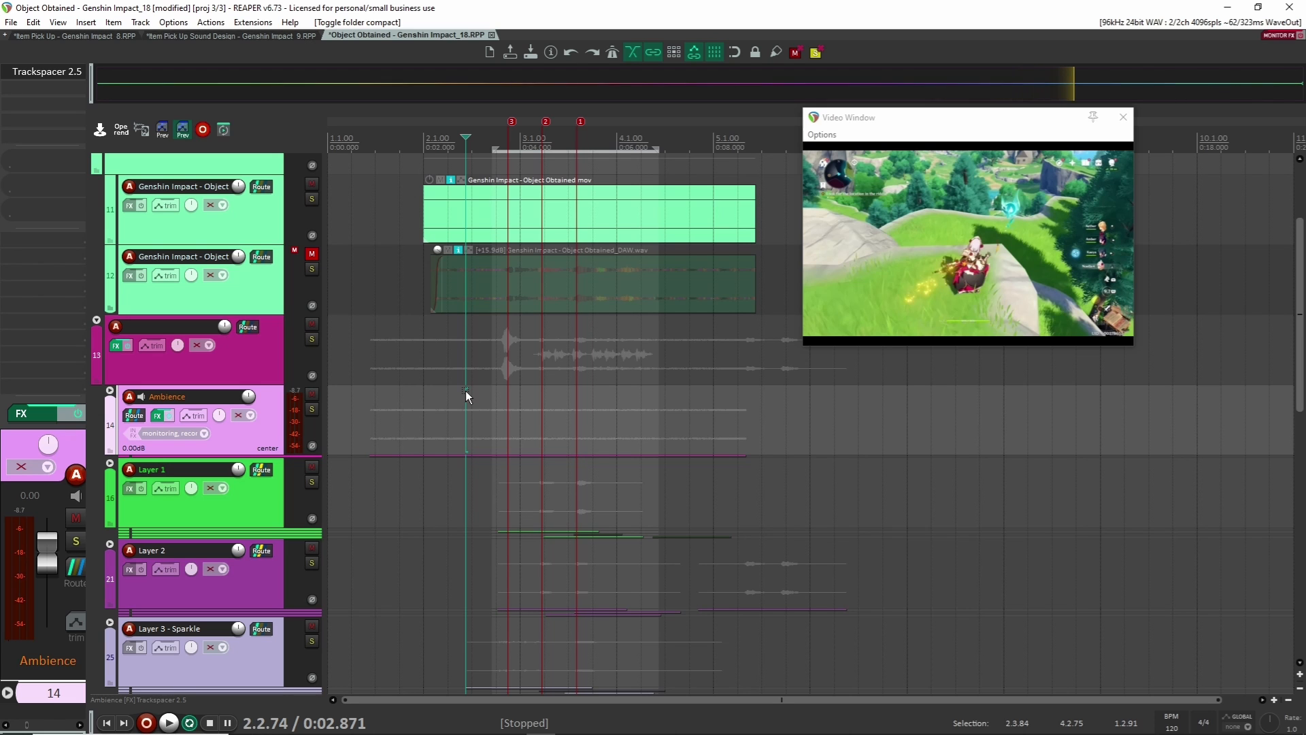
- Audition the soloed Genshin Impact - Object Obtained_DAW.wav reference and look over the project's layer tracks
double_click(873, 244)
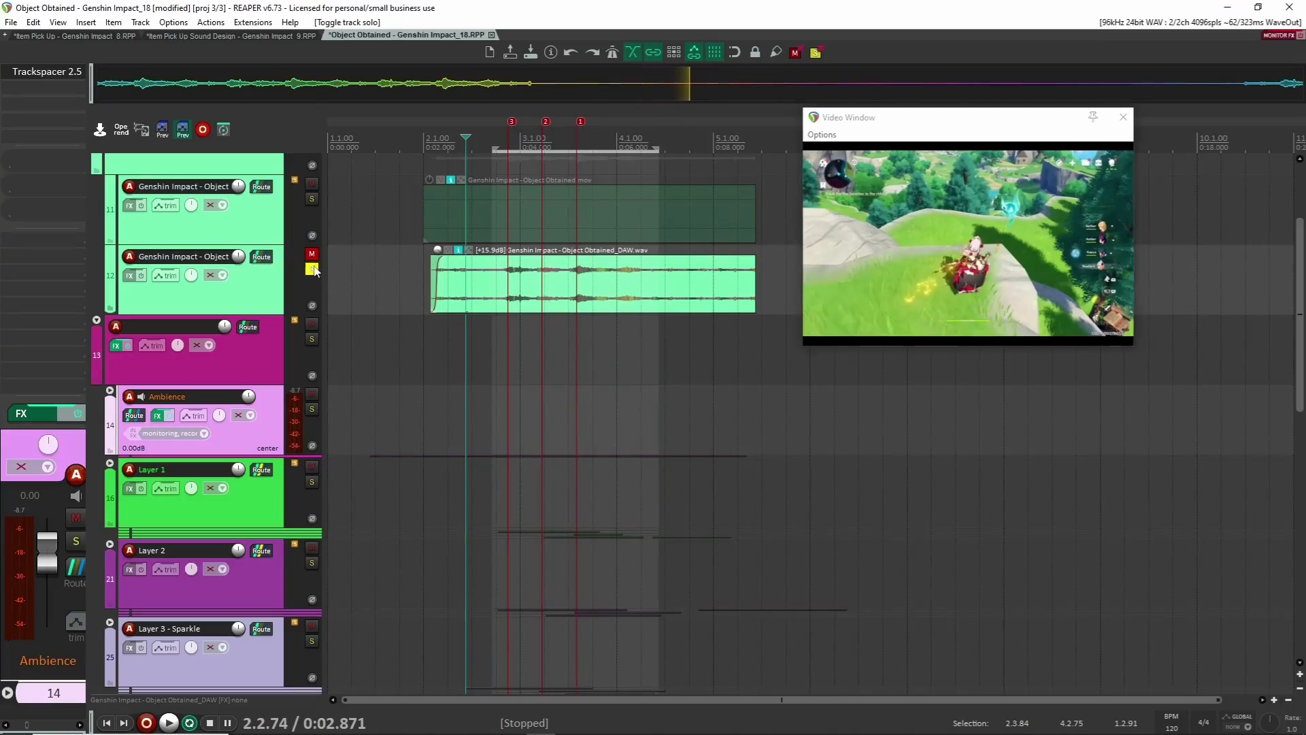
left_click(312, 269)
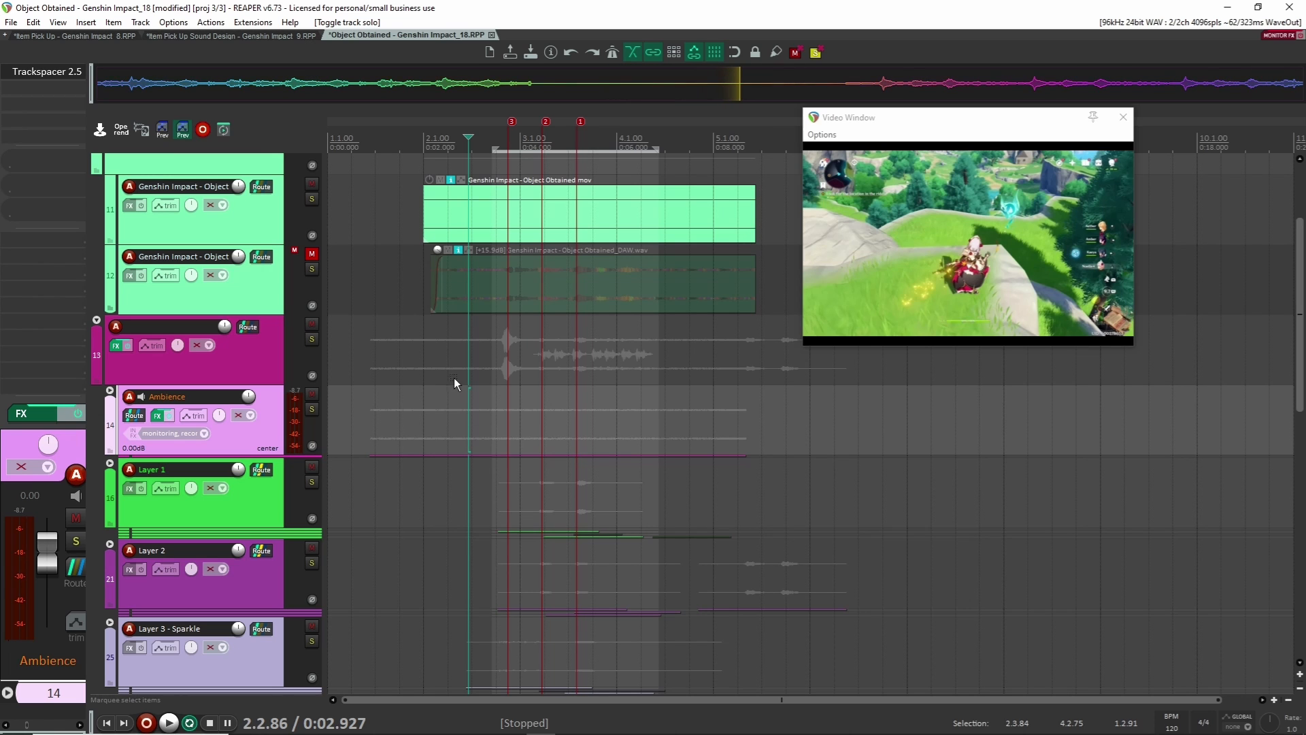
scroll(458, 420, "down", 6)
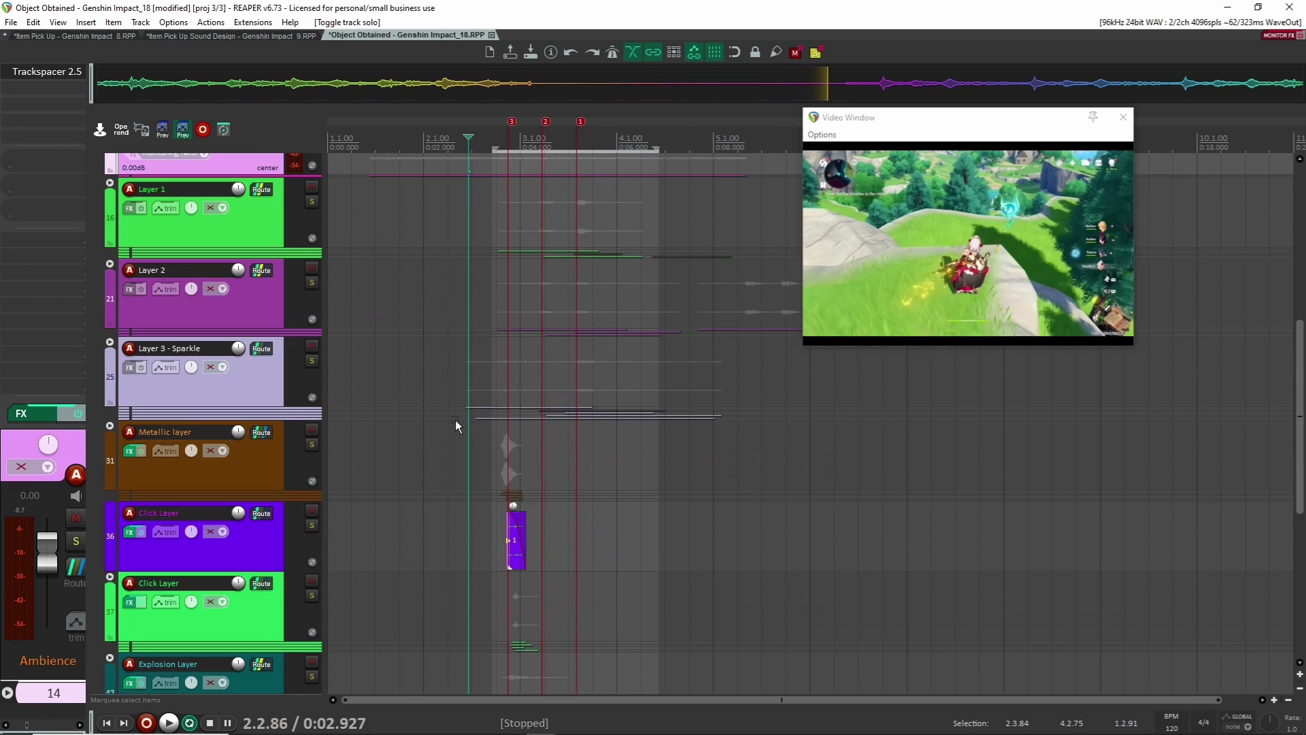
scroll(456, 419, "up", 6)
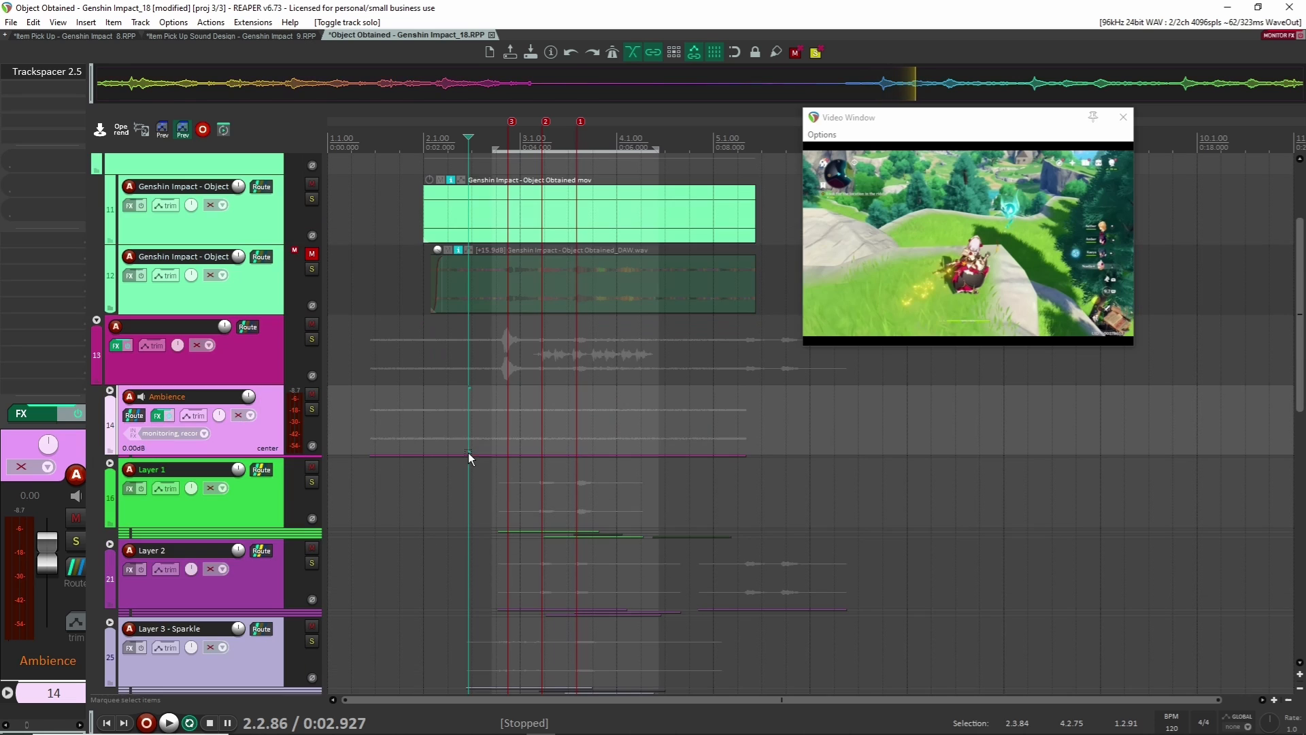
scroll(467, 447, "up", 2)
left_click(473, 471)
scroll(475, 468, "down", 2)
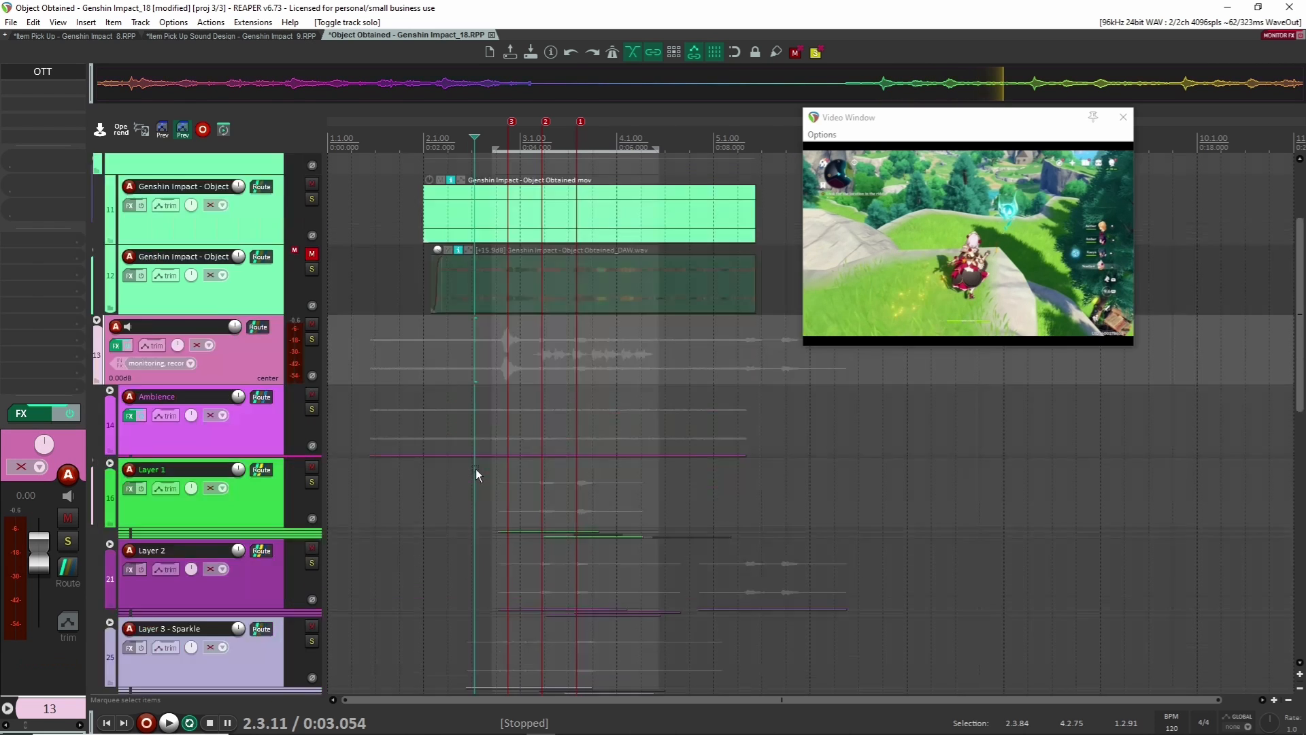
- Expand the Ambience folder and view the Neutron 2 Equalizer settings on its nested Ambience track
left_click(110, 390)
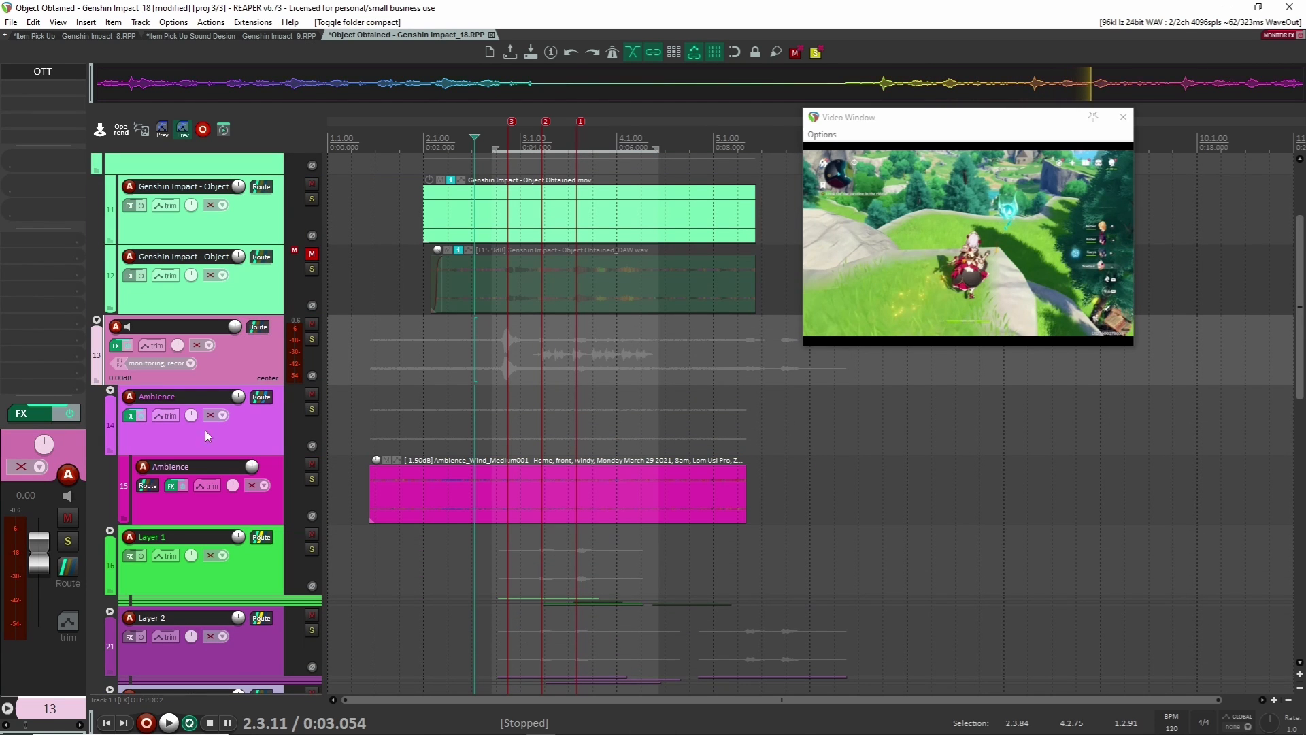
left_click(256, 505)
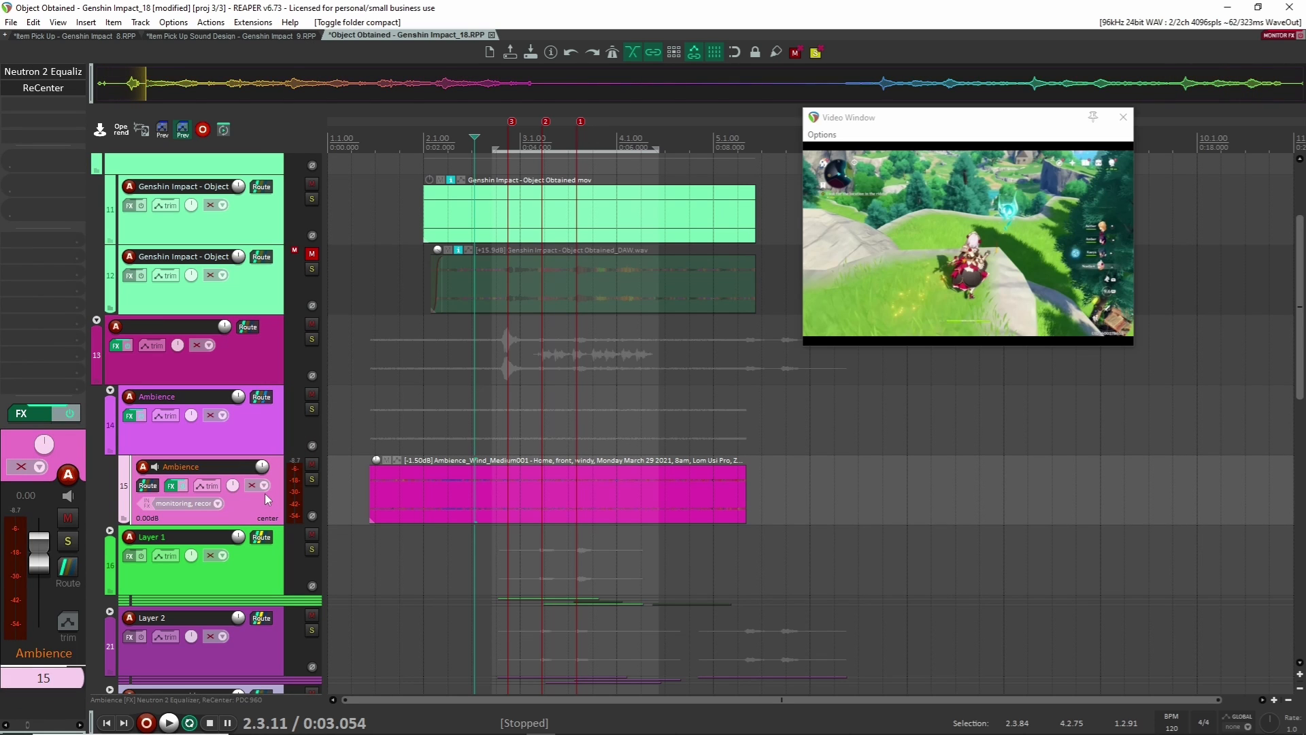
scroll(372, 476, "up", 3)
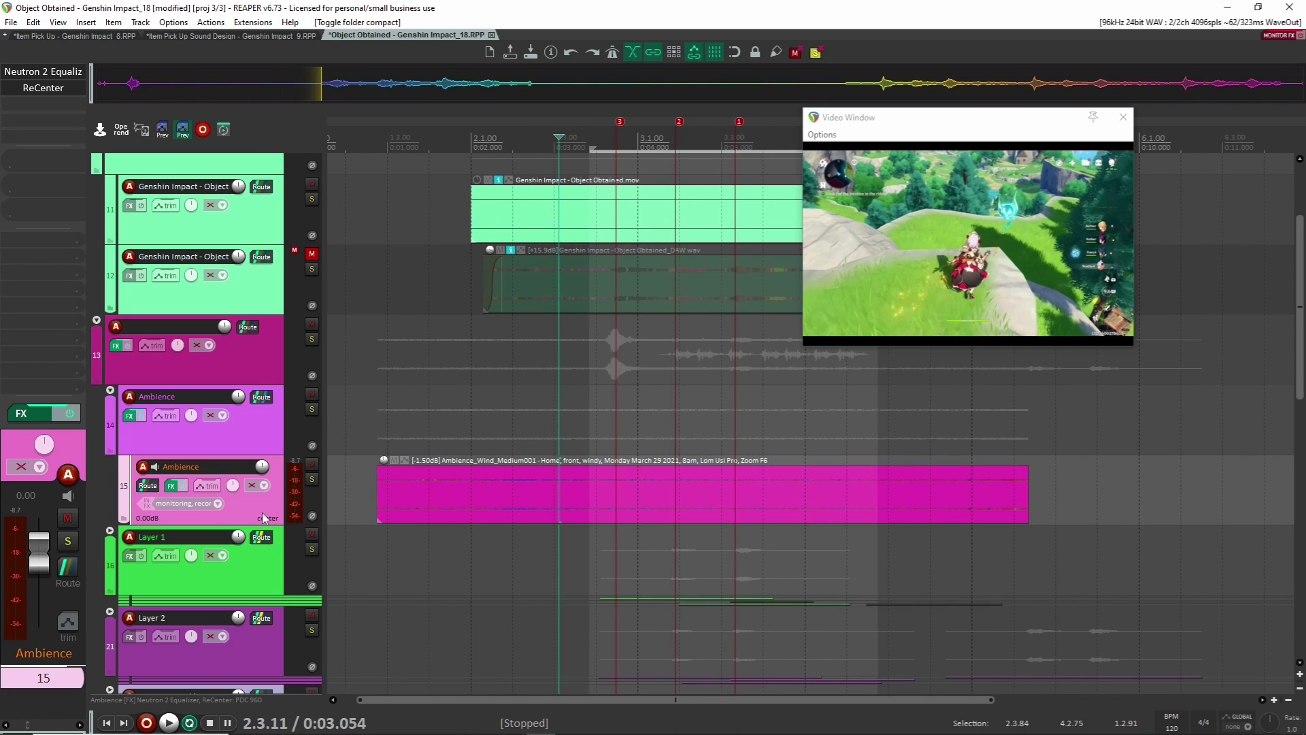
left_click(31, 74)
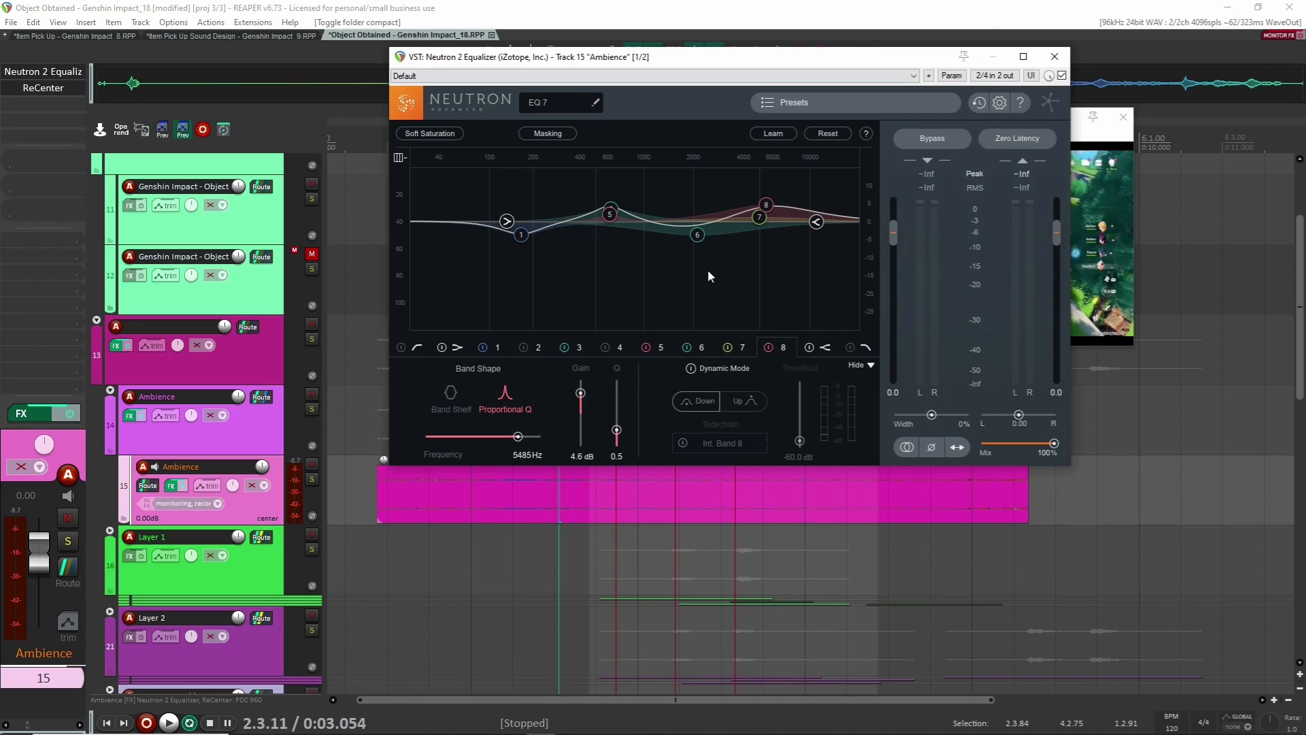
left_click(1054, 56)
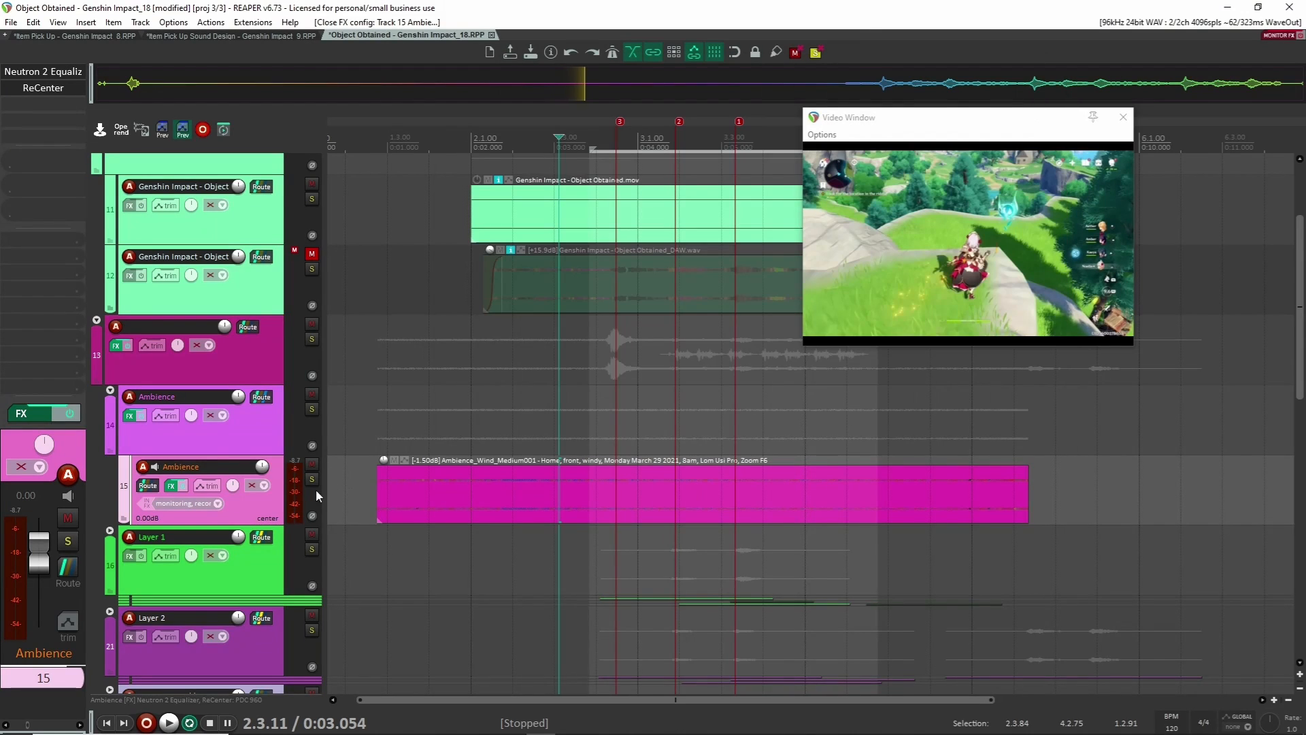
- Solo the nested Ambience track and play it from about 0:01.596 with Neutron 2 Equalizer and ReCenter bypassed
left_click(312, 479)
left_click(437, 410)
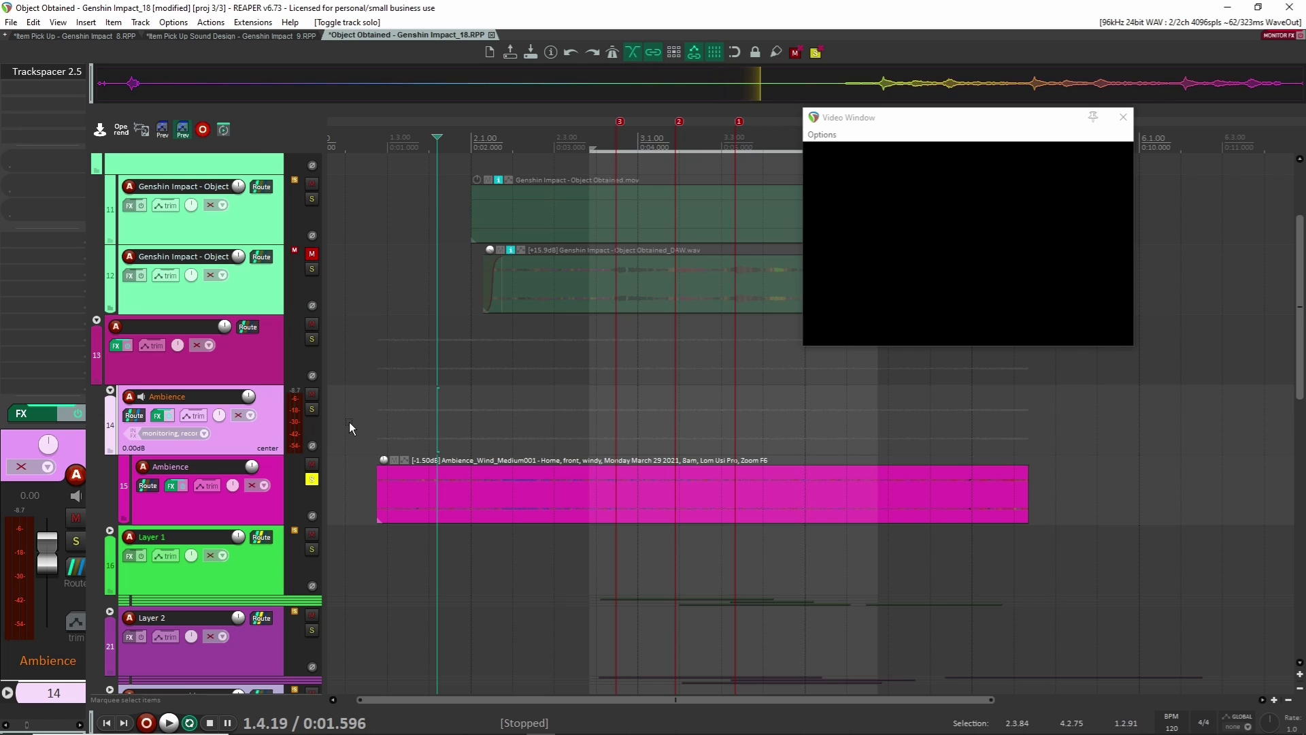
left_click(285, 509)
left_click(43, 71, "shift")
left_click(42, 85, "shift")
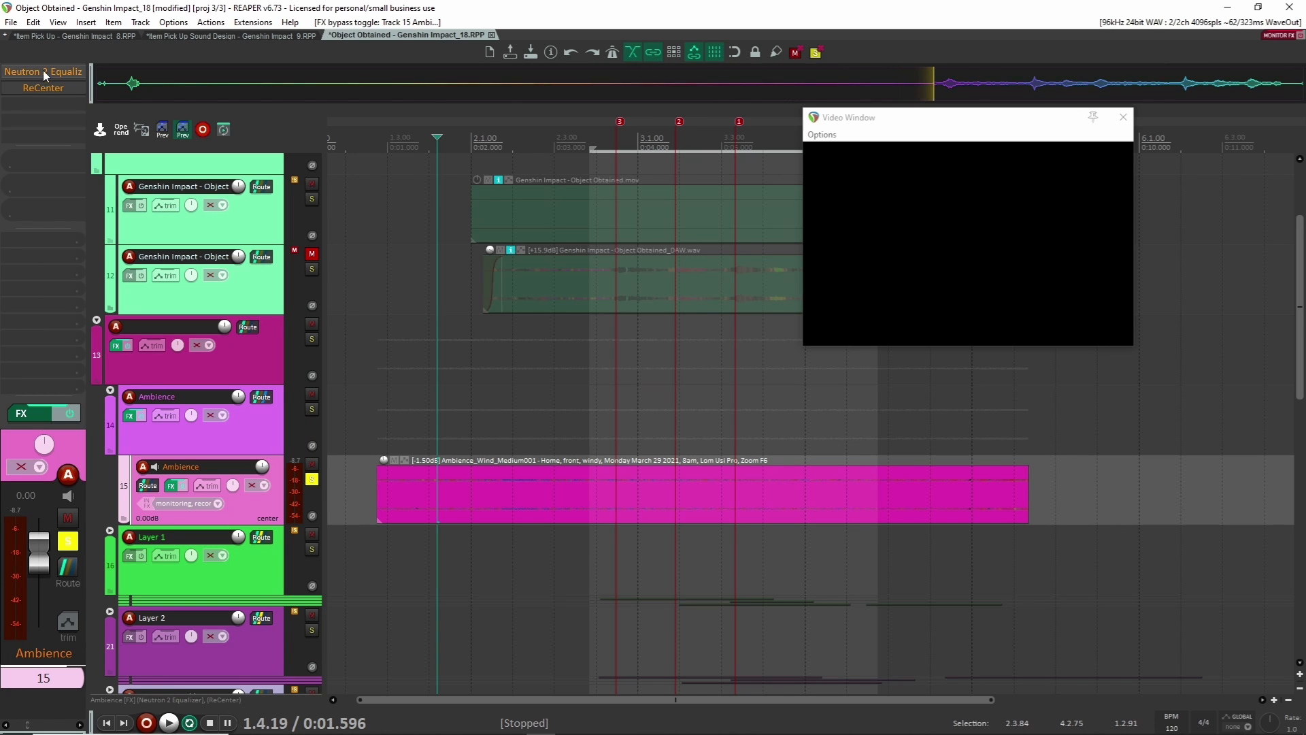
left_click_drag(493, 405, 468, 390)
key("space")
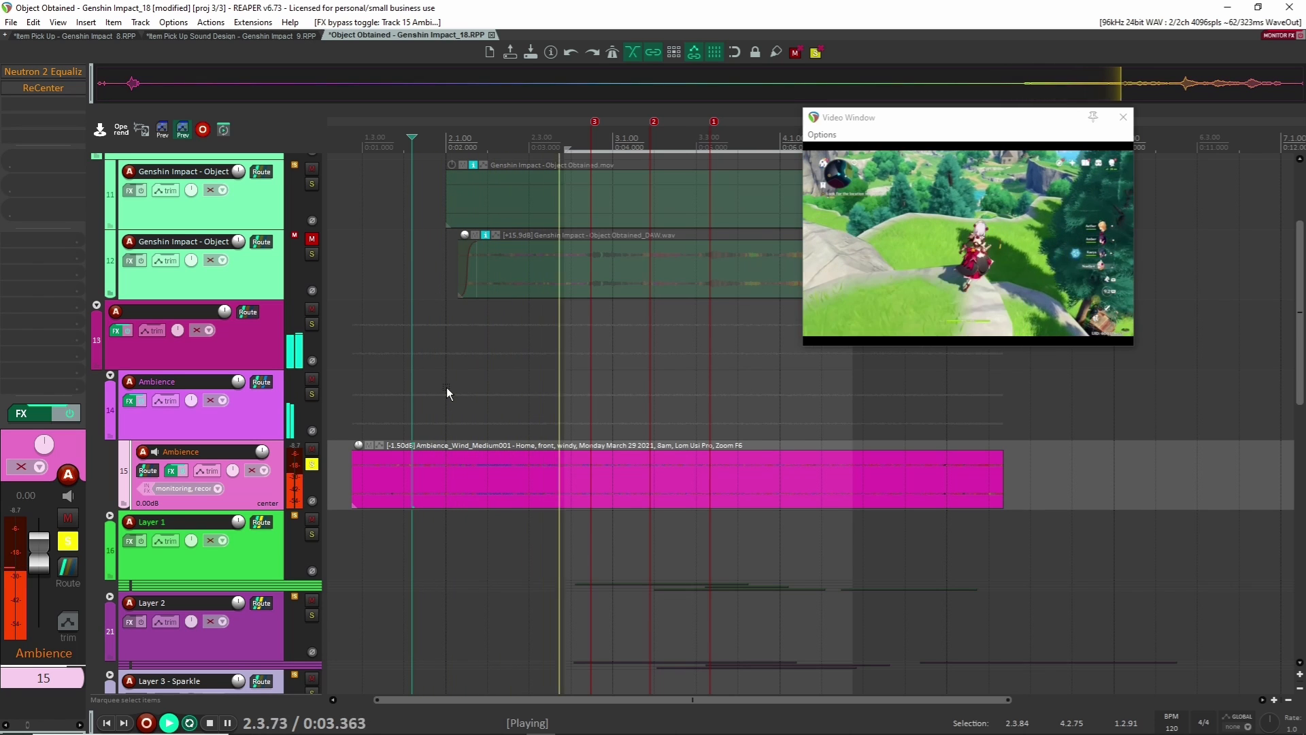
key("space")
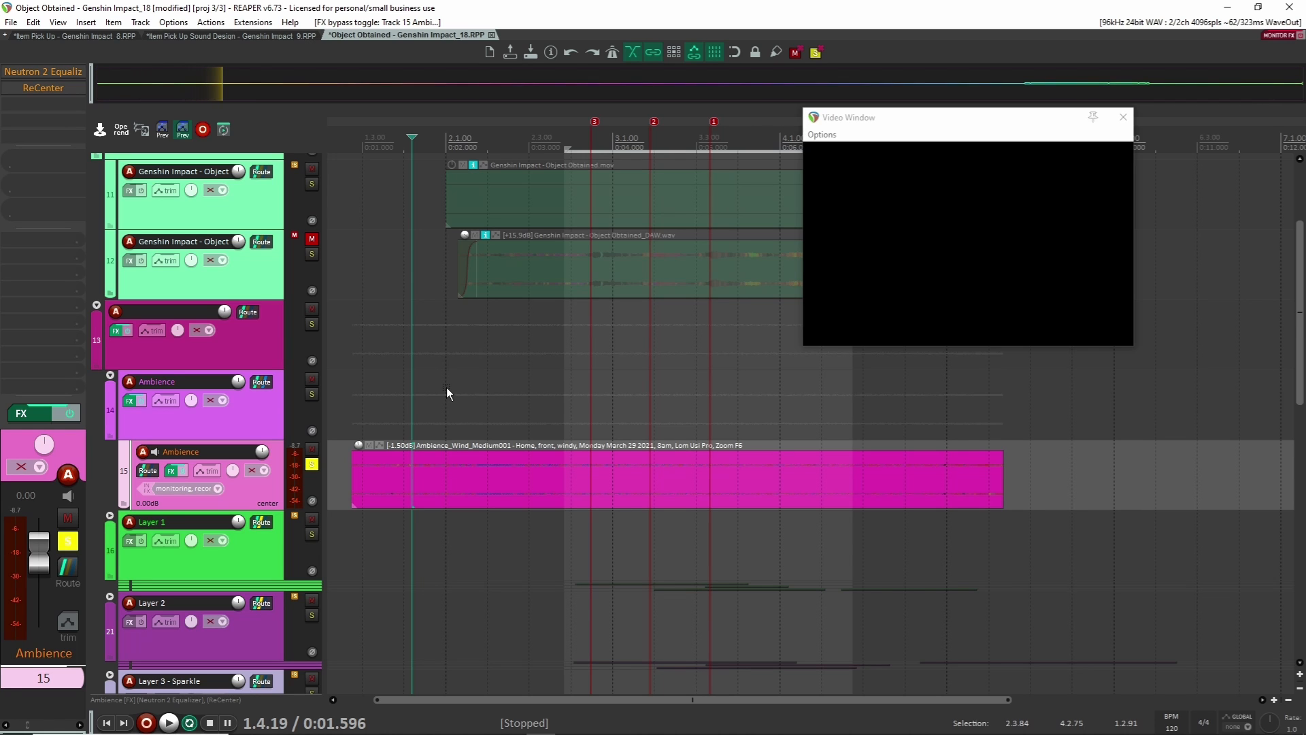
- Unsolo the ambience and play the reference recording soloed from about 0:01.596, clearing its solo at the end
left_click(311, 464)
left_click(311, 254)
key("space")
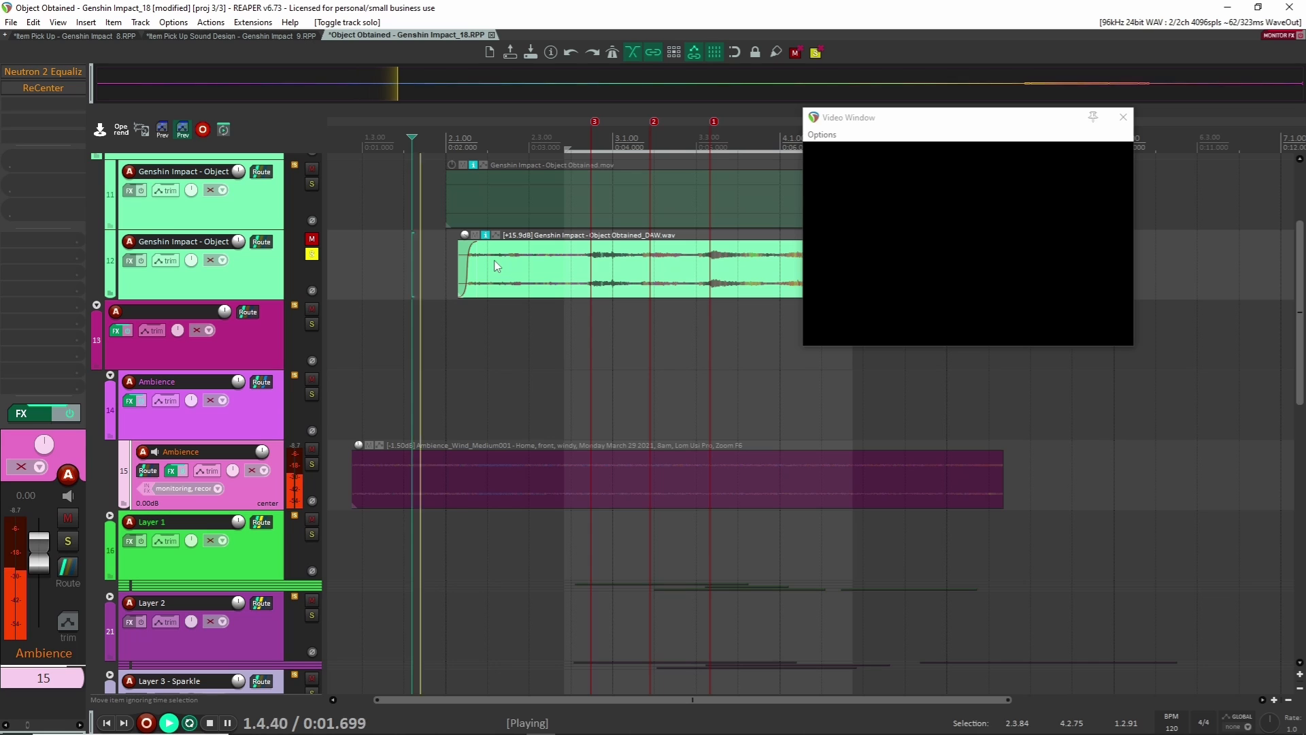
key("space")
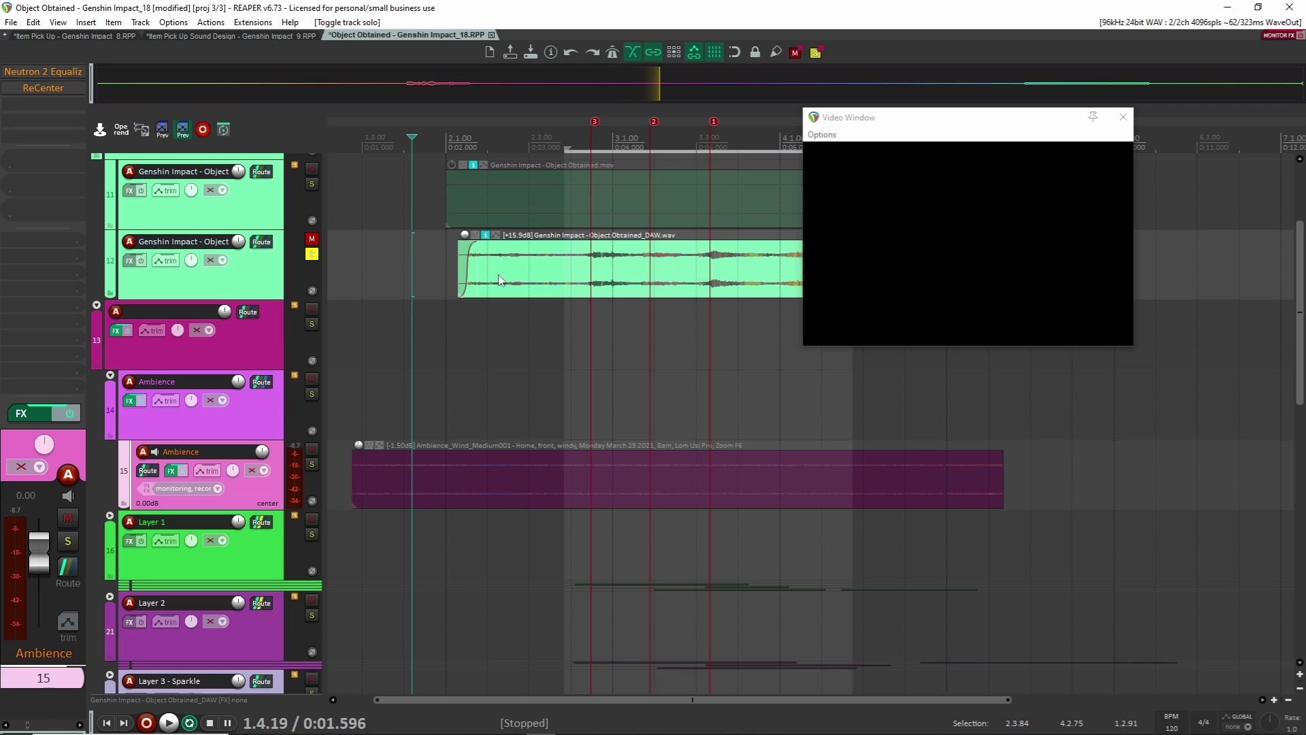
left_click(312, 254)
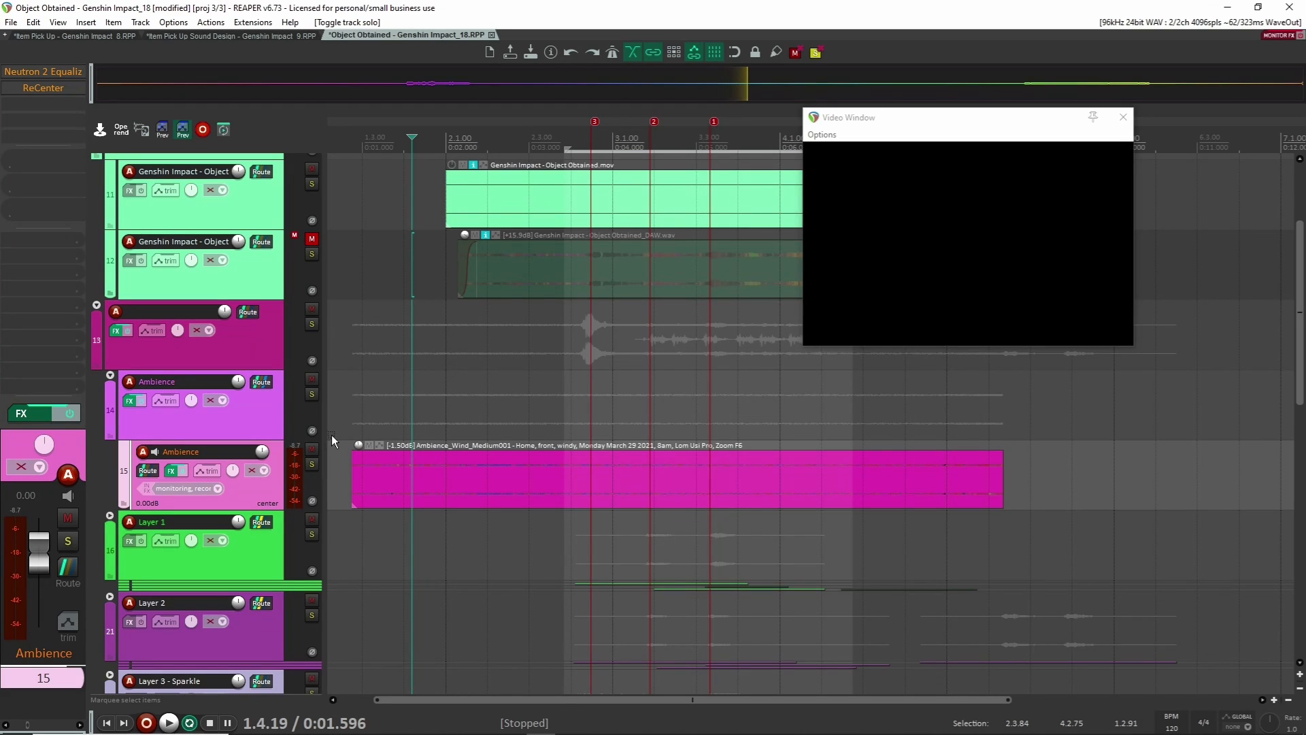
- Play the reference recording soloed again, starting from about 0:02.679, and clear its solo
left_click(312, 464)
left_click(310, 465)
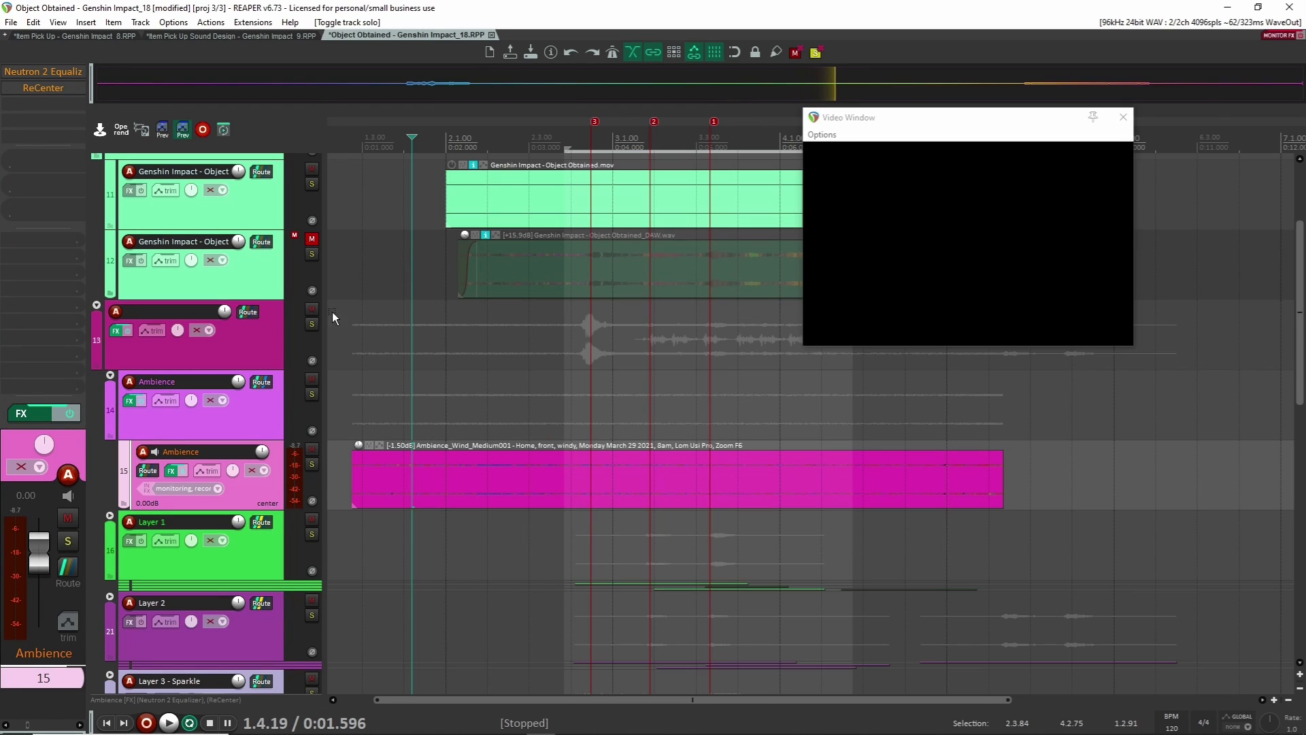
left_click(311, 254)
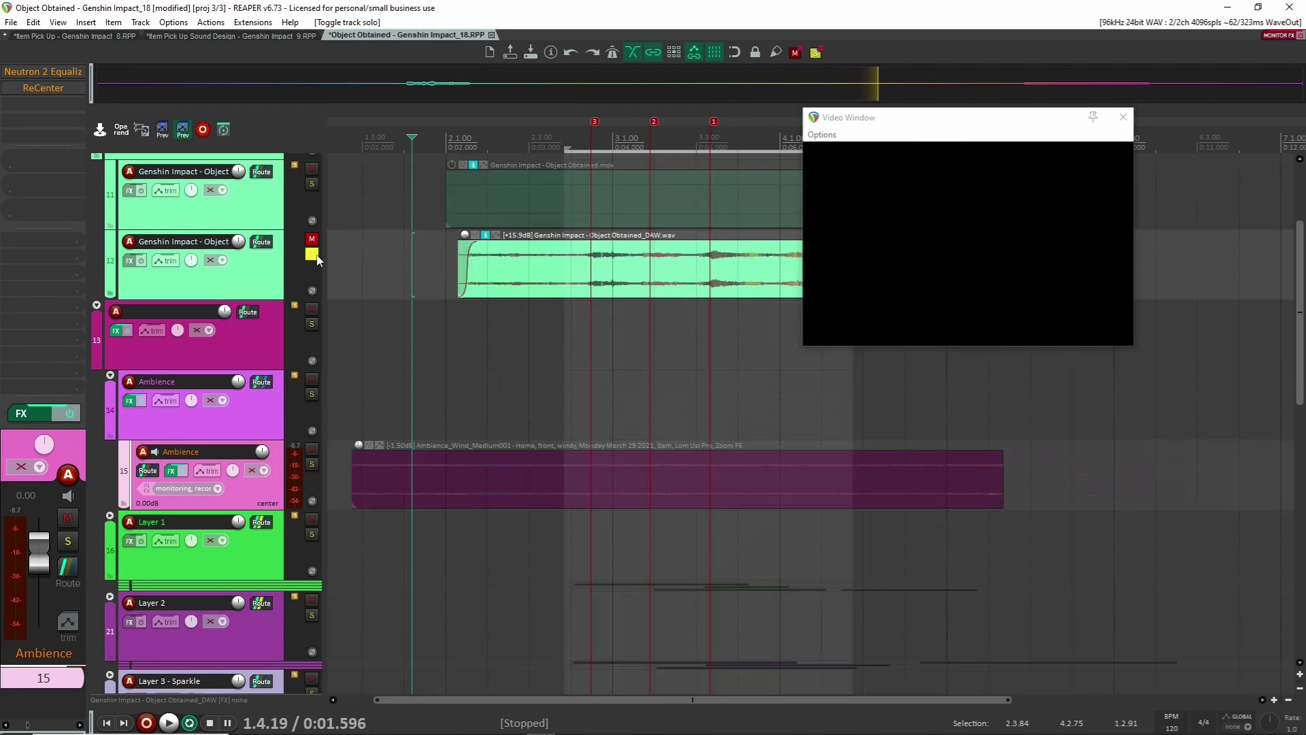
left_click(502, 267)
key("space")
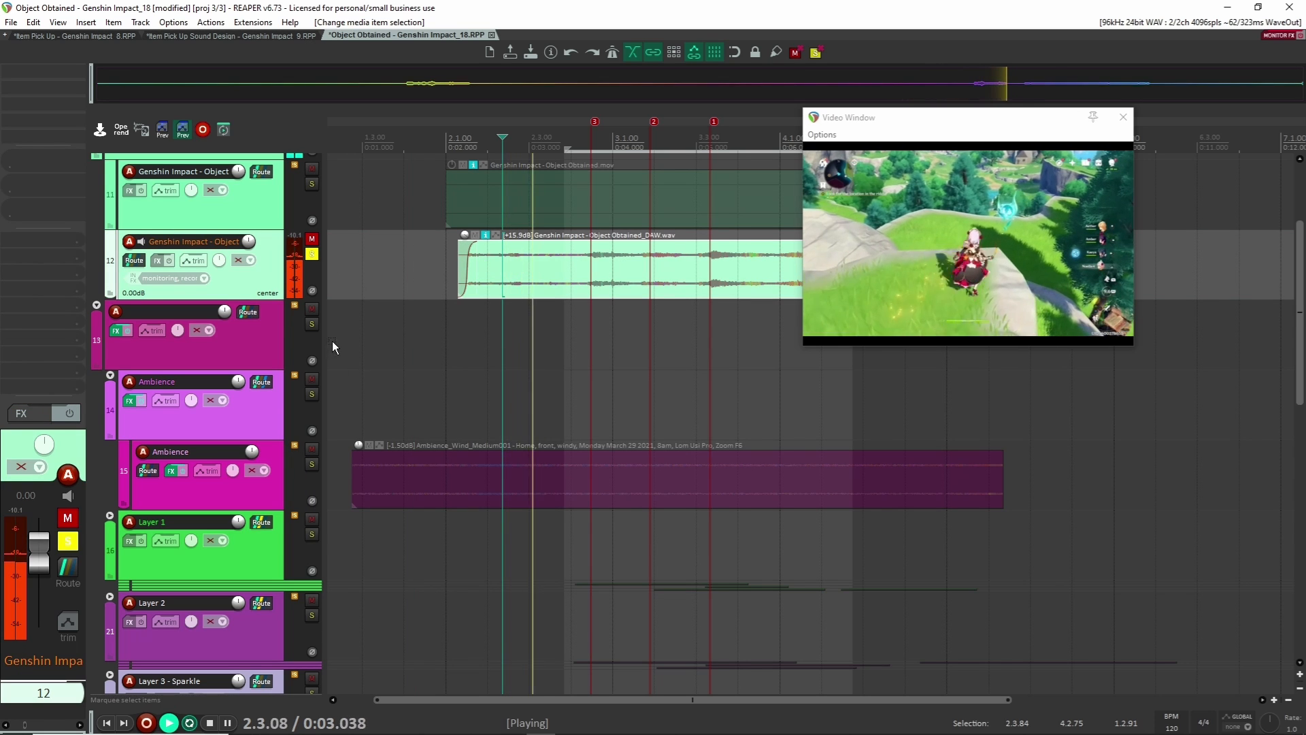
key("space")
left_click(312, 254)
- Solo the nested Ambience track and play the unprocessed wind from about 0:02.679 for comparison
left_click(312, 463)
key("space")
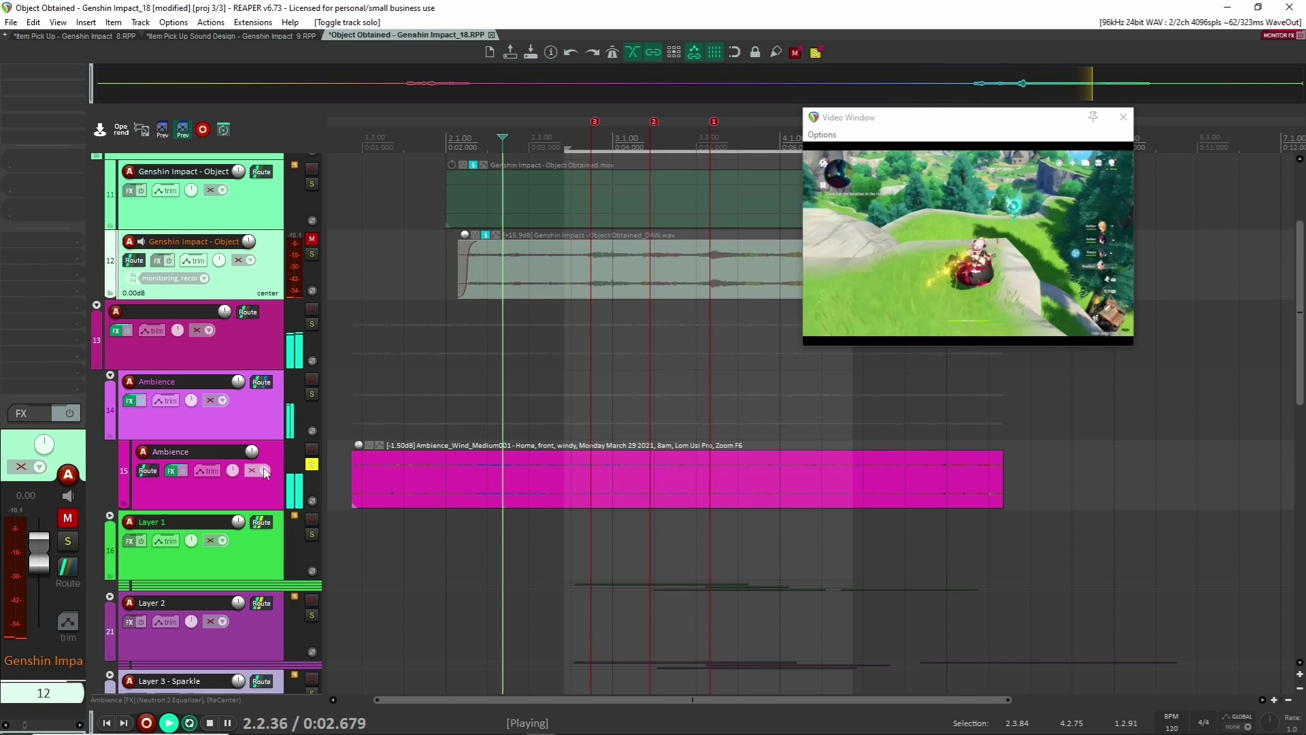
key("space")
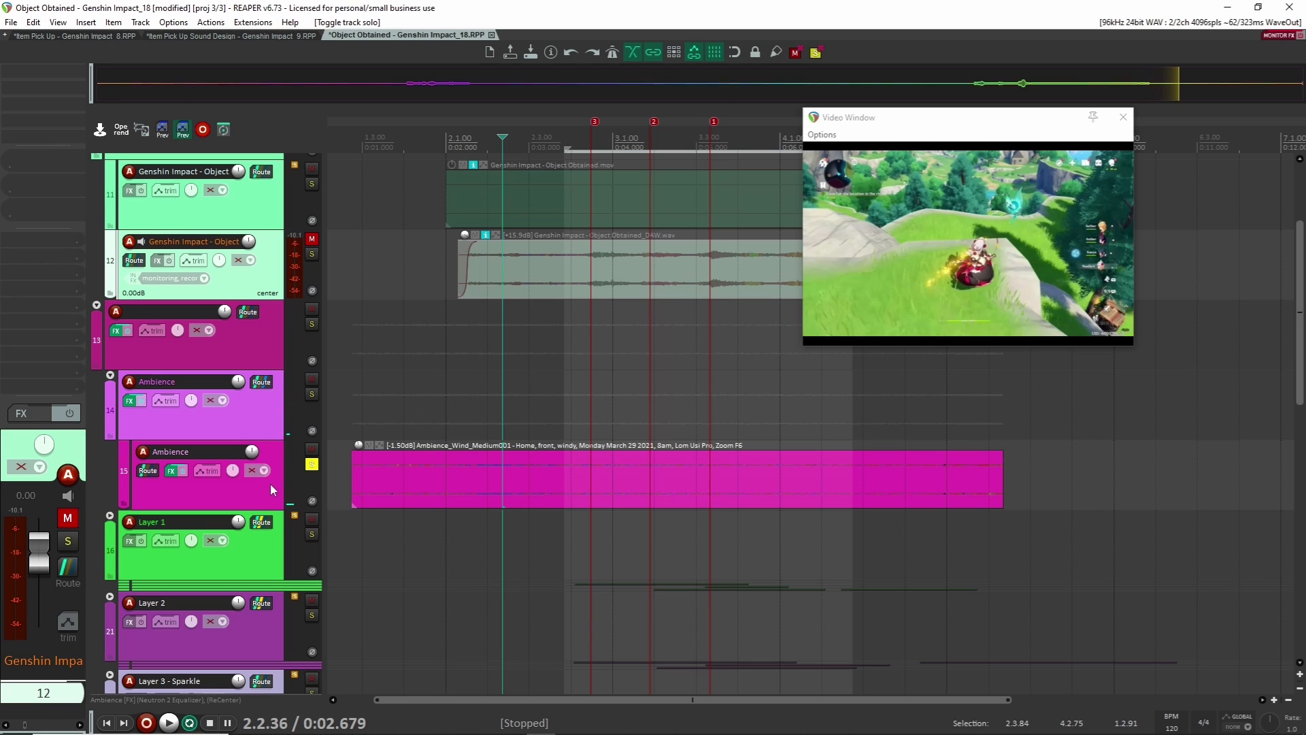
- Re-enable Neutron 2 Equalizer on the nested Ambience track and review its EQ curve
left_click(272, 485)
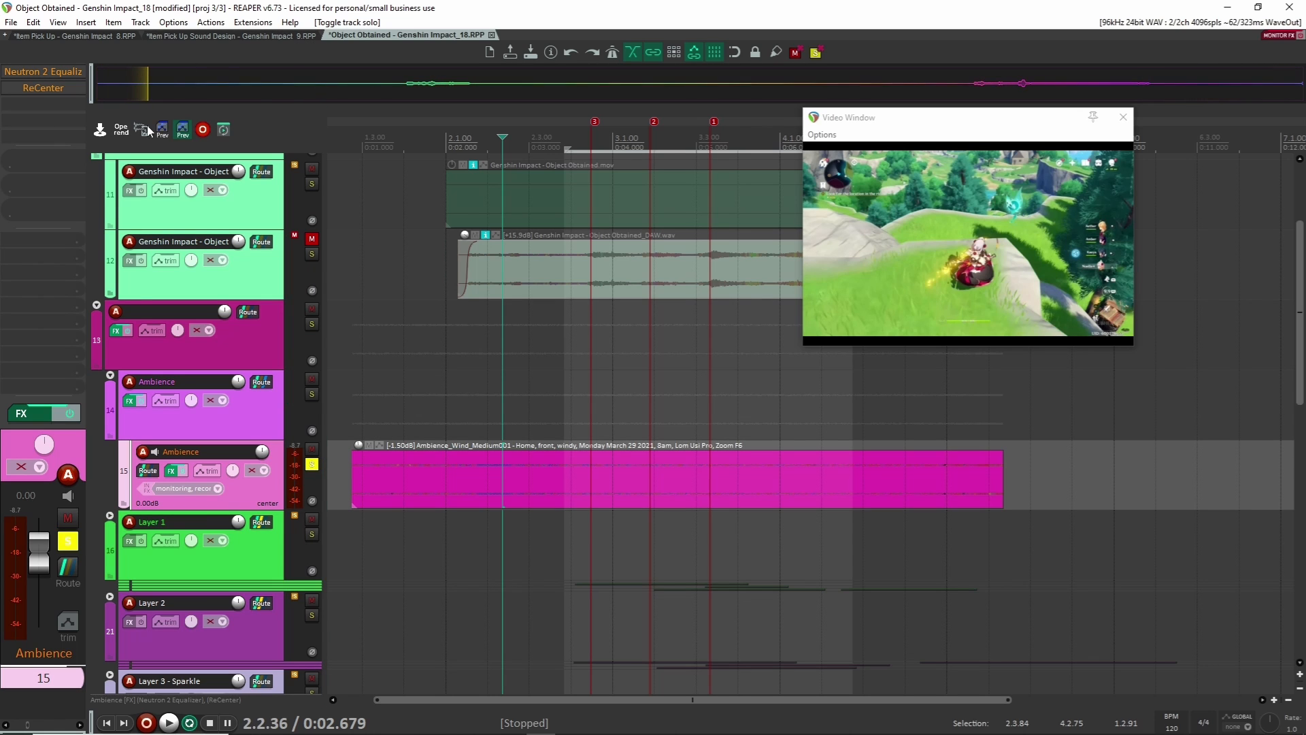
left_click(44, 71)
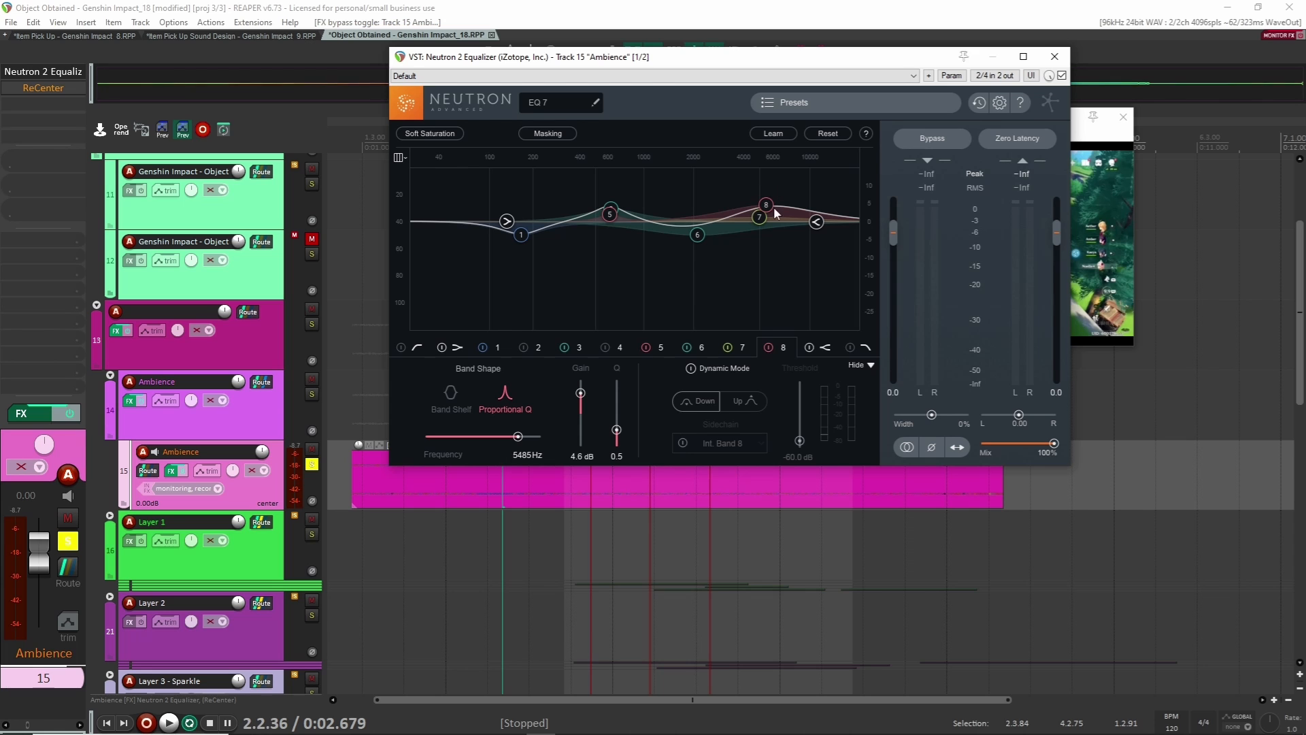
left_click(1055, 56)
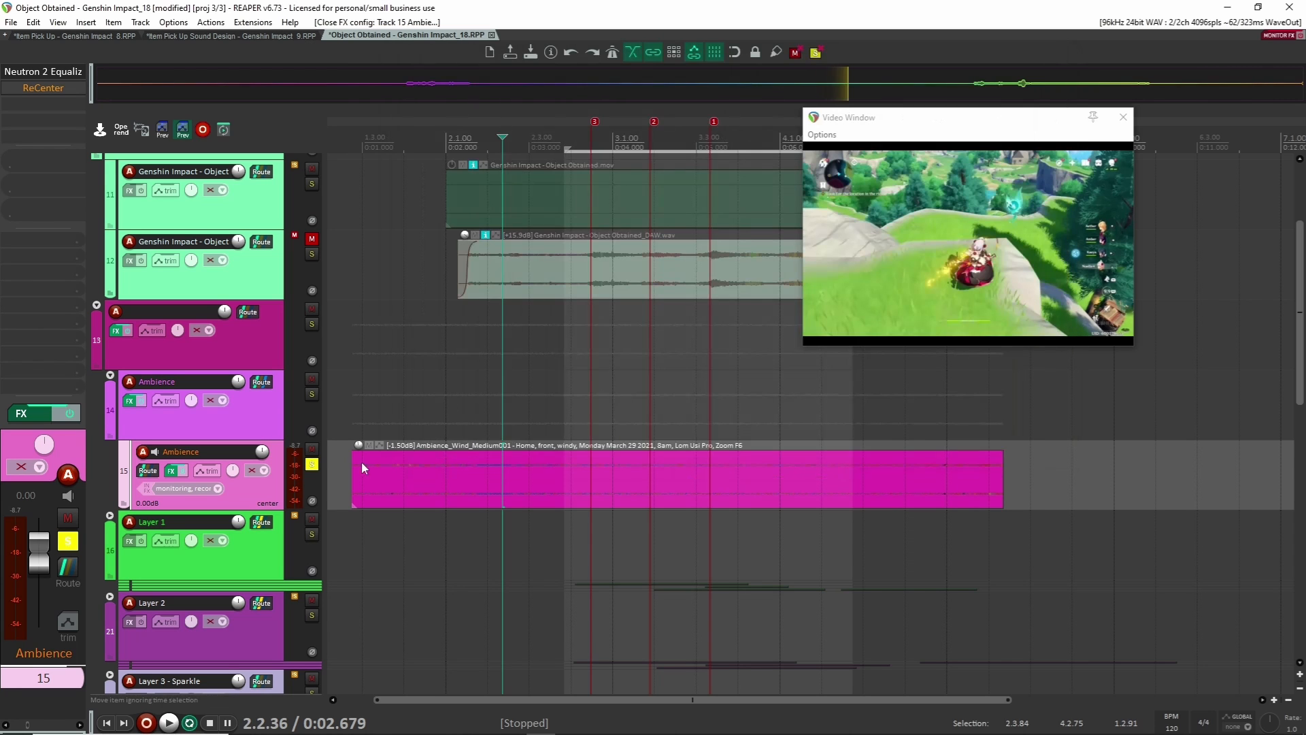
- Play the soloed ambience with only the equalizer active, restarting from about 0:02.280
key("space")
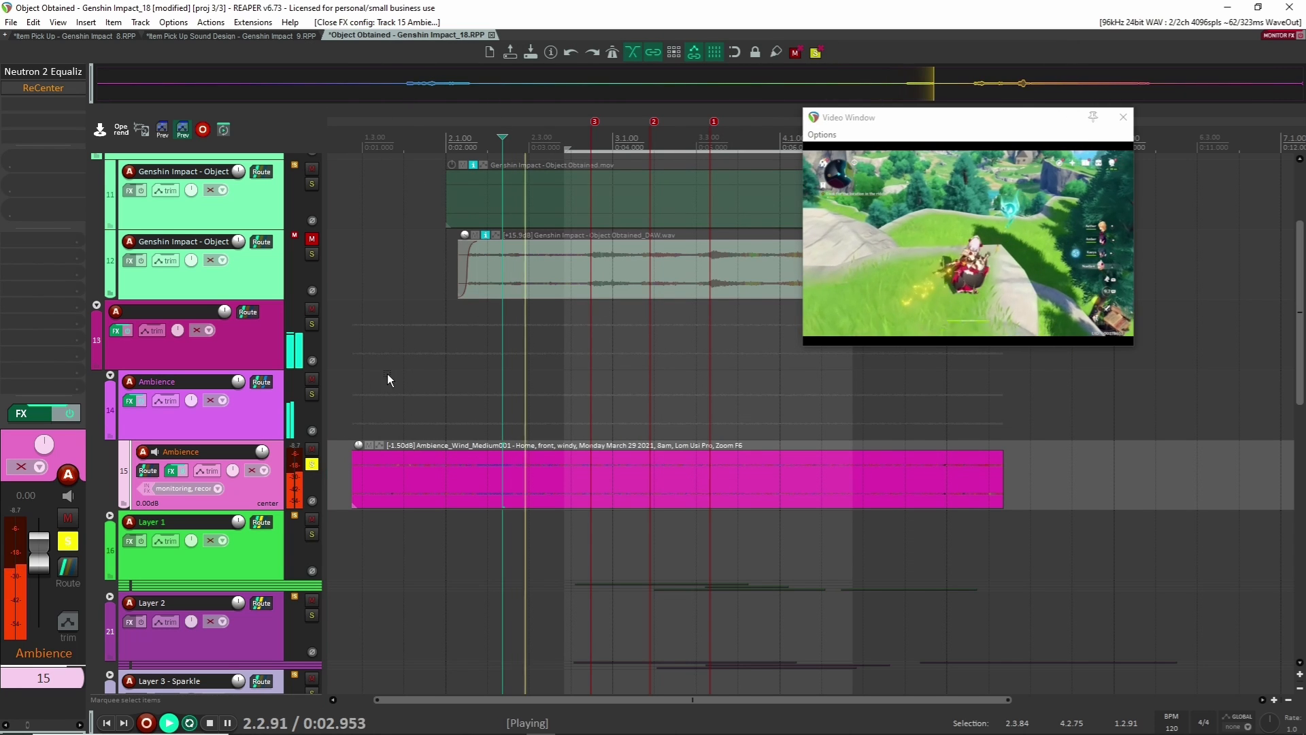
left_click(469, 384)
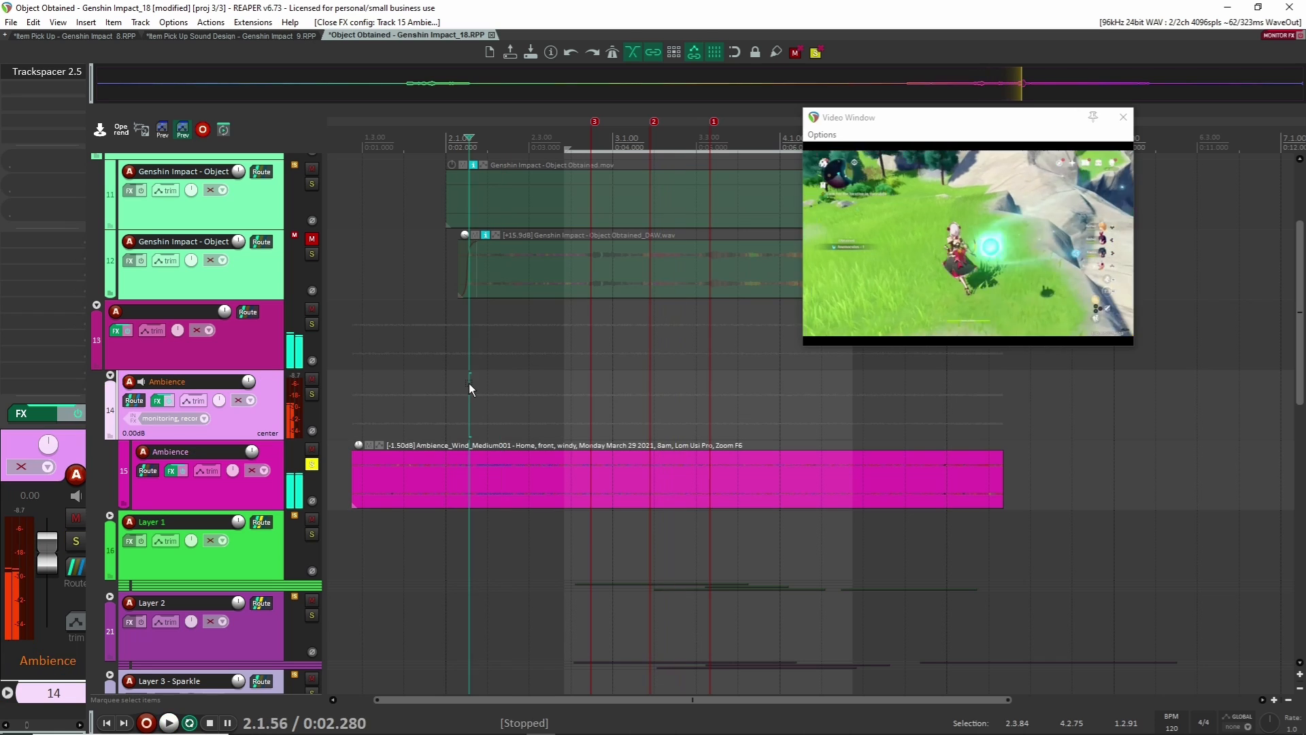
key("space")
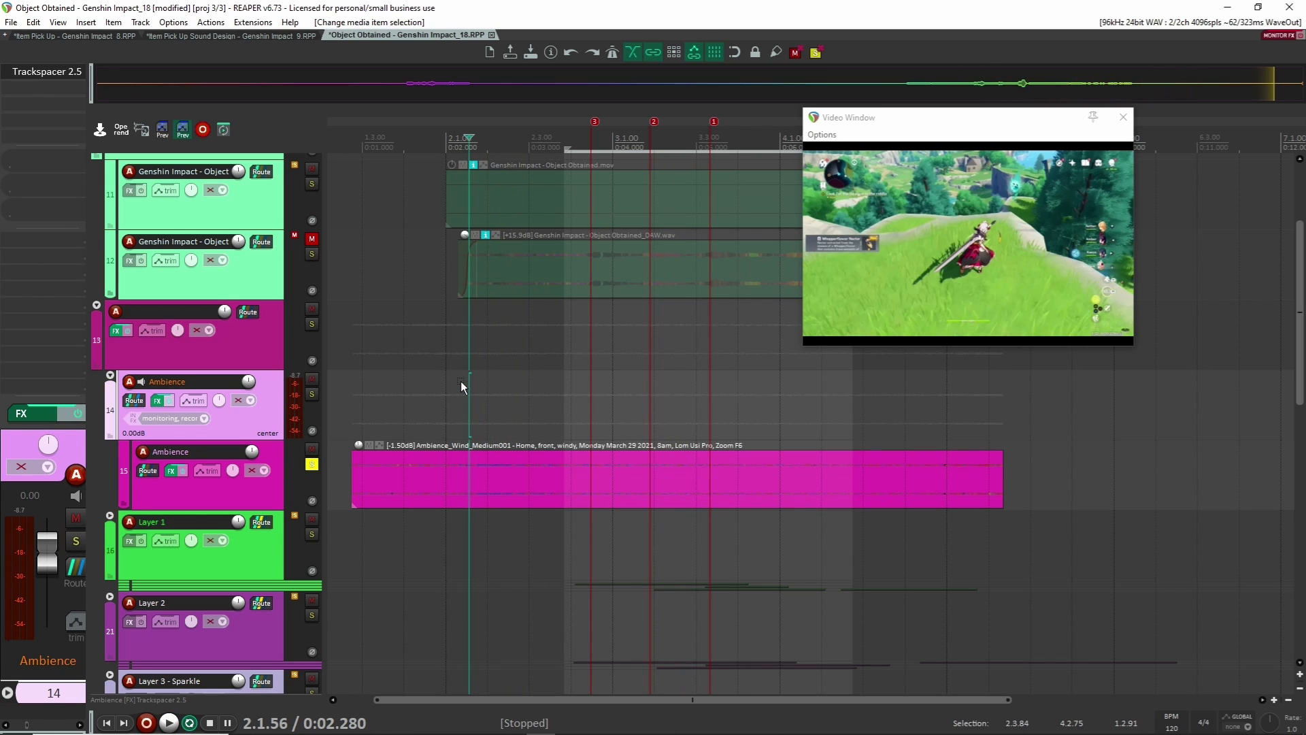
- Enable ReCenter on the nested Ambience track and review its intensity, width and output settings
key("Down")
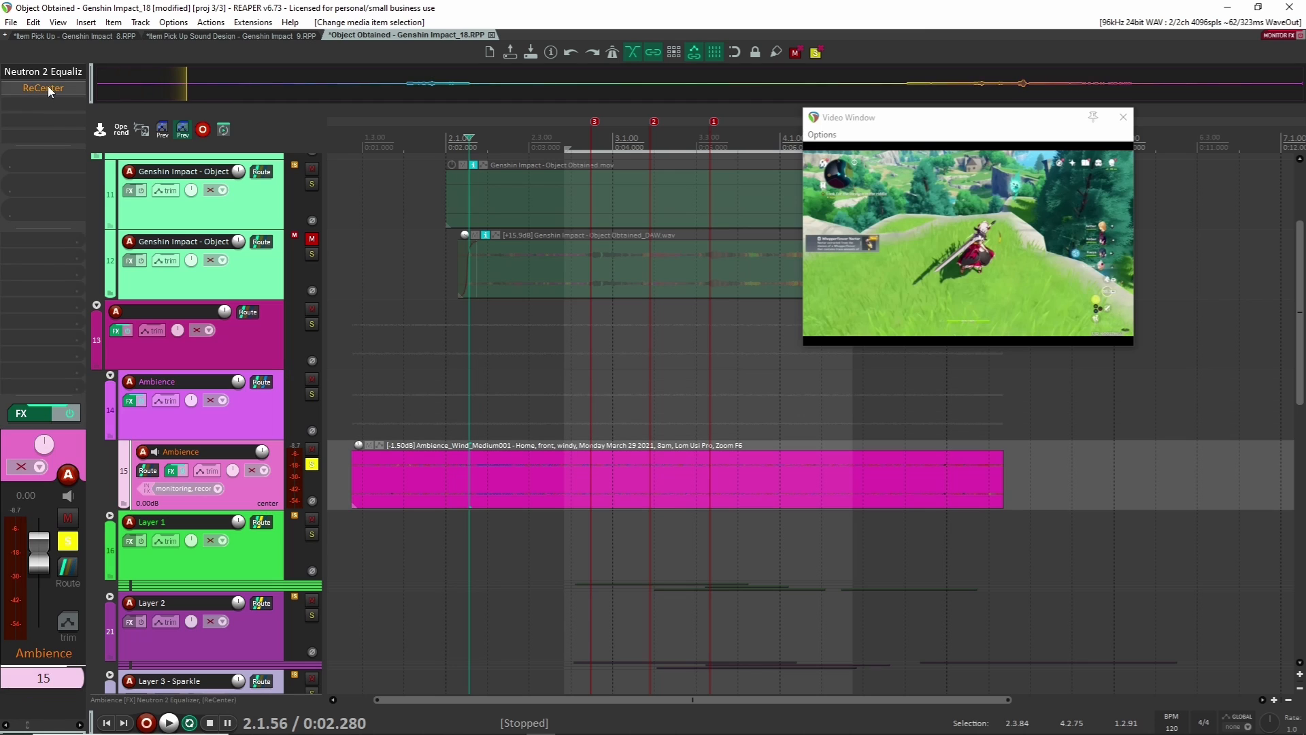
left_click(47, 89)
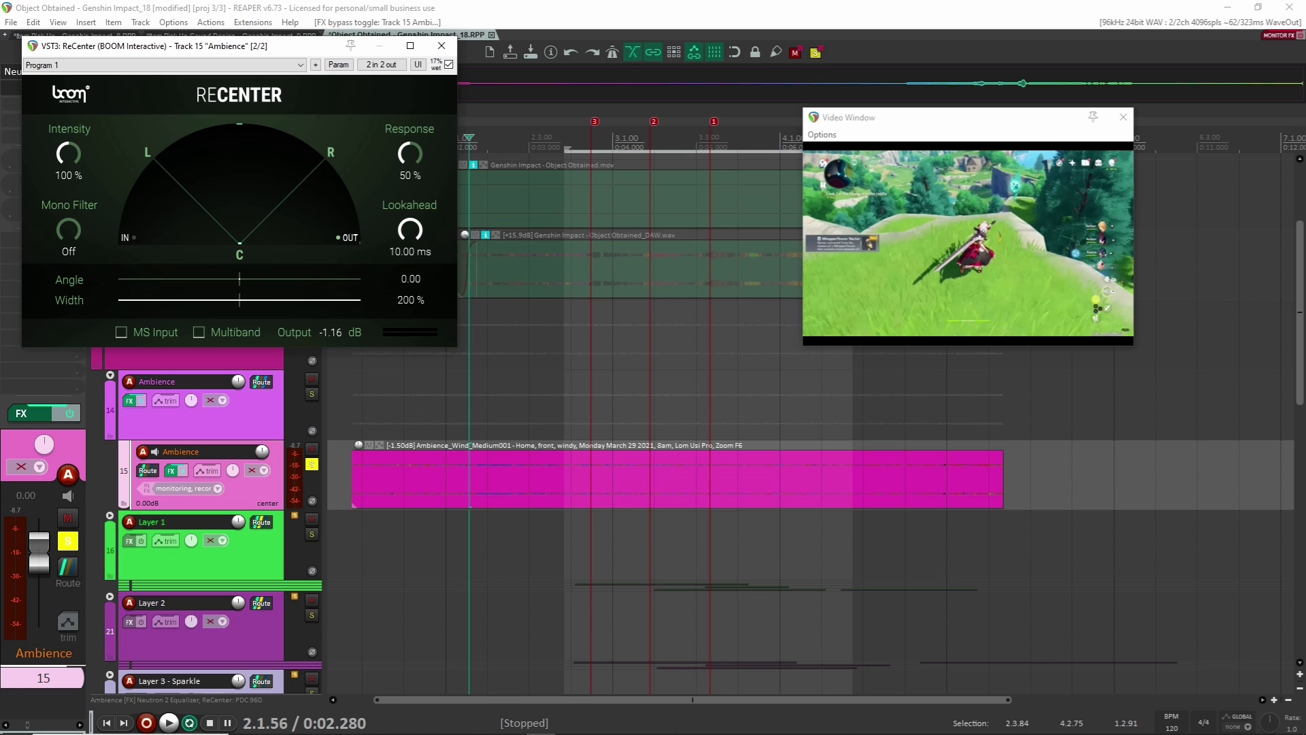
left_click(441, 46)
- Compare the ambience with ReCenter bypassed and active by toggling its bypass during playback
key("space")
left_click(48, 91, "shift")
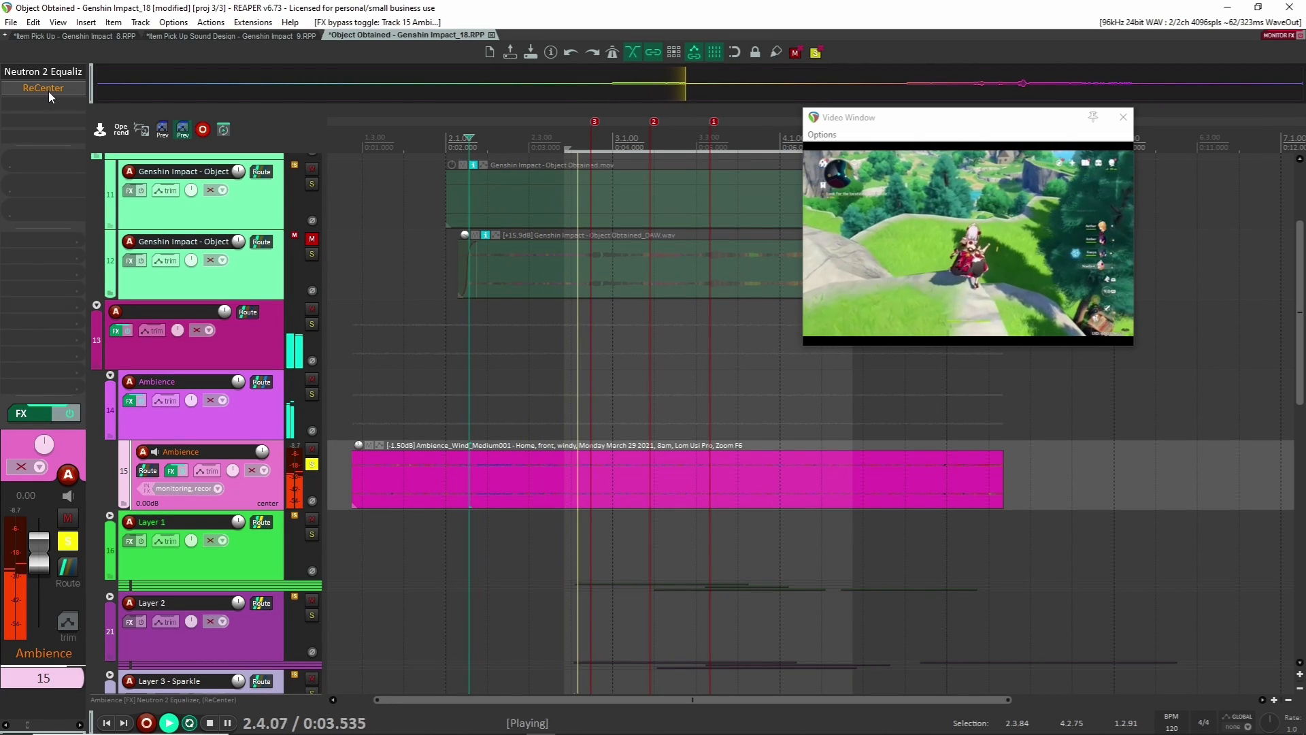
left_click(47, 91, "shift")
left_click(47, 92, "shift")
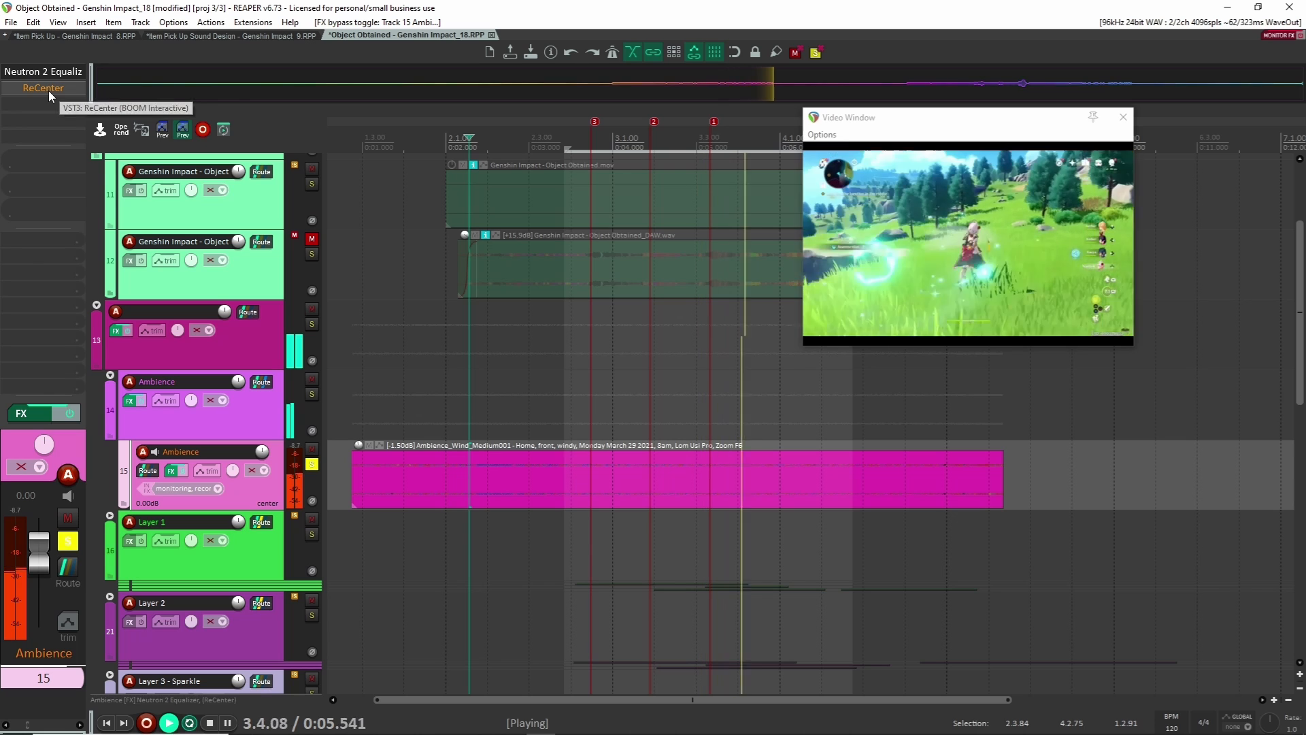
key("space")
- Reactivate ReCenter and play the soloed ambience with both effects enabled
left_click(45, 91, "shift")
key("space")
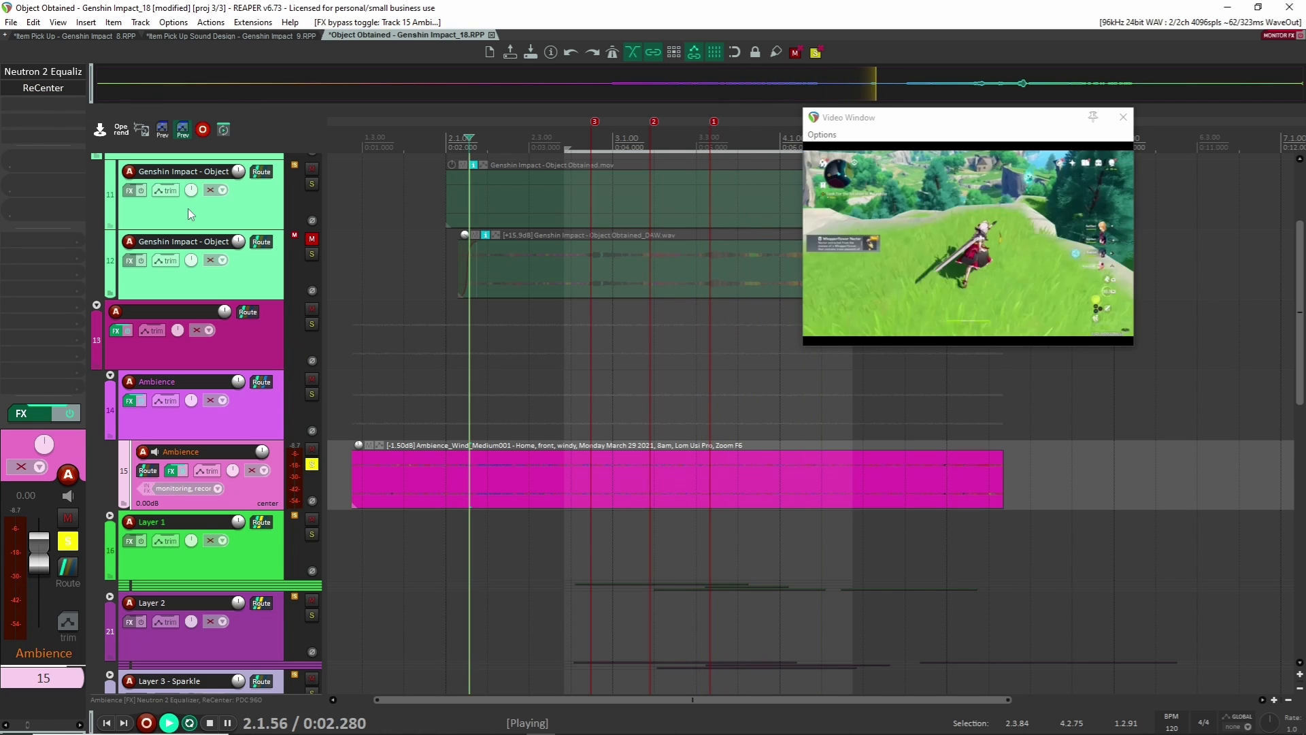
key("space")
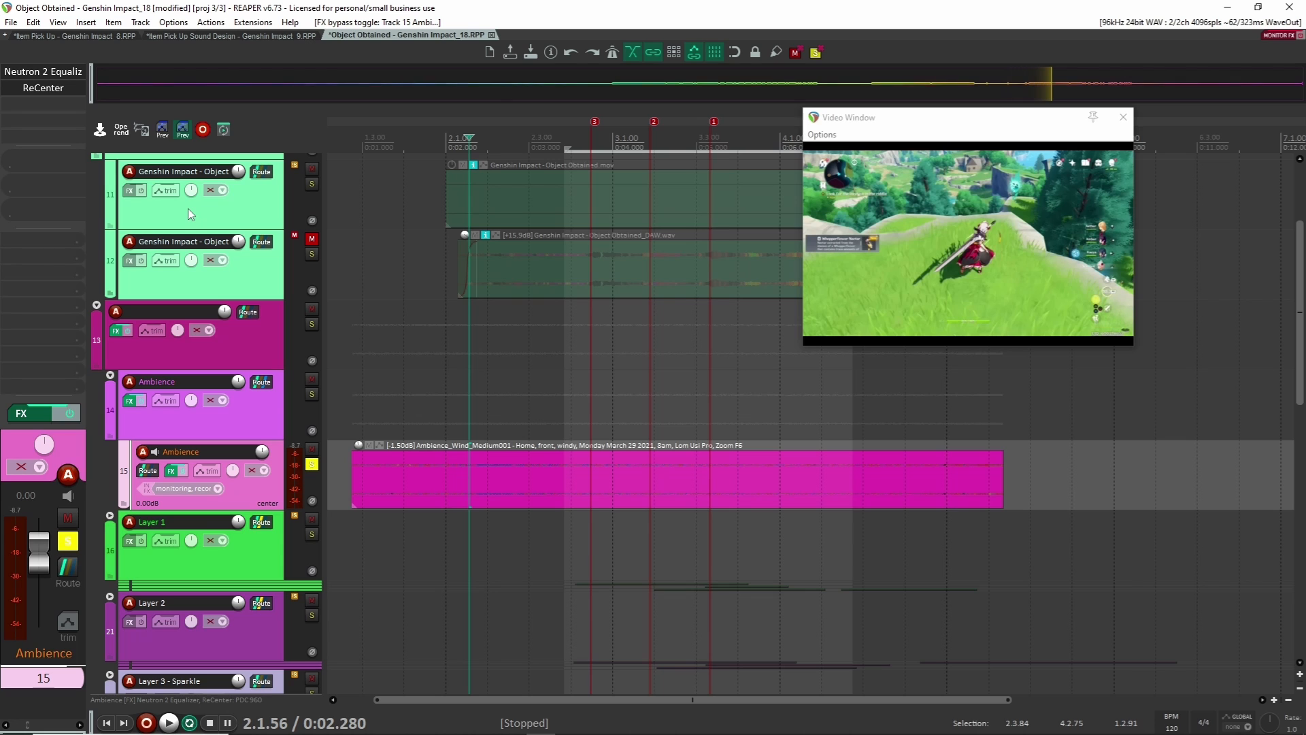
- Unsolo the nested Ambience track and collapse the Ambience folder
left_click(311, 466)
left_click(110, 376)
left_click(110, 376)
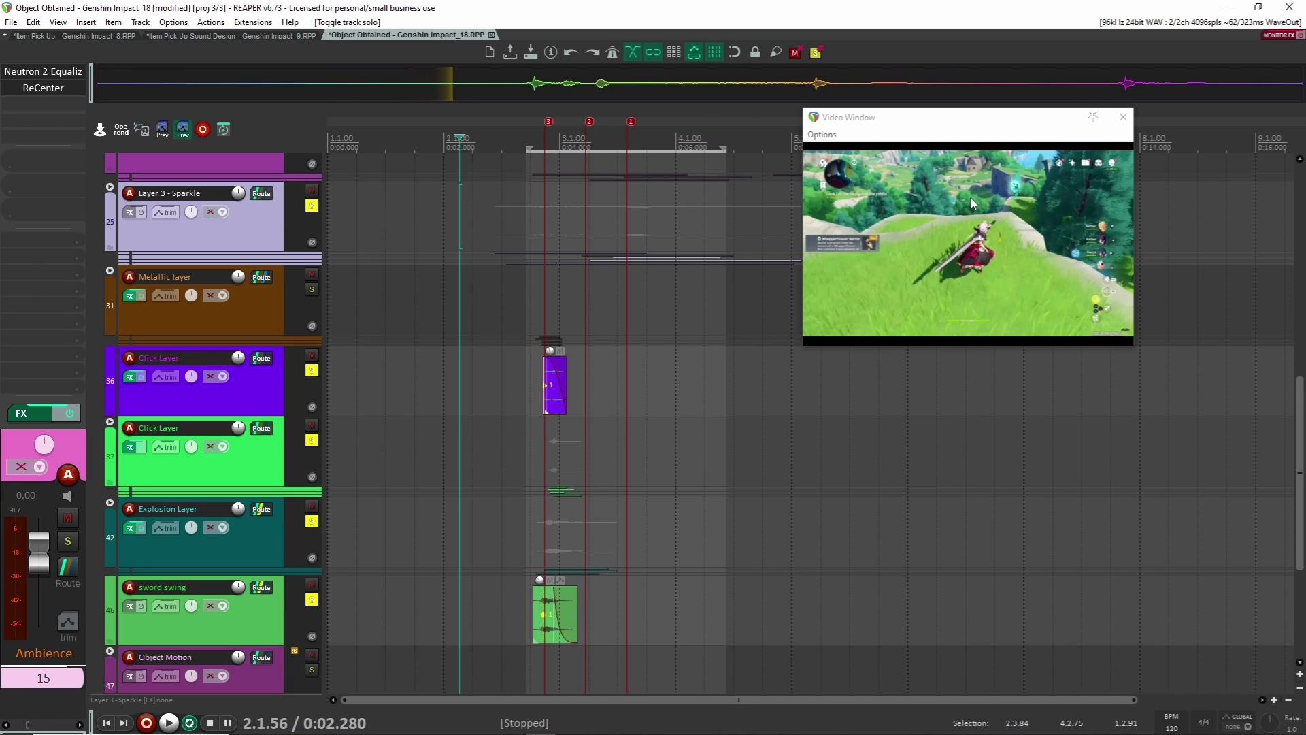
- Play the currently soloed layers from just before the item pickup
left_click(513, 285)
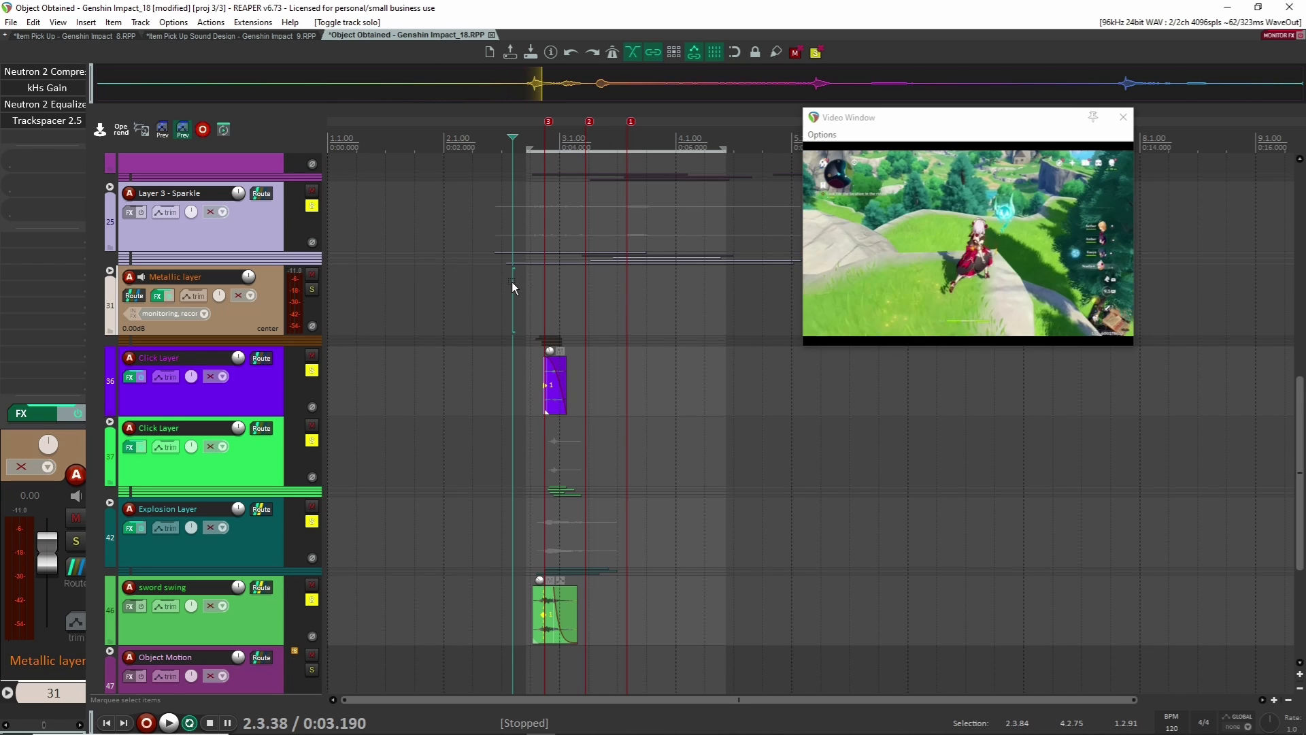
key("space")
scroll(509, 311, "down", 2)
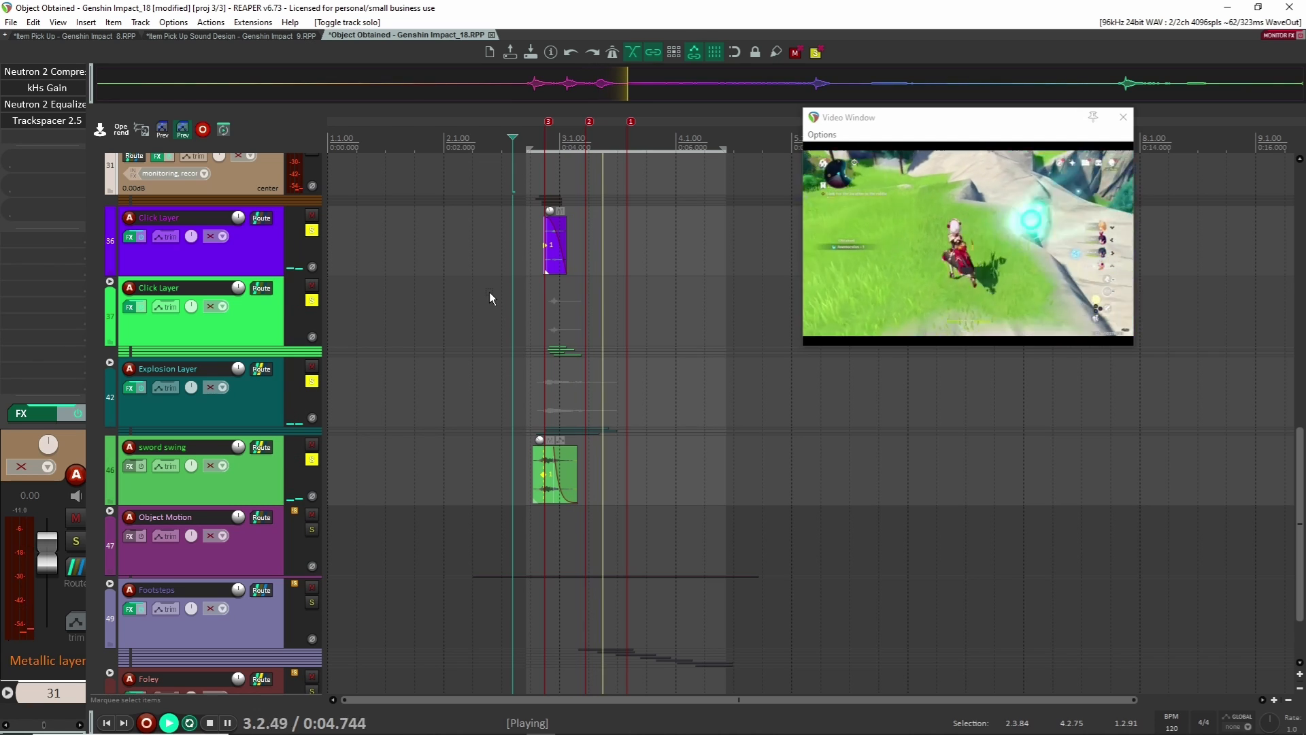
key("space")
- Clear the solos on the sound layer tracks and expand the green Click Layer folder
scroll(488, 302, "up", 4)
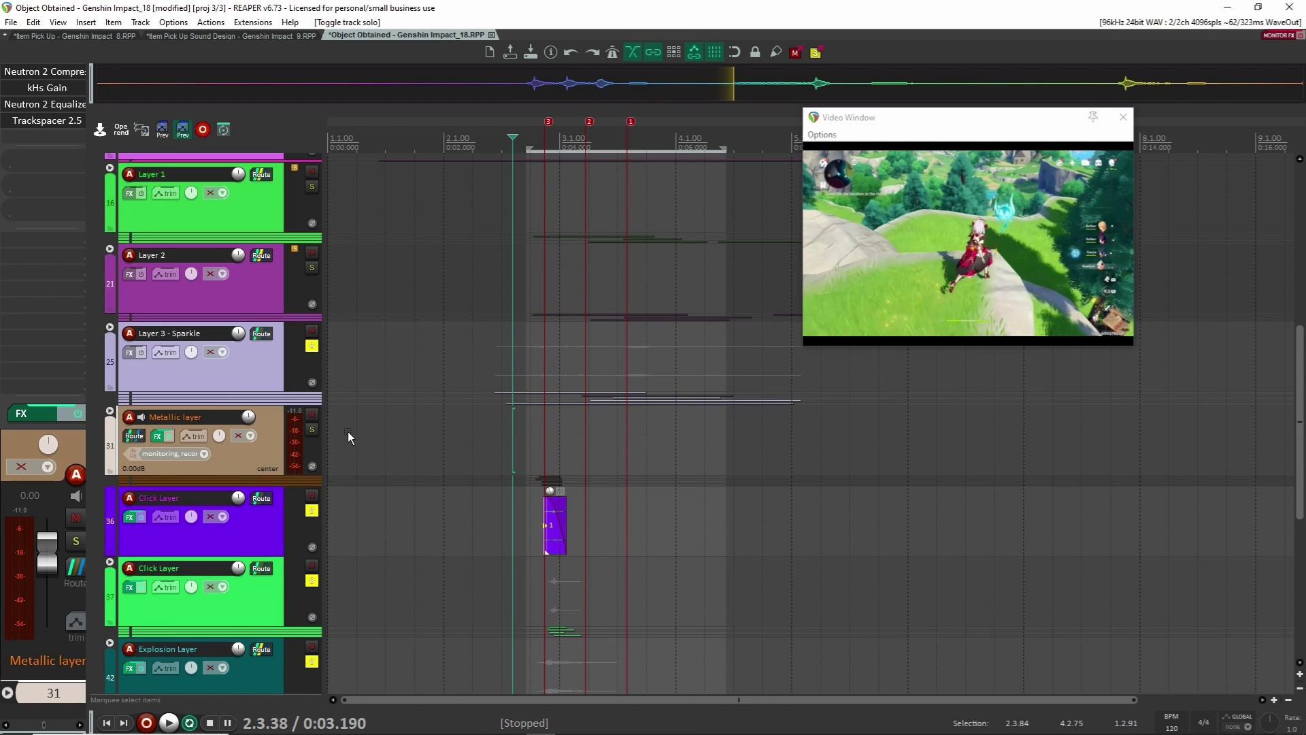
left_click(315, 511)
scroll(350, 524, "down", 4)
left_click_drag(312, 457, 311, 300)
left_click(111, 281)
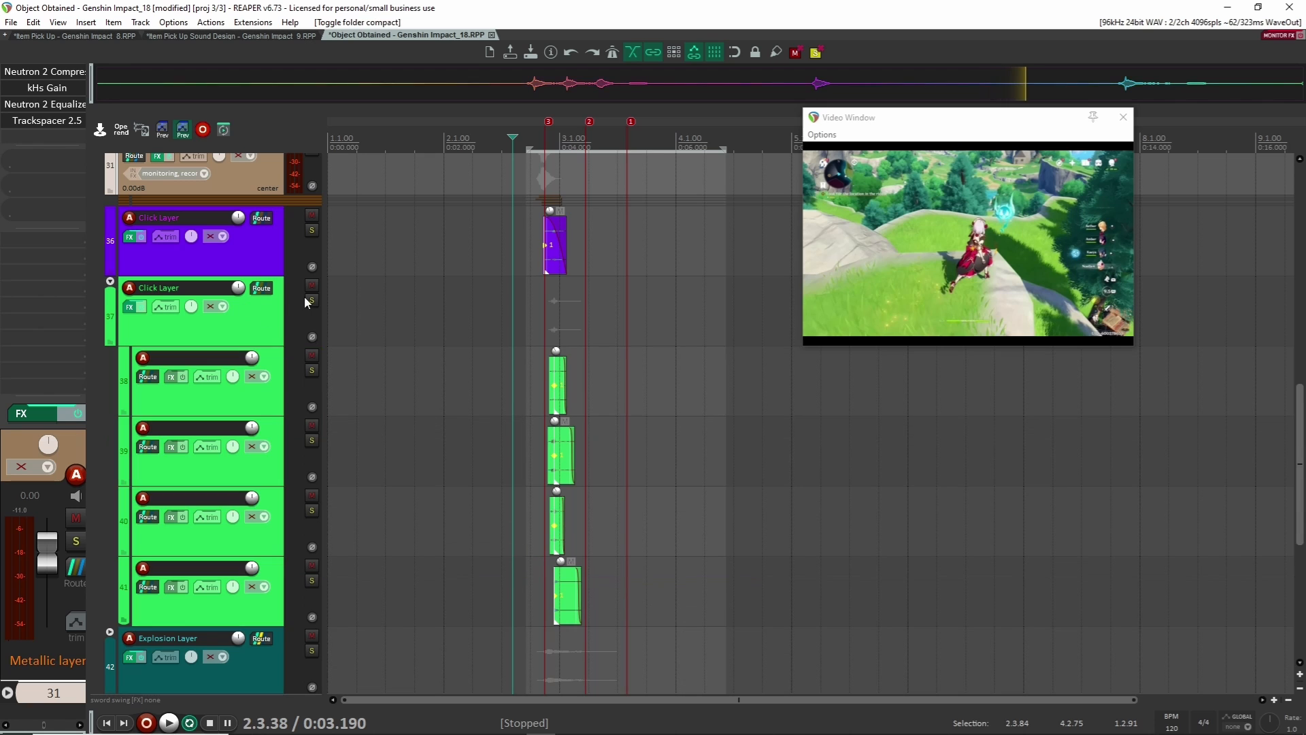
- Solo the green Click Layer folder and play it repeatedly from just before its clips
left_click(311, 300)
left_click(540, 320)
scroll(524, 320, "up", 3)
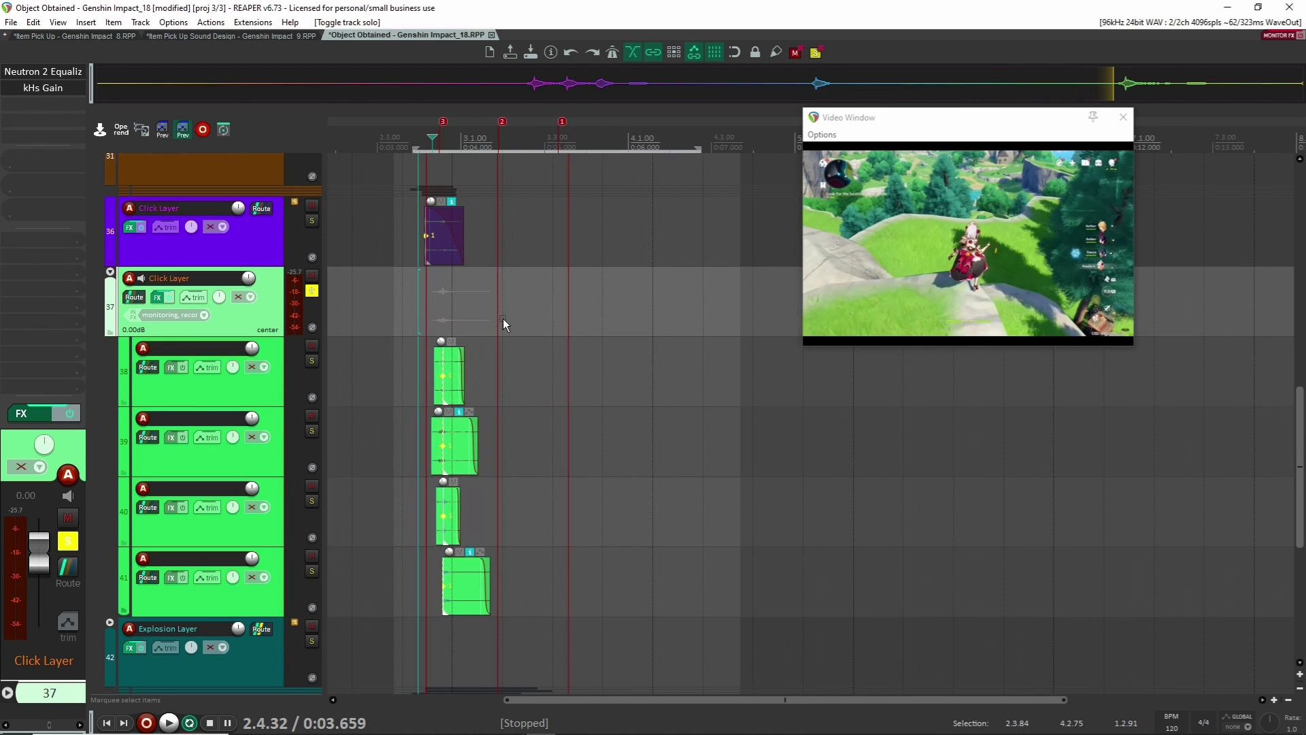
scroll(457, 308, "up", 5)
left_click(457, 328)
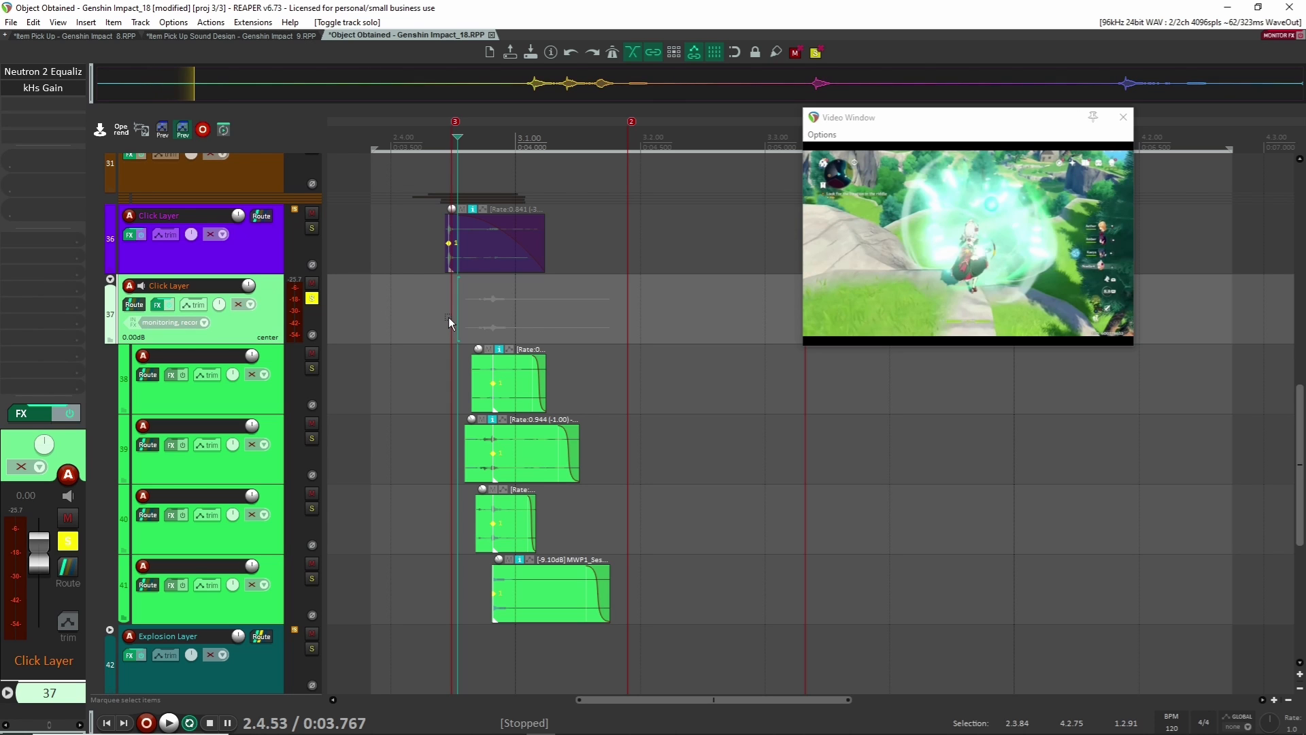
key("space")
left_click(432, 329)
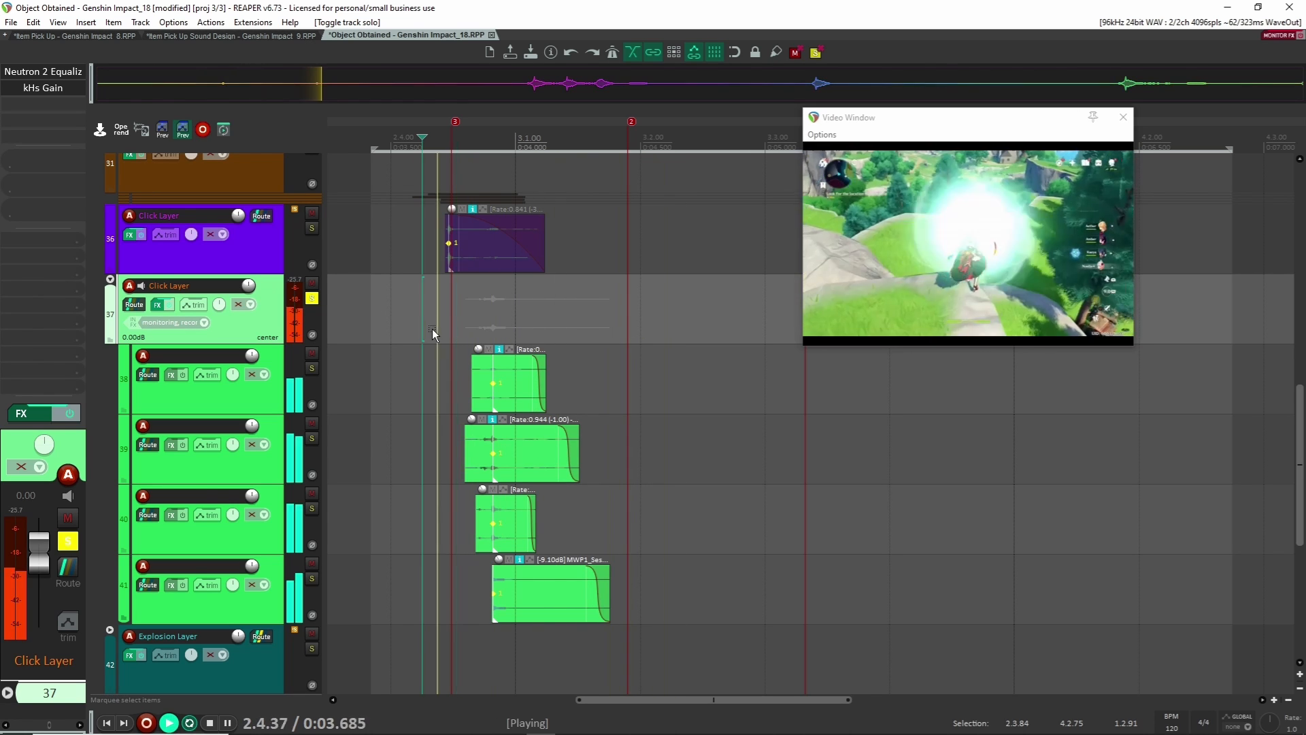
key("space")
scroll(438, 346, "up", 2)
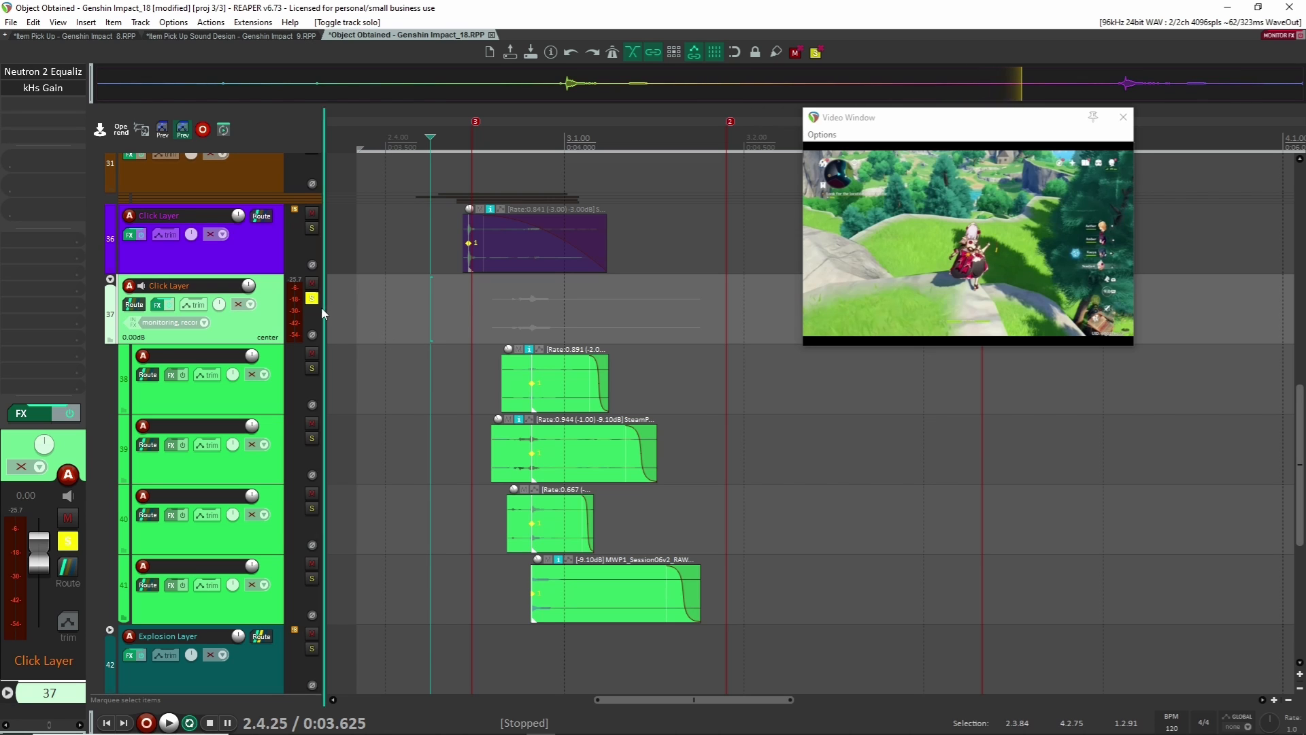
key("space")
key("space")
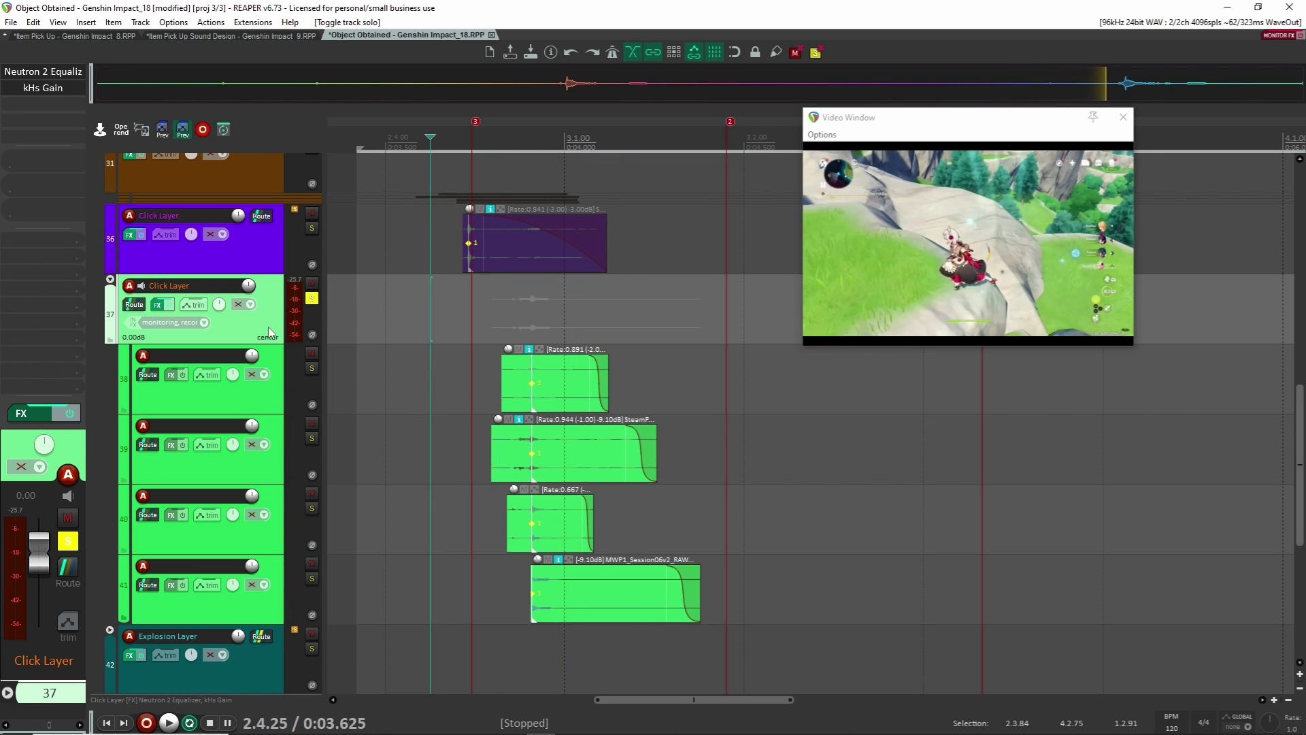
- Step through the individual tracks inside the green Click Layer folder and reselect the parent track
left_click(264, 400)
left_click(266, 470)
left_click(263, 513)
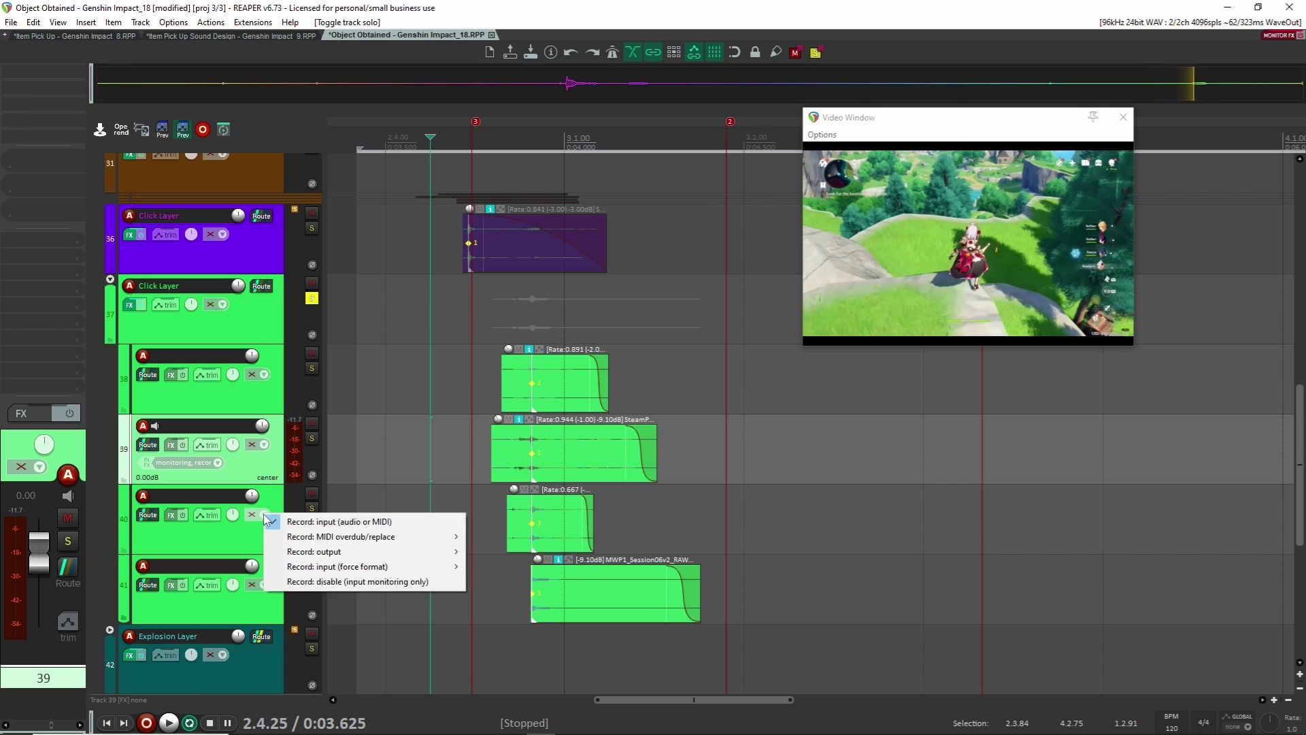
left_click(282, 531)
key("Down")
left_click(279, 315)
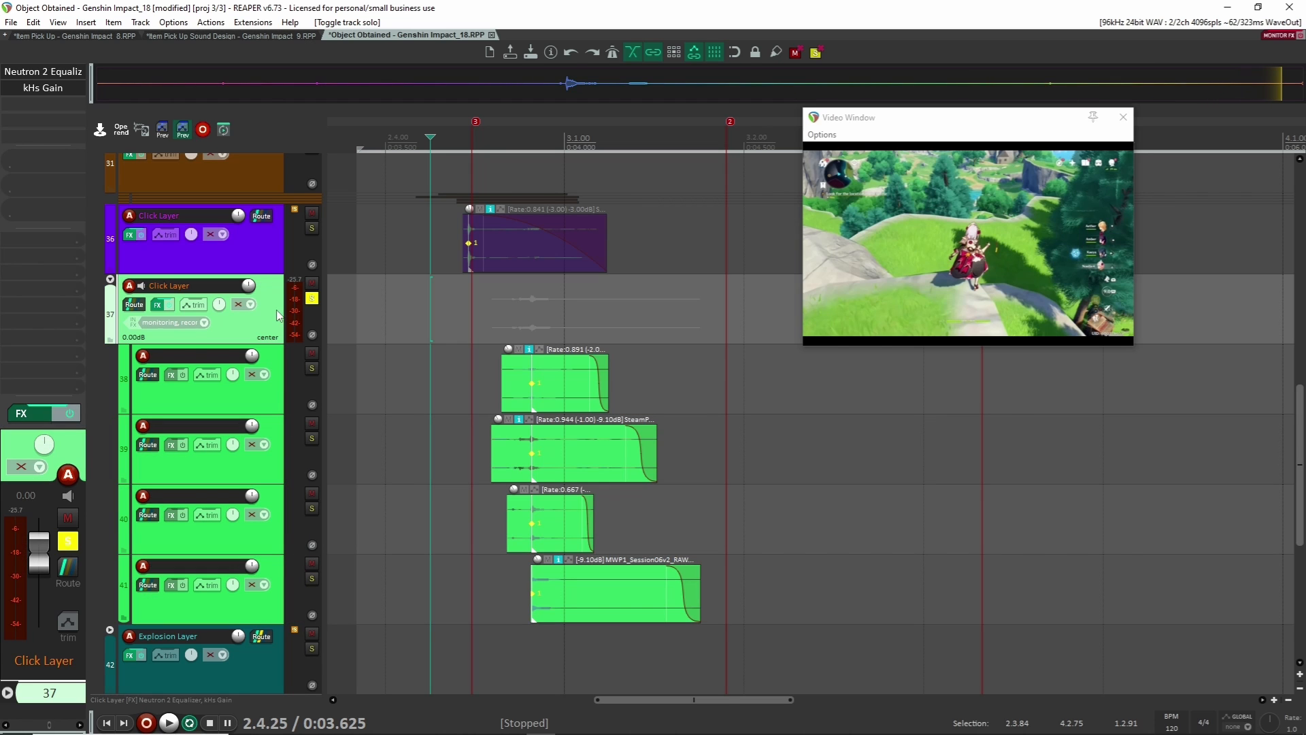
- Bypass the Neutron 2 Equalizer and kHs Gain on the green Click Layer and play it unprocessed
left_click(55, 73, "shift")
left_click(57, 86, "shift")
key("space")
key("space")
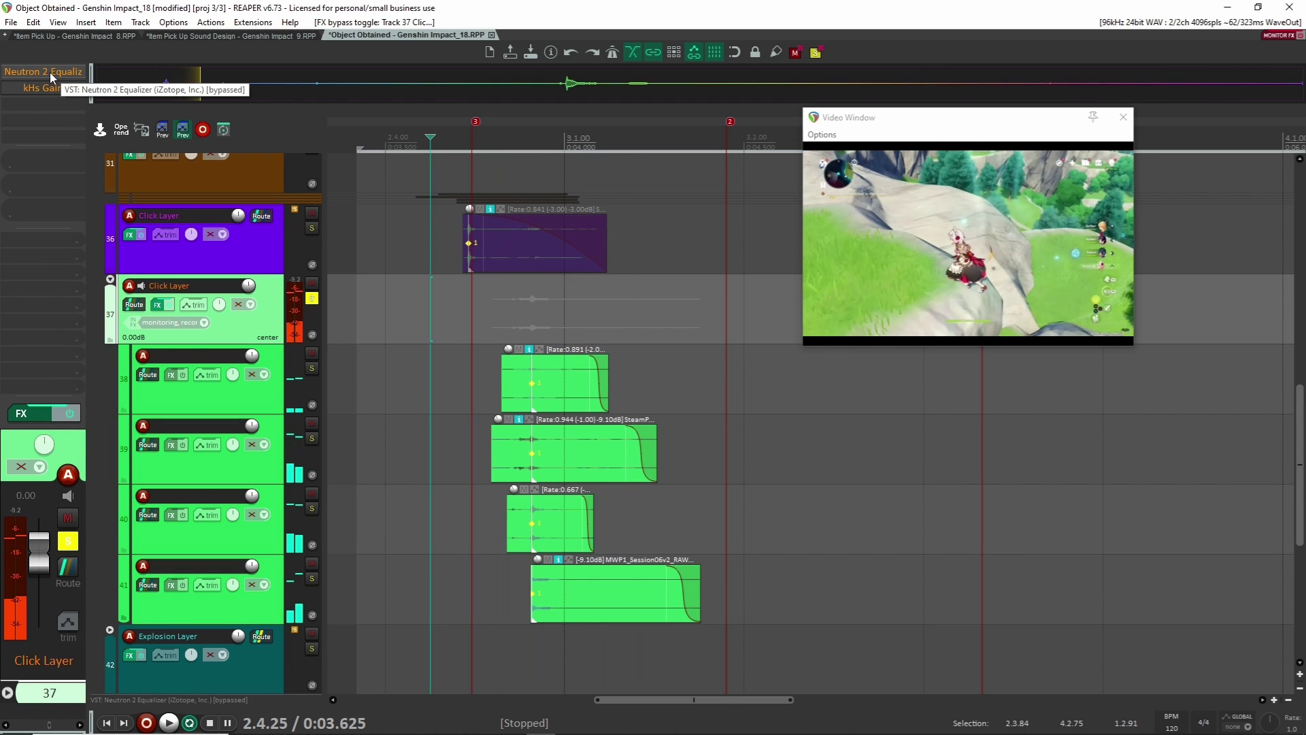
- Reactivate the Click Layer's Neutron 2 Equalizer and kHs Gain, reviewing each effect's settings, and replay the layer
left_click(60, 73, "shift")
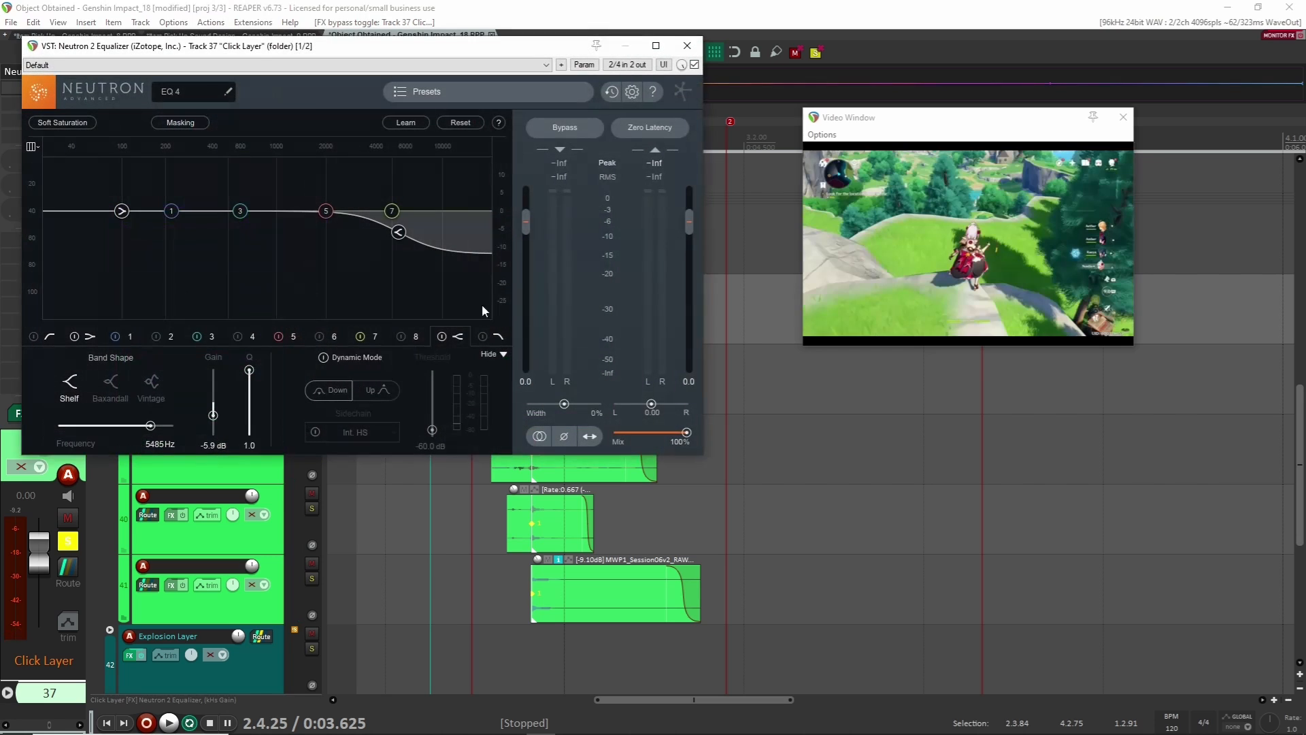
left_click(695, 49)
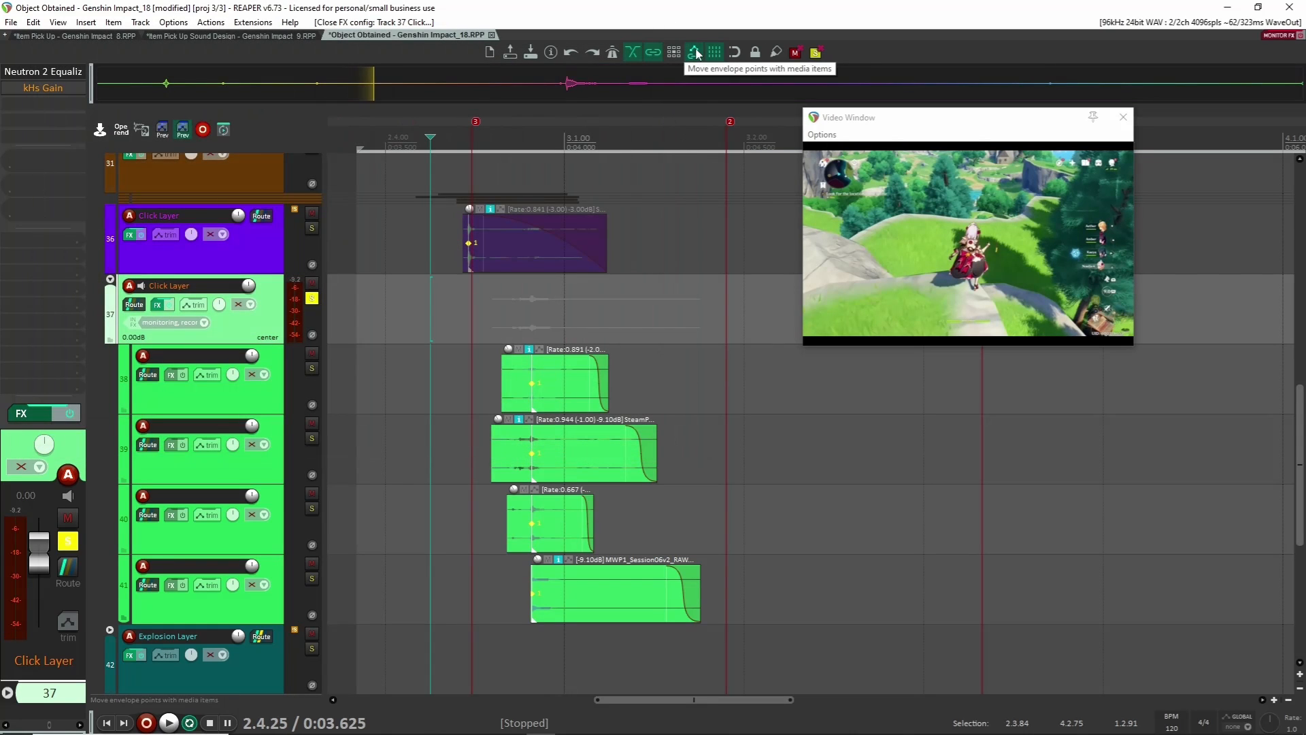
left_click(48, 89)
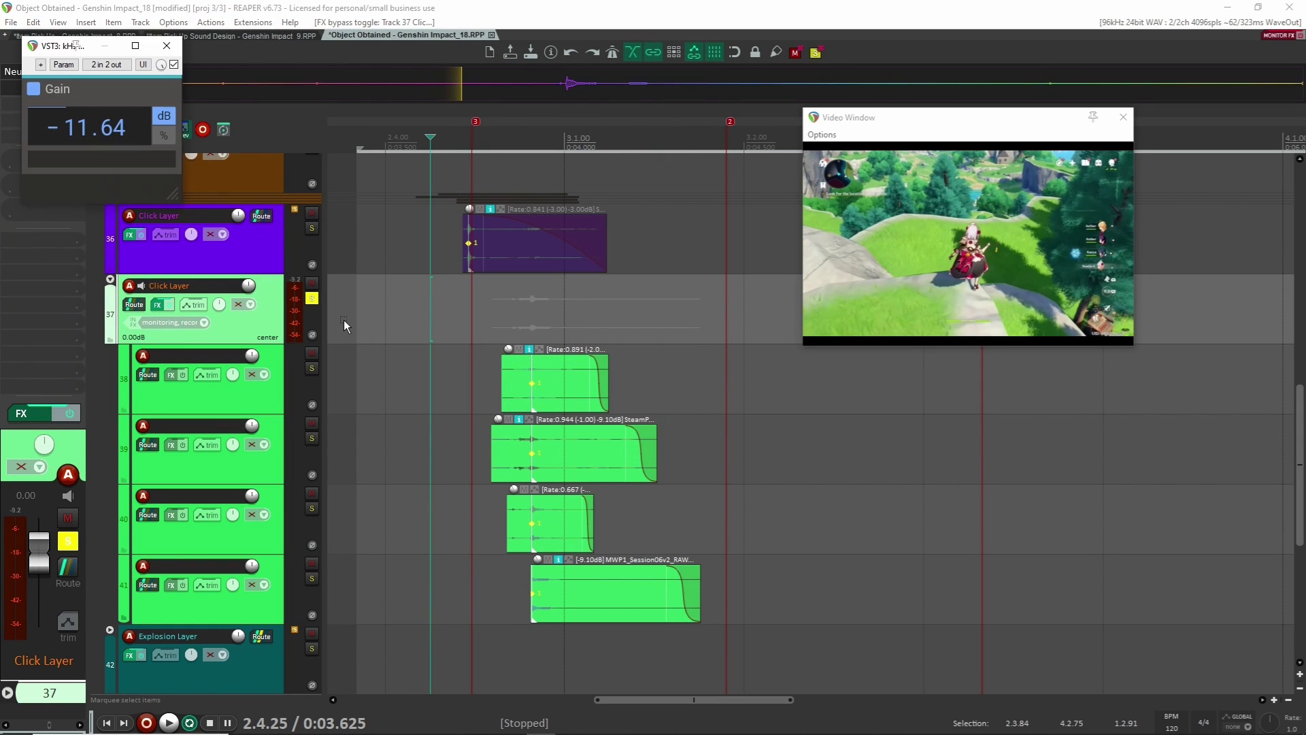
left_click(167, 46)
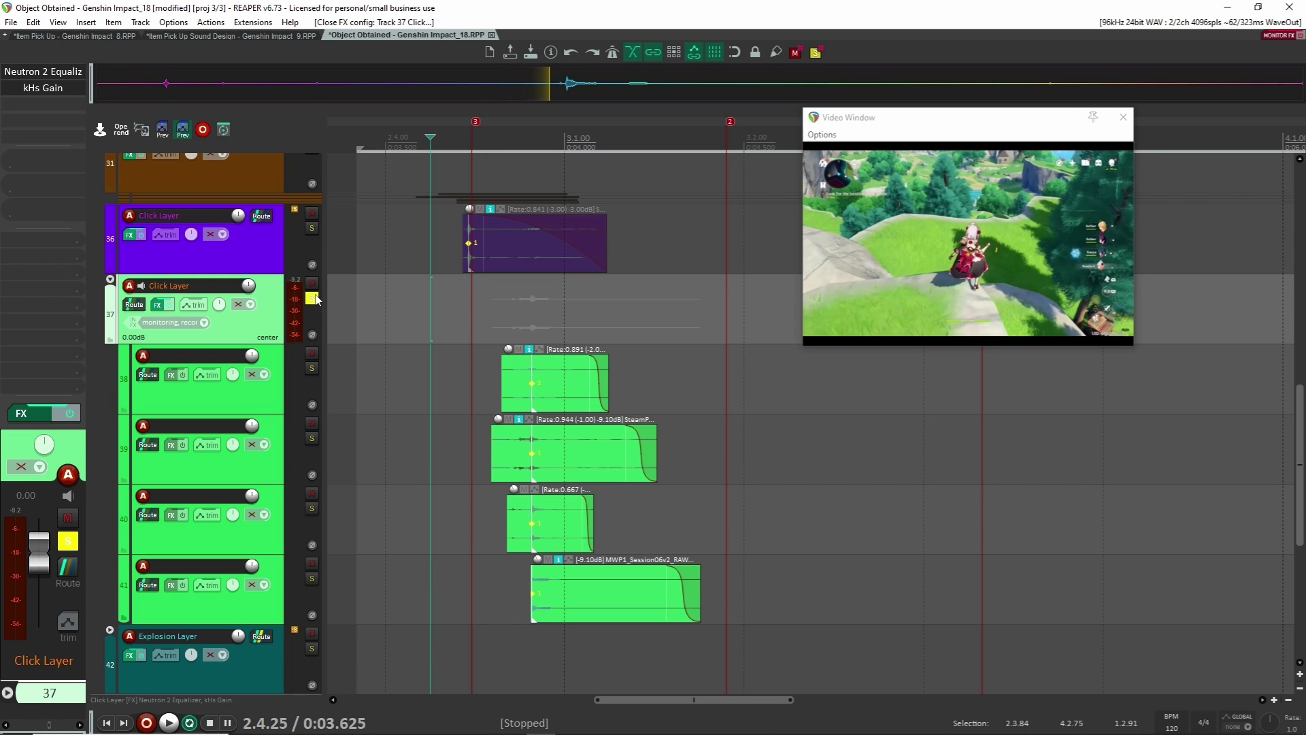
key("space")
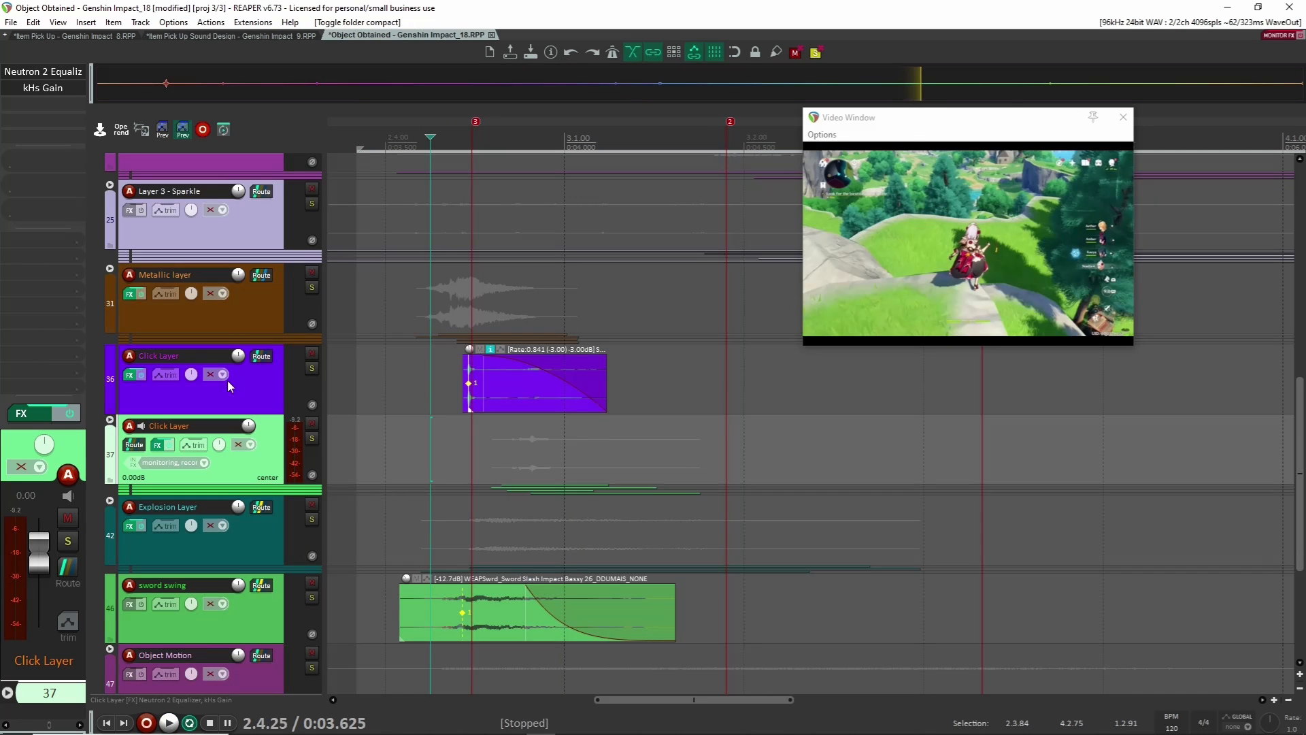
- Expand the Metallic layer folder, solo it and play it from just before its clips
left_click(221, 311)
left_click(111, 269)
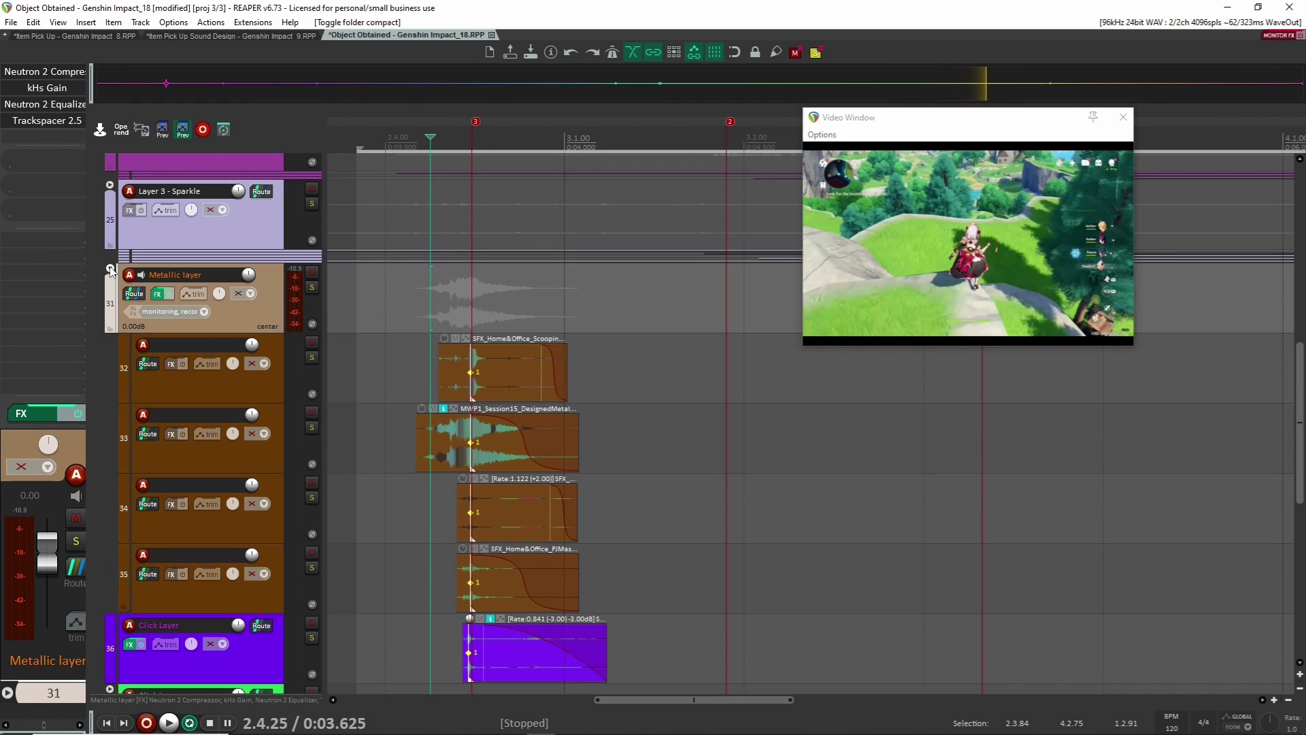
key("s")
key("space")
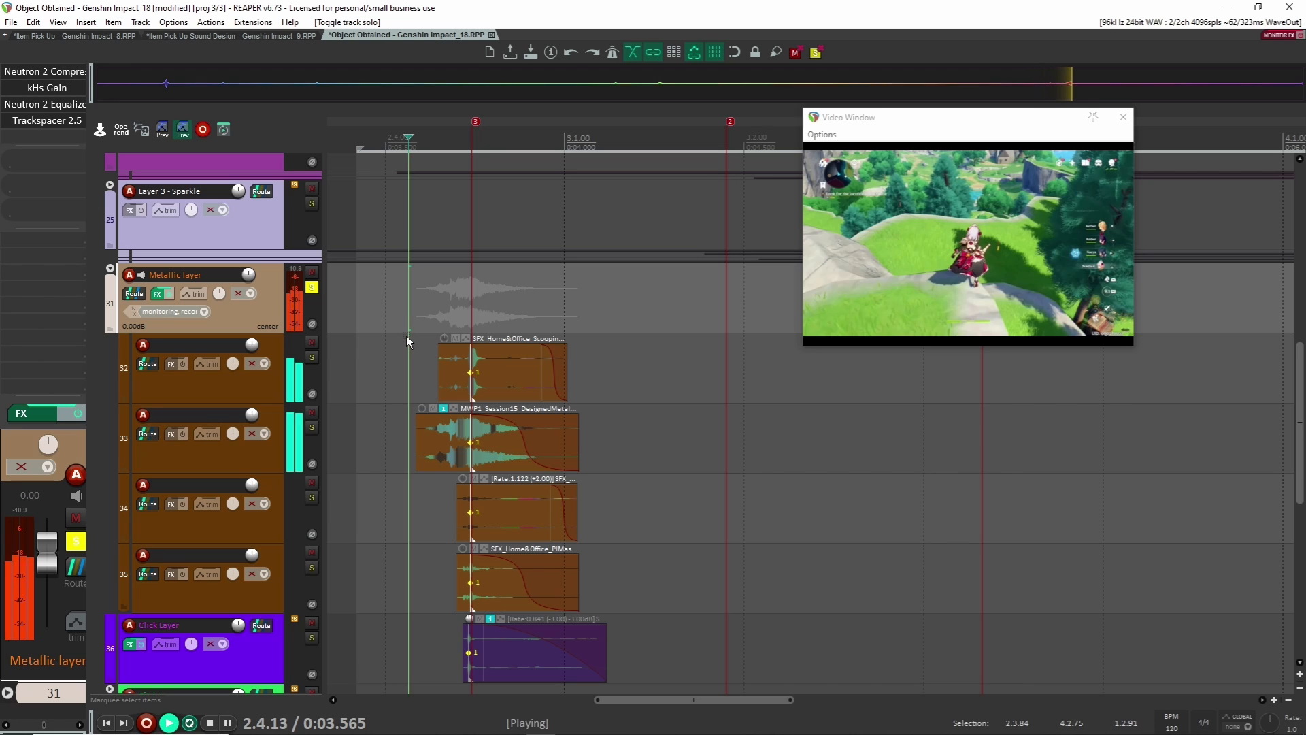
key("space")
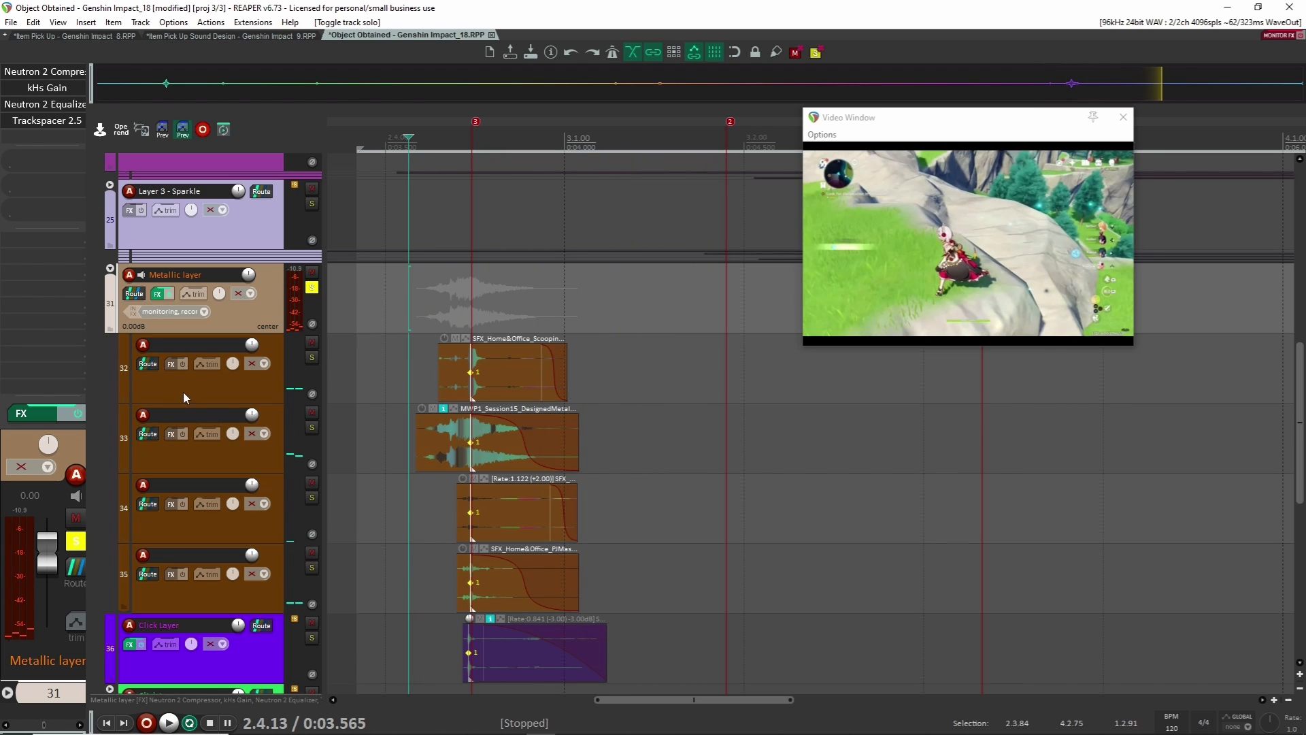
- Step through the four tracks inside the Metallic layer folder and reselect the parent track
left_click(271, 398)
left_click(282, 457)
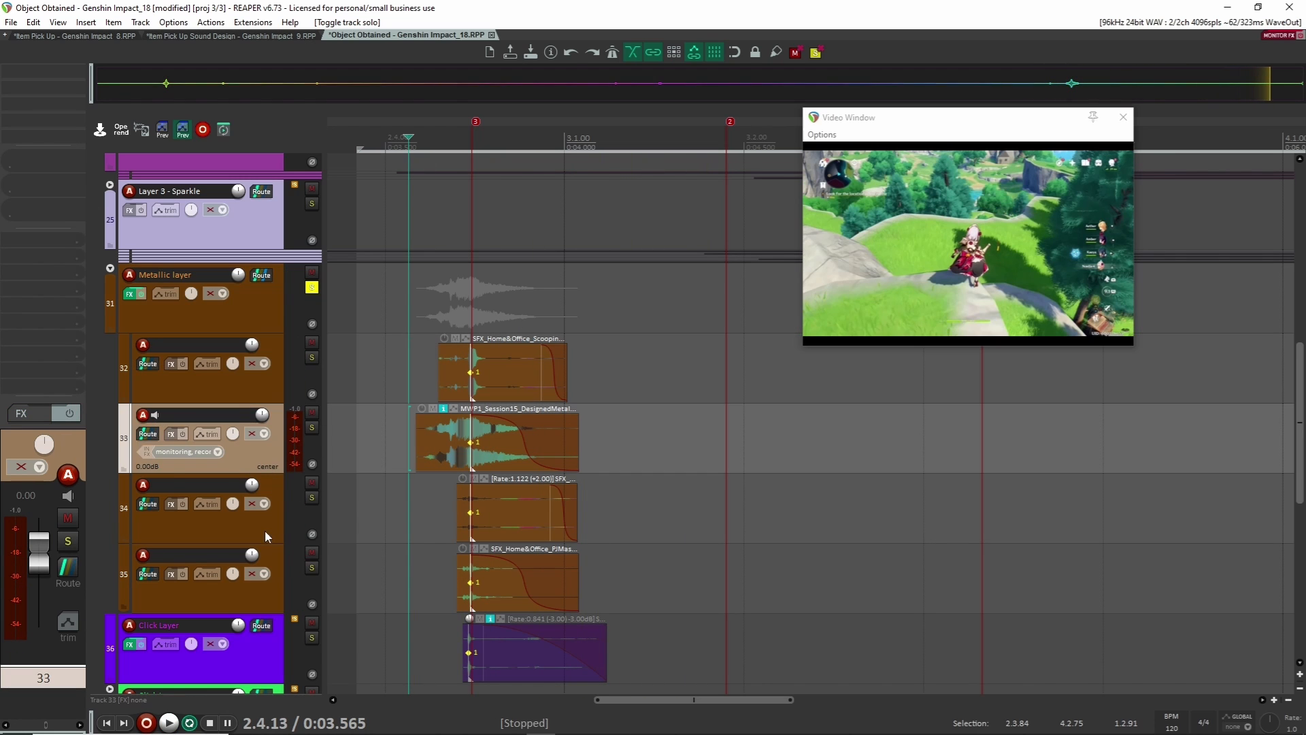
left_click(266, 532)
left_click(271, 587)
left_click(277, 391)
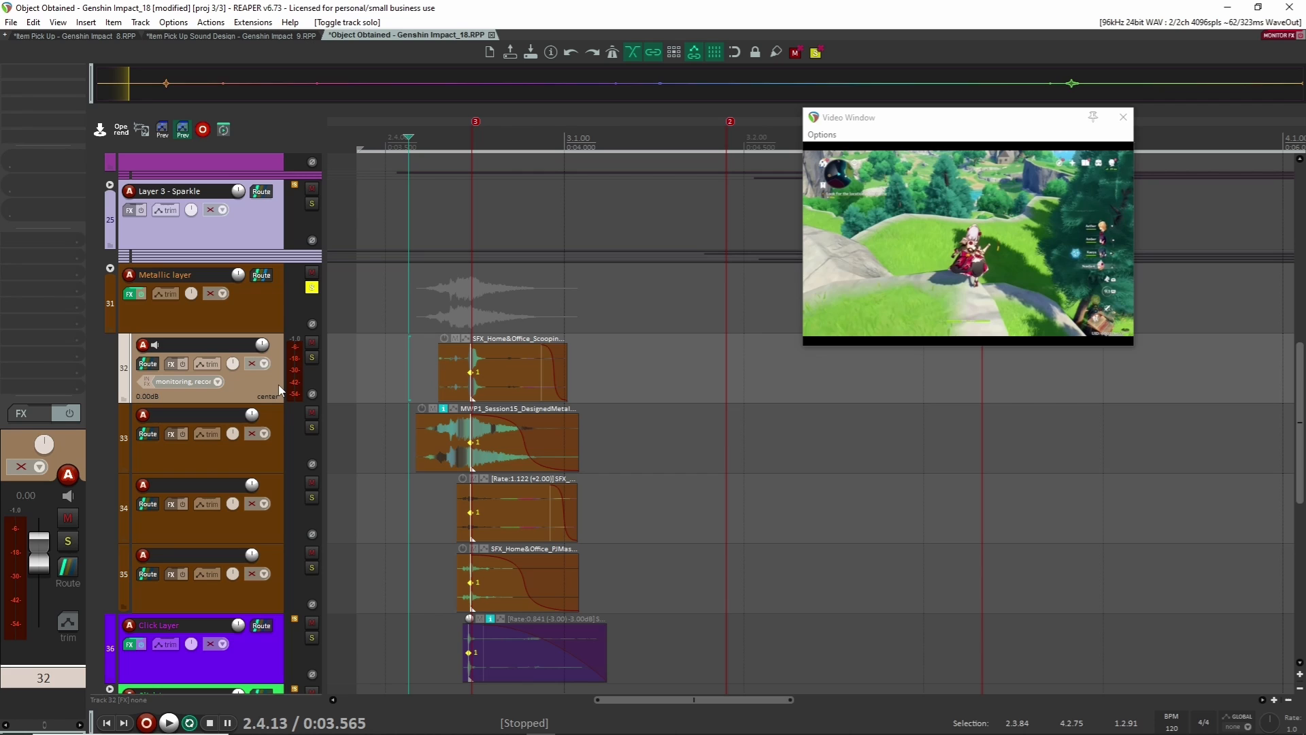
left_click(272, 321)
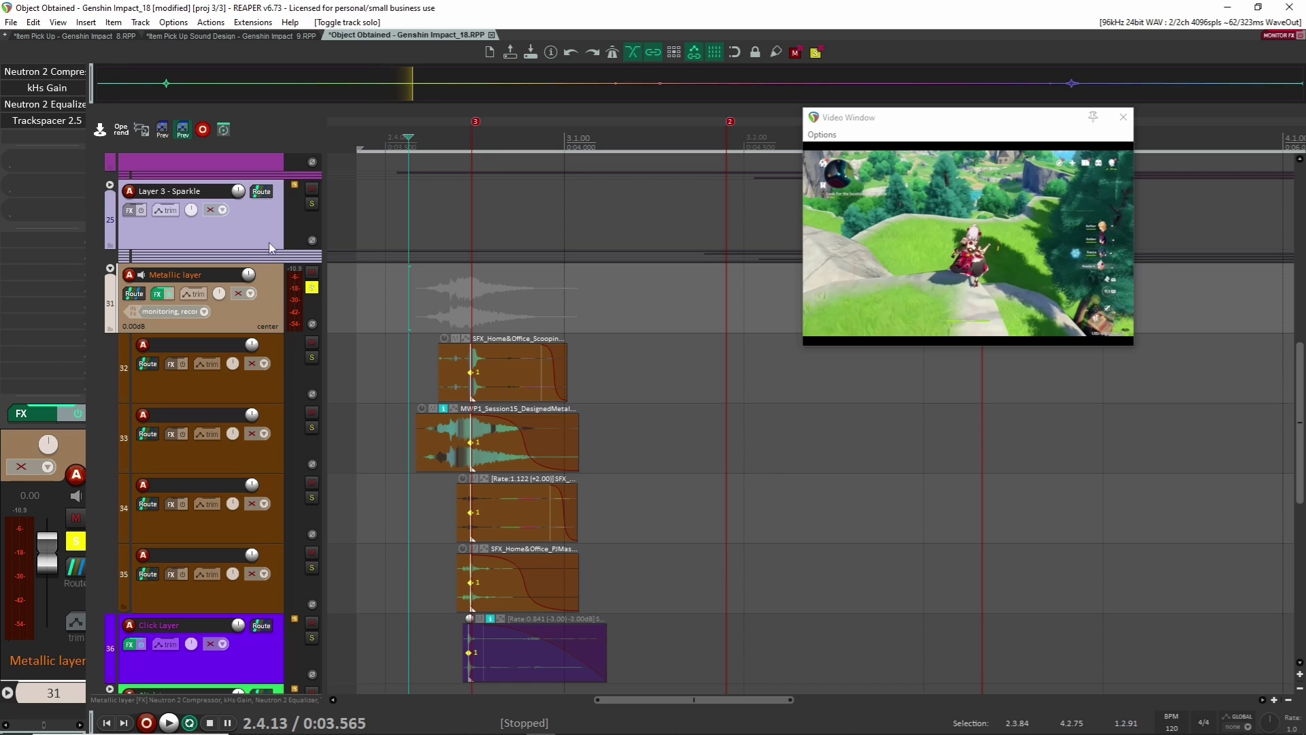
- Bypass all four effects on the Metallic layer and play it unprocessed twice
left_click(29, 122, "shift")
left_click(42, 90, "shift")
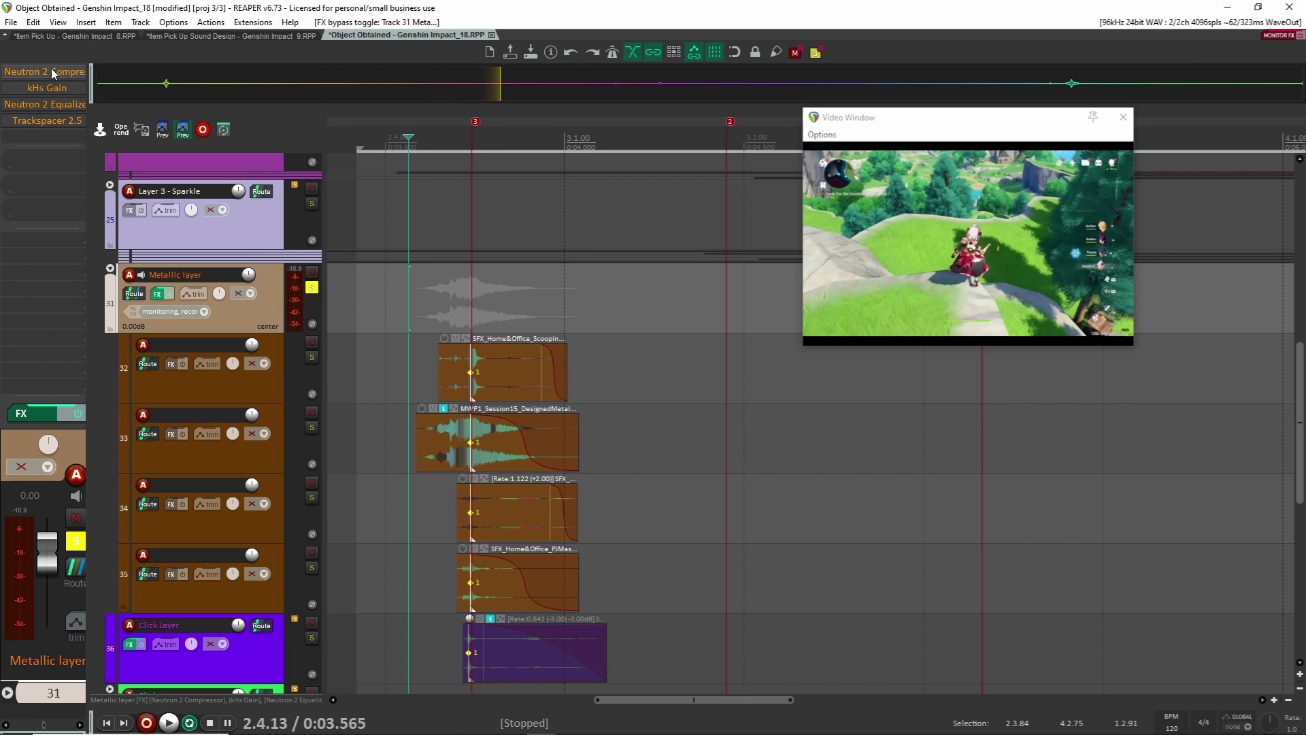
left_click(51, 68, "shift")
key("space")
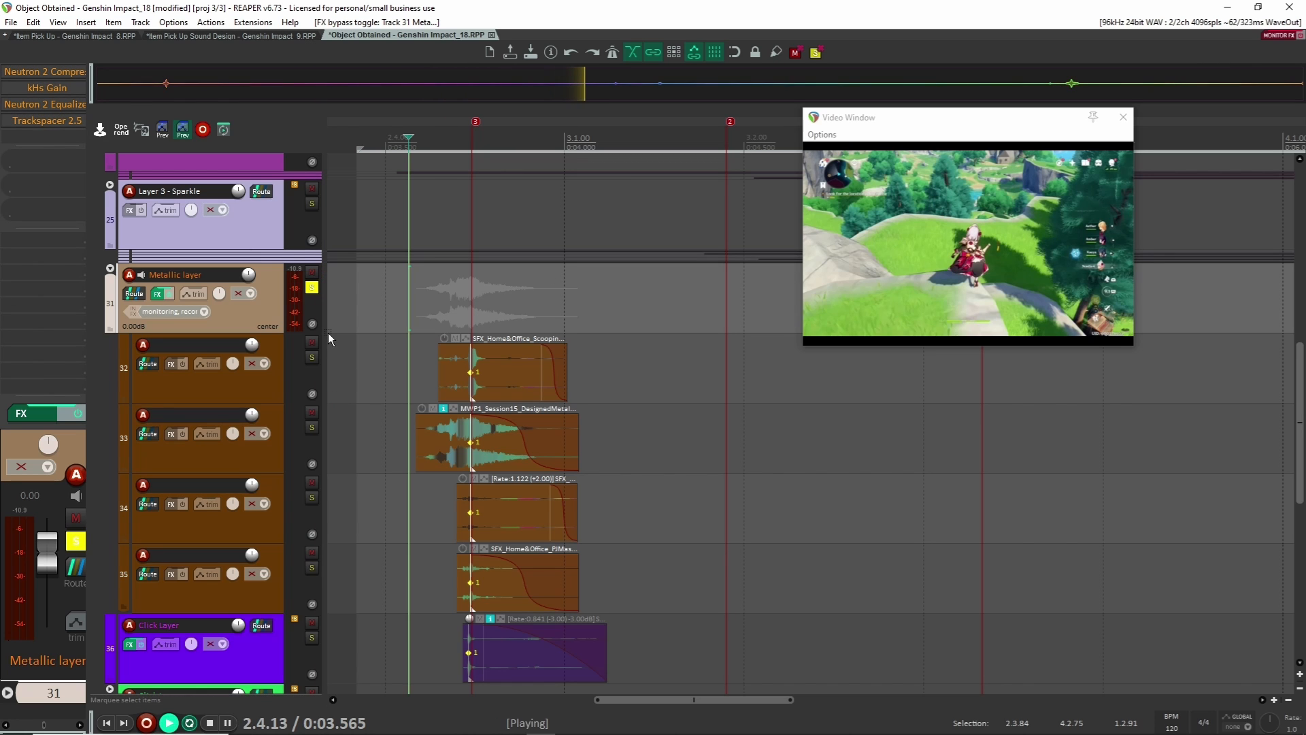
key("space")
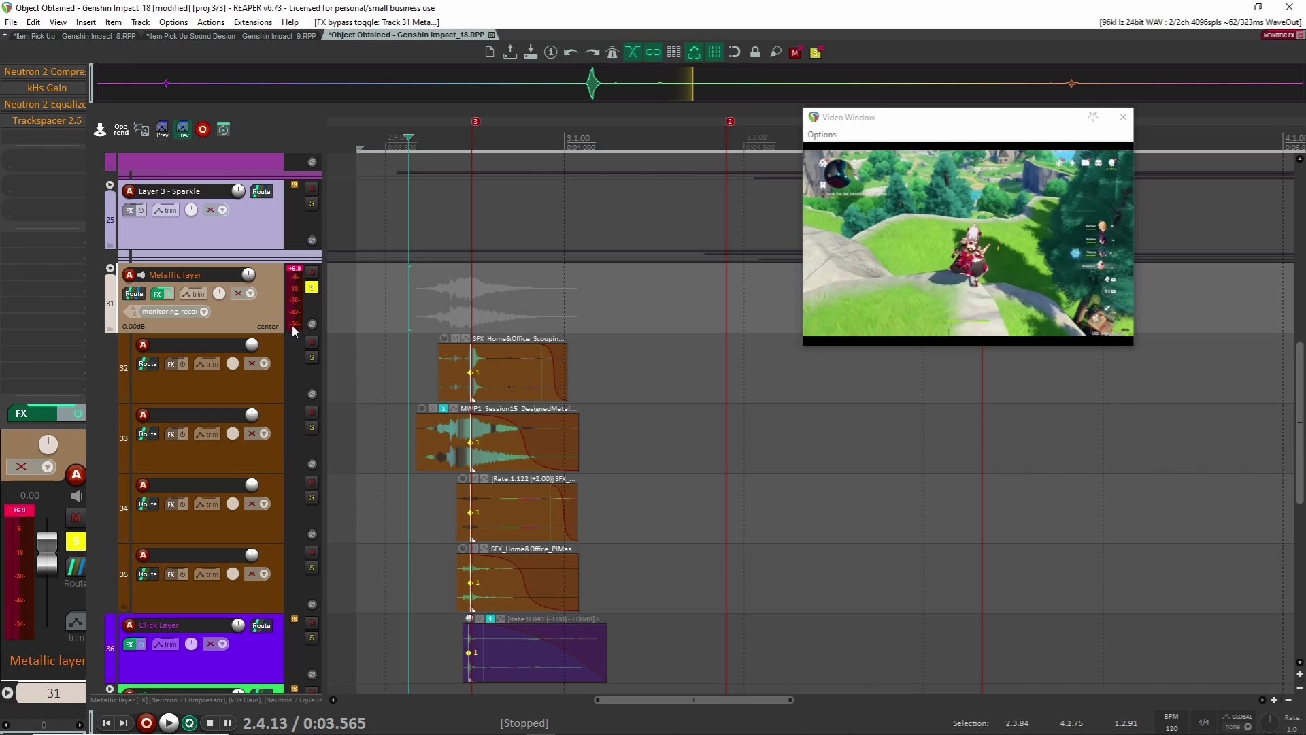
key("space")
key("space")
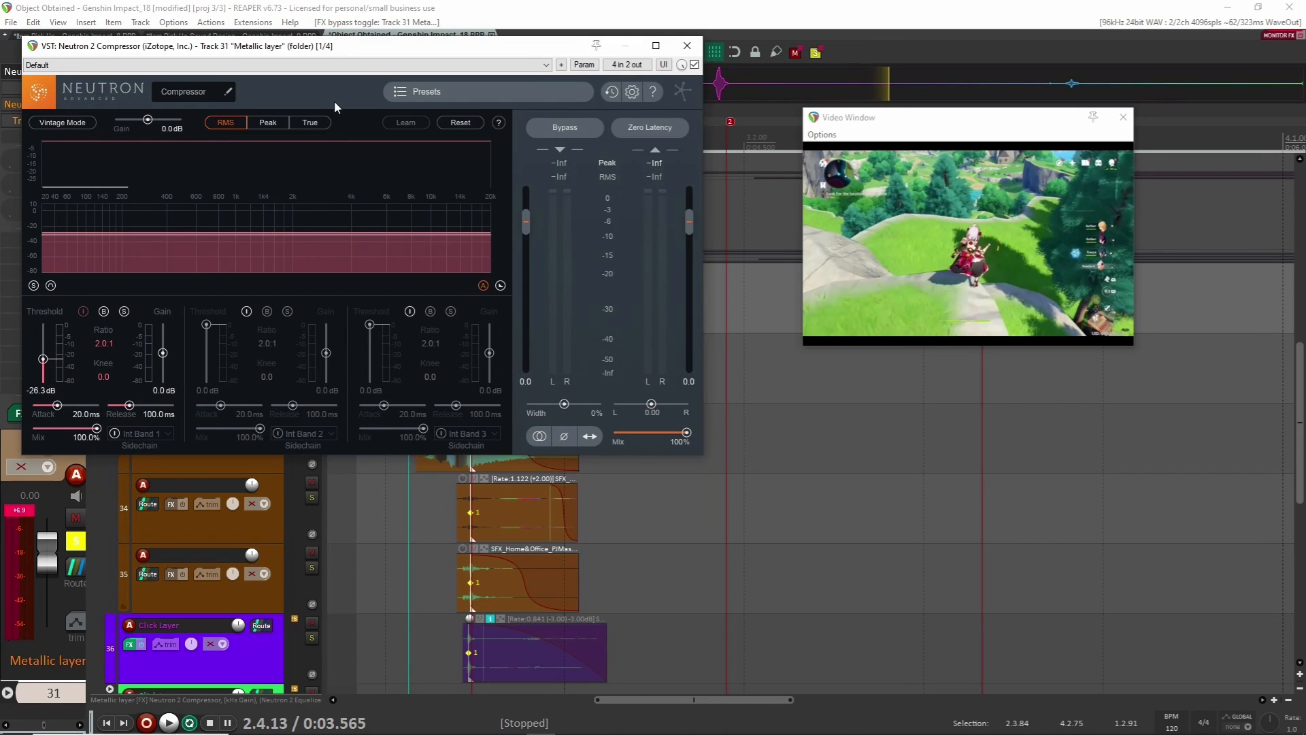
- Reactivate the Metallic layer's Neutron 2 Compressor and review its settings during playback
key("space")
key("space")
left_click(687, 46)
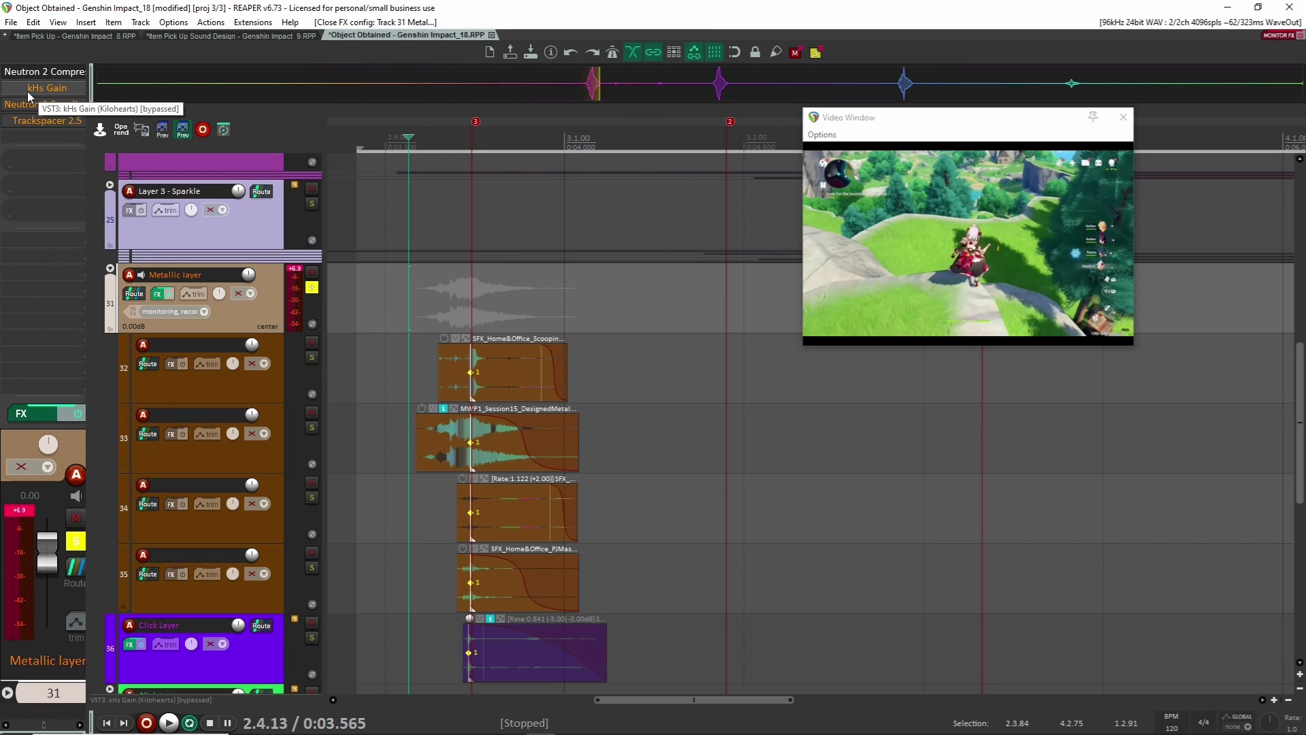
- Review the Metallic layer's kHs Gain setting, reactivate the effect and play the layer
left_click(29, 93)
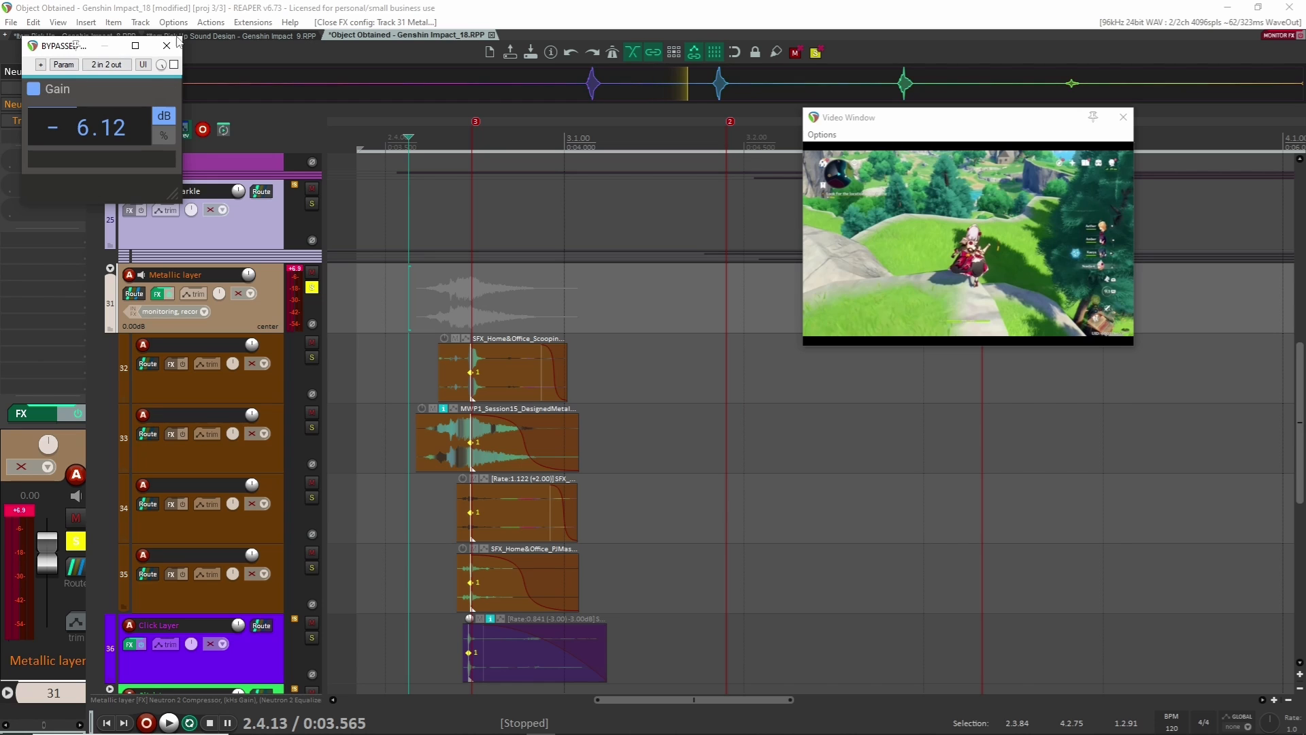
left_click(173, 45)
left_click(22, 91, "shift")
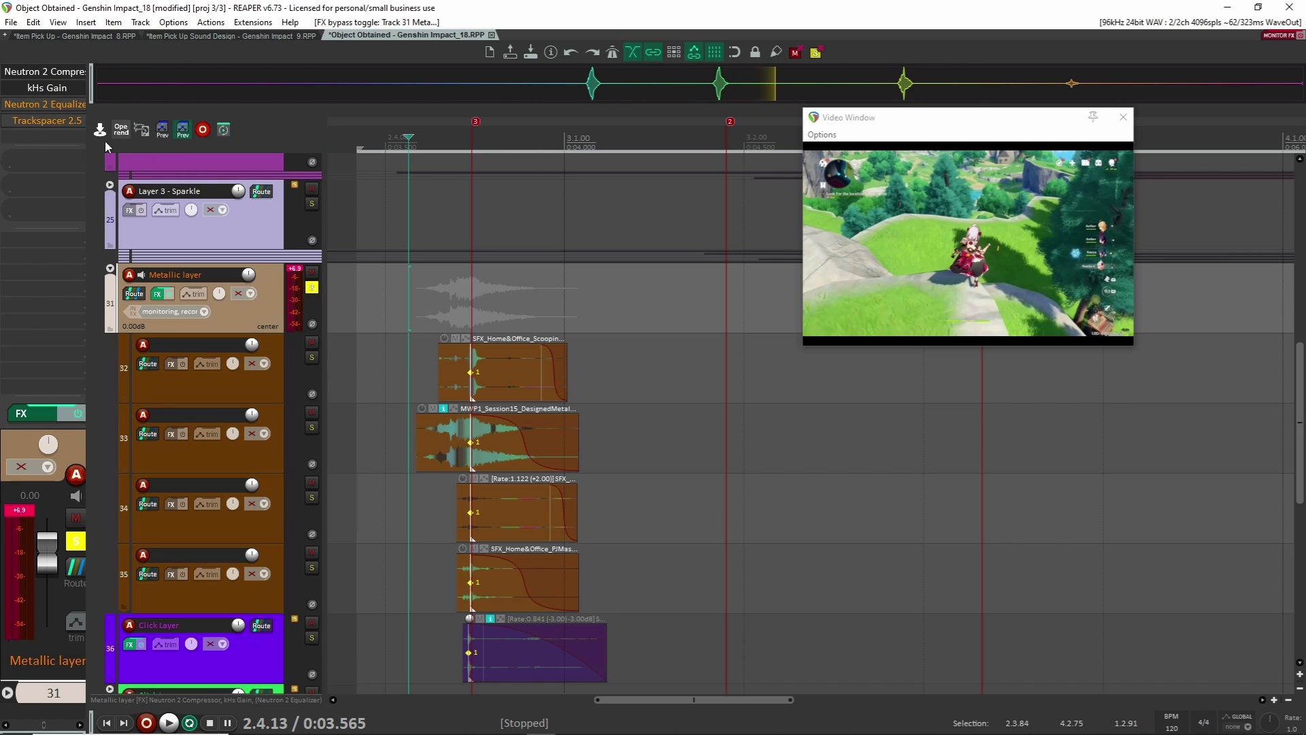
key("space")
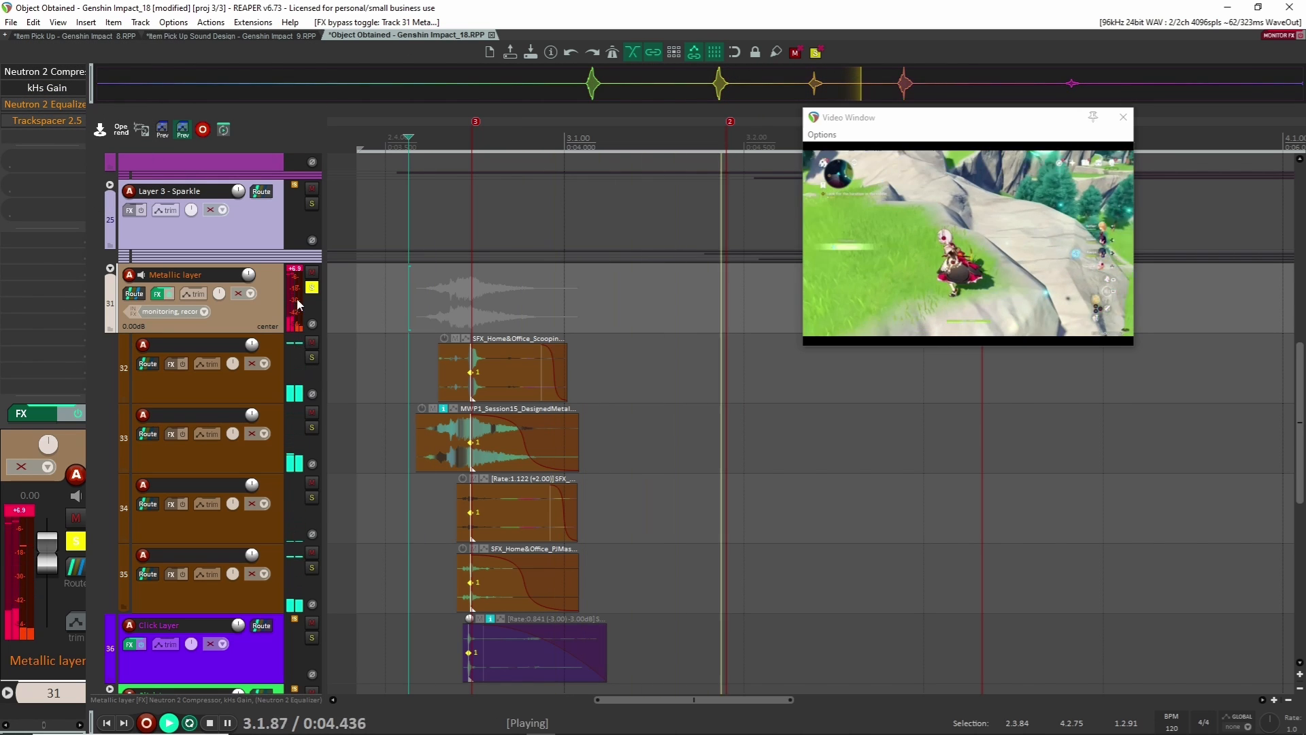
key("space")
- Reactivate the Metallic layer's Neutron 2 Equalizer, review its curve during playback, and replay the layer with Trackspacer 2.5 also active
left_click(39, 105, "shift")
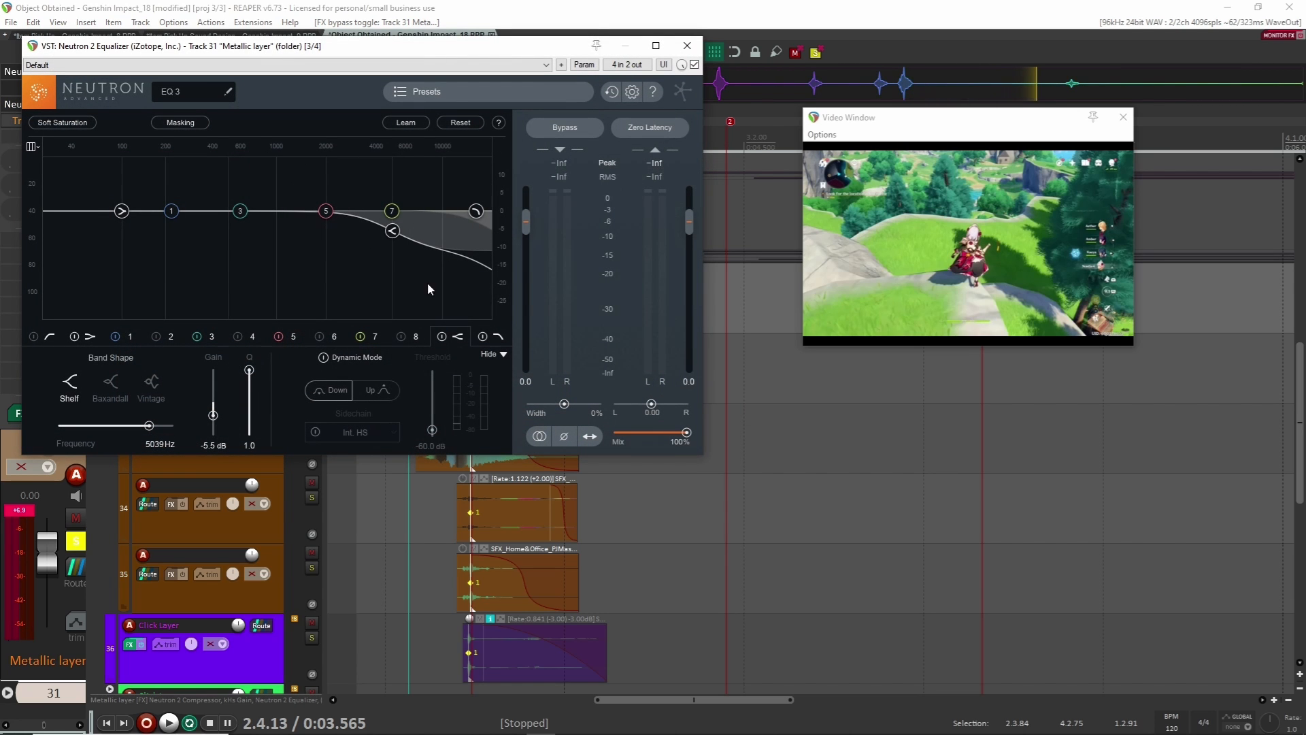
key("space")
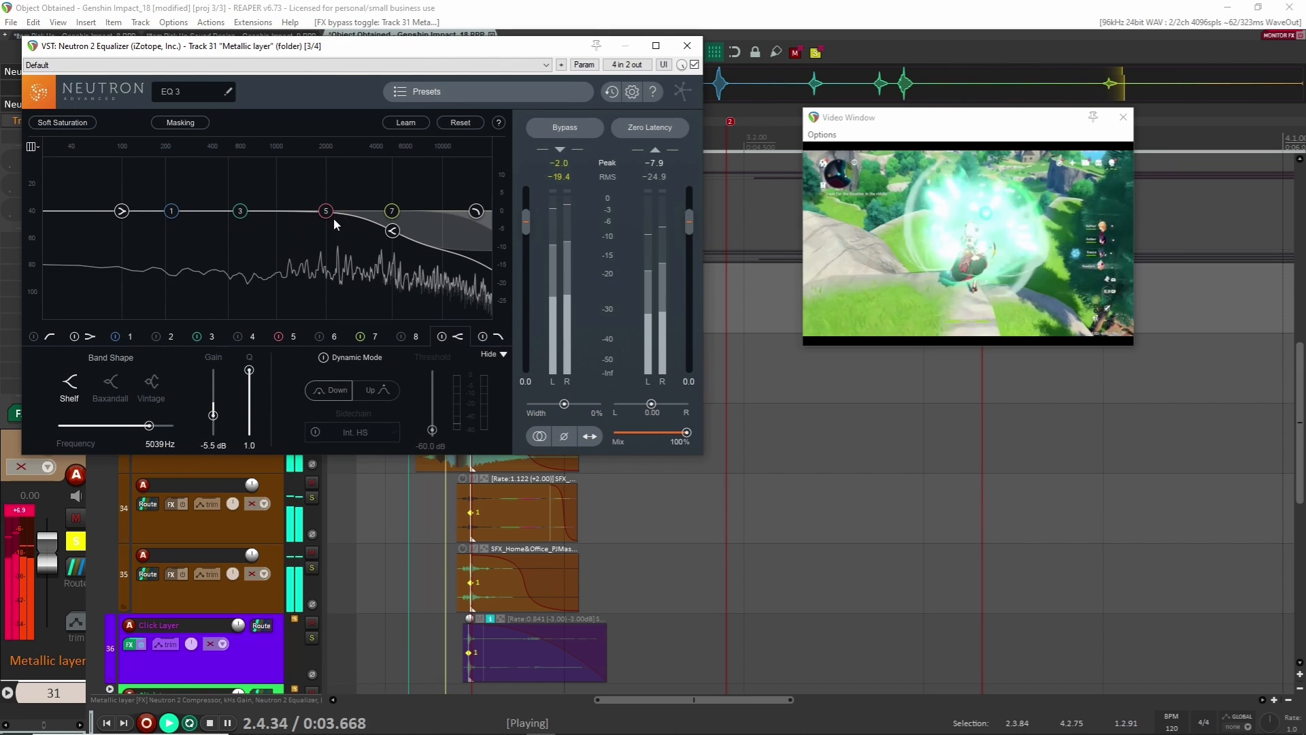
key("space")
key("Escape")
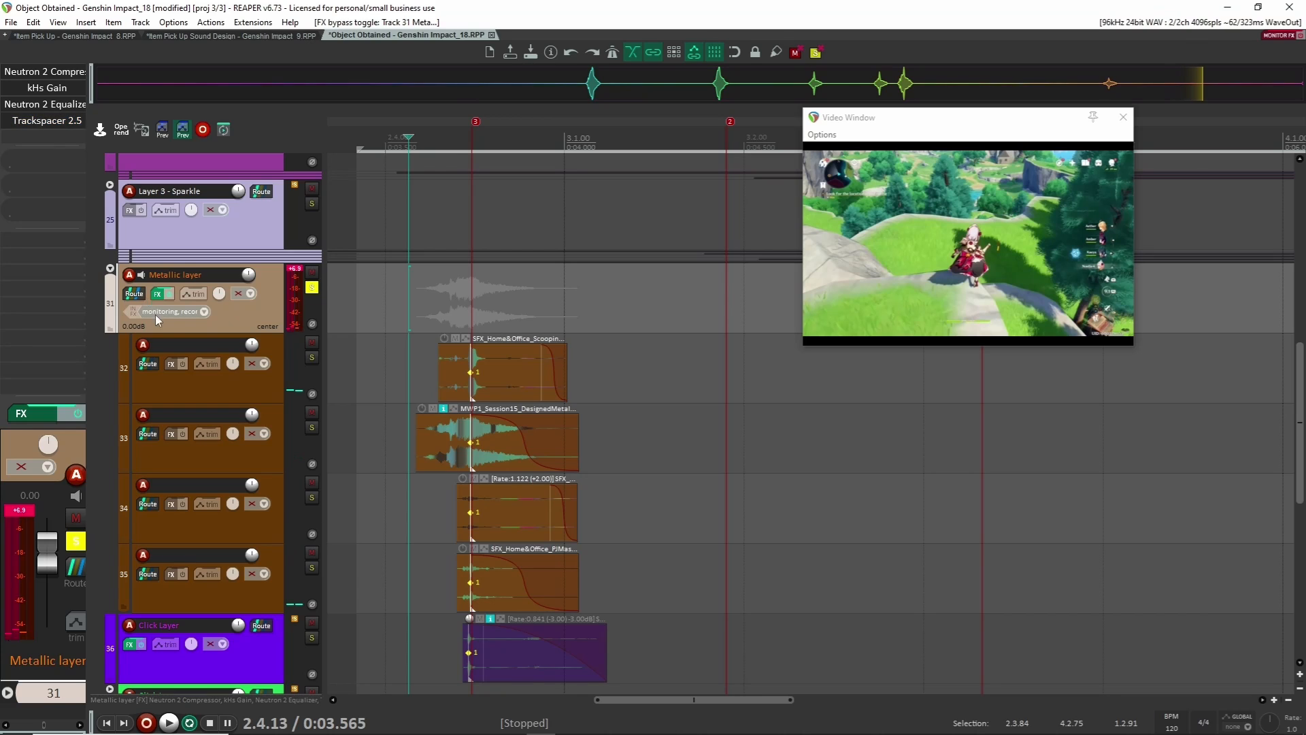
left_click(448, 46)
key("space")
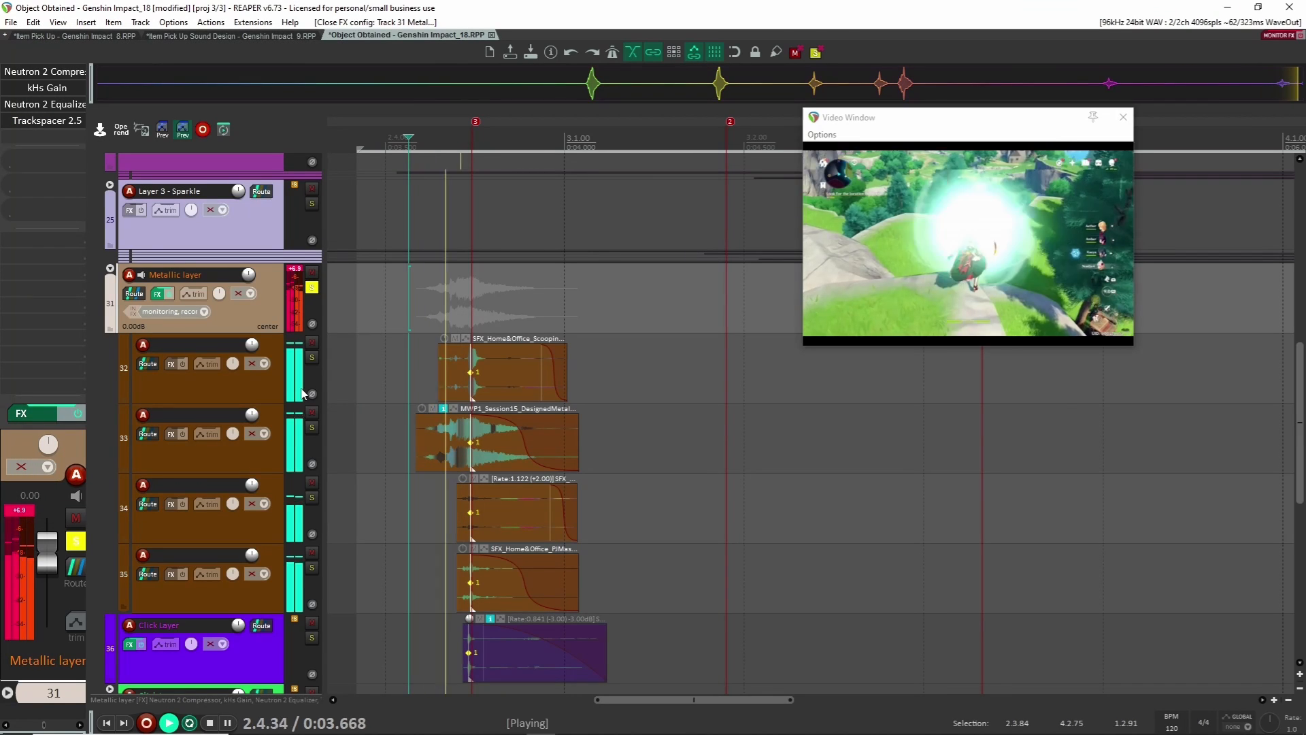
- Stop playback, collapse the Metallic layer, solo the green Click Layer alongside it and play the two together
key("space")
left_click(311, 291)
left_click(311, 289)
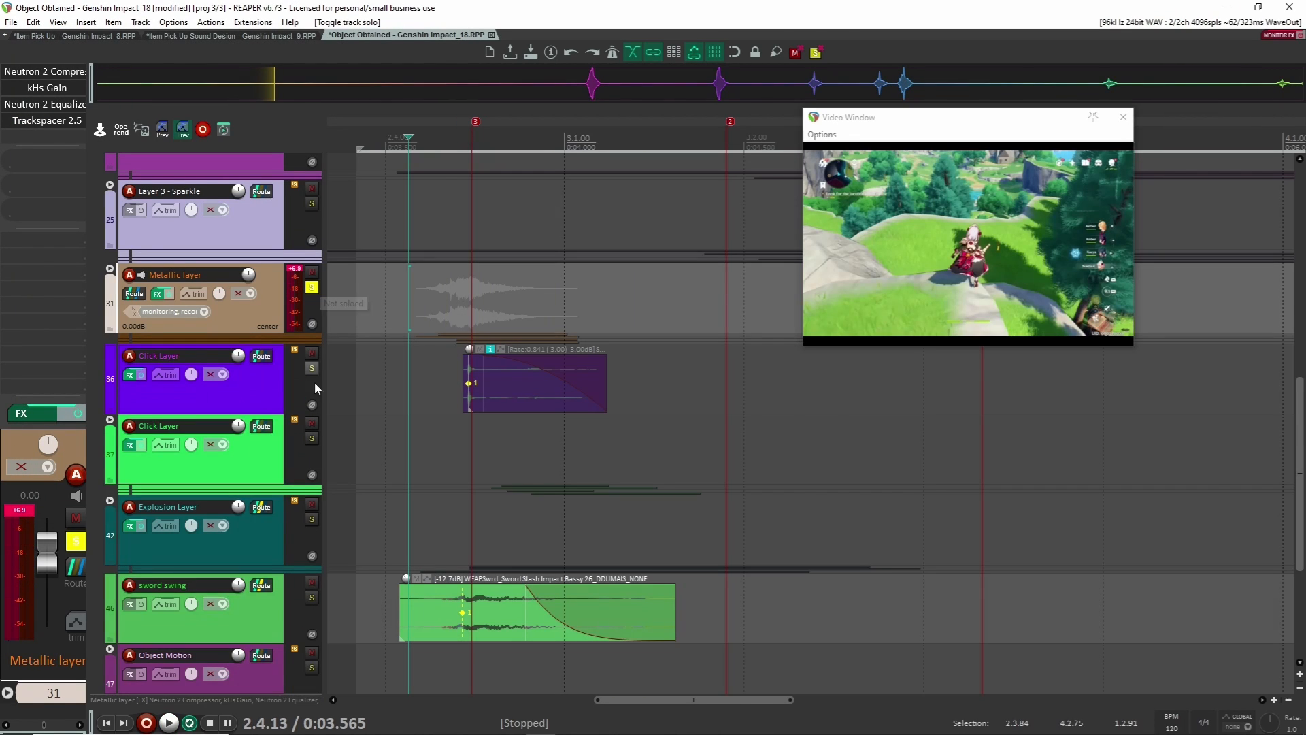
left_click(313, 442)
key("space")
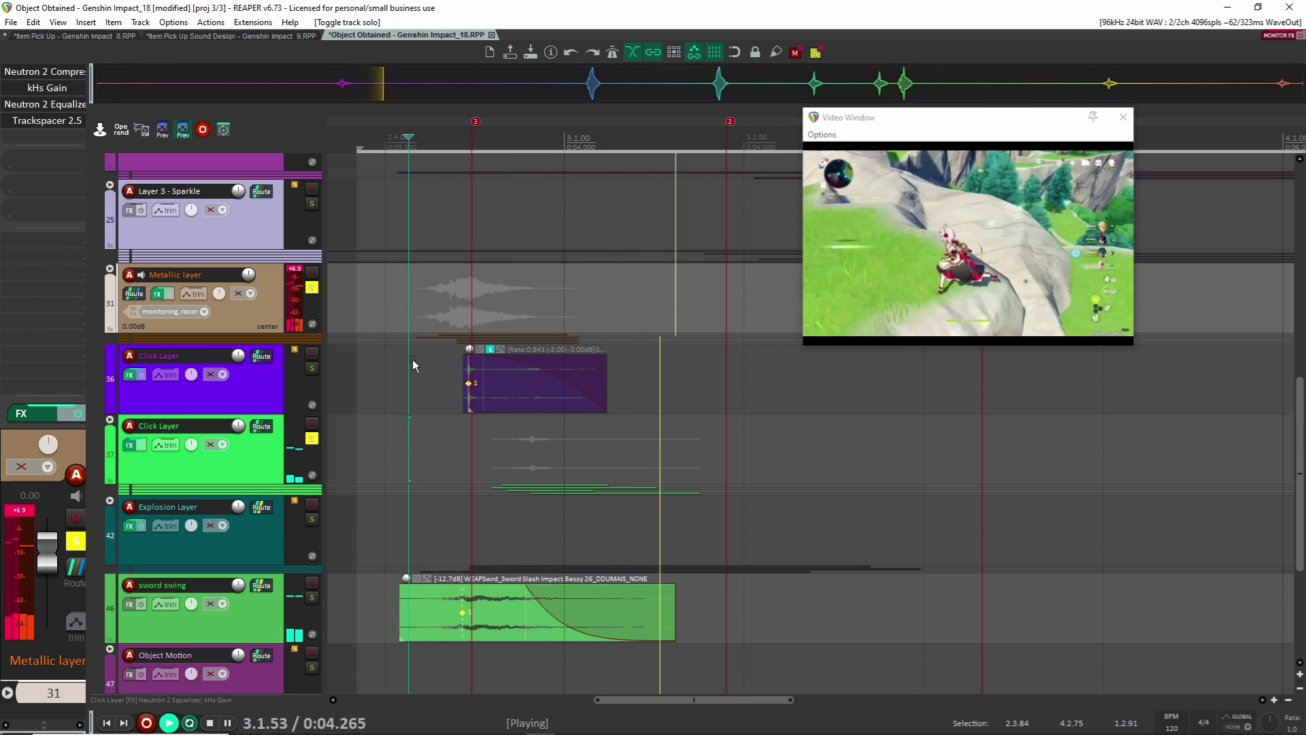
key("space")
key("space")
key("space")
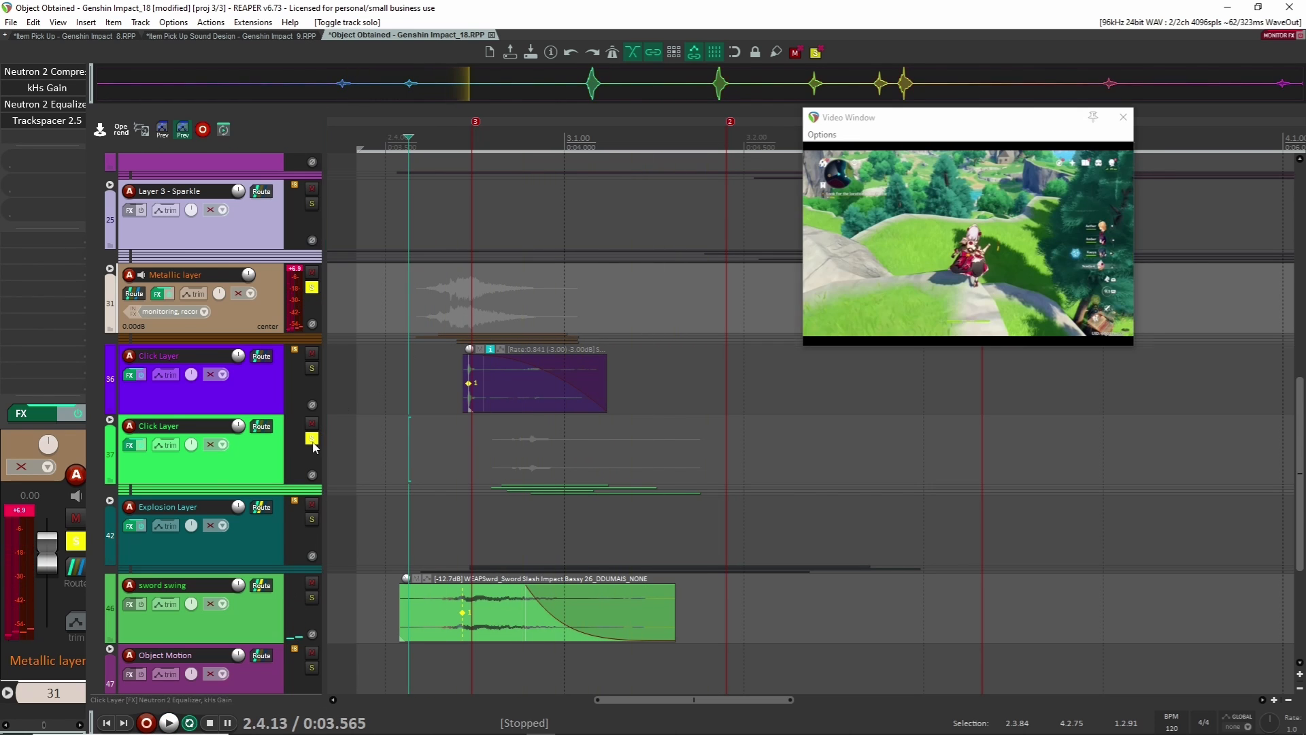
- Solo the sword swing track on its own and play it several times
scroll(315, 446, "down", 3)
left_click(288, 477)
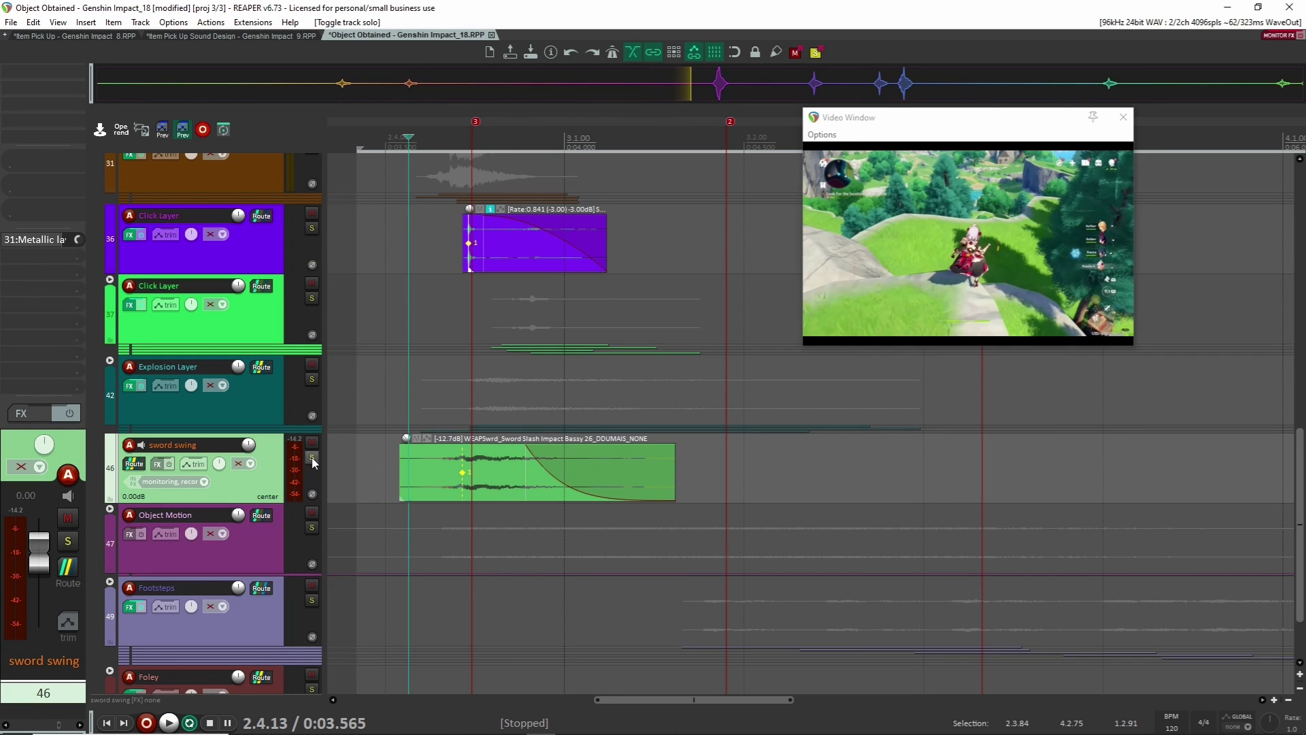
left_click(312, 458)
key("space")
key("space")
key("space")
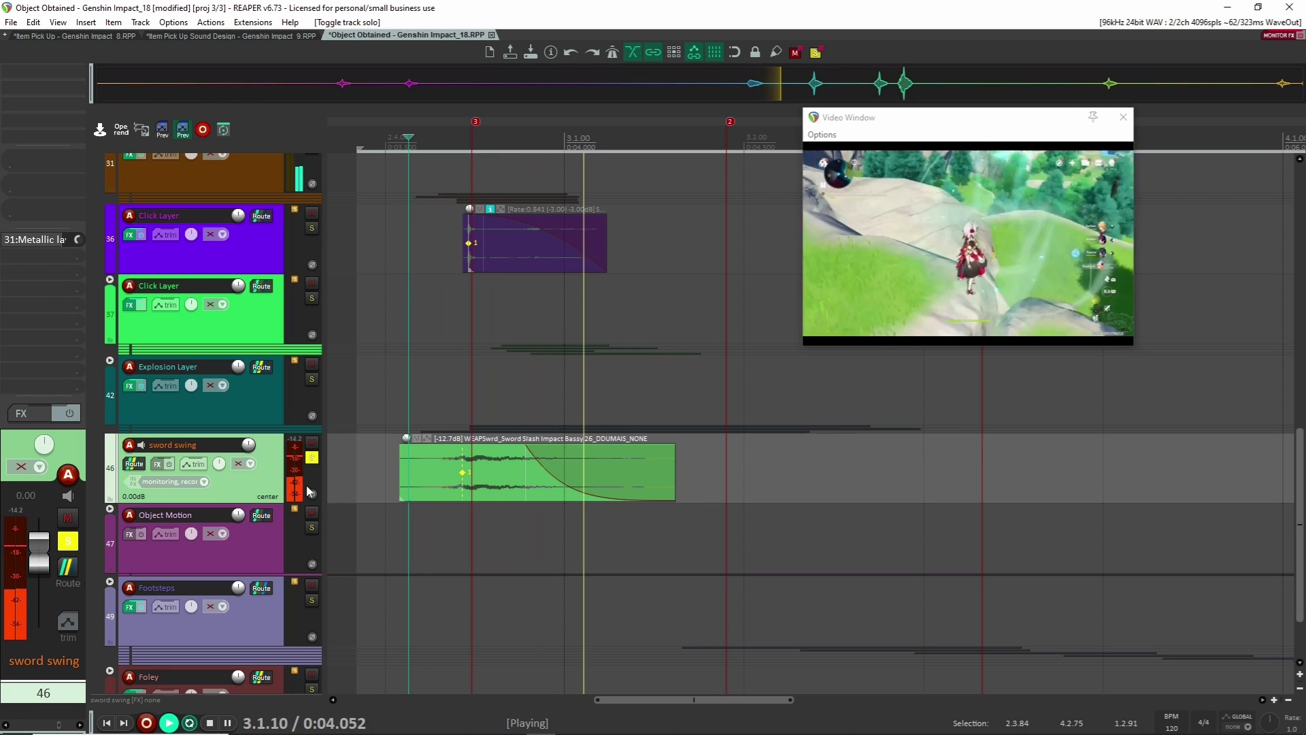
key("space")
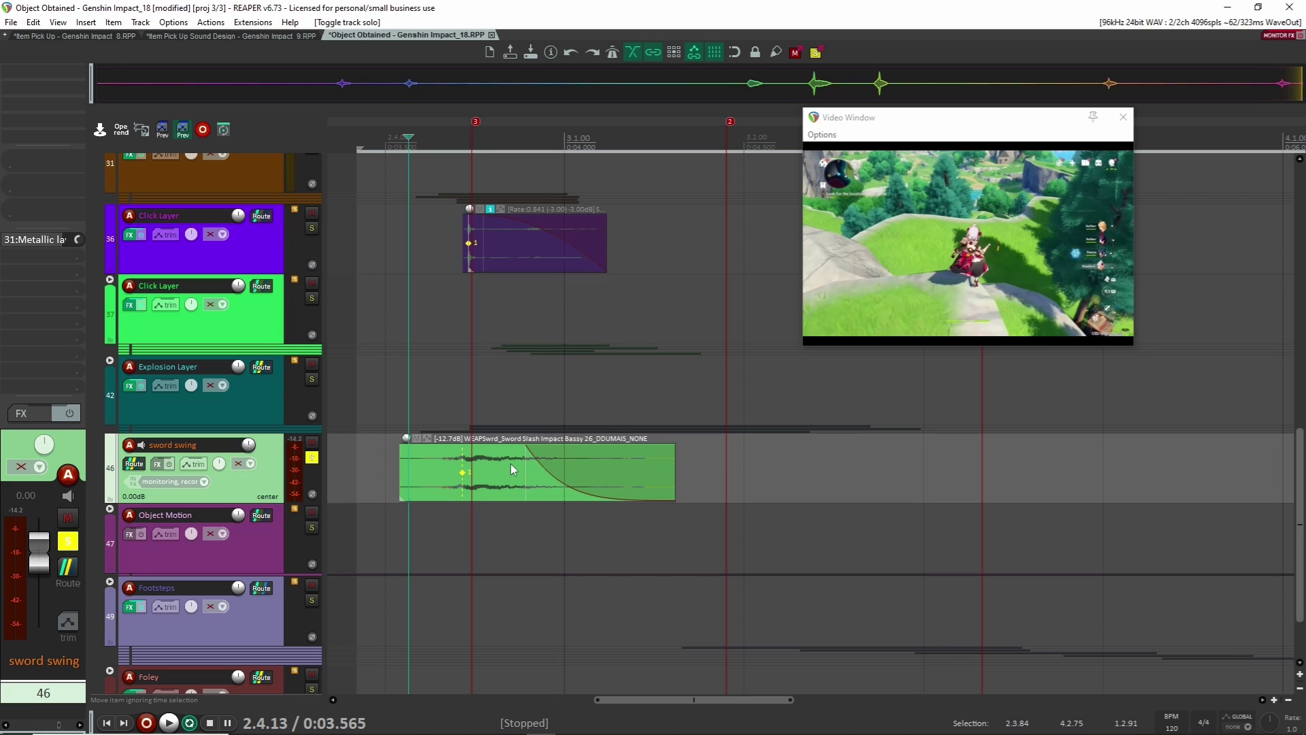
key("space")
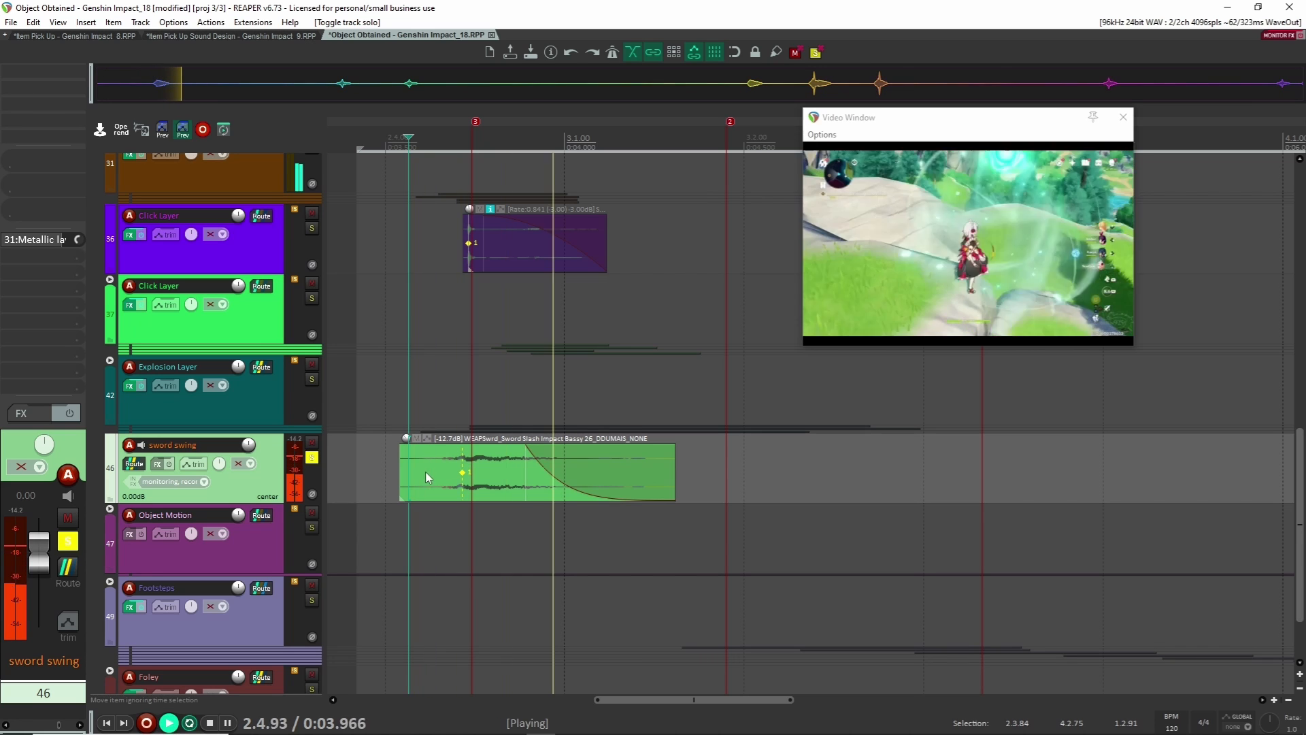
key("space")
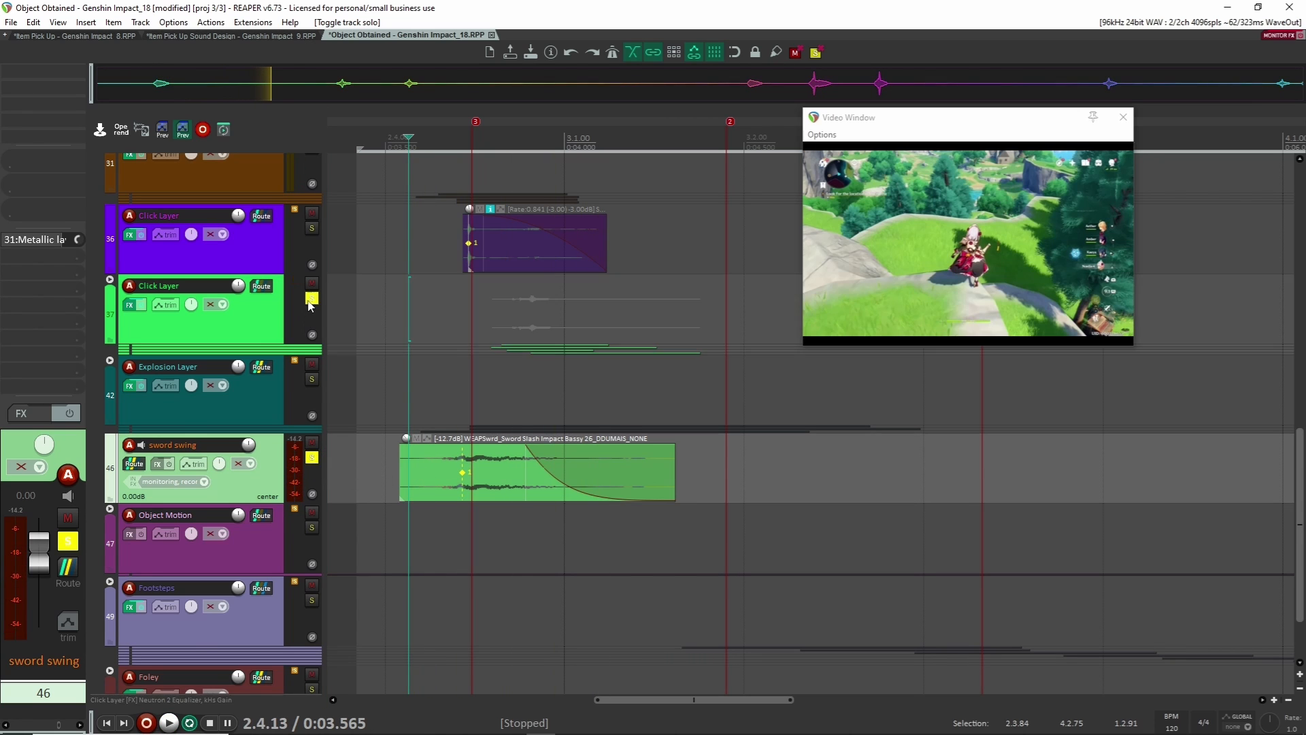
- Play the sword swing track combined with the soloed Metallic layer and green Click Layer
scroll(342, 385, "up", 3)
scroll(354, 388, "down", 4)
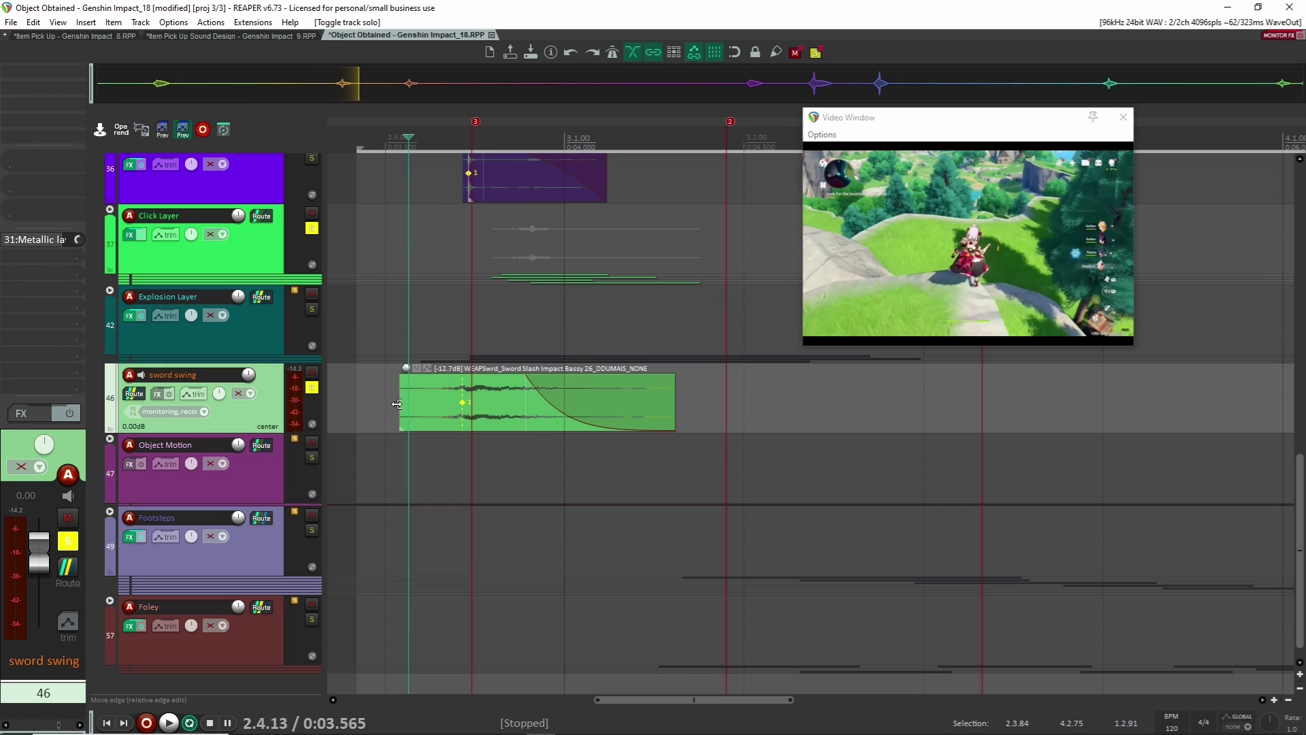
key("space")
key("space")
scroll(398, 411, "up", 4)
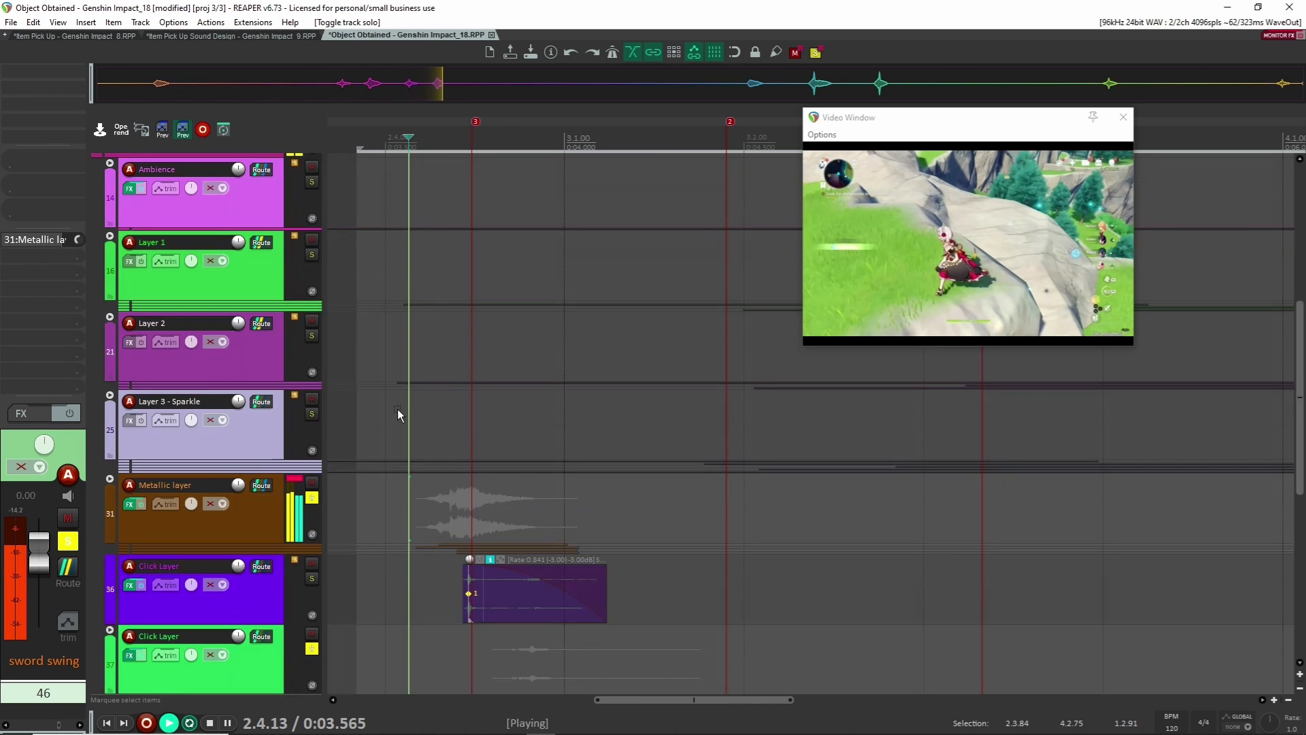
key("space")
key("space")
scroll(399, 413, "down", 2)
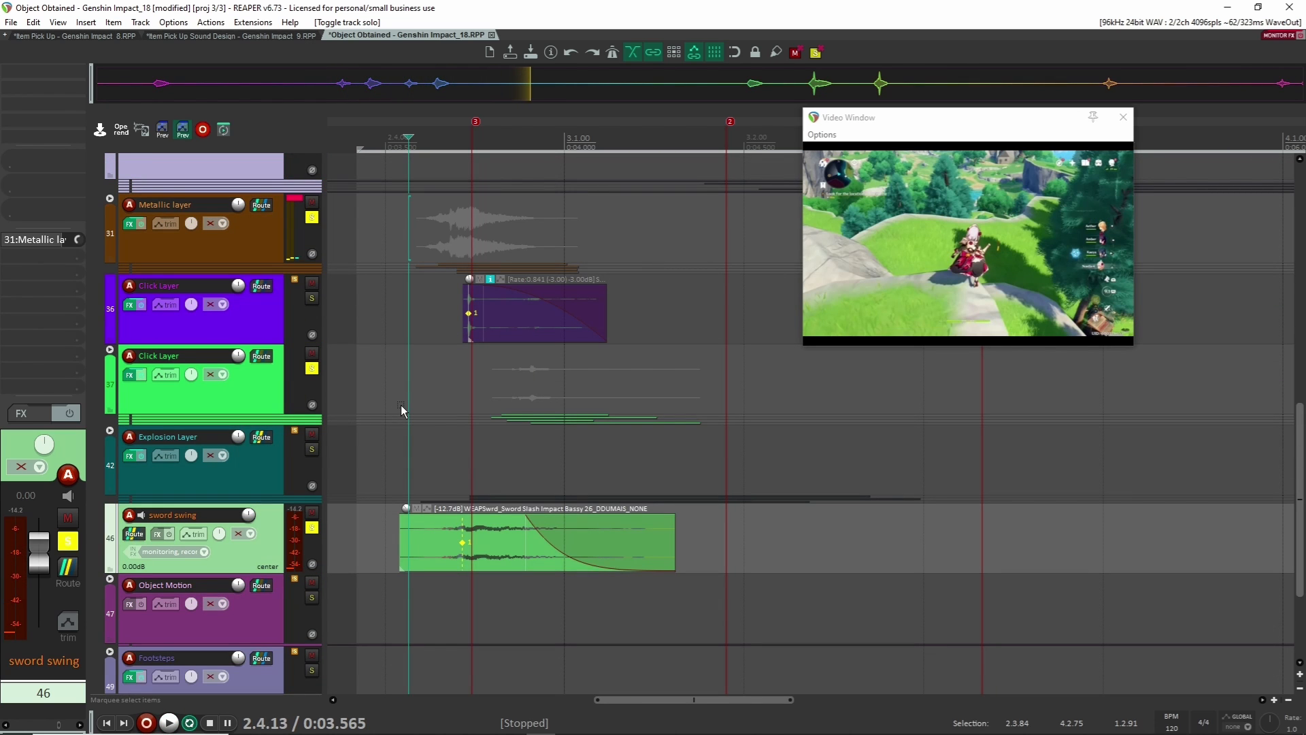
- Unsolo the sword swing, green Click Layer and Metallic layer, and solo the Explosion Layer instead
left_click(311, 531)
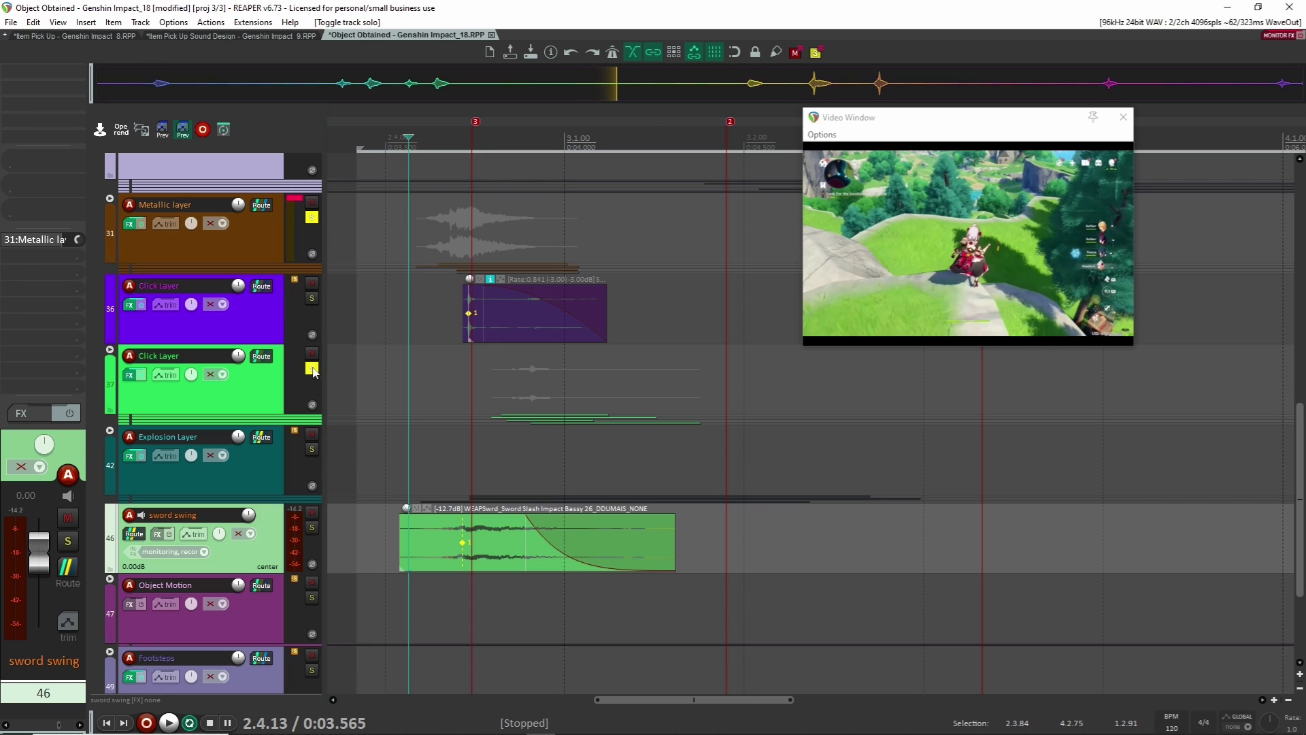
left_click(313, 369)
left_click(312, 218)
left_click(307, 461)
left_click(312, 449)
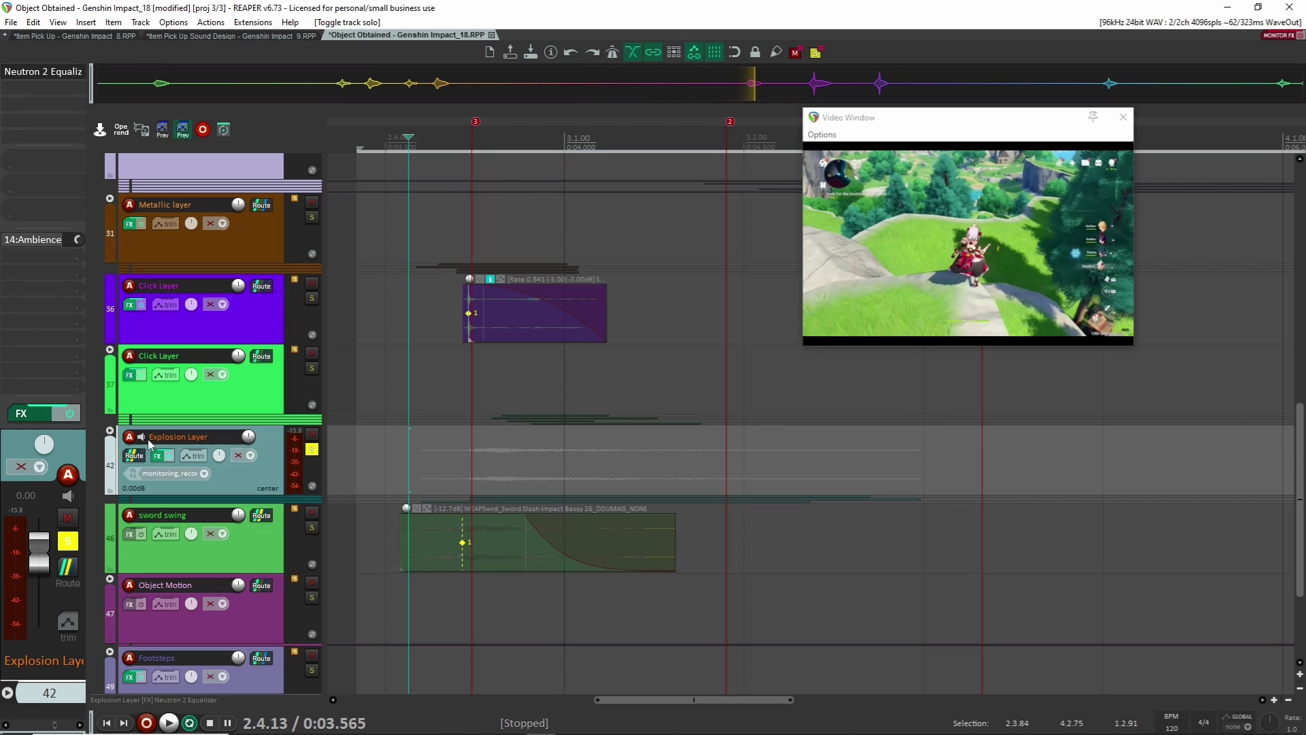
- Expand the Explosion Layer folder and play the layer twice from just before its first clip, at 2.4.03
left_click(110, 431)
scroll(147, 467, "down", 1)
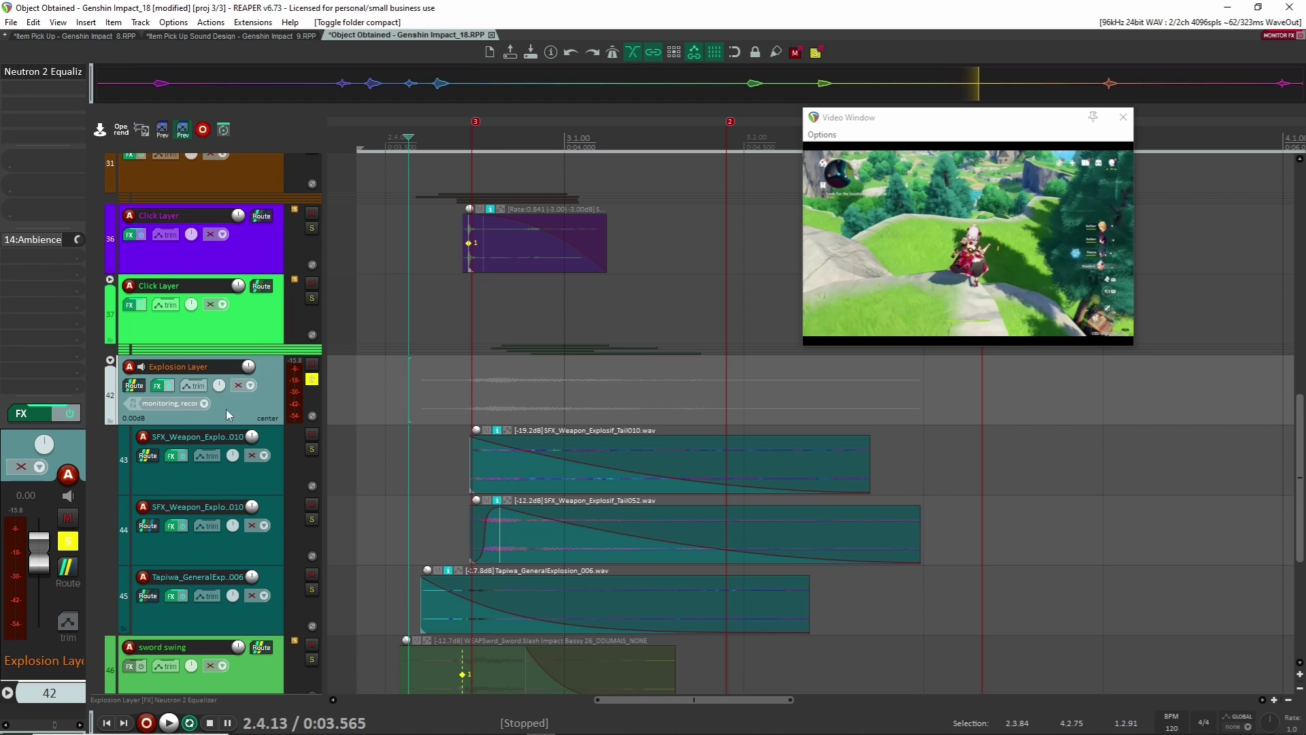
scroll(319, 436, "down", 1)
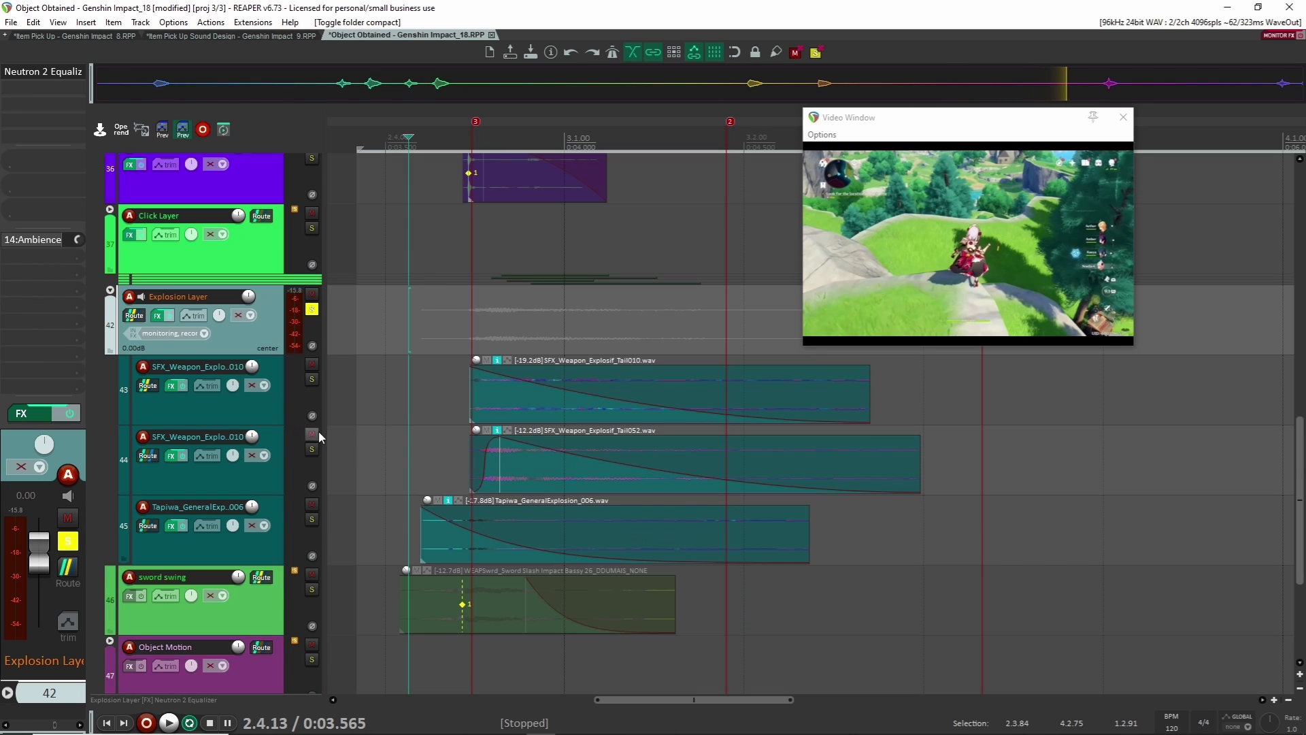
left_click(390, 330)
key("space")
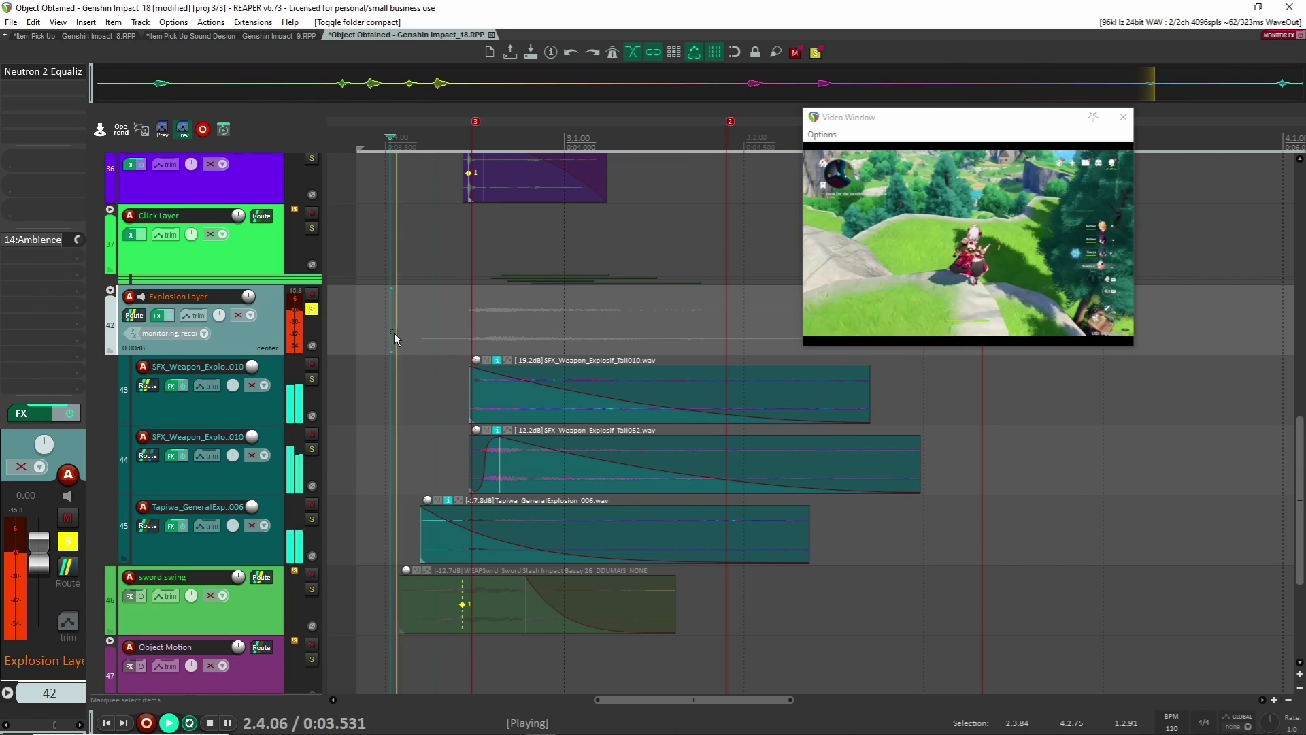
key("space")
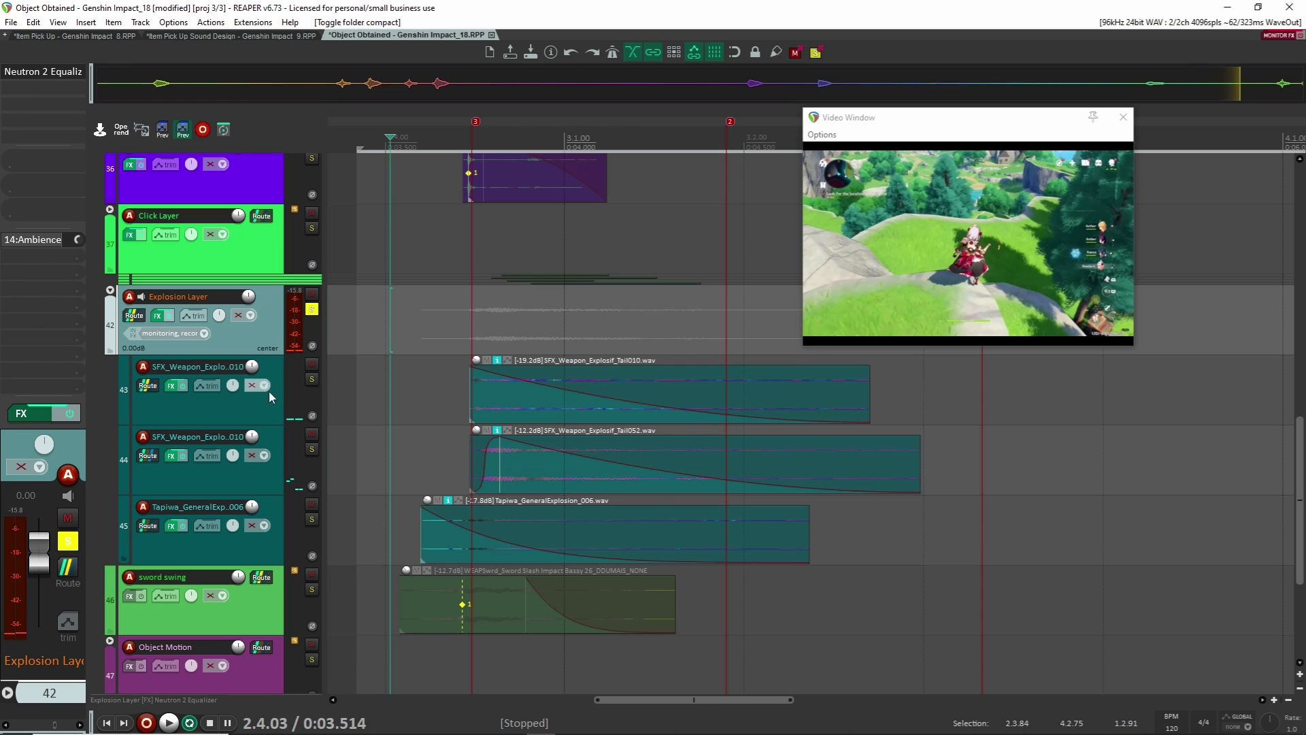
key("space")
key("space")
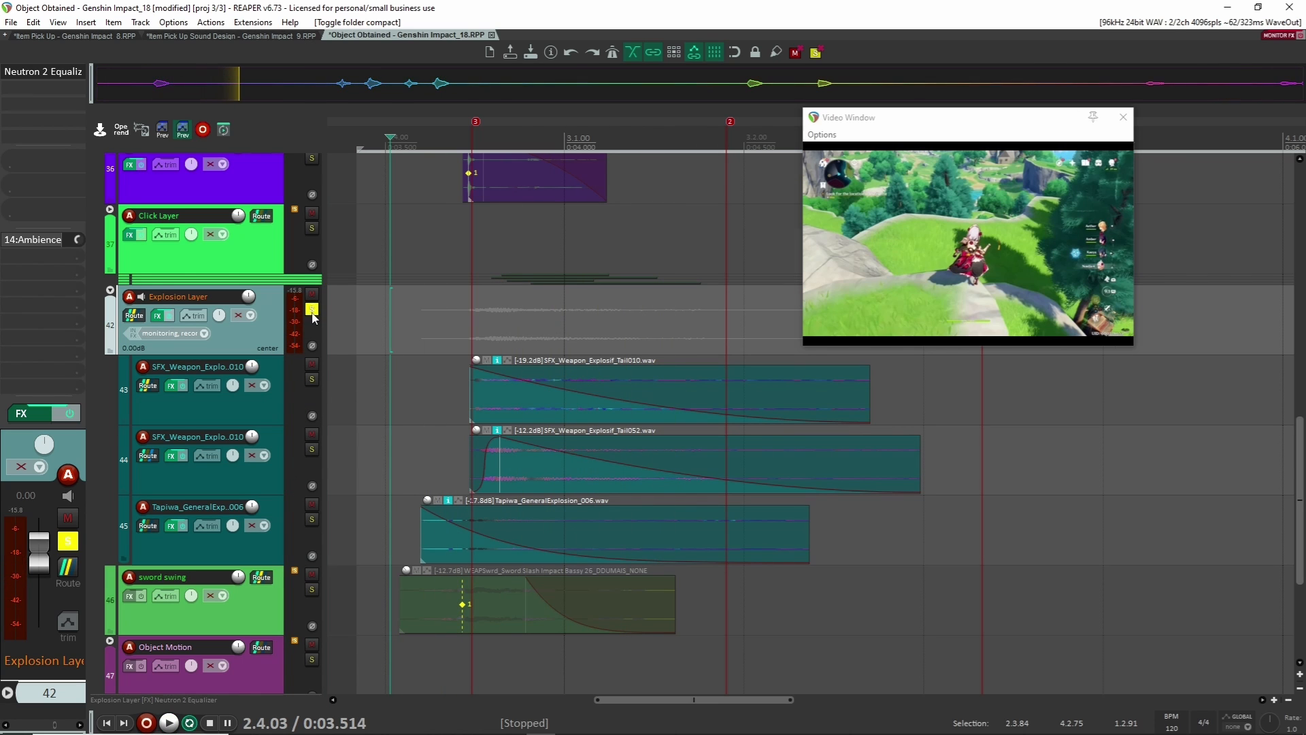
- Unsolo the Explosion Layer and check which effects each of its three child tracks uses
left_click(312, 310)
left_click(265, 411)
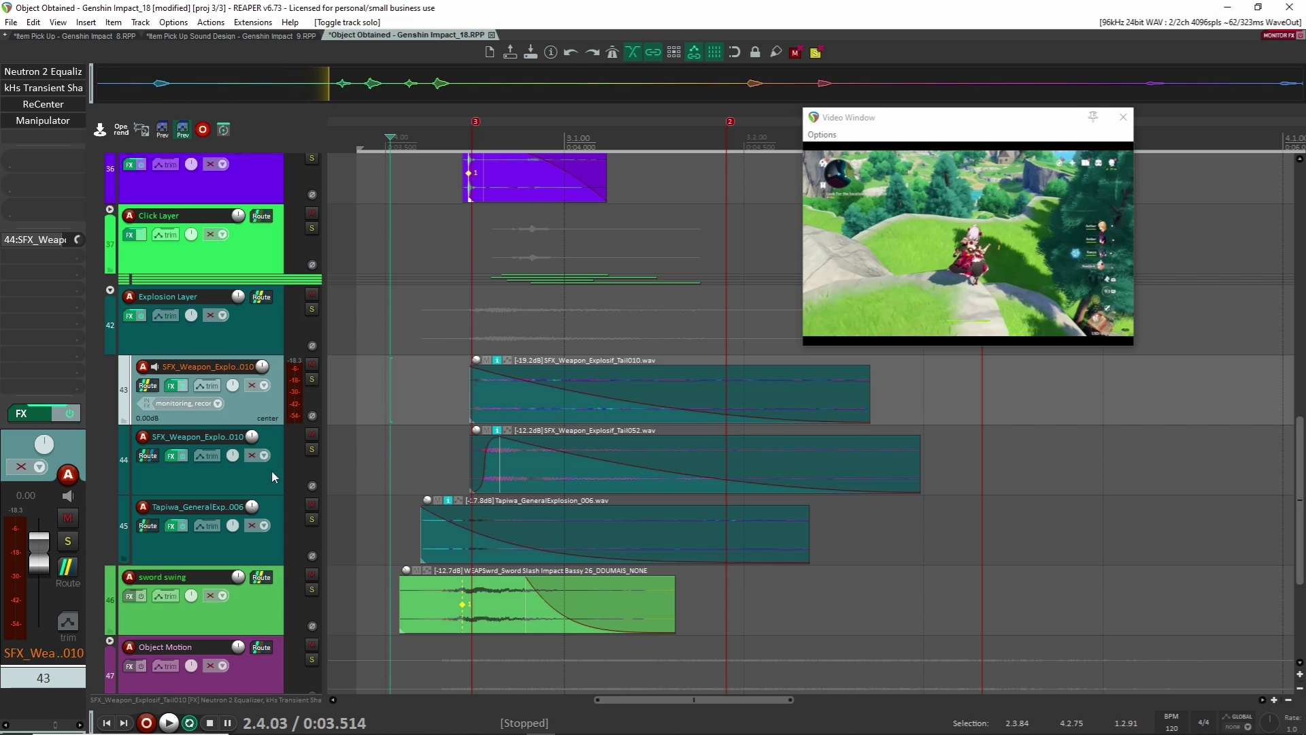
left_click(272, 476)
left_click(266, 542)
left_click(273, 414)
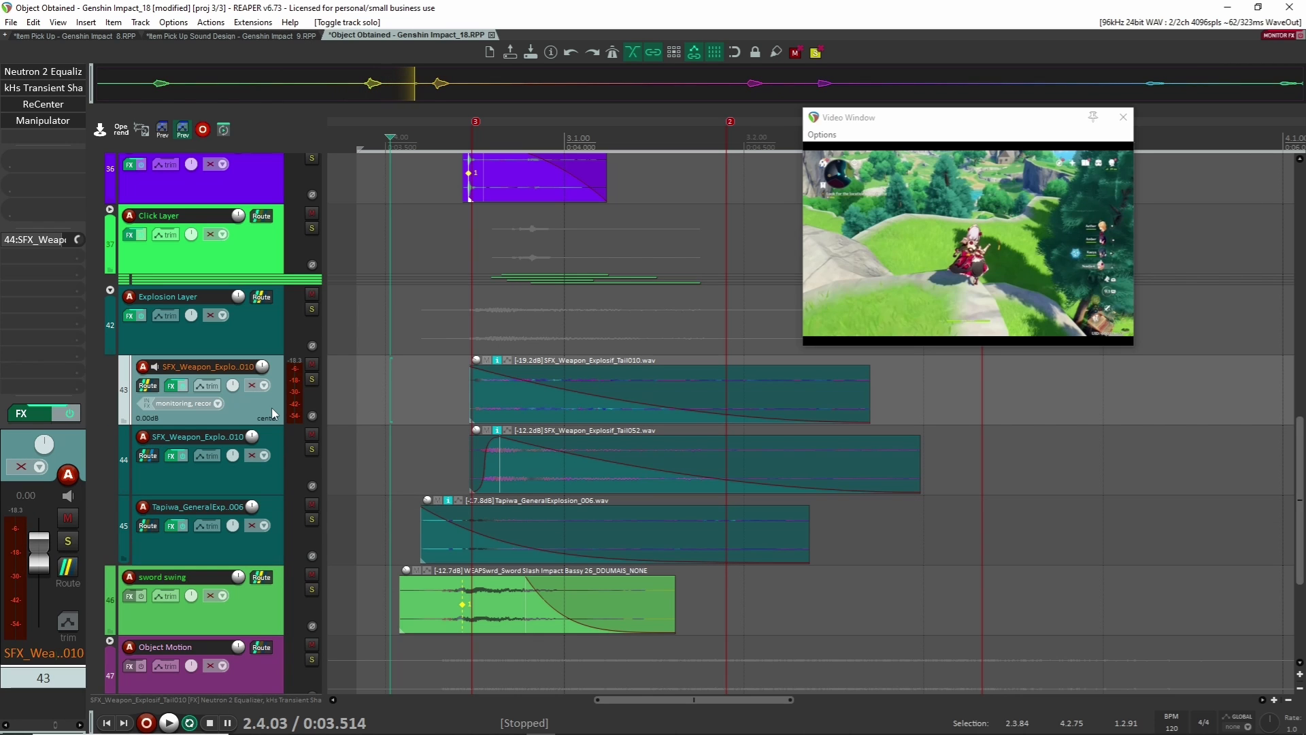
- Bypass the effects chain on the SFX_Weapon_Explosif_Tail010 track and play the track soloed and unprocessed
left_click(182, 385)
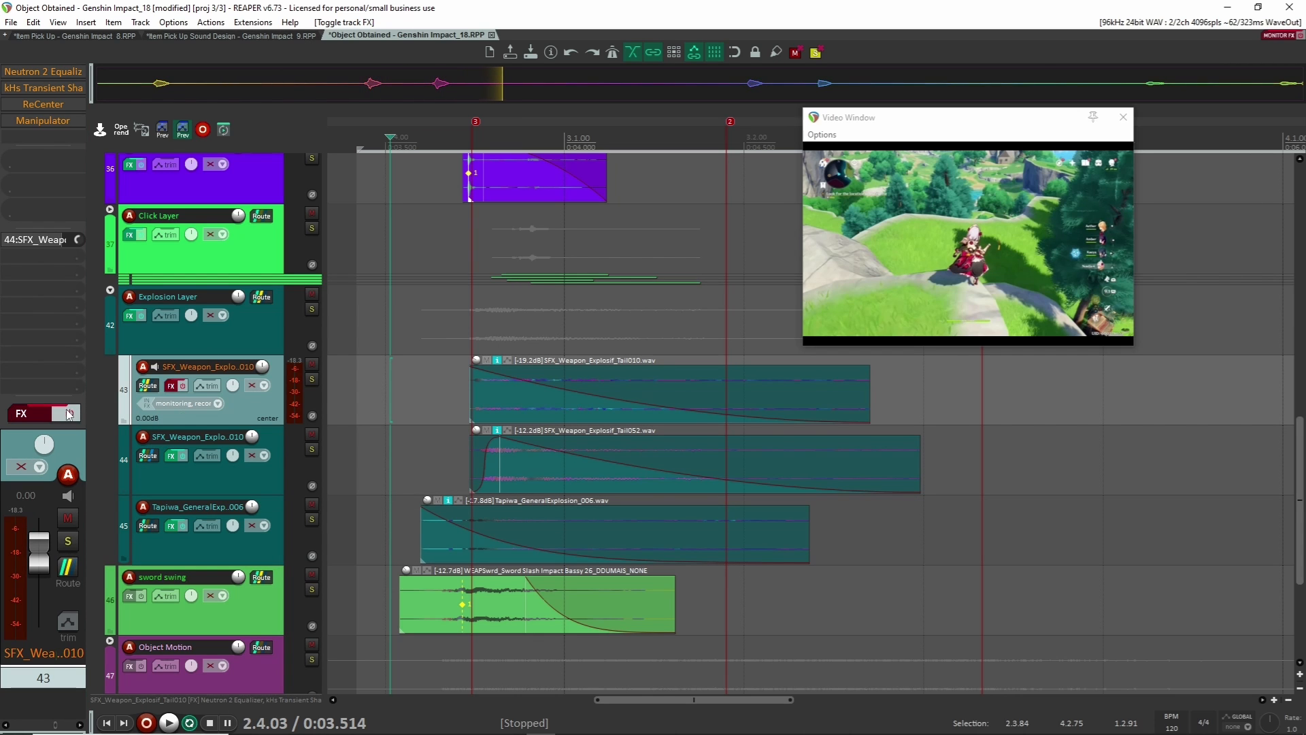
key("space")
left_click(311, 379)
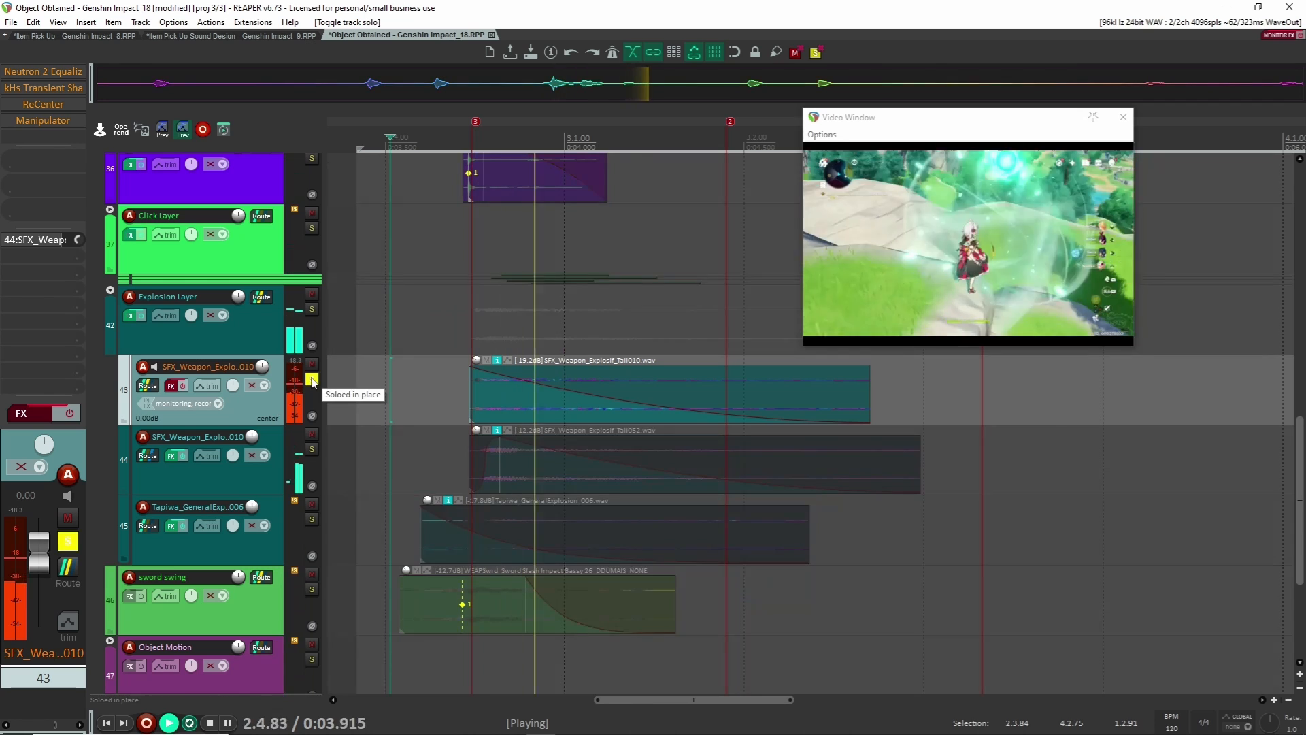
key("space")
left_click(312, 380)
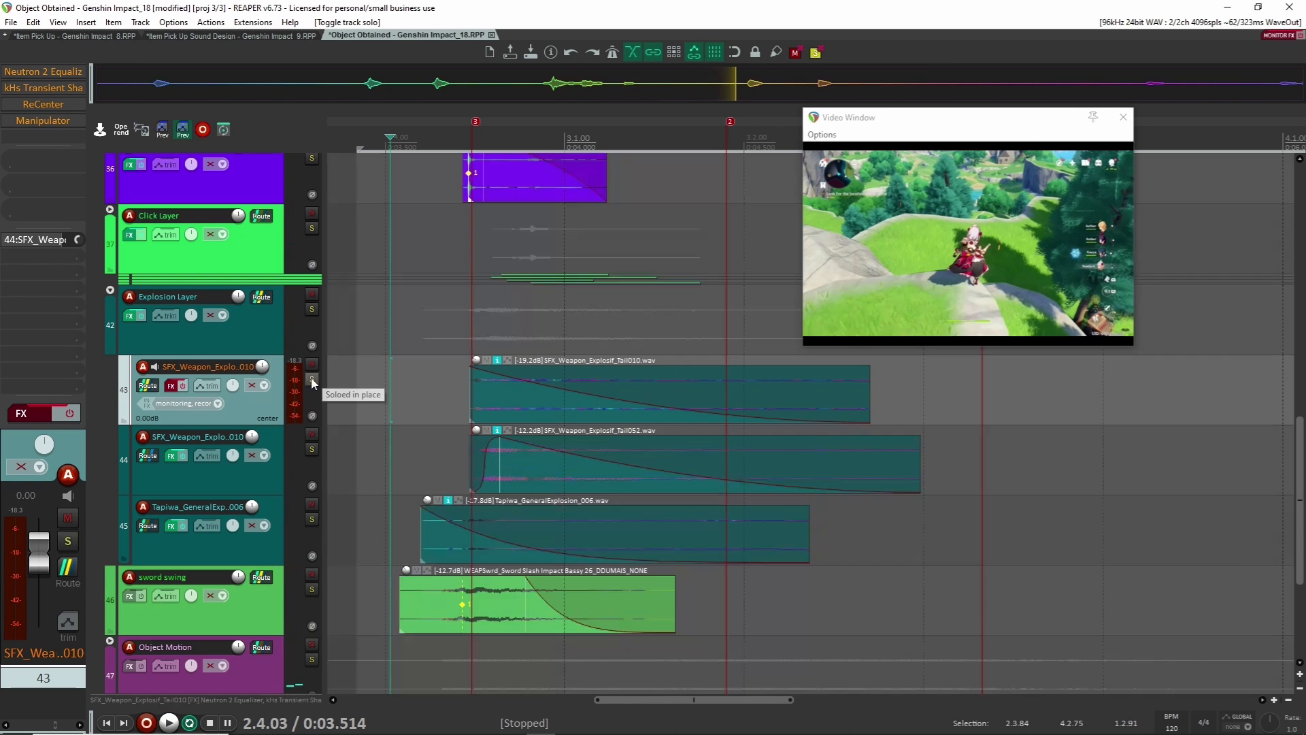
left_click(312, 450)
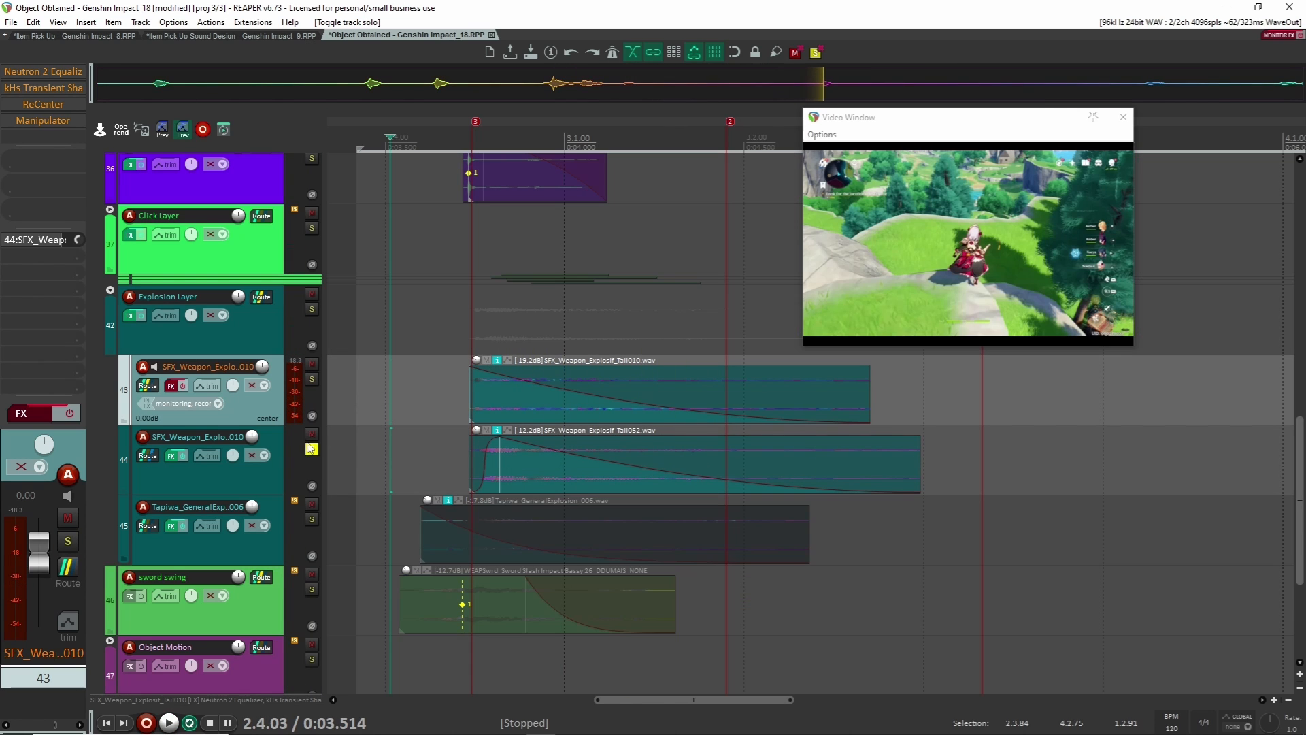
left_click(311, 450)
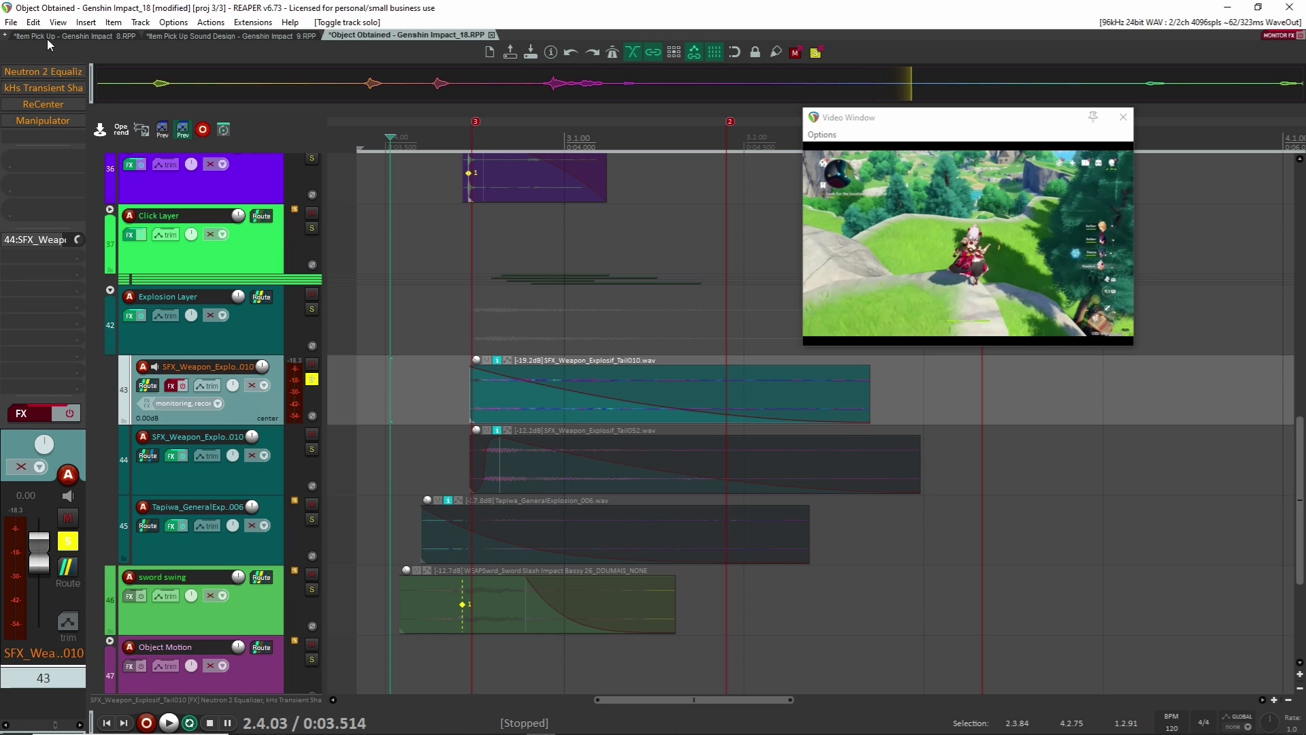
- Turn the Tail010 track's effects chain back on with only Neutron 2 Equalizer active, and review its 12 dB low-pass curve
left_click(69, 412)
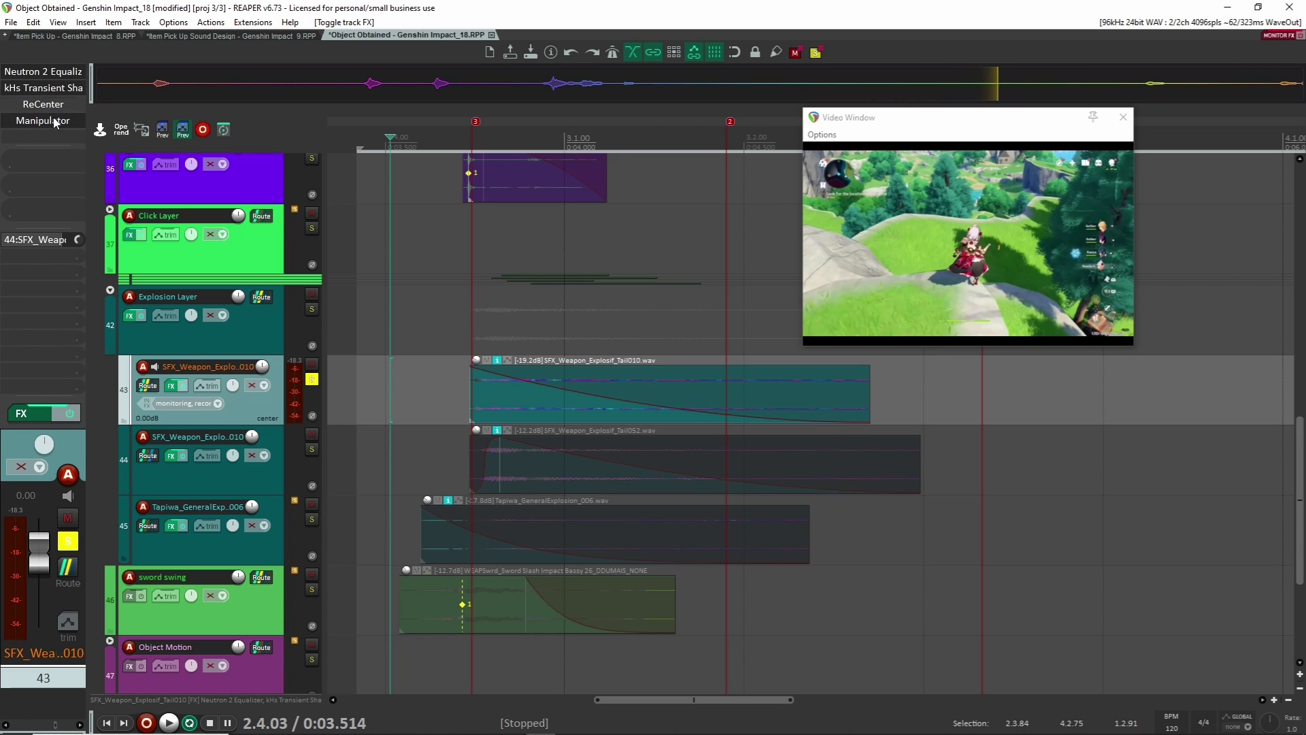
left_click(51, 71)
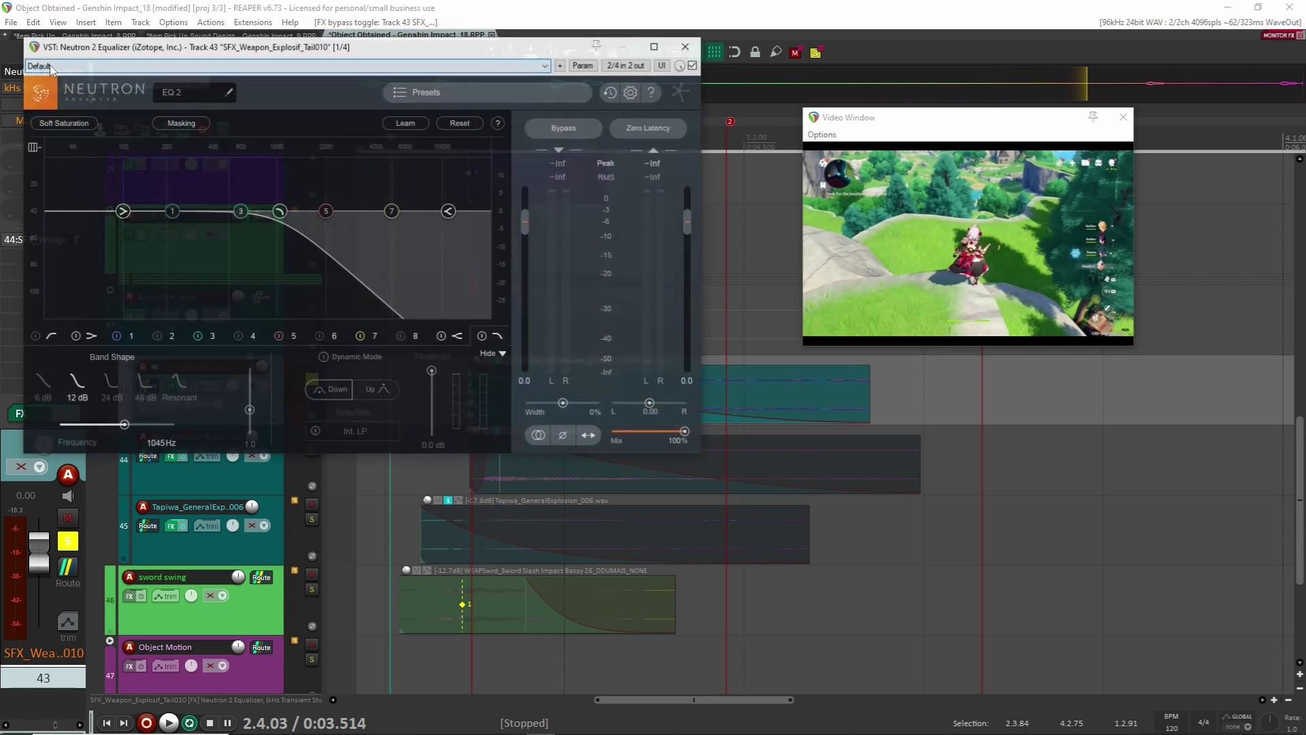
left_click(688, 46)
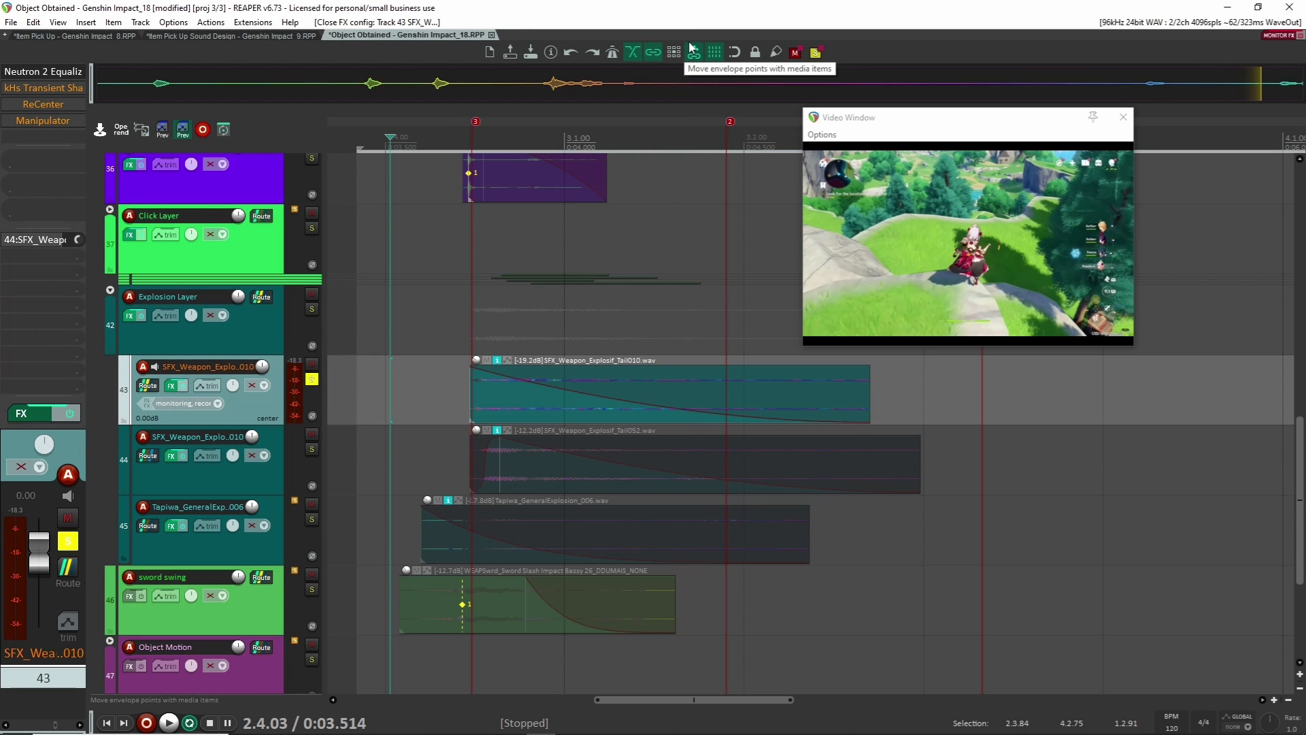
left_click(693, 49)
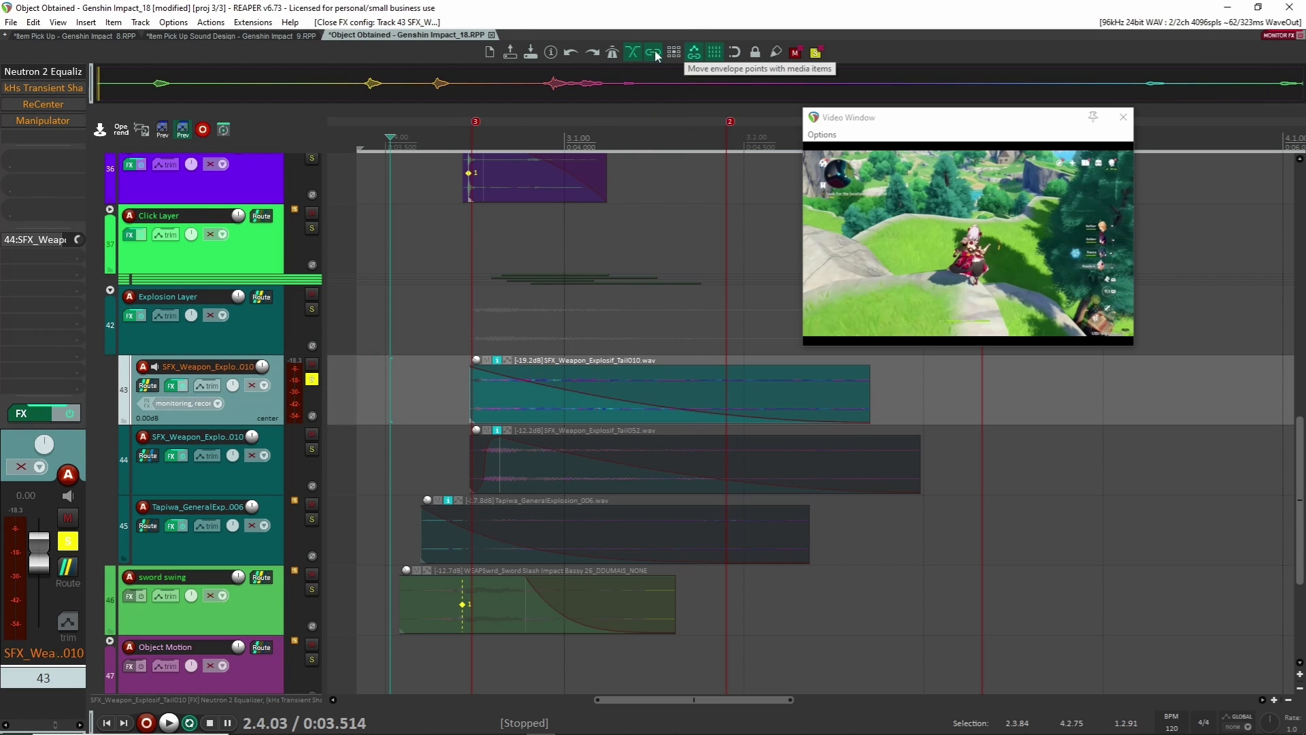
- Reactivate the Tail010 track's kHs Transient Shaper and ReCenter, reviewing the settings of each
left_click(31, 87)
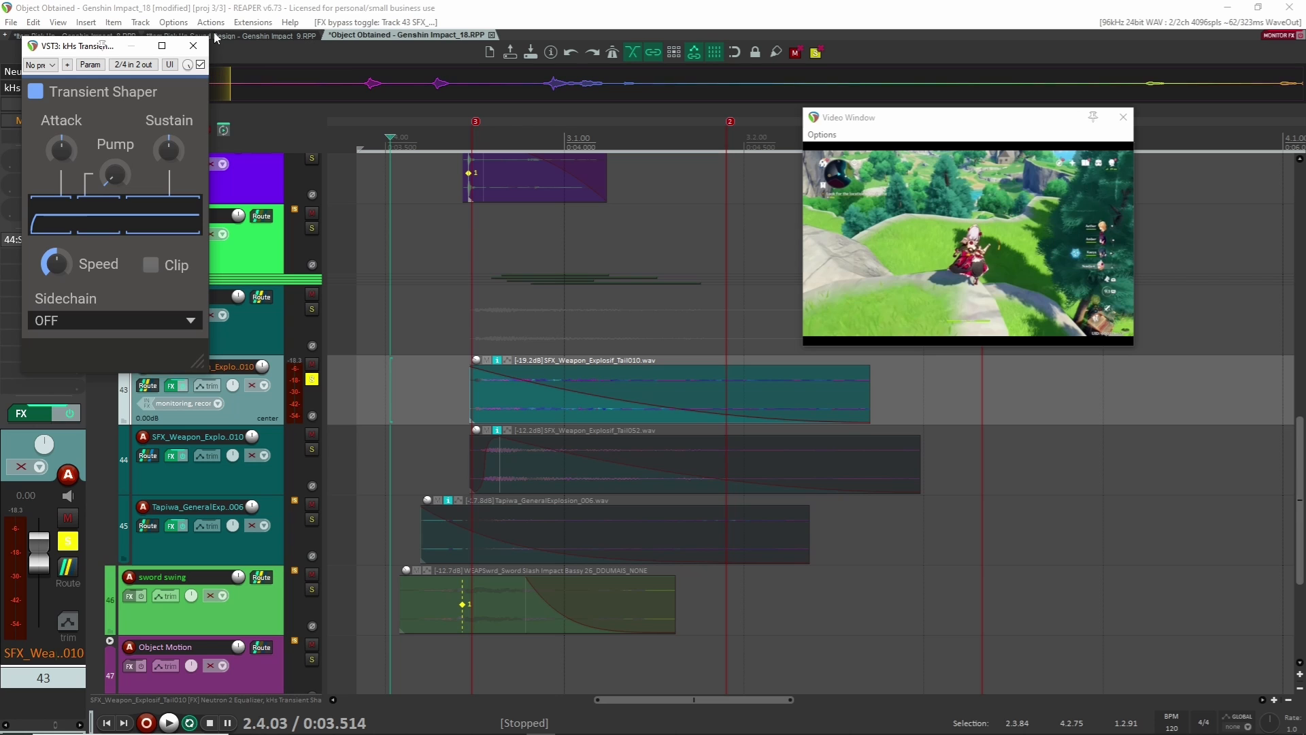
left_click(193, 45)
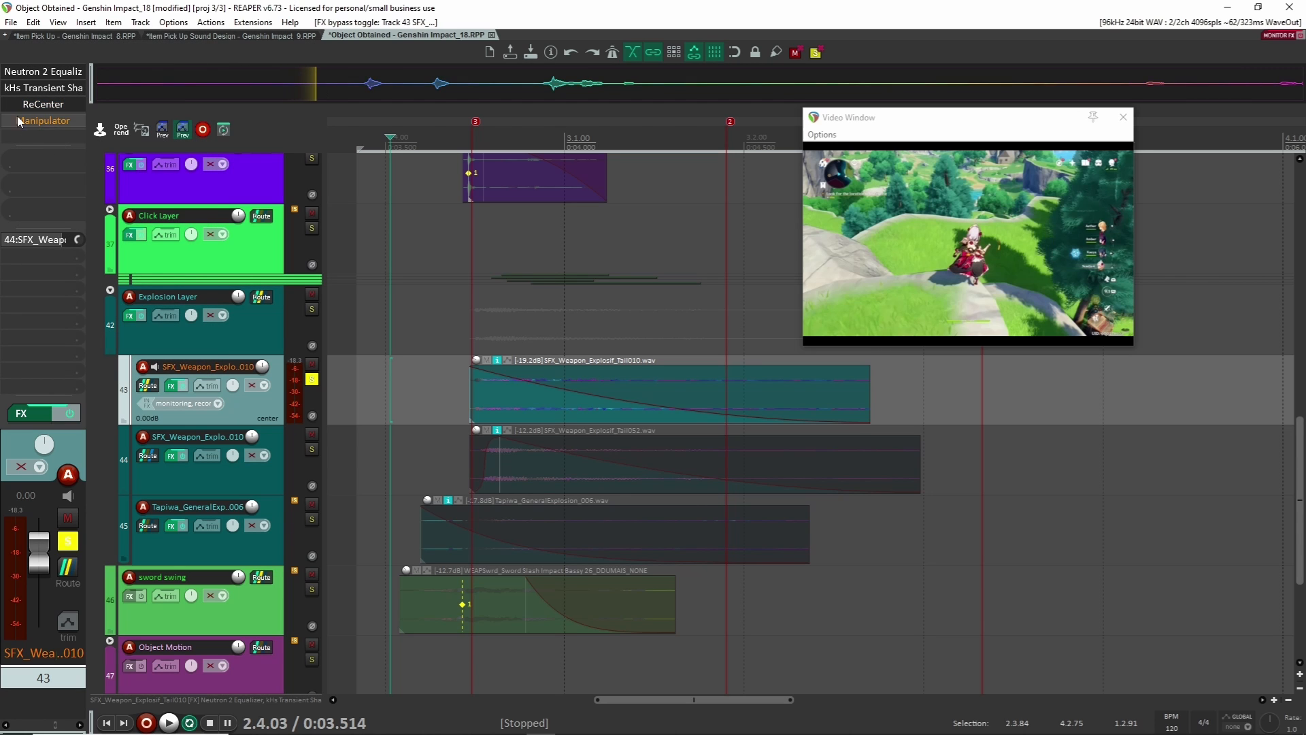
left_click(61, 104)
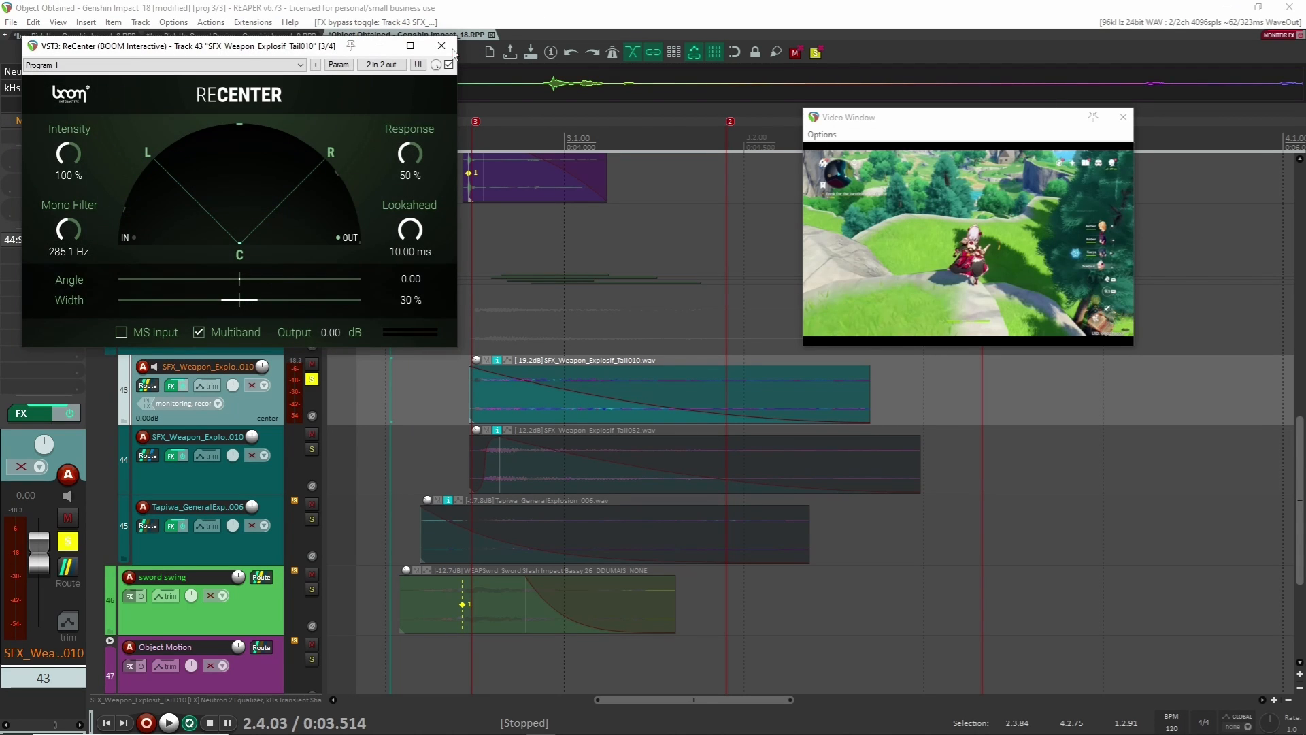
left_click(441, 45)
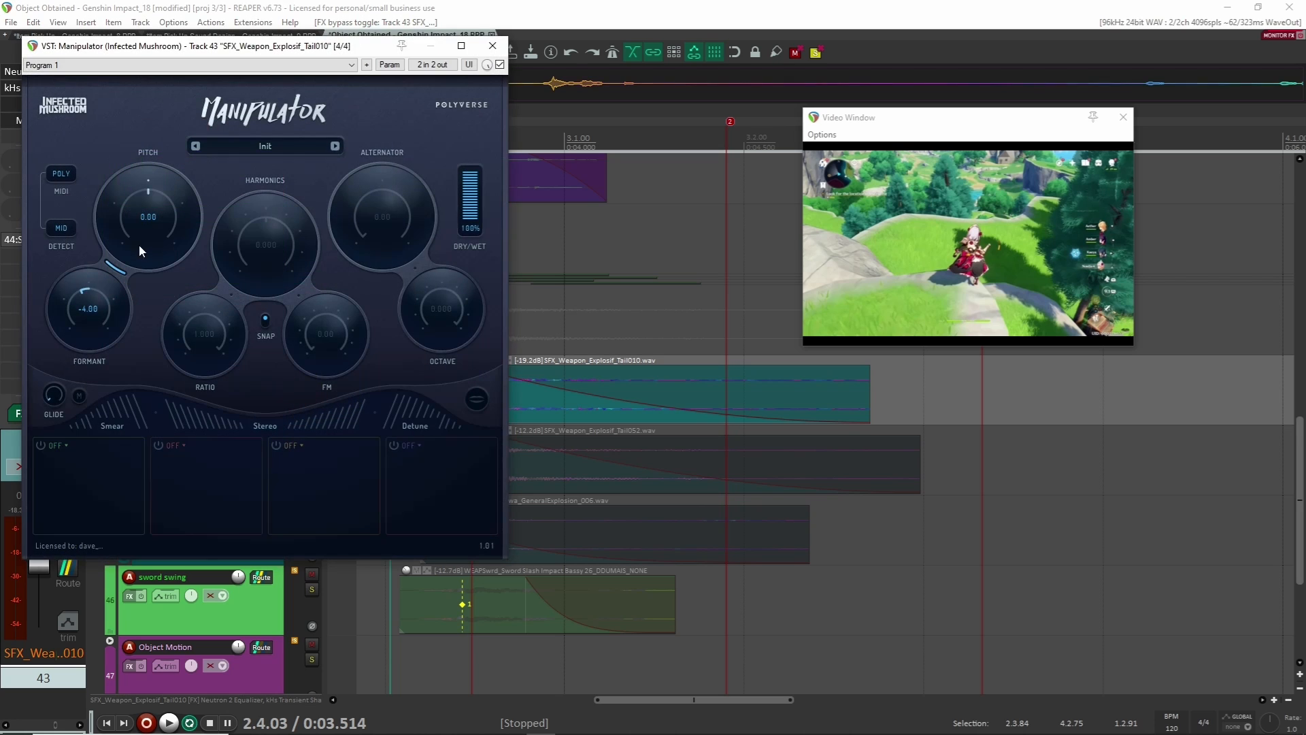
- Review the Tail010 track's Manipulator settings with the effect reactivated, and play the soloed track with all four effects
left_click(492, 46)
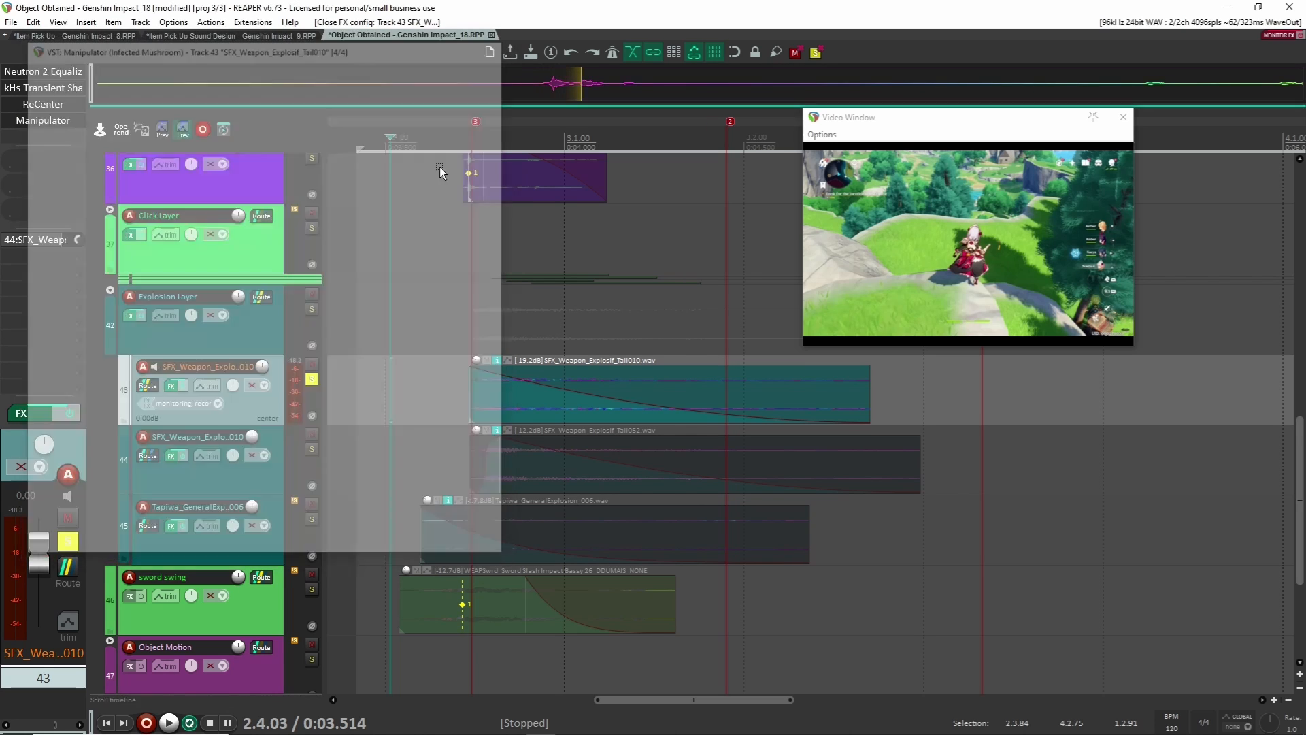
left_click(312, 379)
key("space")
key("space")
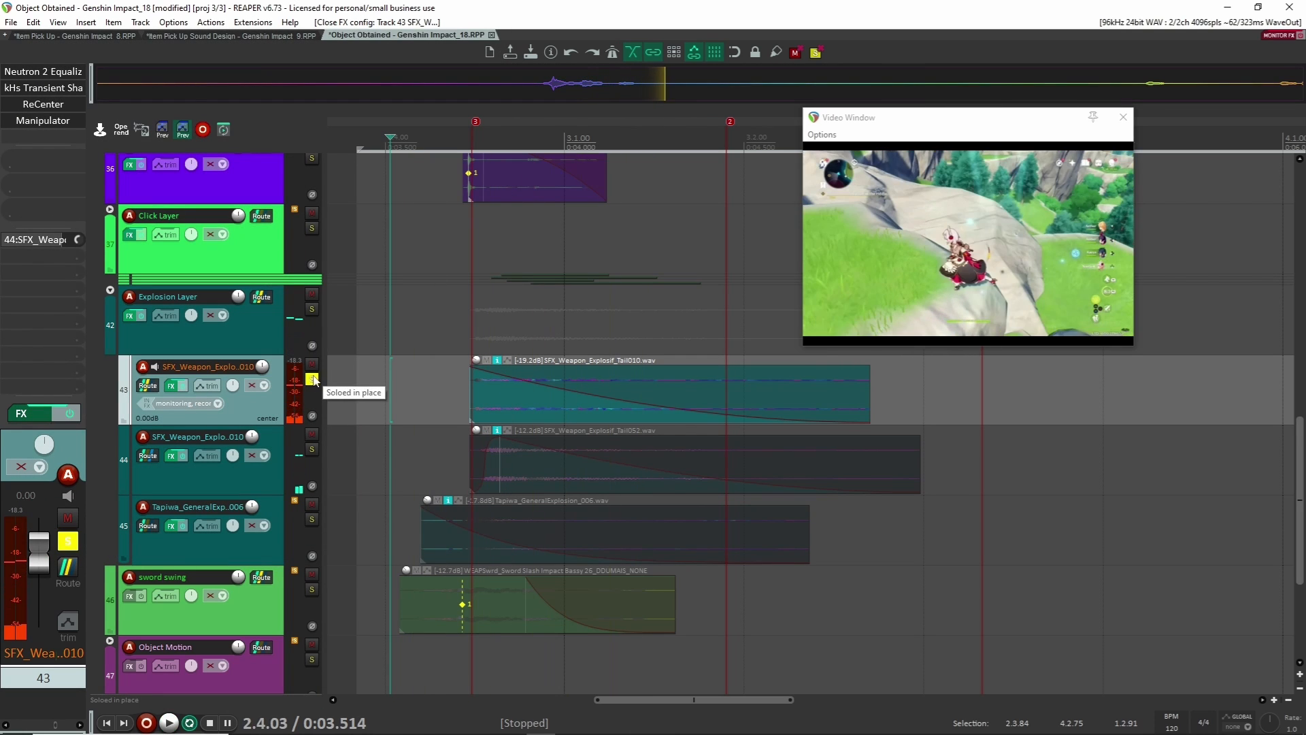
- Move the solo from track 43 to the SFX_Weapon_Explosif_Tail052 track below it, and review that track's Neutron 2 Equalizer
left_click(312, 379)
left_click(312, 449)
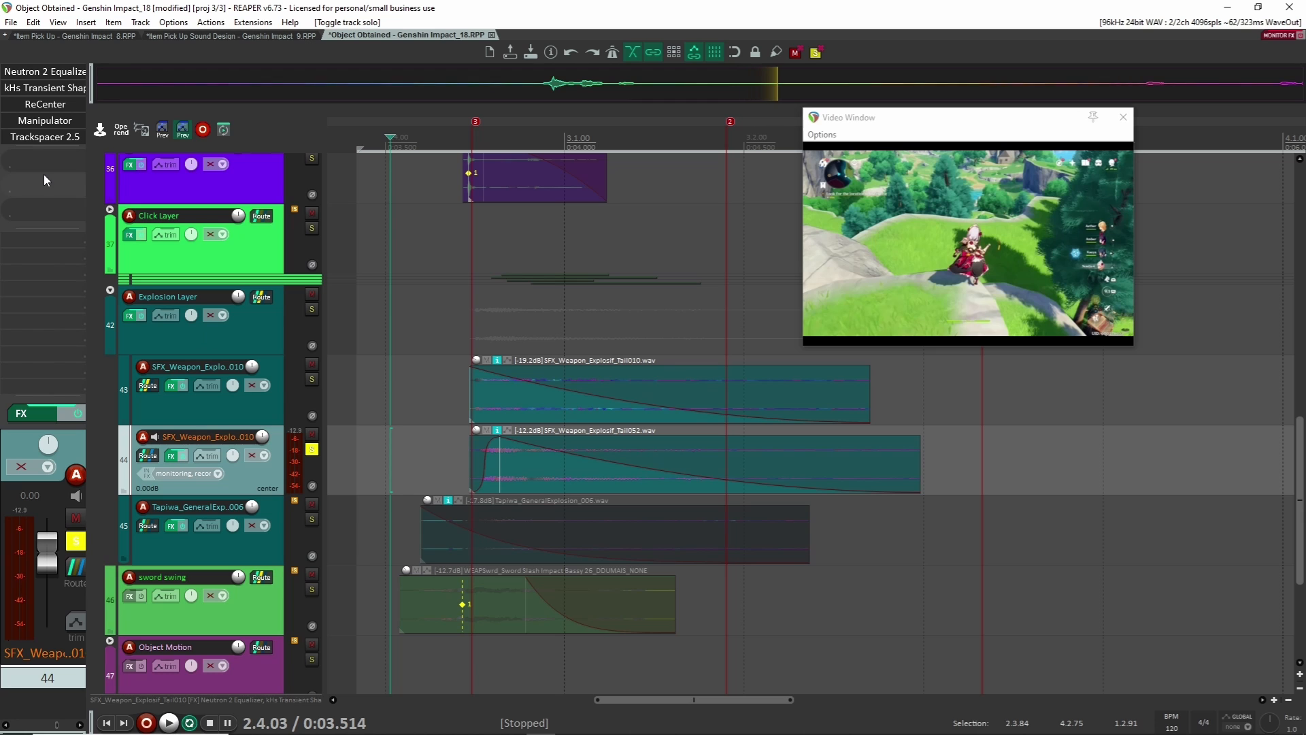
left_click(52, 71)
left_click(687, 46)
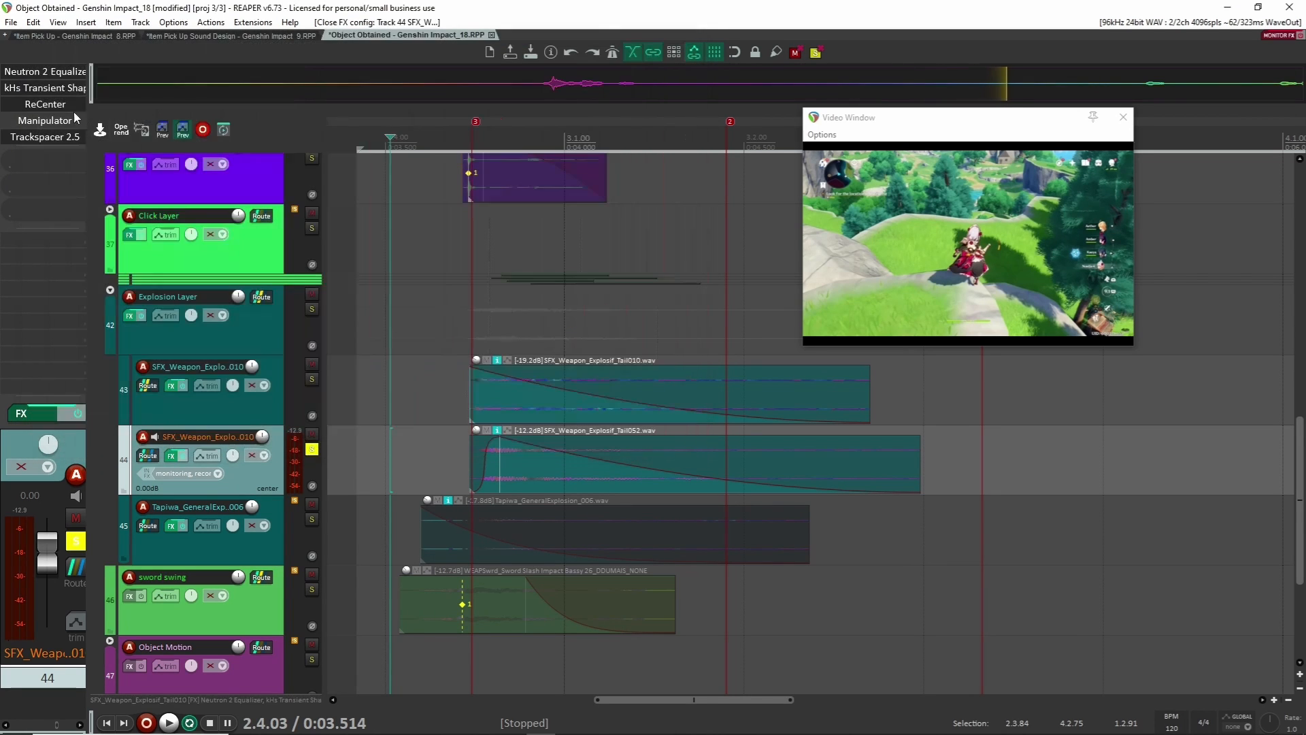
- Review the kHs Transient Shaper, ReCenter and Manipulator settings on the Tail052 track
left_click(45, 88)
left_click(41, 87)
left_click(22, 106)
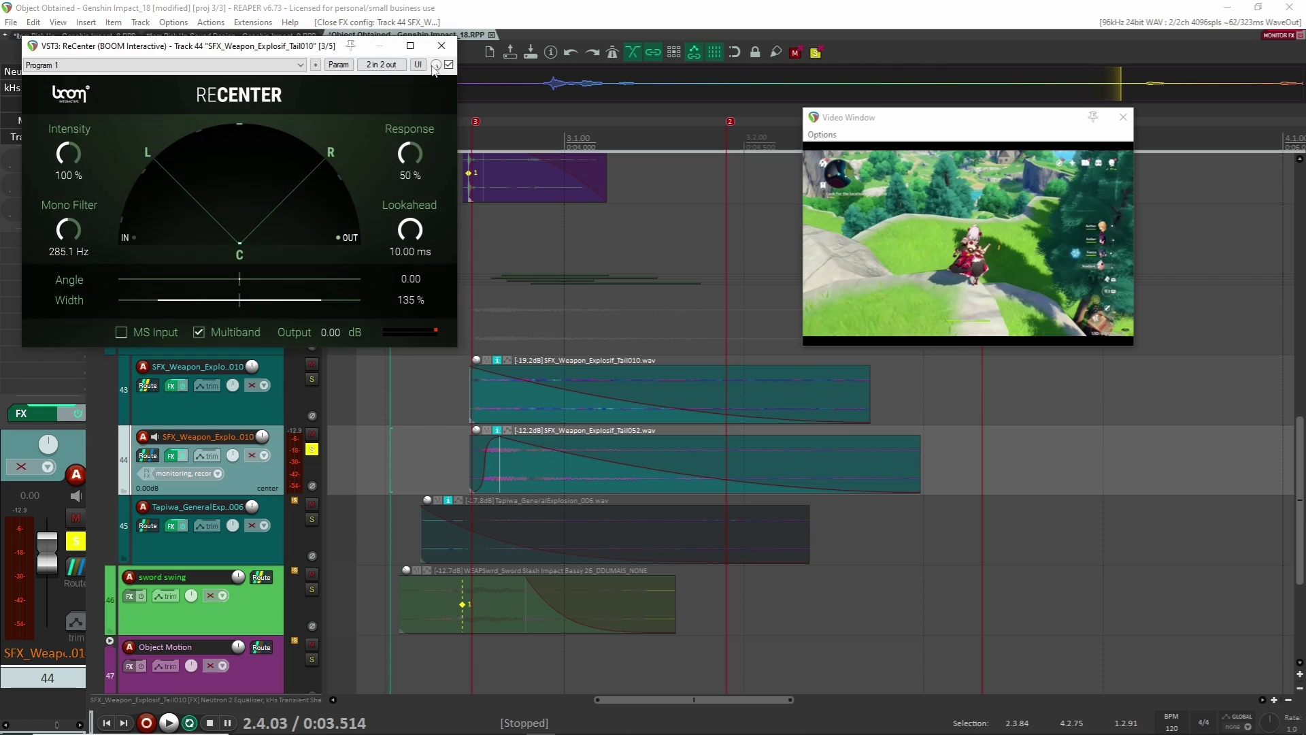
left_click(447, 49)
left_click(56, 125)
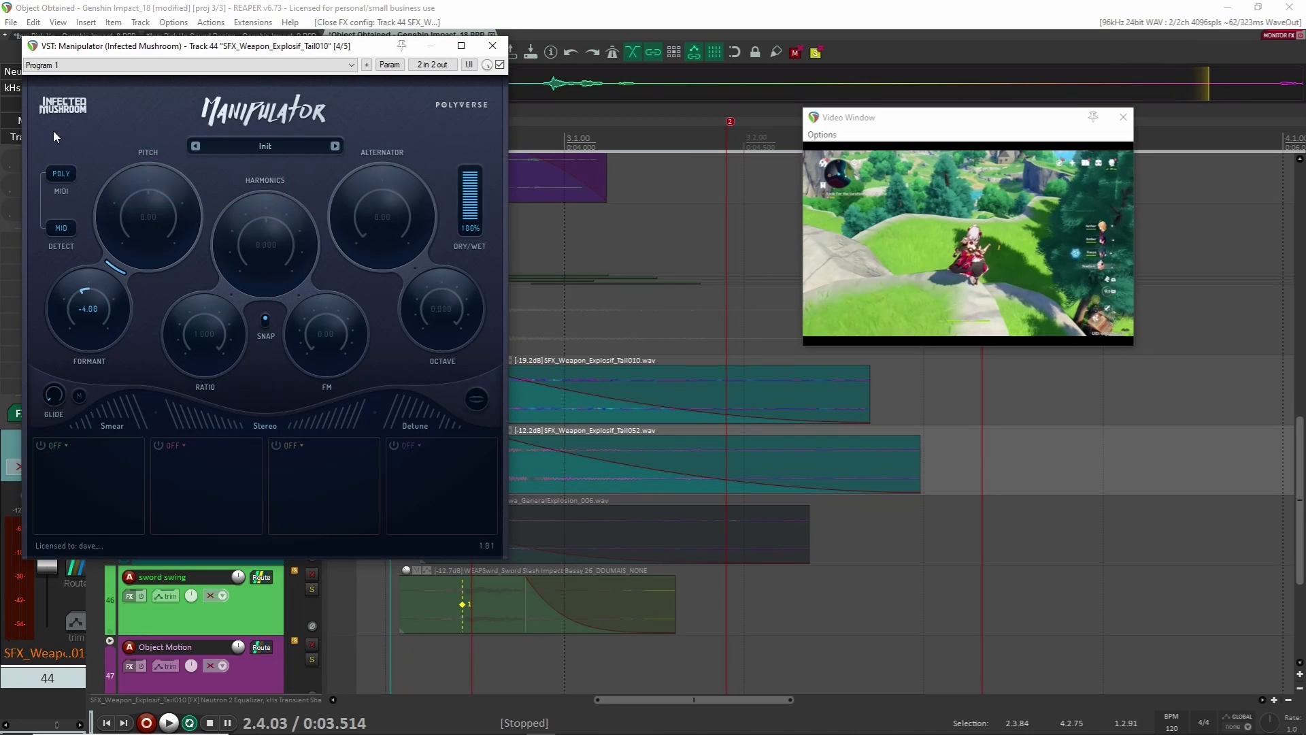
left_click(492, 46)
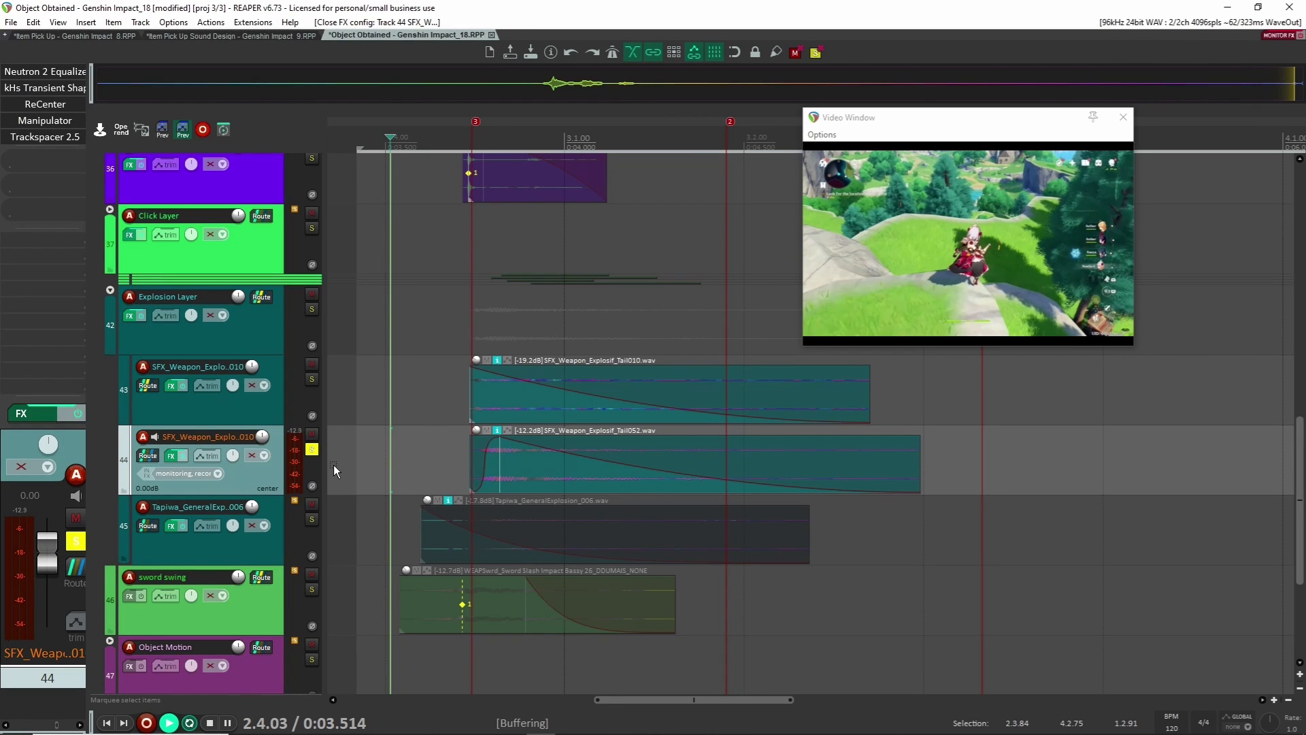
- Play the soloed Tail052 track with its effects chain bypassed and enabled for comparison, leaving the chain enabled
key("space")
left_click(78, 413)
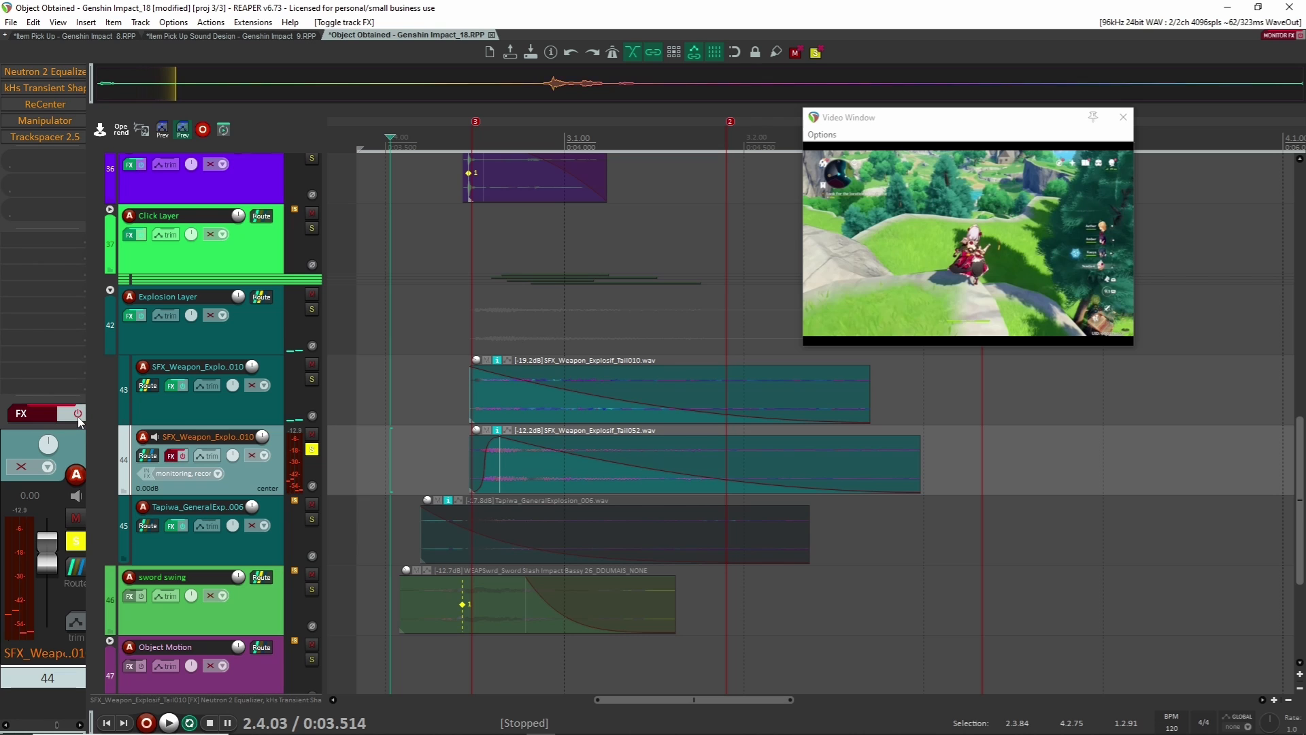
left_click(78, 415)
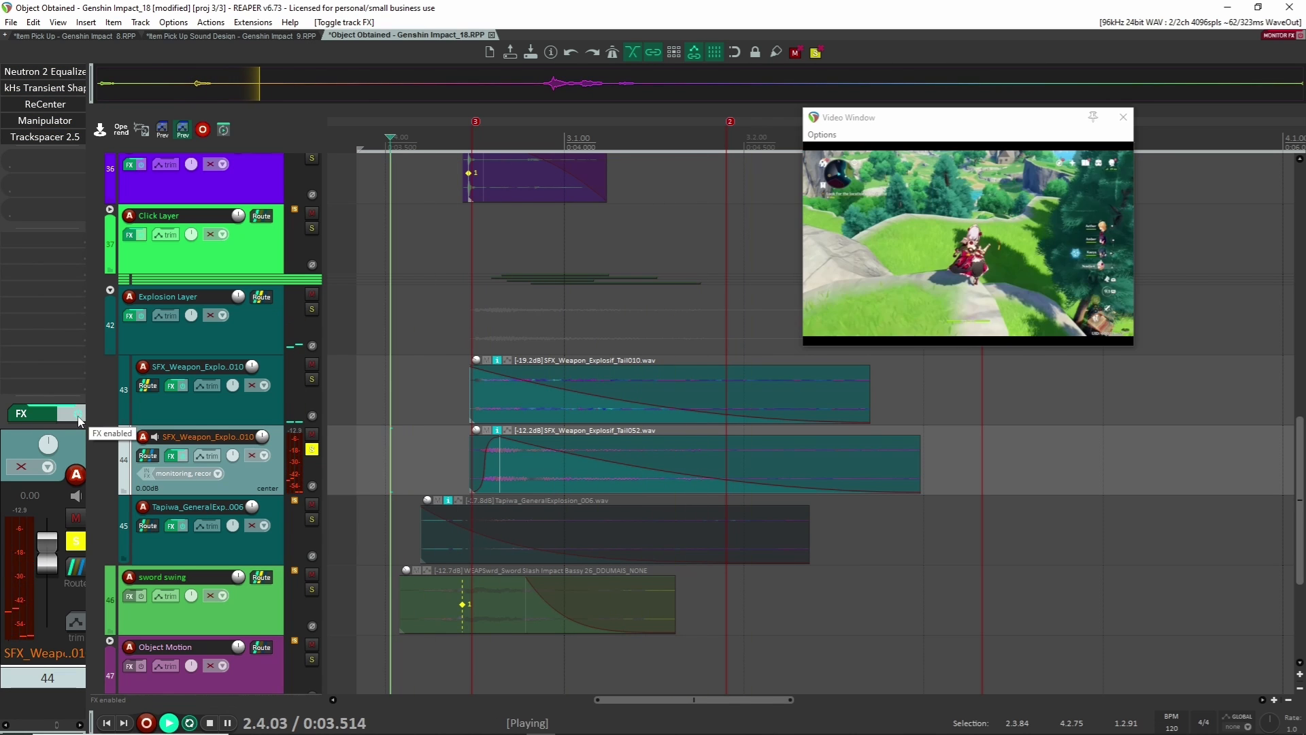
left_click(78, 416)
key("space")
left_click(79, 416)
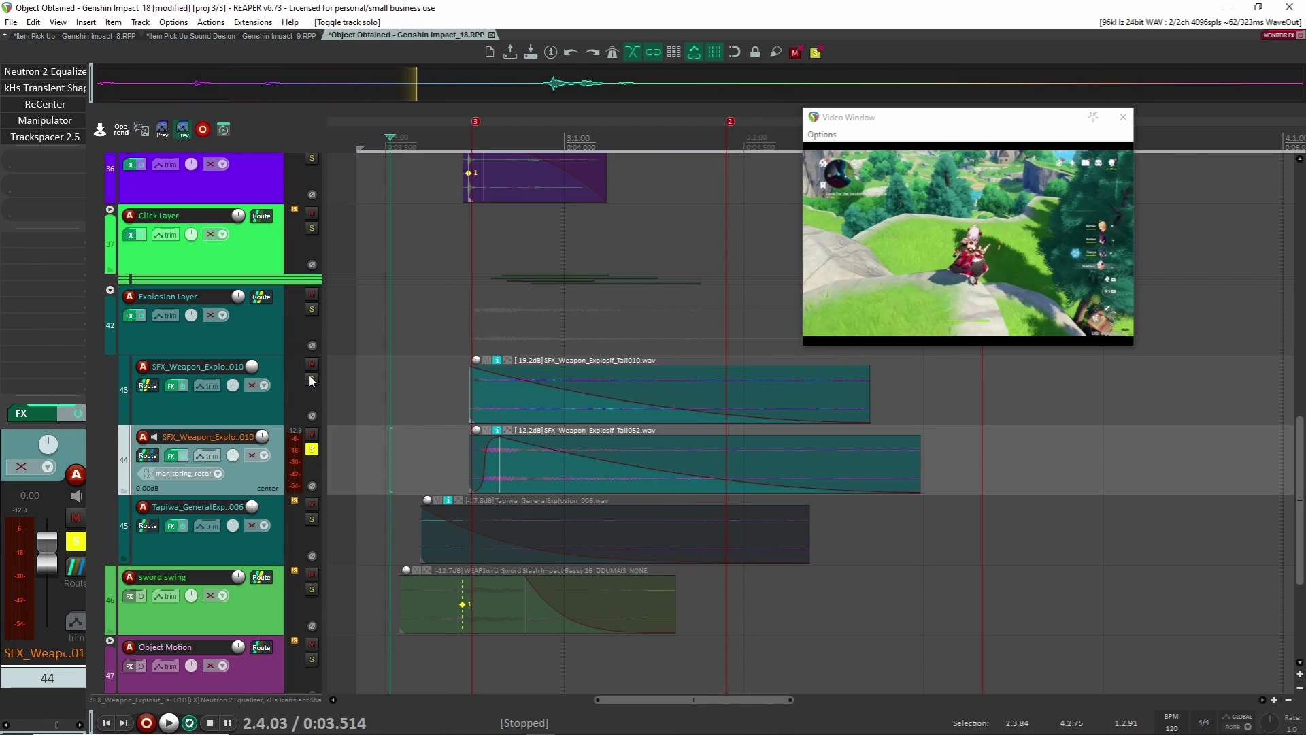
- Solo the Tail010 track together with Tail052, play both, and unsolo Tail010 again
left_click(312, 381)
key("space")
key("space")
left_click(312, 381)
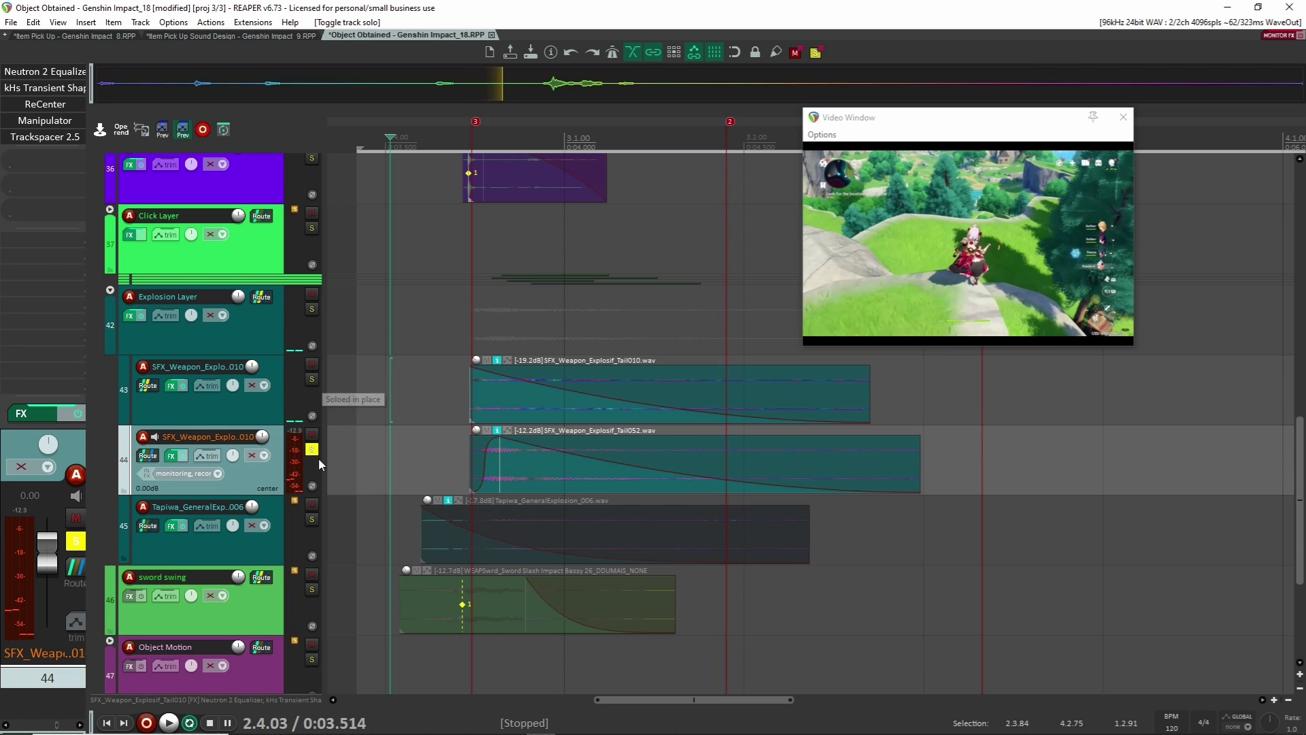
- Move the solo from the Tail052 track to the Tapiwa_GeneralExplosion_006 track and play it with its effects
left_click(312, 451)
left_click(311, 522)
left_click(269, 550)
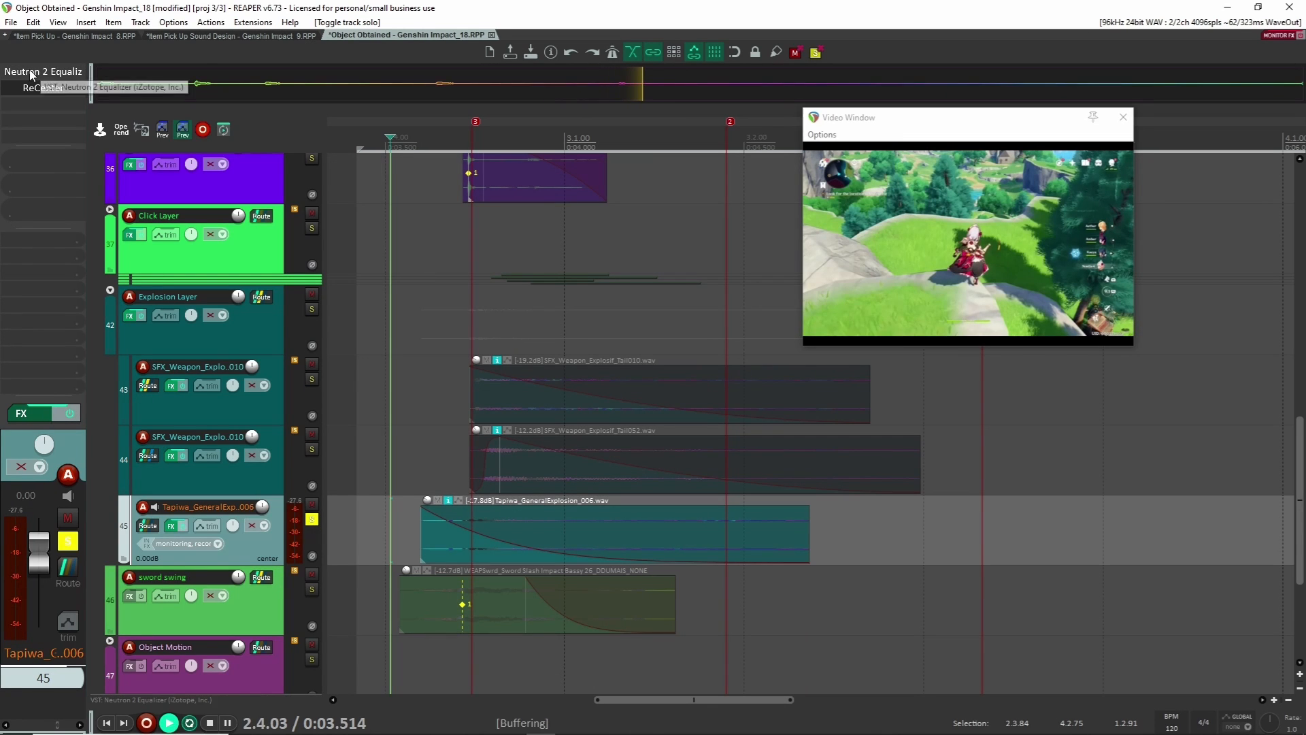
key("space")
key("space")
- Bypass the Tapiwa_GeneralExplosion_006 track's effects chain, play the track unprocessed, and re-enable the chain
left_click(70, 413)
key("space")
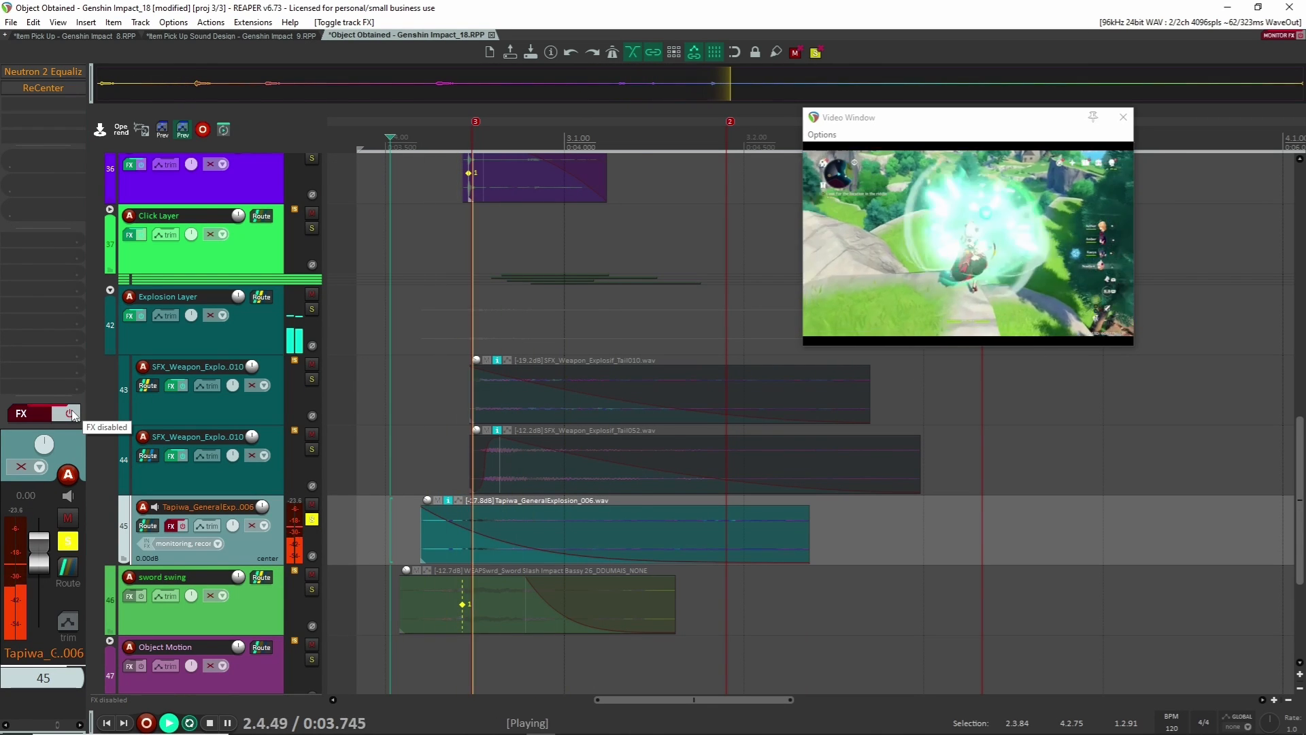
key("space")
key("space")
key("space")
left_click(71, 414)
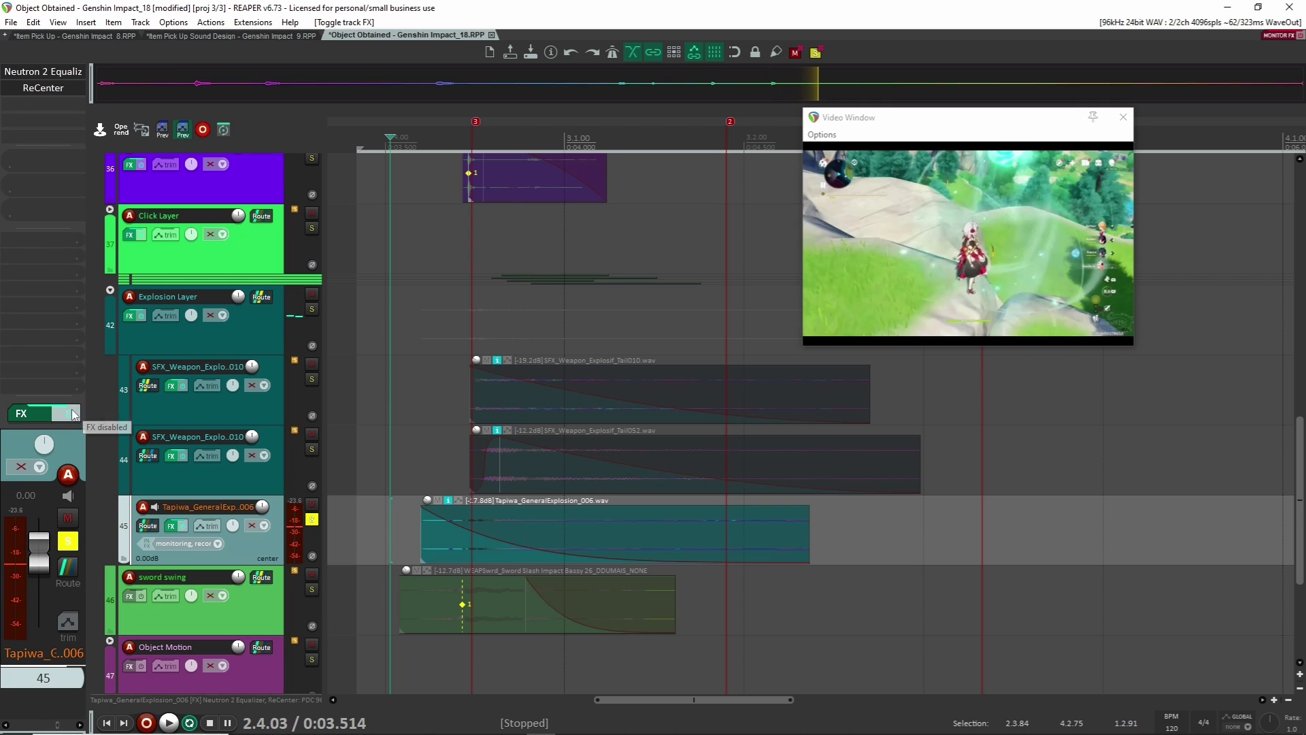
- Review the Tapiwa_GeneralExplosion_006 track's Neutron 2 Equalizer and ReCenter settings, and play the soloed track with both effects
double_click(55, 72)
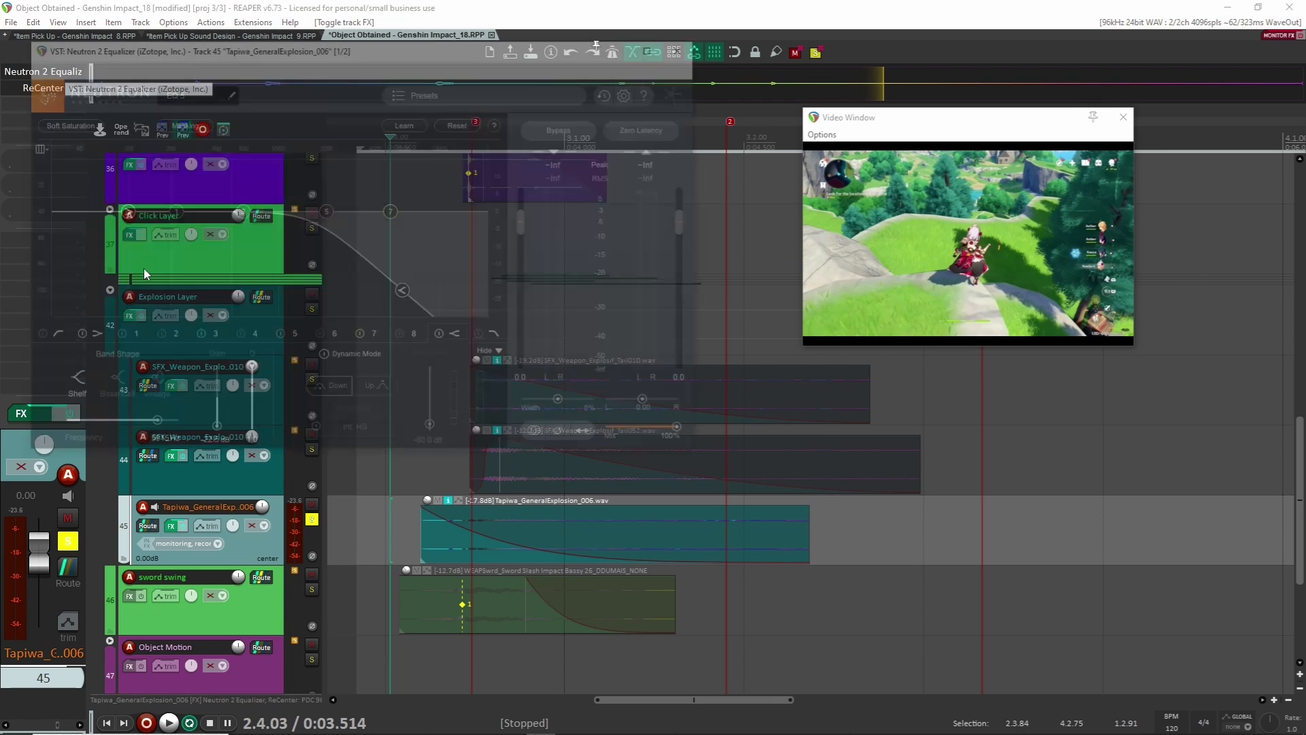
left_click(687, 46)
double_click(41, 88)
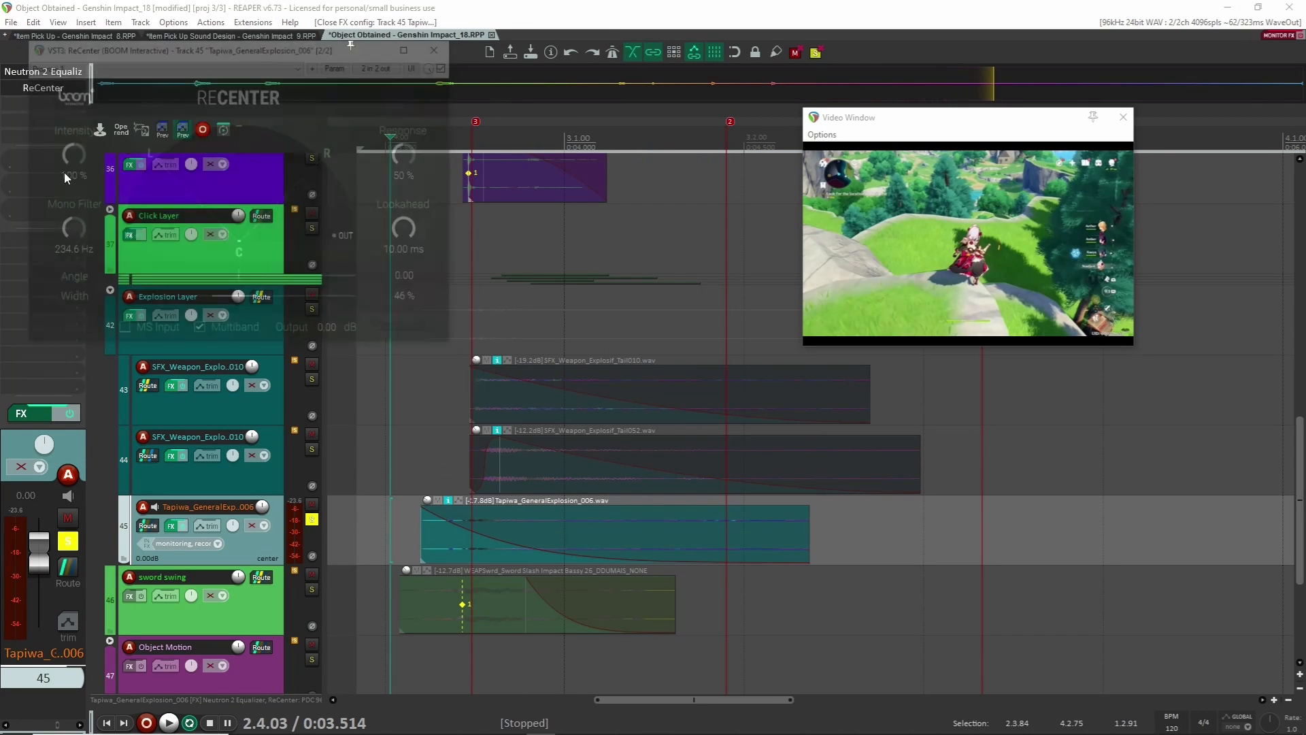
key("space")
key("space")
left_click(442, 46)
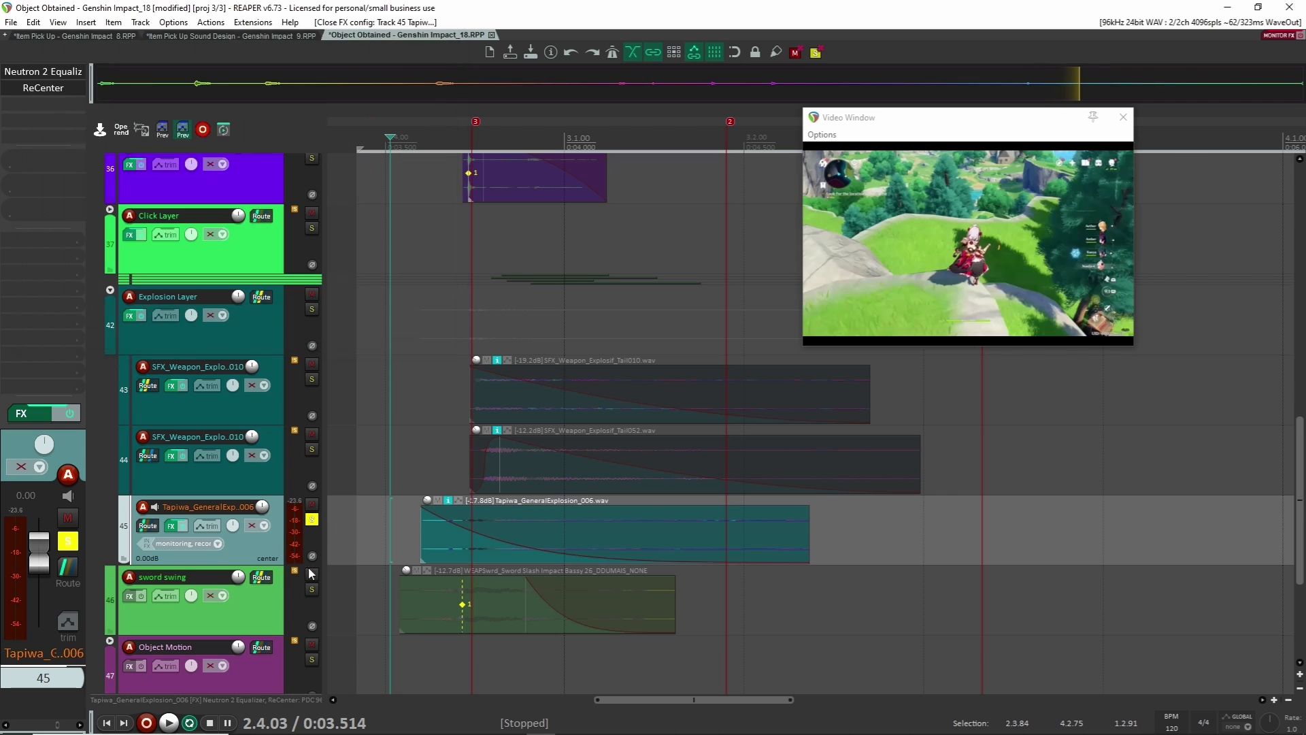
- Solo the whole Explosion Layer folder instead of the Tapiwa track, play it, and unsolo it
left_click(312, 309)
left_click(310, 519)
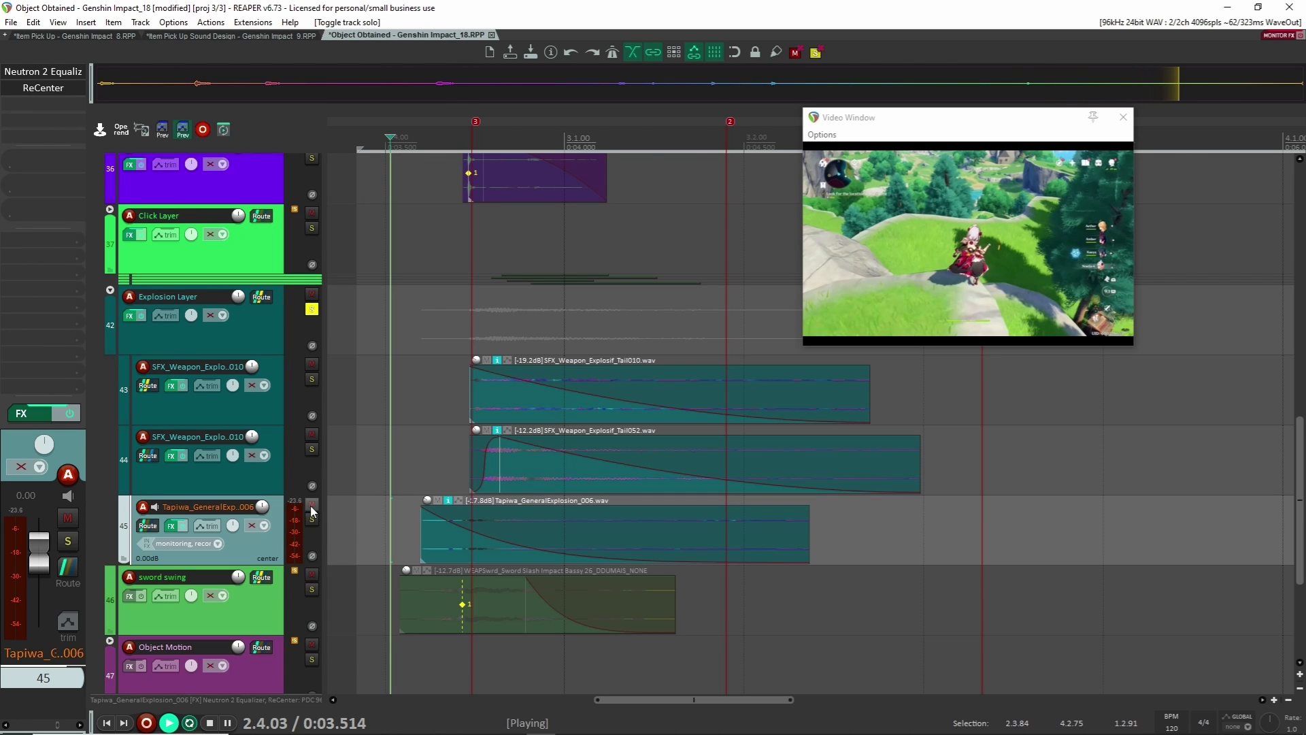
key("space")
key("space")
left_click(312, 311)
scroll(333, 353, "up", 2)
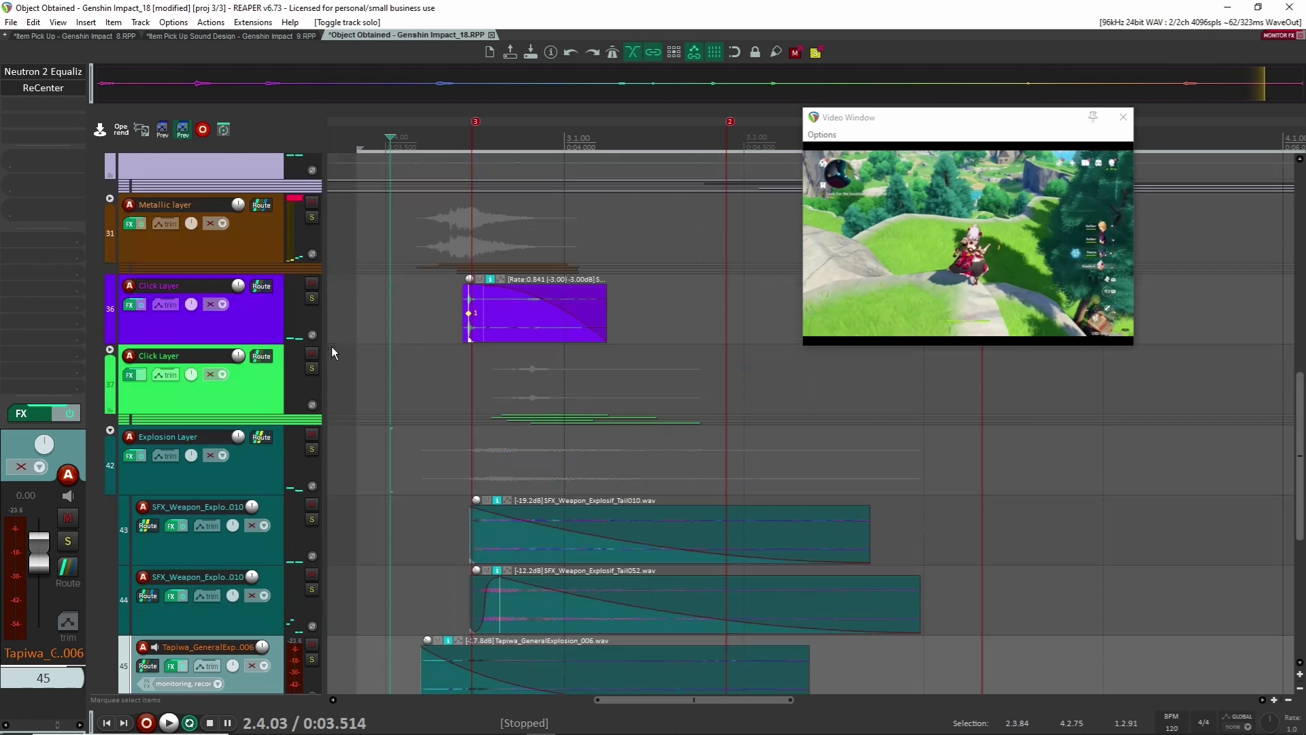
- Mute the Explosion Layer and play the rest of the mix without it
left_click(311, 435)
key("space")
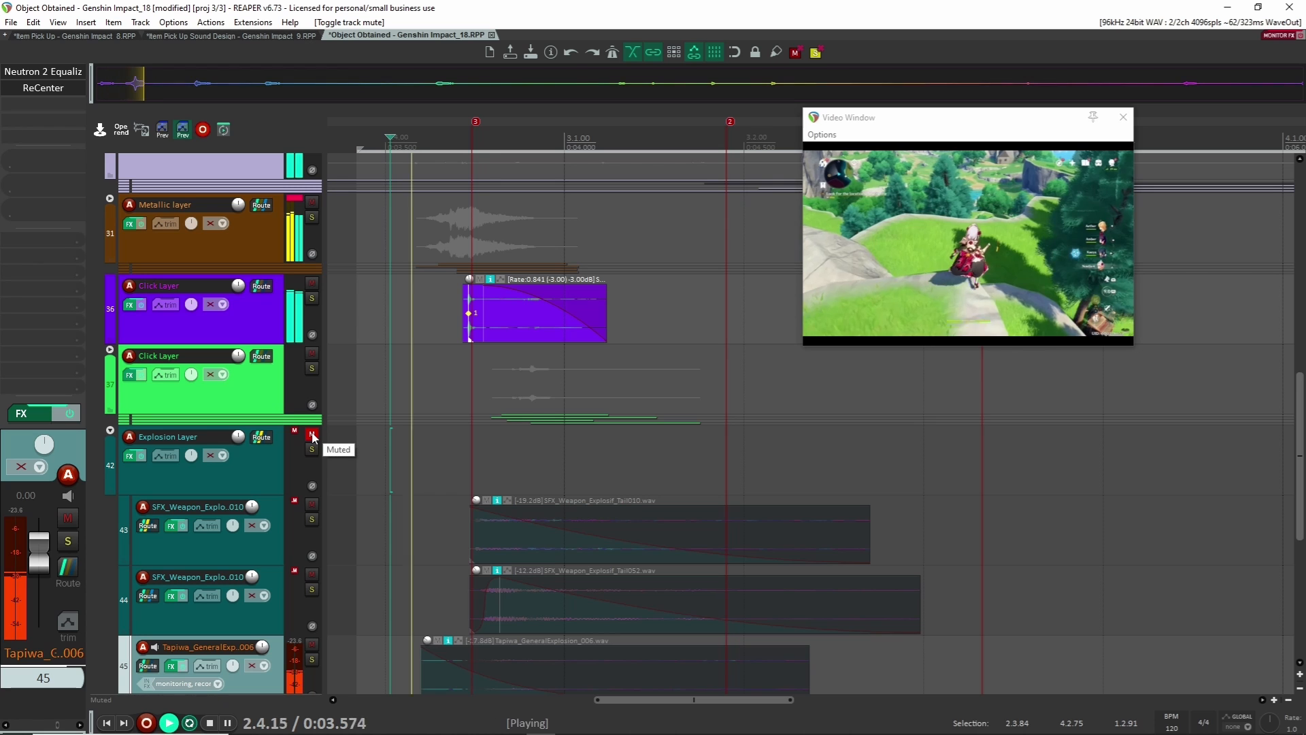
key("space")
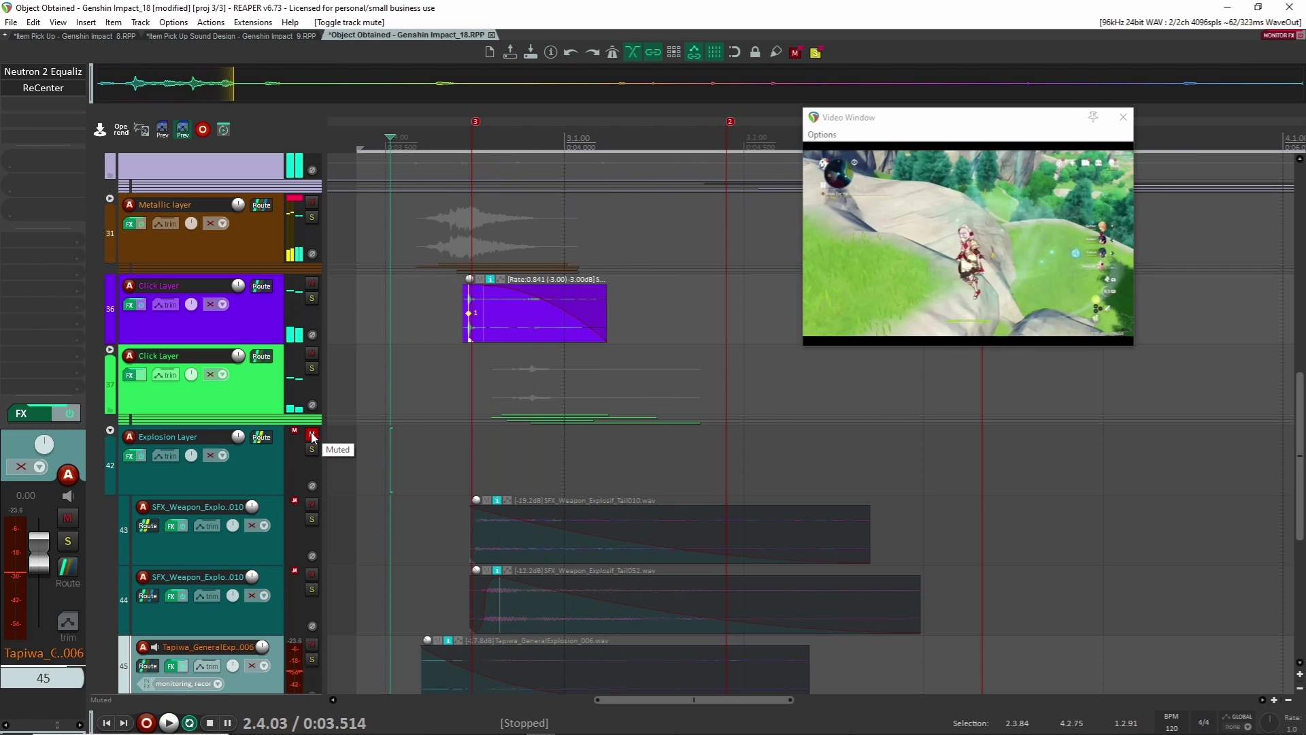
- Unmute the Explosion Layer and play the full mix, briefly muting the layer during playback for comparison
left_click(312, 435)
key("space")
key("space")
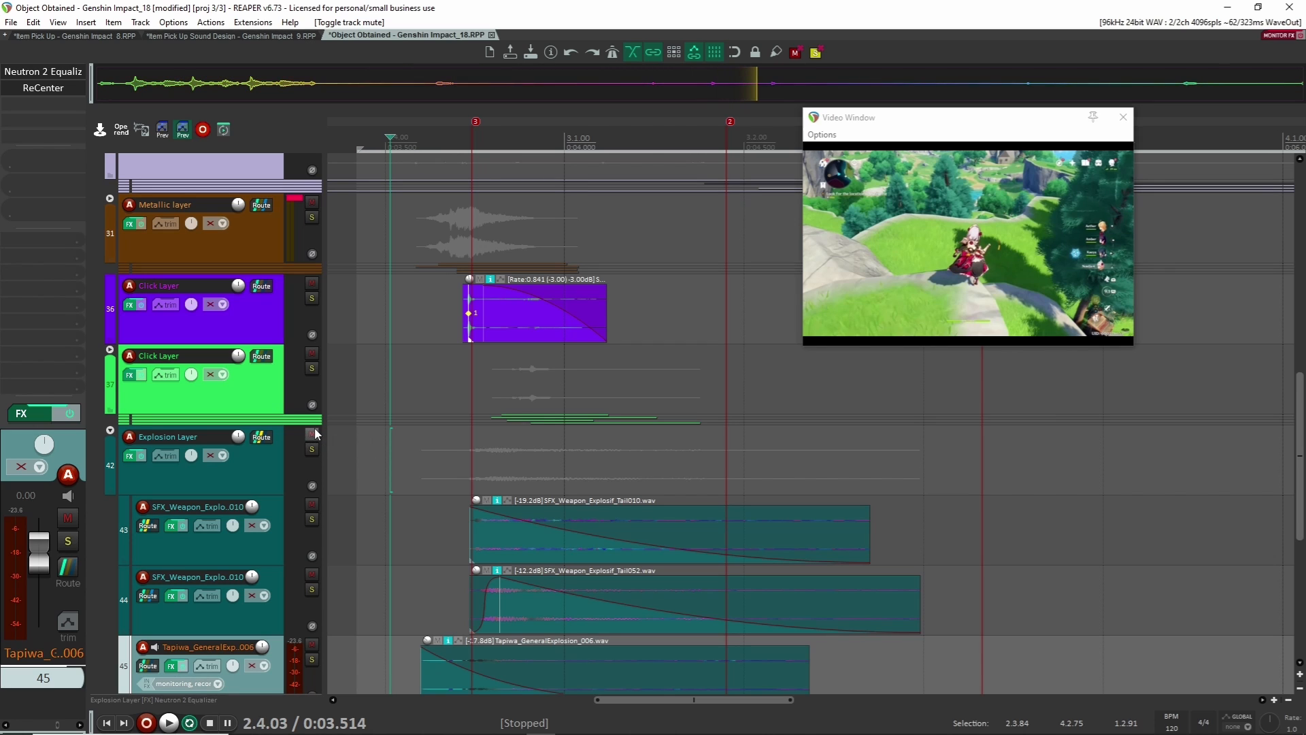
key("space")
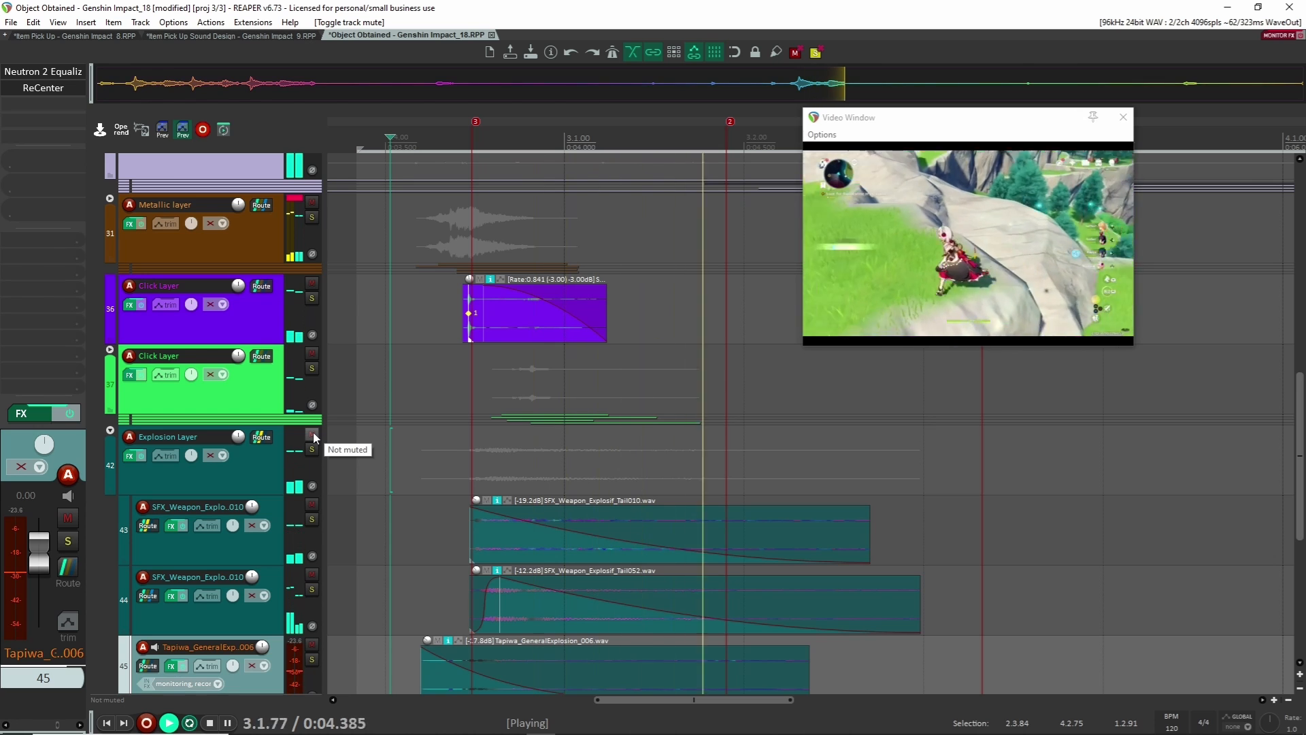
left_click(312, 434)
left_click(313, 435)
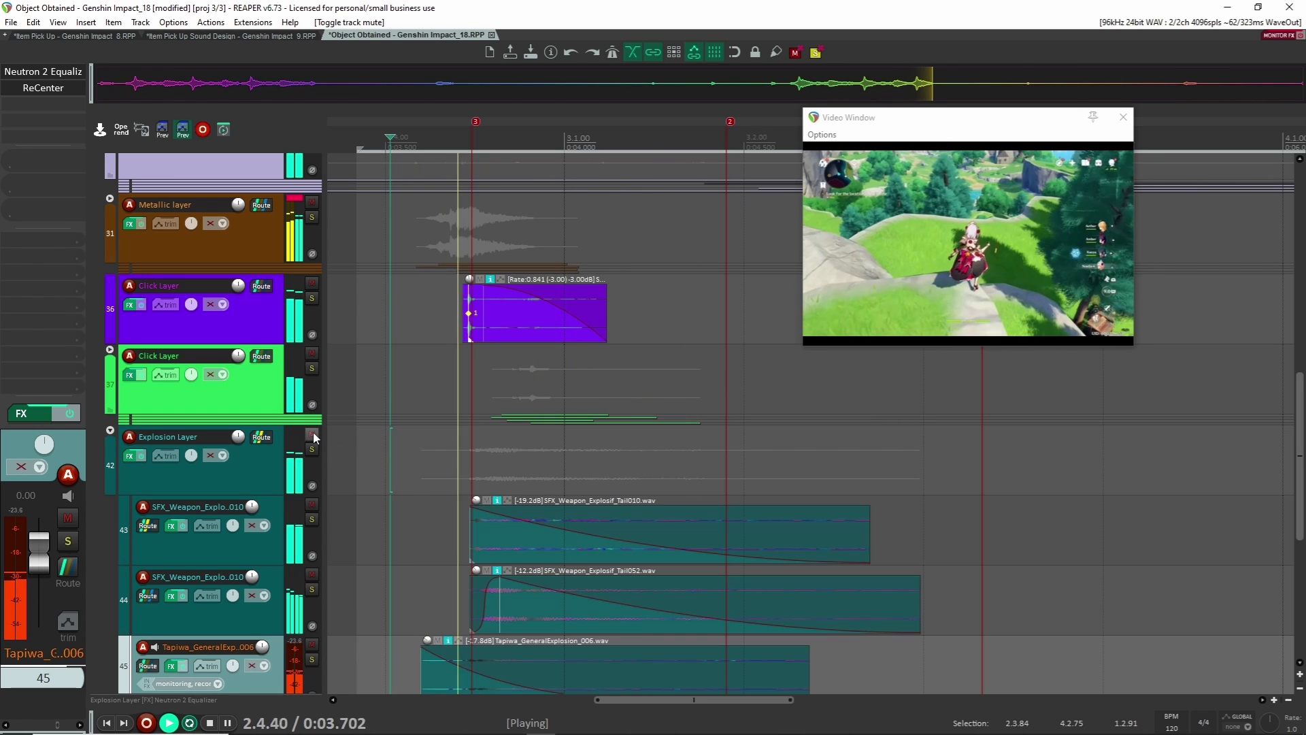
key("space")
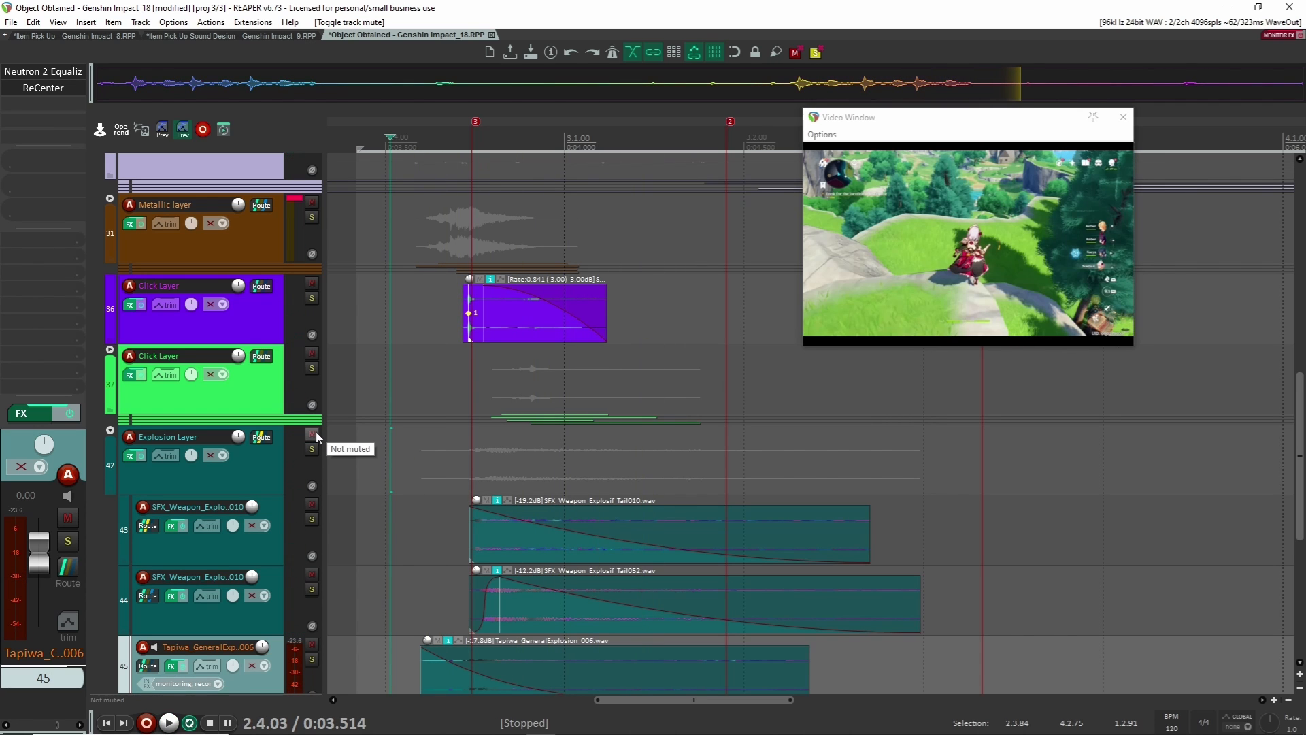
- Collapse the Explosion Layer folder, and solo and play the purple Click Layer on track 36
left_click(110, 431)
scroll(349, 378, "up", 2)
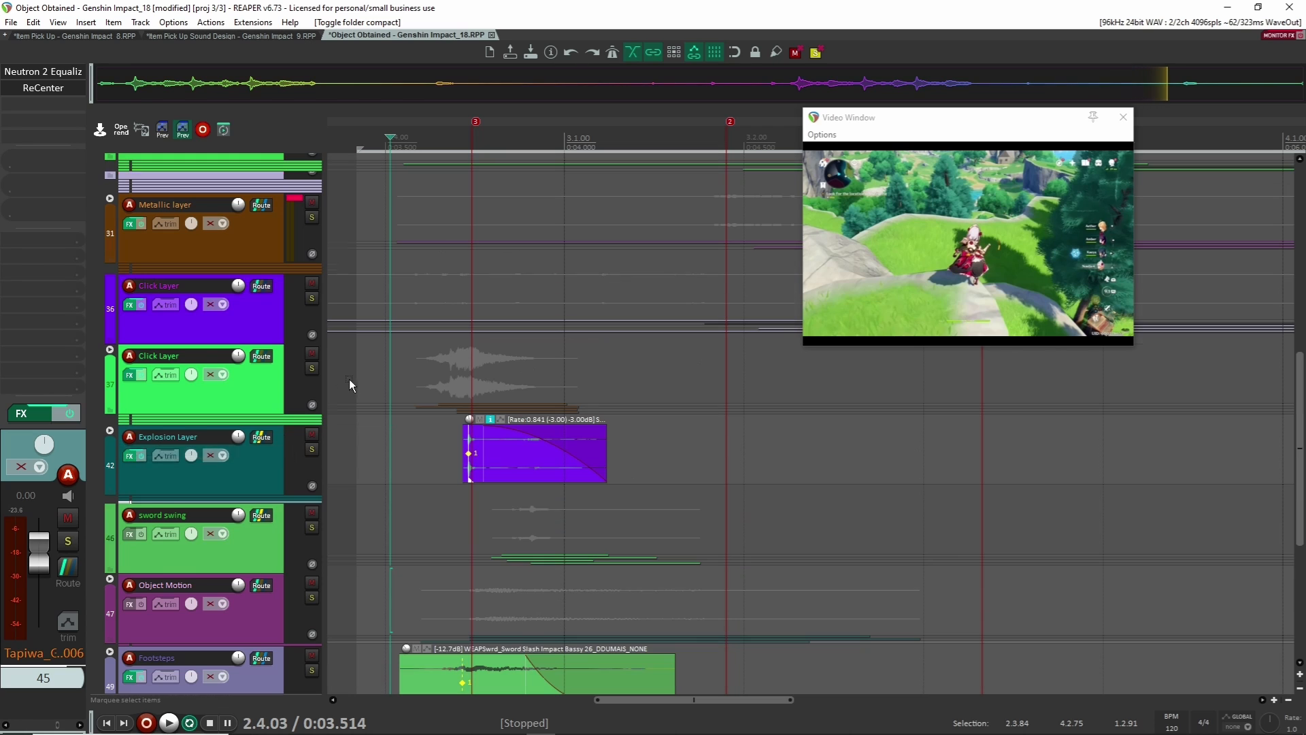
left_click(311, 439)
key("space")
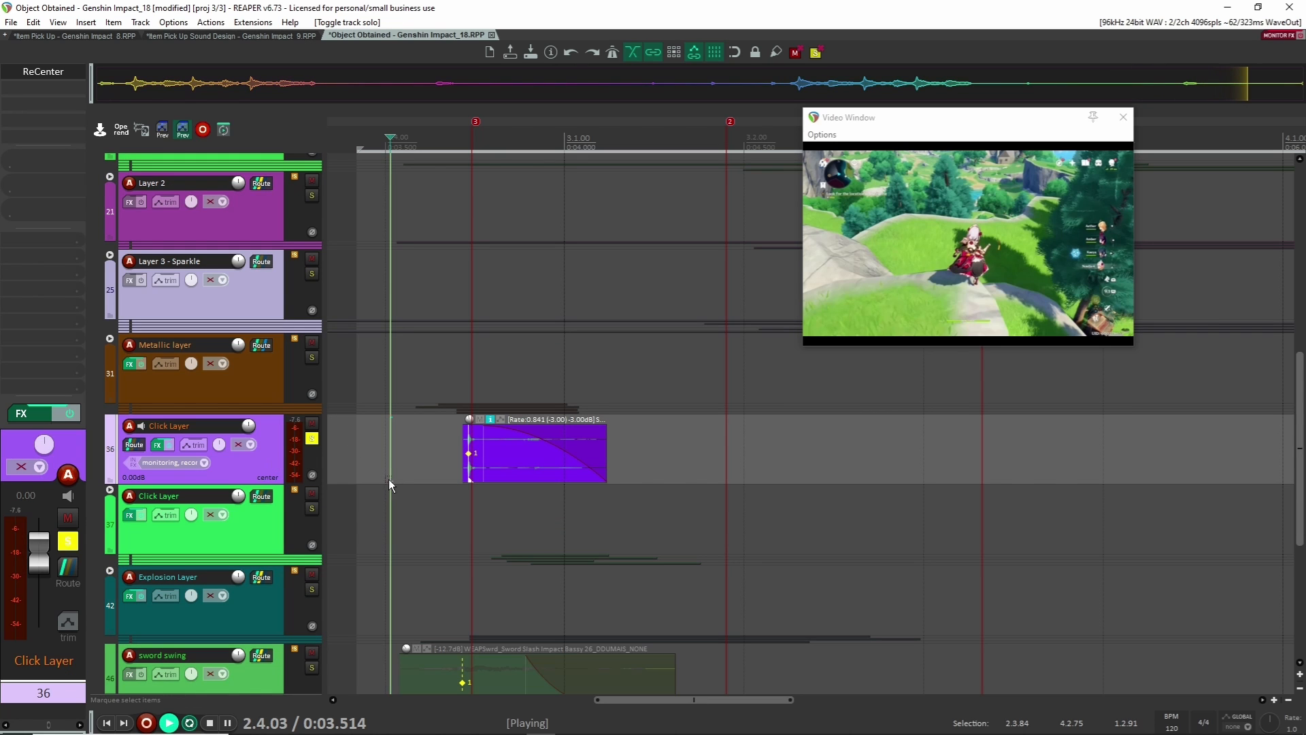
key("space")
- Solo the Metallic layer and both Click Layer tracks together and play the combination
left_click(312, 438)
left_click(312, 438)
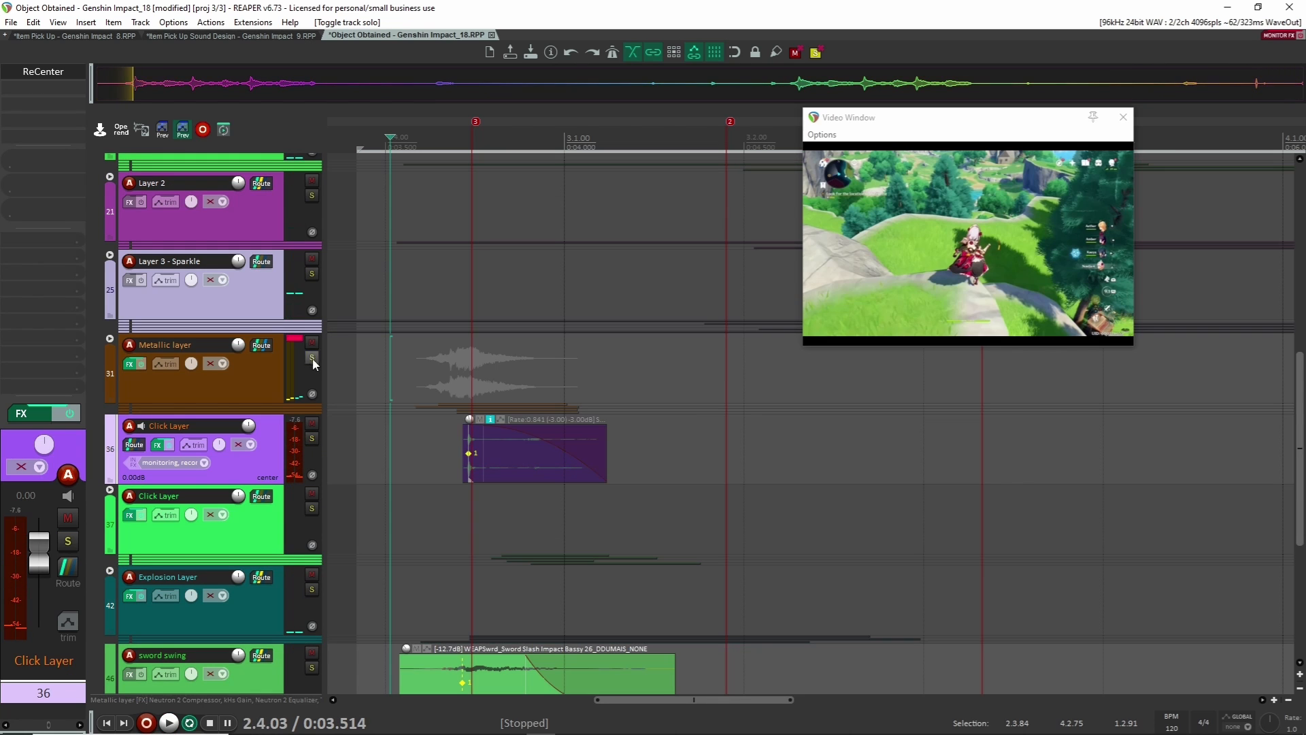
left_click(311, 357)
left_click(312, 508)
scroll(388, 495, "down", 2)
key("space")
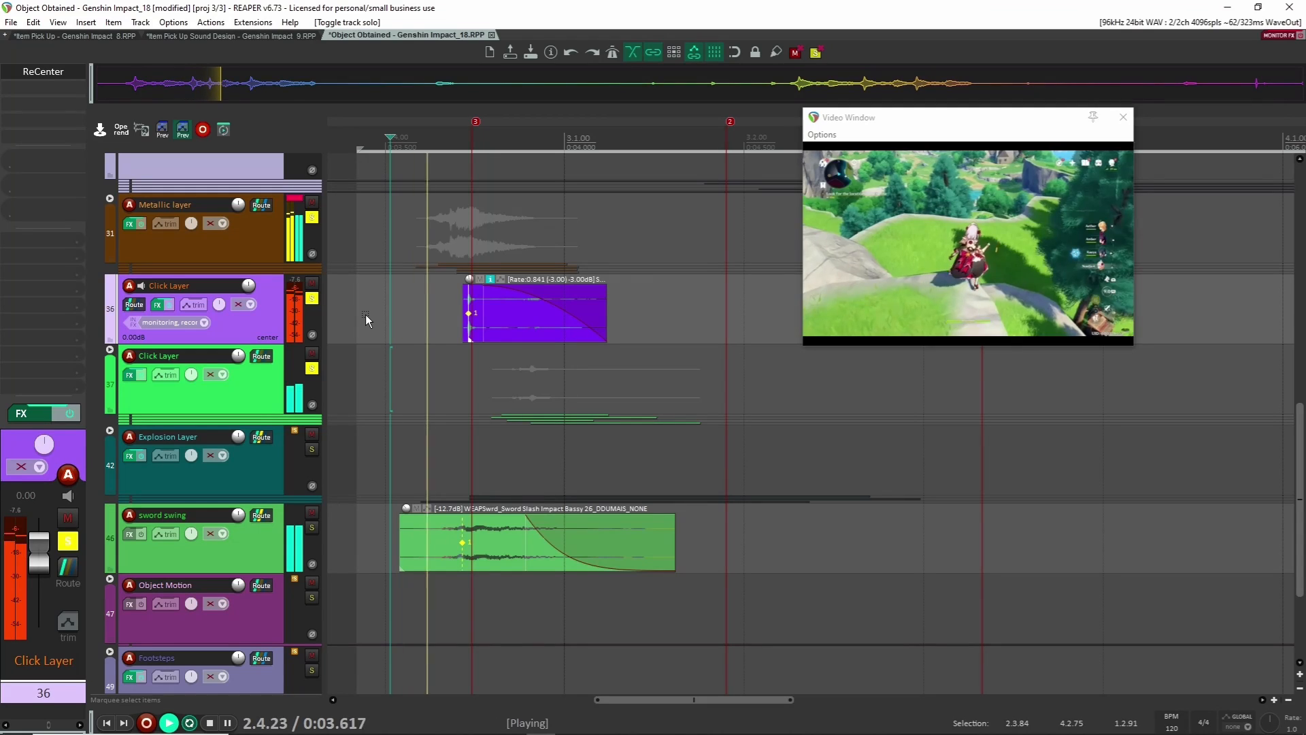
key("space")
- Clear the solos on the layers and expand the Layer 3 - Sparkle folder to show its child tracks
scroll(248, 426, "up", 2)
left_click(247, 426)
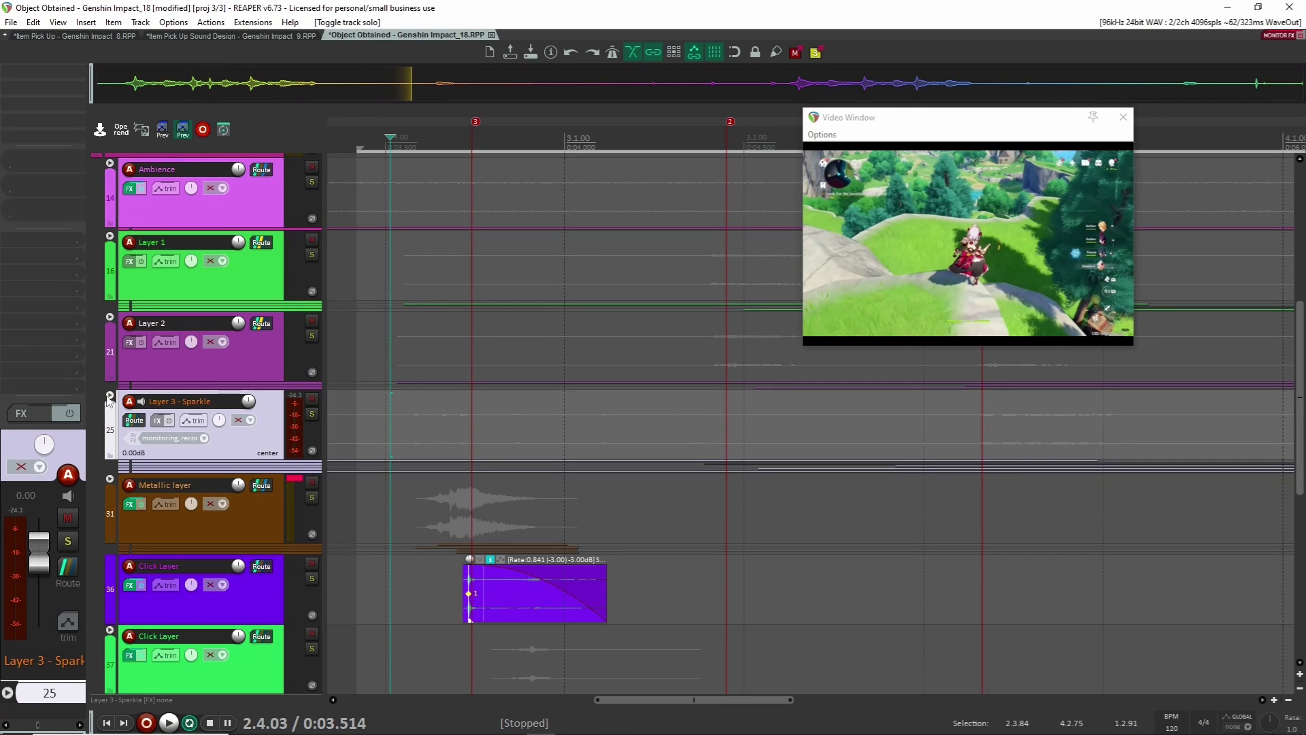
left_click(110, 395)
scroll(436, 316, "down", 3)
scroll(435, 315, "up", 2)
scroll(408, 408, "down", 3)
scroll(396, 420, "down", 1)
left_click_drag(409, 419, 617, 358)
- Solo the Layer 3 - Sparkle folder and play its sparkle recordings
left_click(312, 353)
scroll(415, 405, "down", 4)
key("space")
scroll(476, 422, "up", 2)
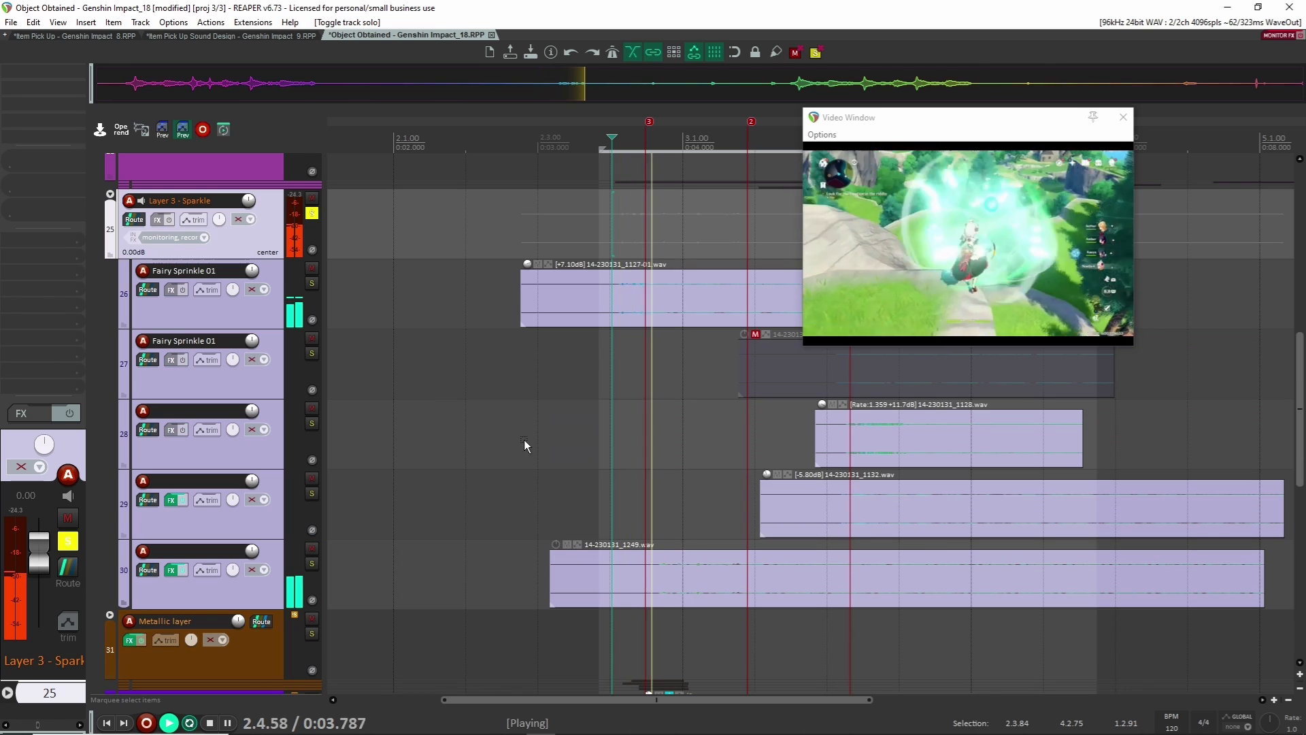
key("space")
left_click_drag(650, 398, 560, 414)
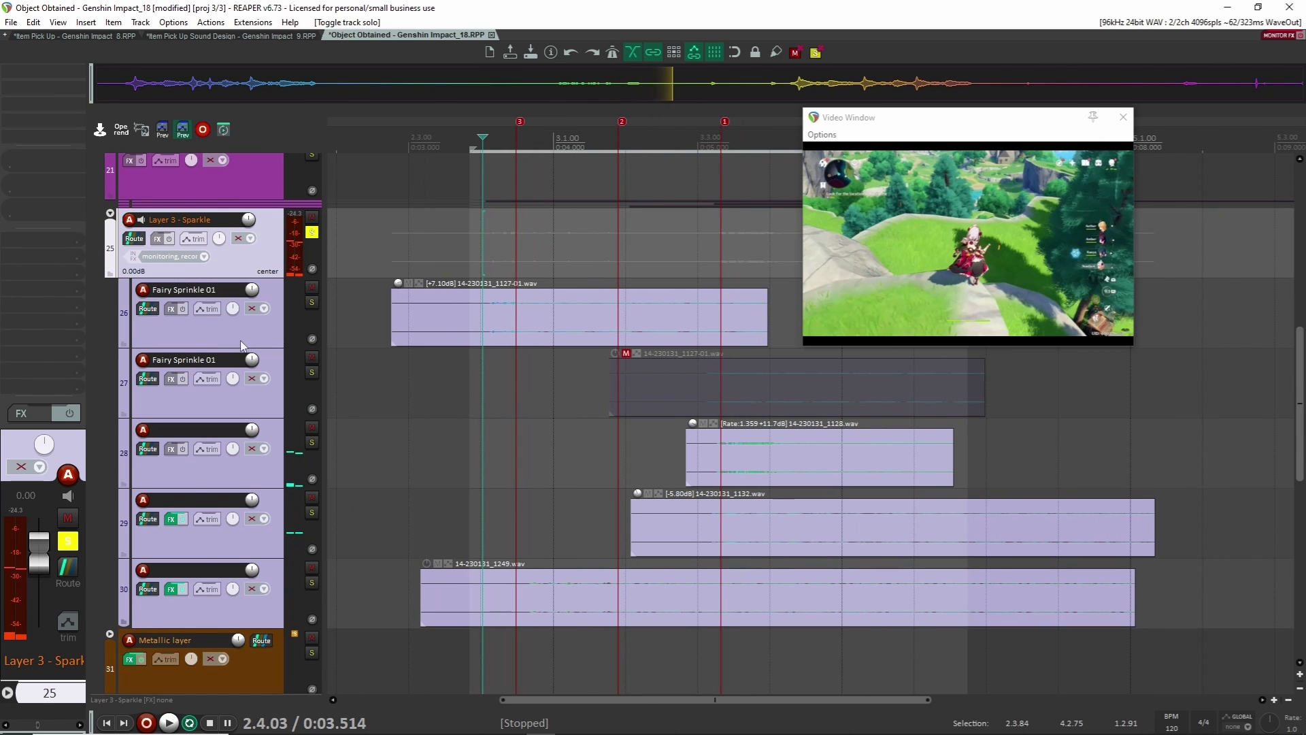
left_click(239, 341)
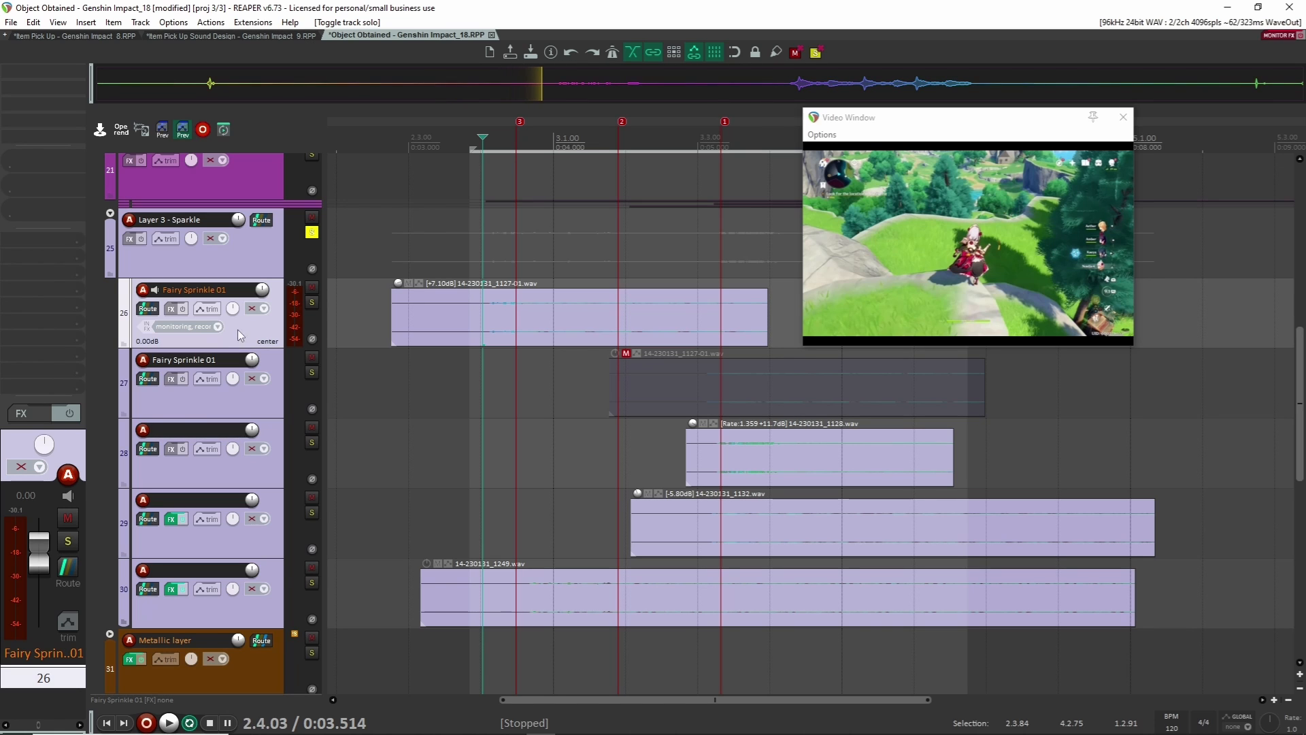
left_click(255, 259)
left_click(279, 300)
left_click(267, 260)
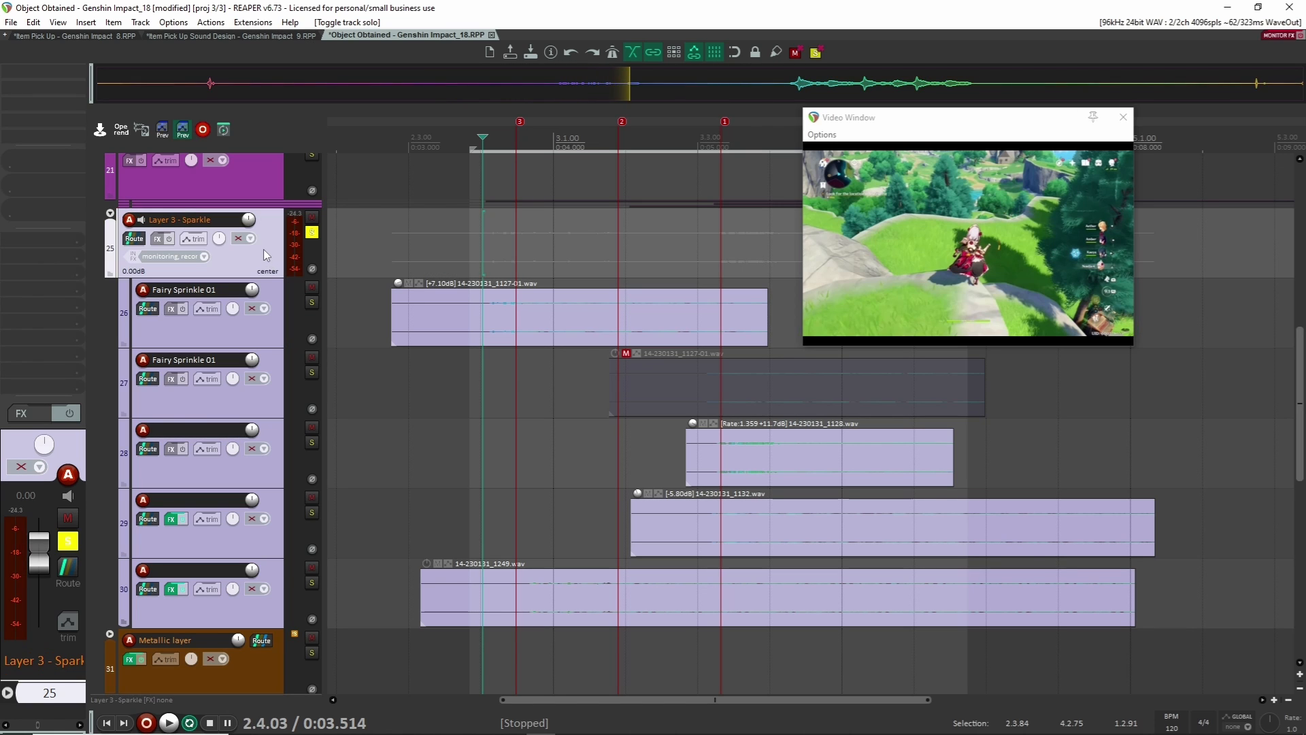
- Unsolo and collapse the Layer 3 - Sparkle folder, and go back up to the Layer 1 track
scroll(287, 308, "up", 3)
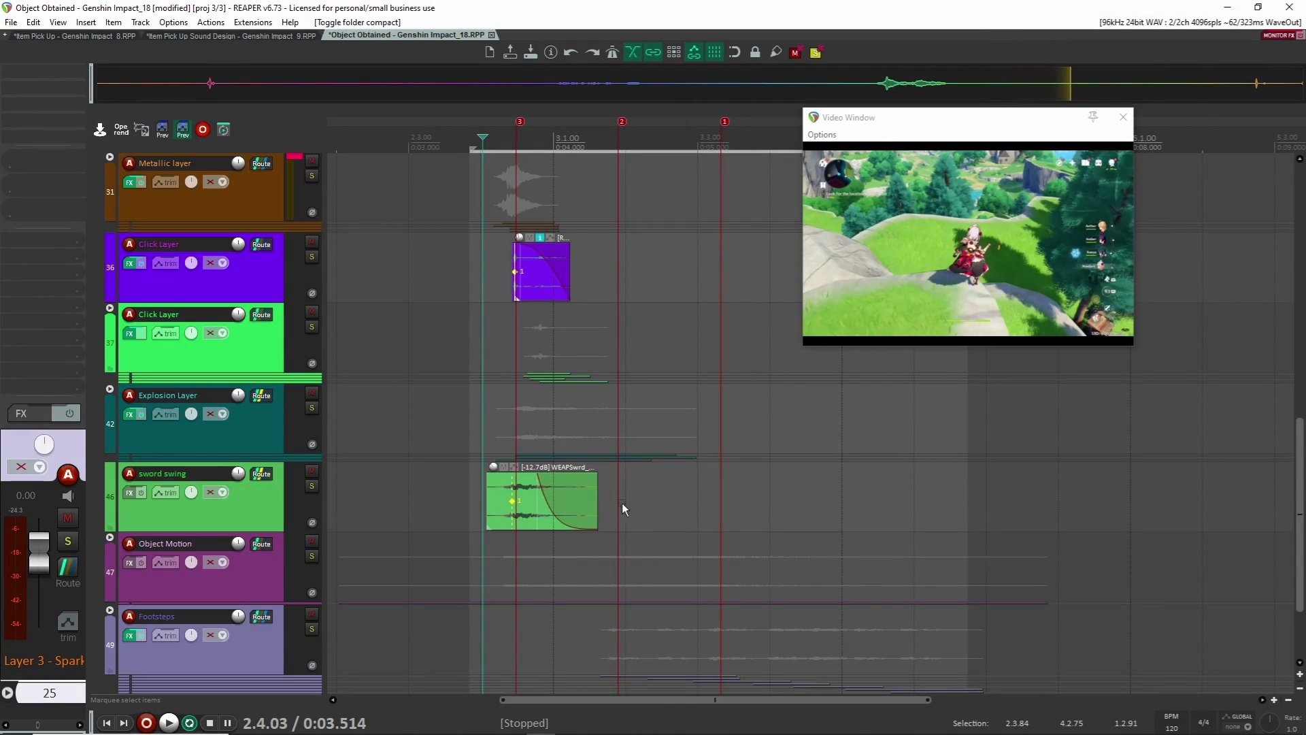
scroll(622, 504, "down", 3)
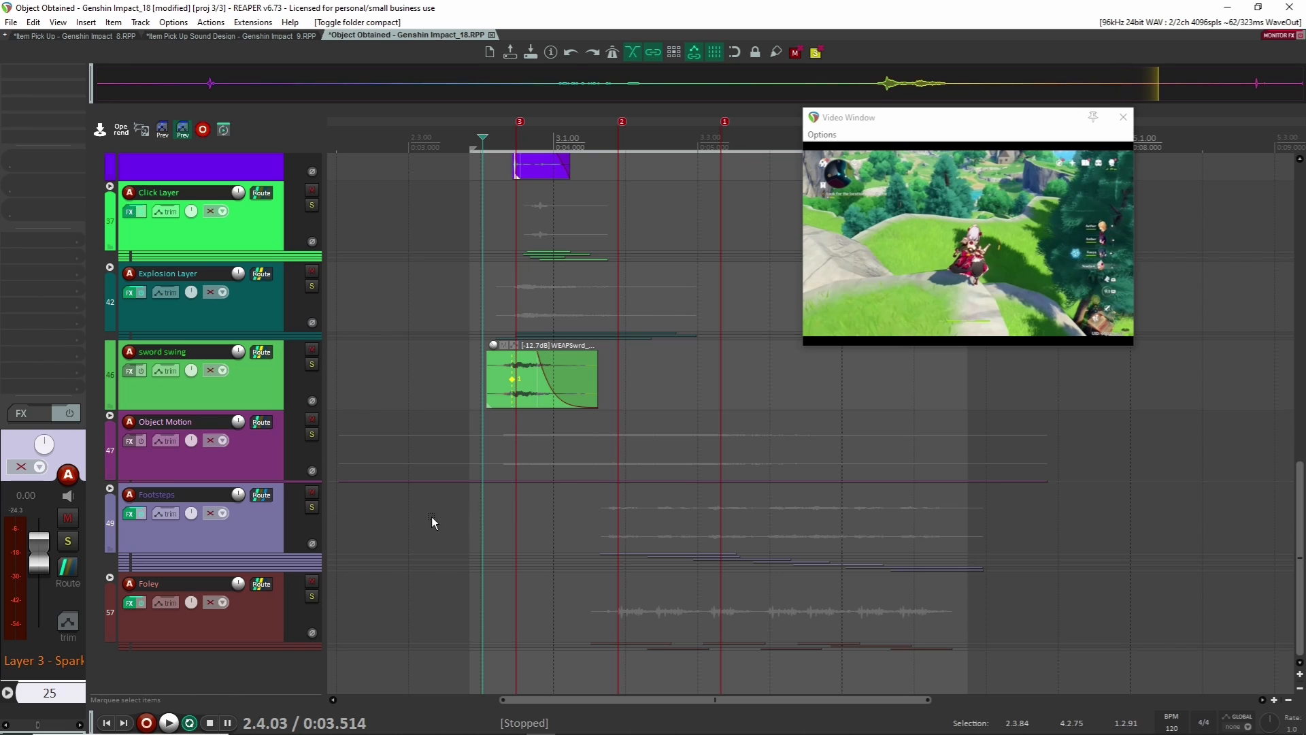
scroll(421, 505, "up", 8)
left_click(255, 397)
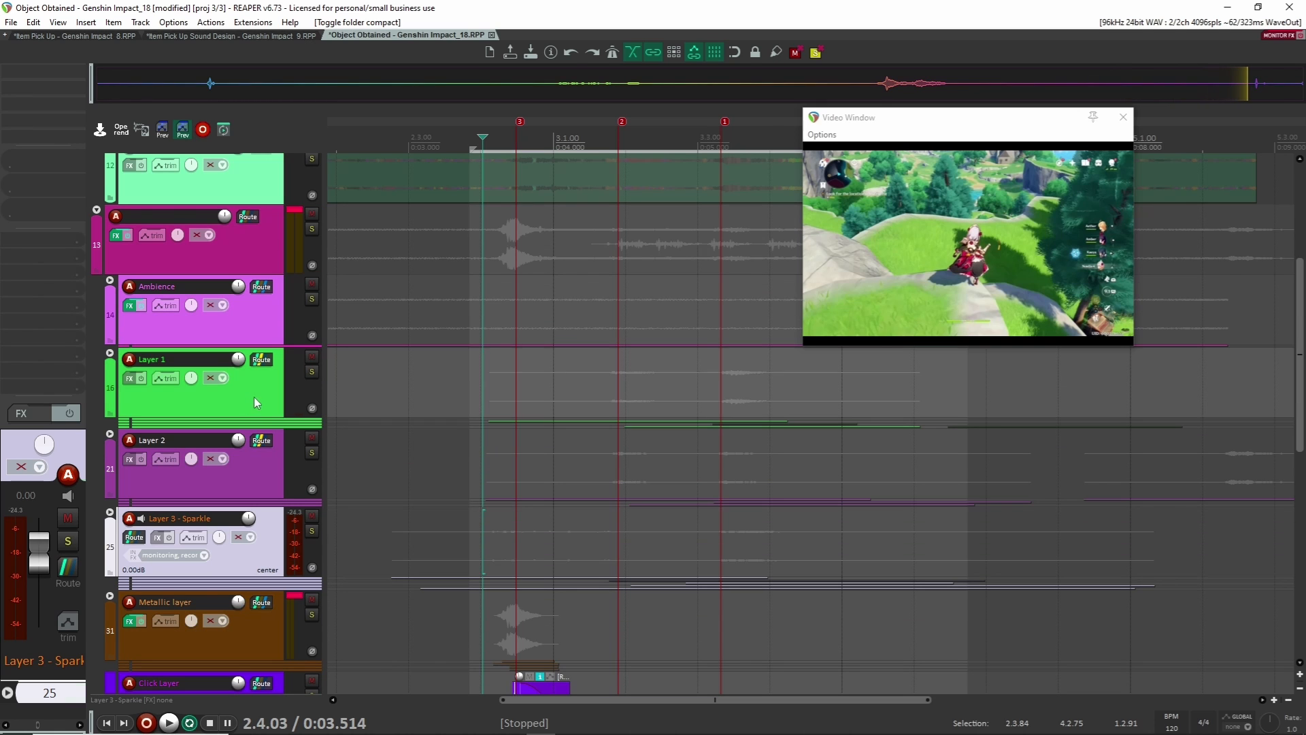
- Look inside the Layer 1 folder at its Layer 1 - PP track and collapse the folder again
left_click(110, 354)
left_click(268, 474)
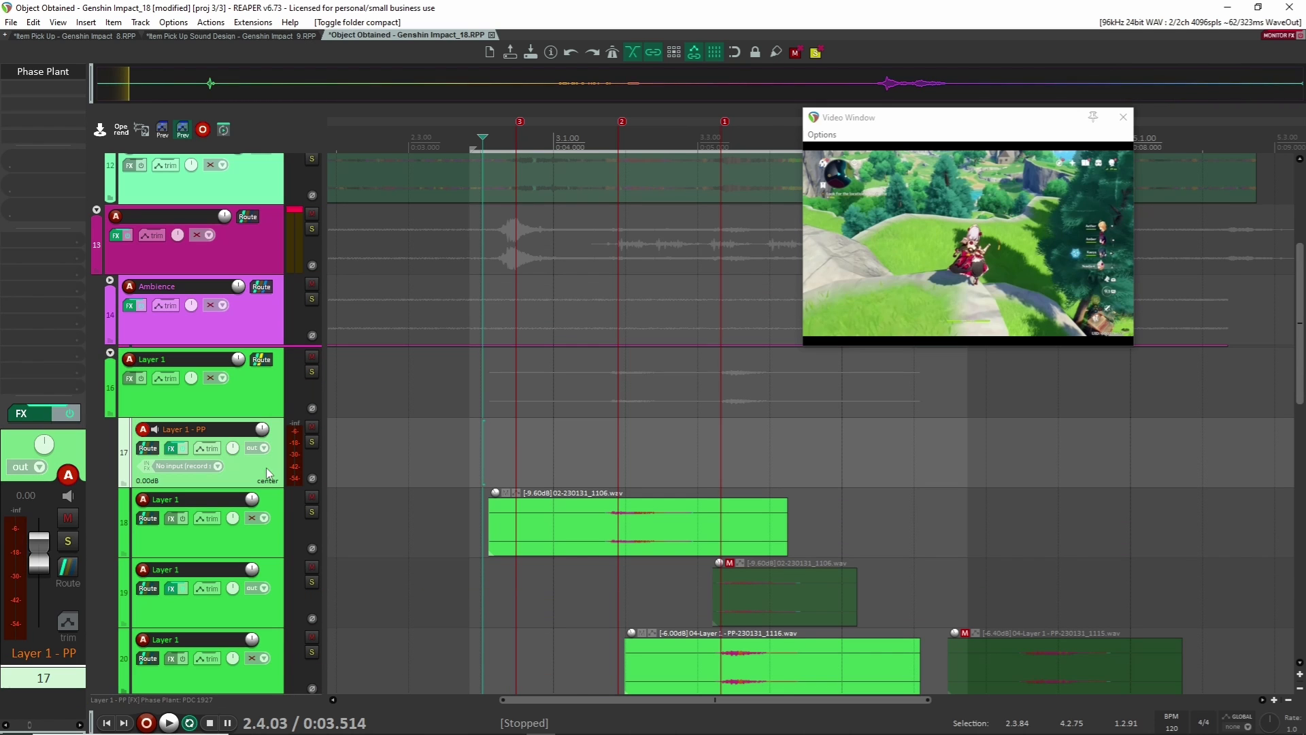
left_click(111, 354)
- Solo Layer 1 and Layer 2, play them together, and clear both solos
left_click(312, 372)
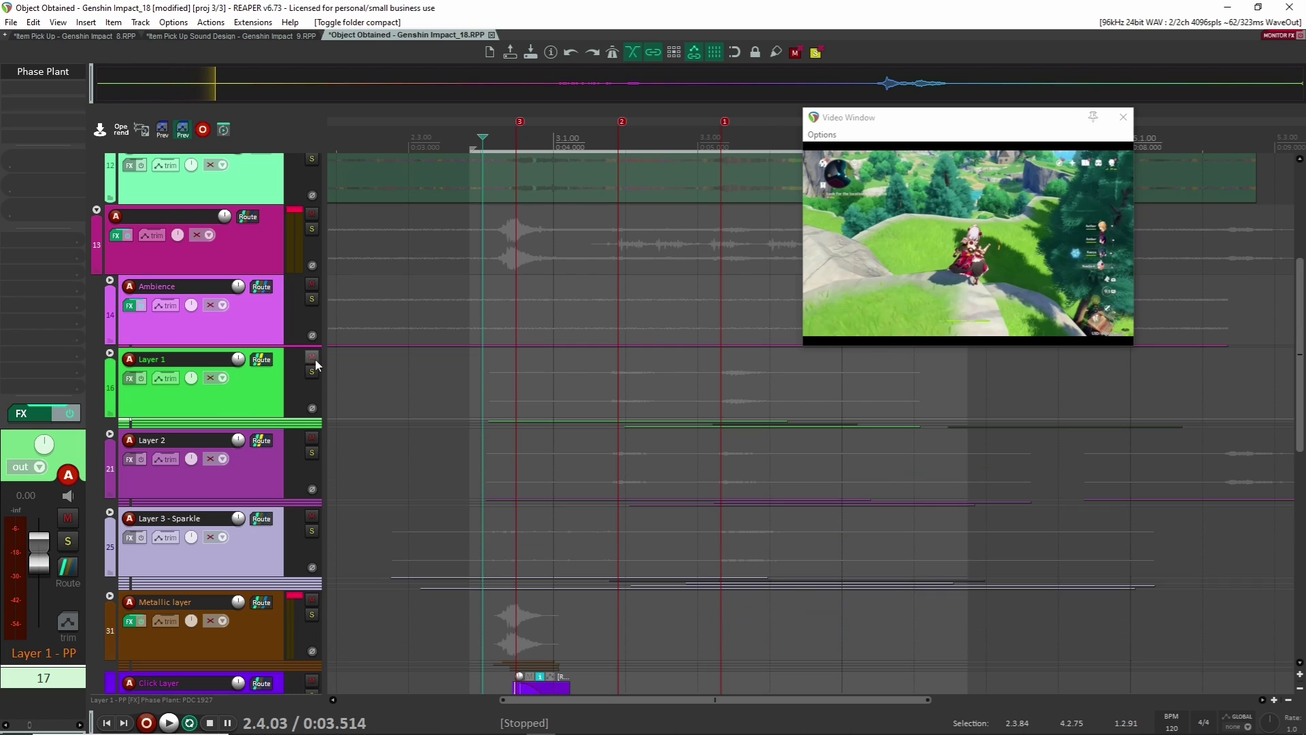
left_click(311, 452)
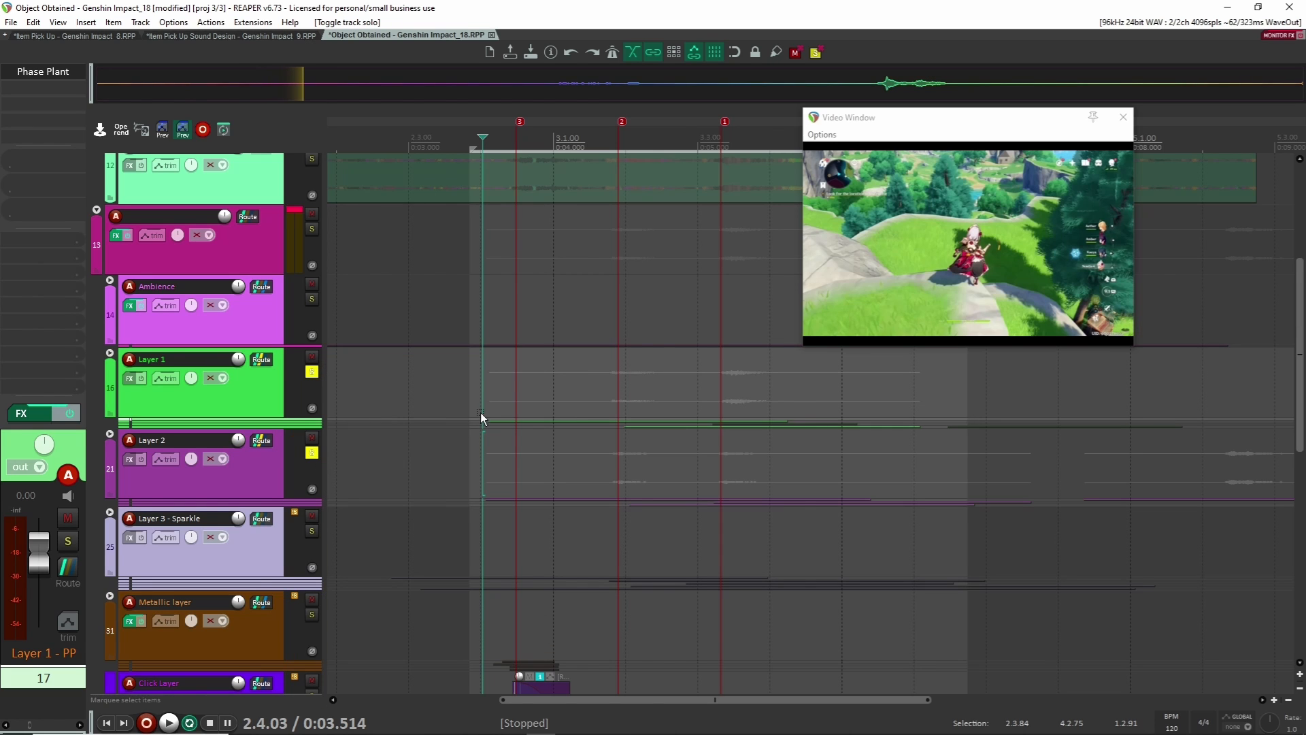
scroll(748, 306, "down", 3)
scroll(955, 258, "up", 2)
left_click(955, 258)
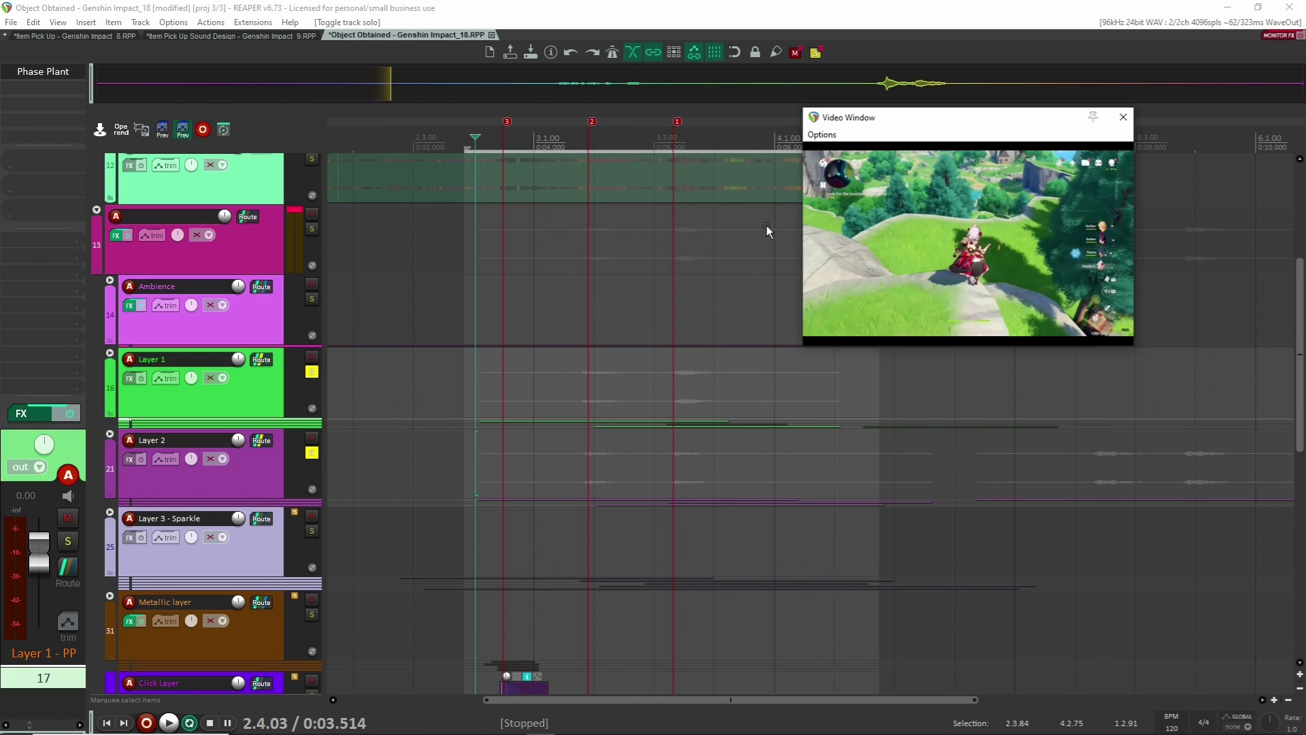
key("space")
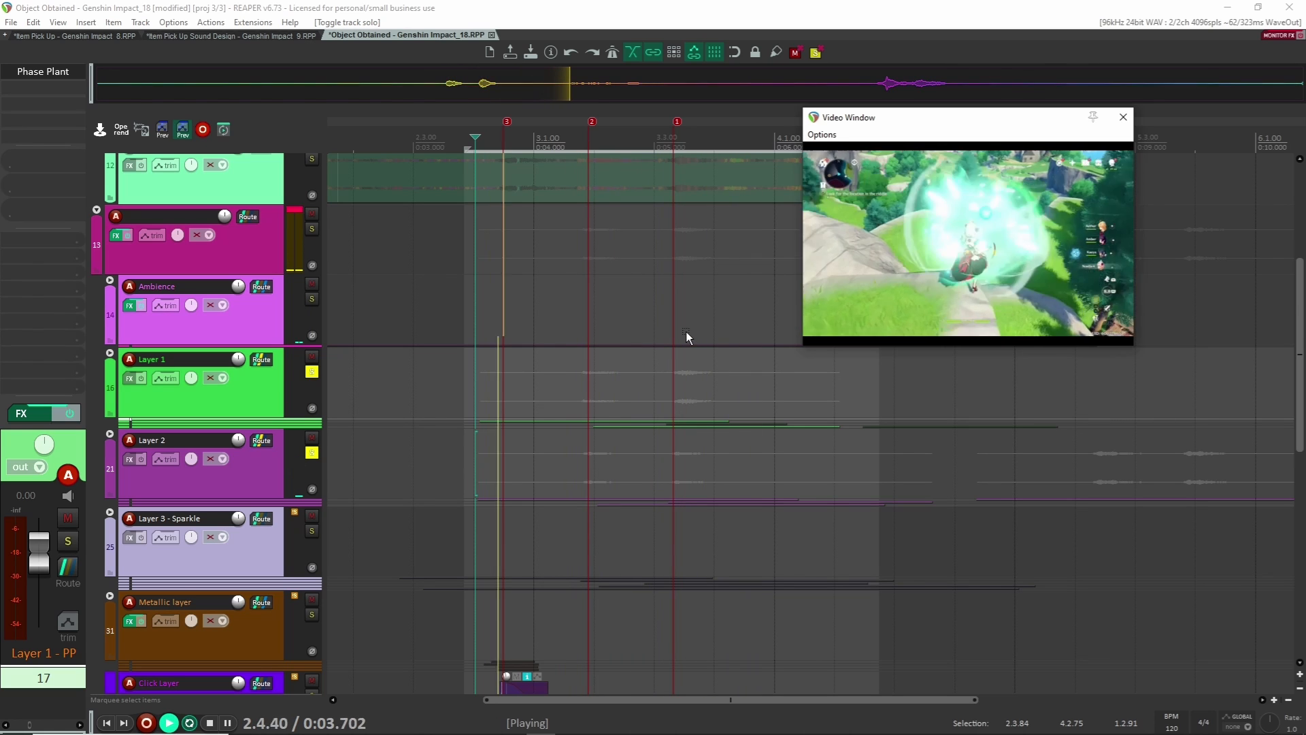
key("space")
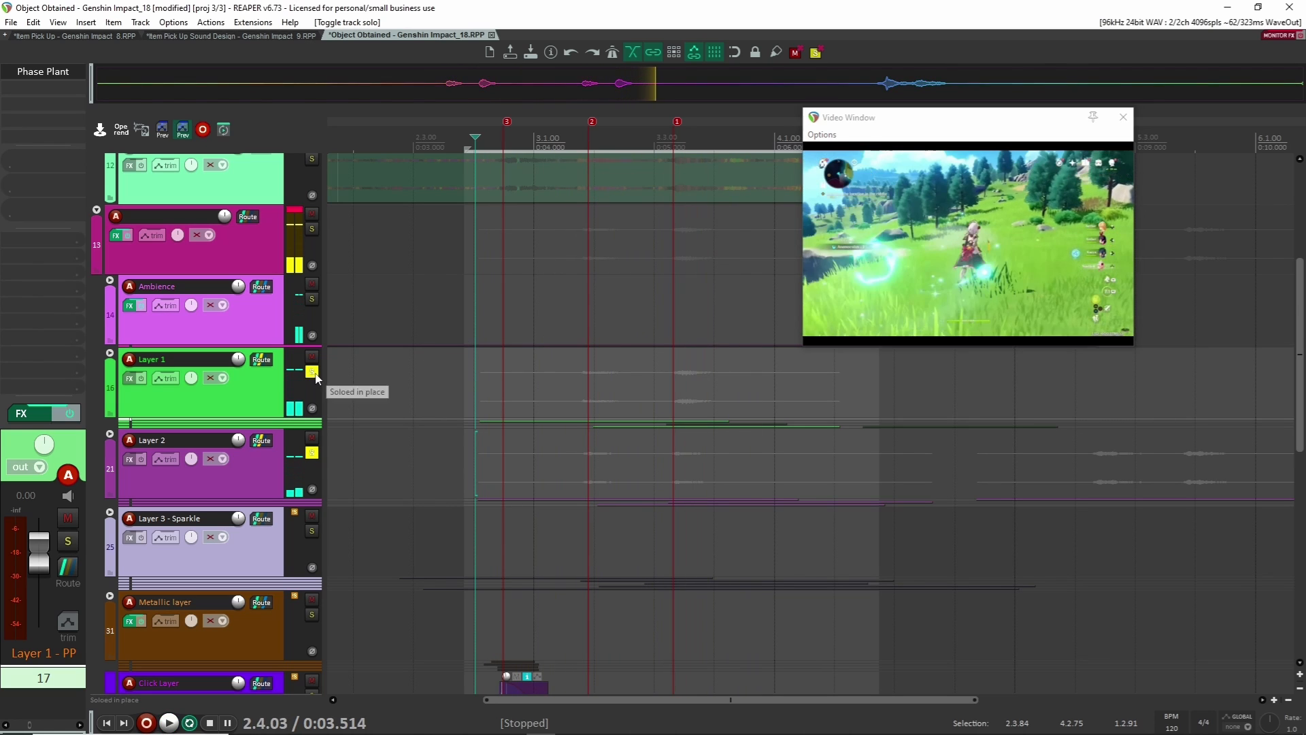
left_click(312, 372)
left_click(312, 453)
- Open the Phase Plant synth of the Layer 1 - PP track and toggle the analog oscillator's Unison off and on to compare
left_click(109, 353)
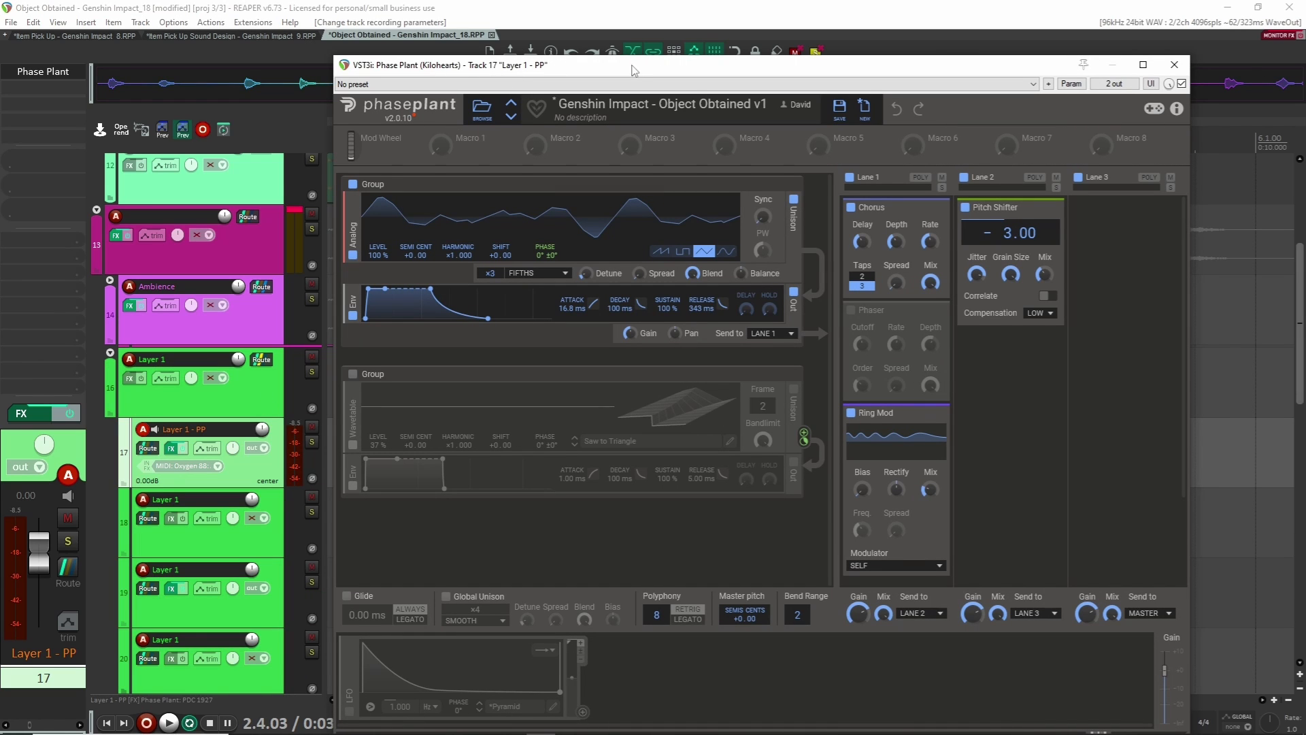
left_click_drag(633, 70, 603, 45)
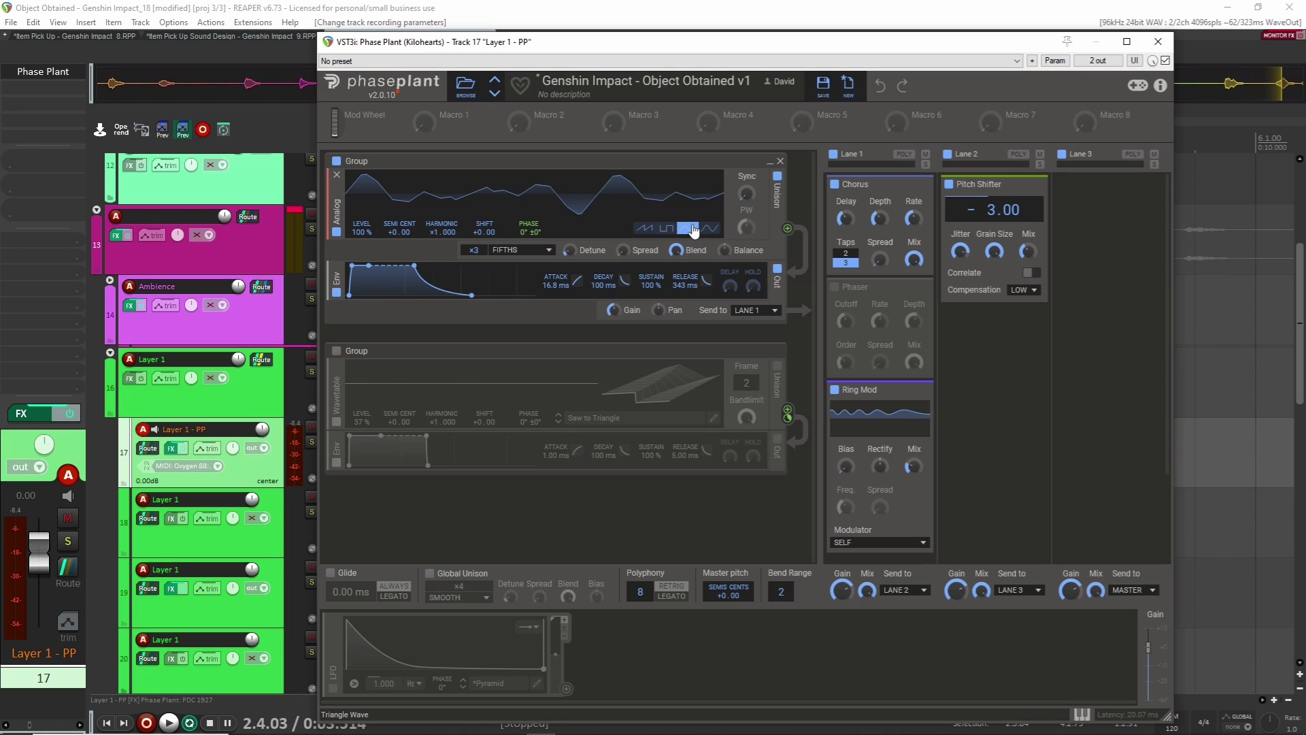
left_click(777, 177)
left_click(778, 177)
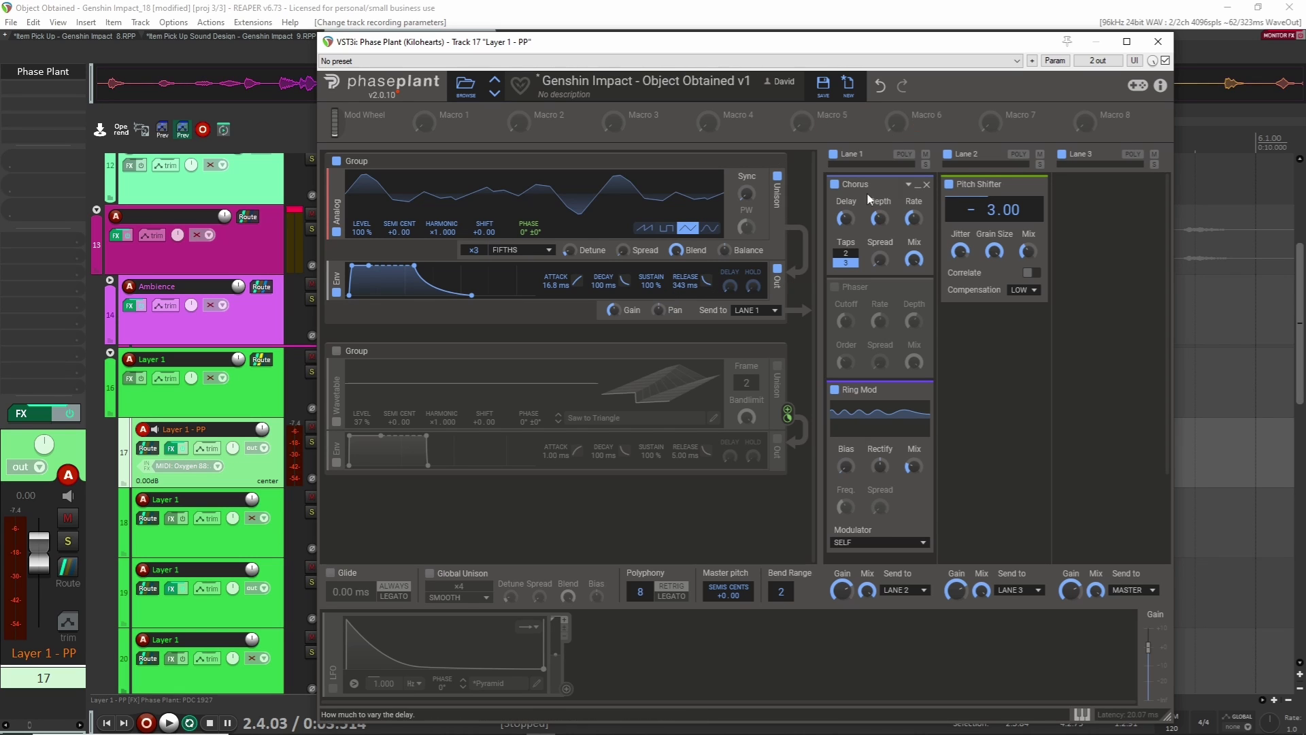
- Bypass the Ring Mod, Chorus and Pitch Shifter effects in Phase Plant to hear the dry synth
left_click(834, 389)
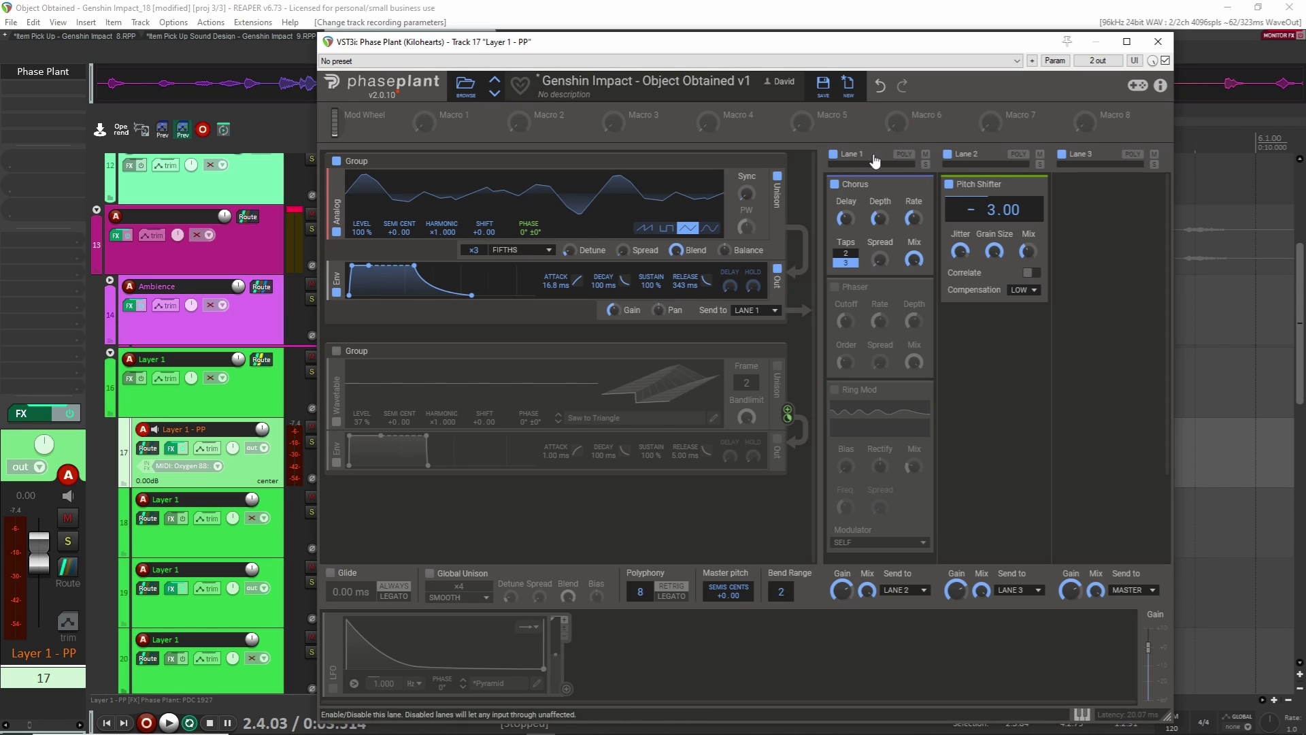
left_click(834, 184)
left_click(950, 185)
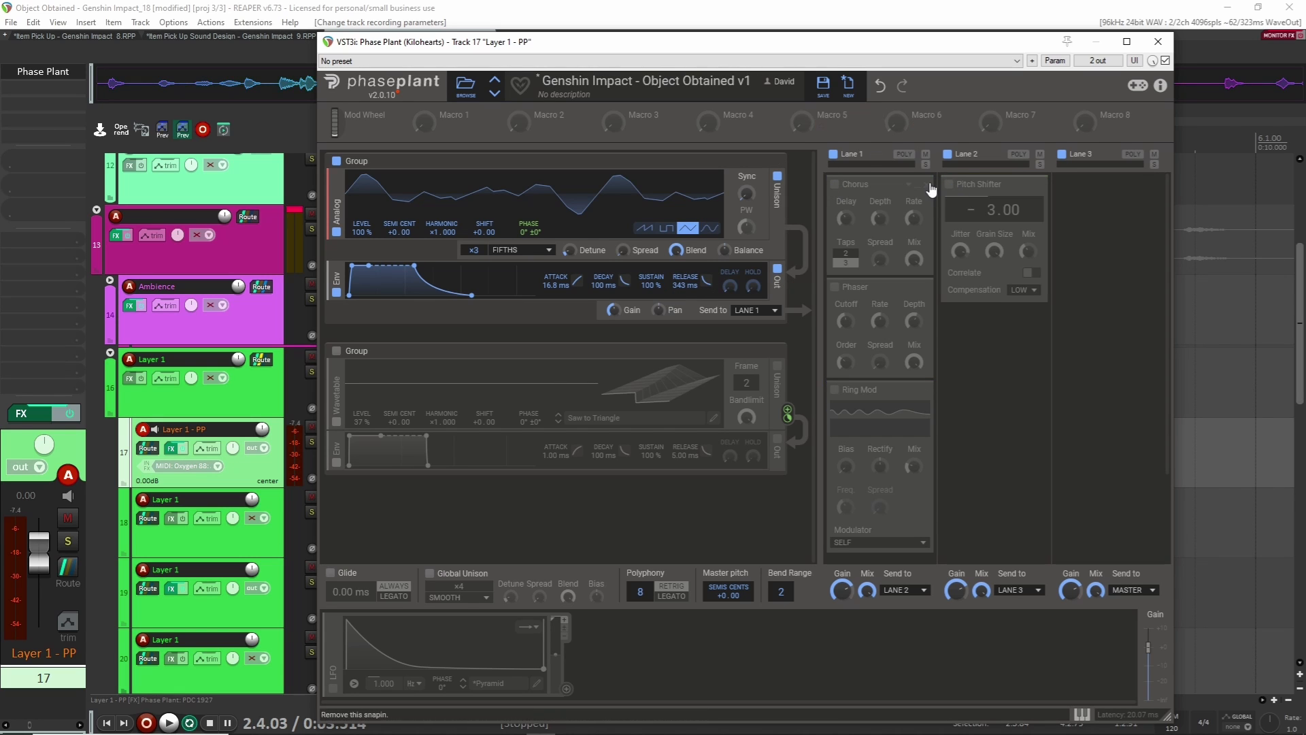
- Re-enable Chorus, Ring Mod and Pitch Shifter one after another, and close the Phase Plant window
left_click(835, 185)
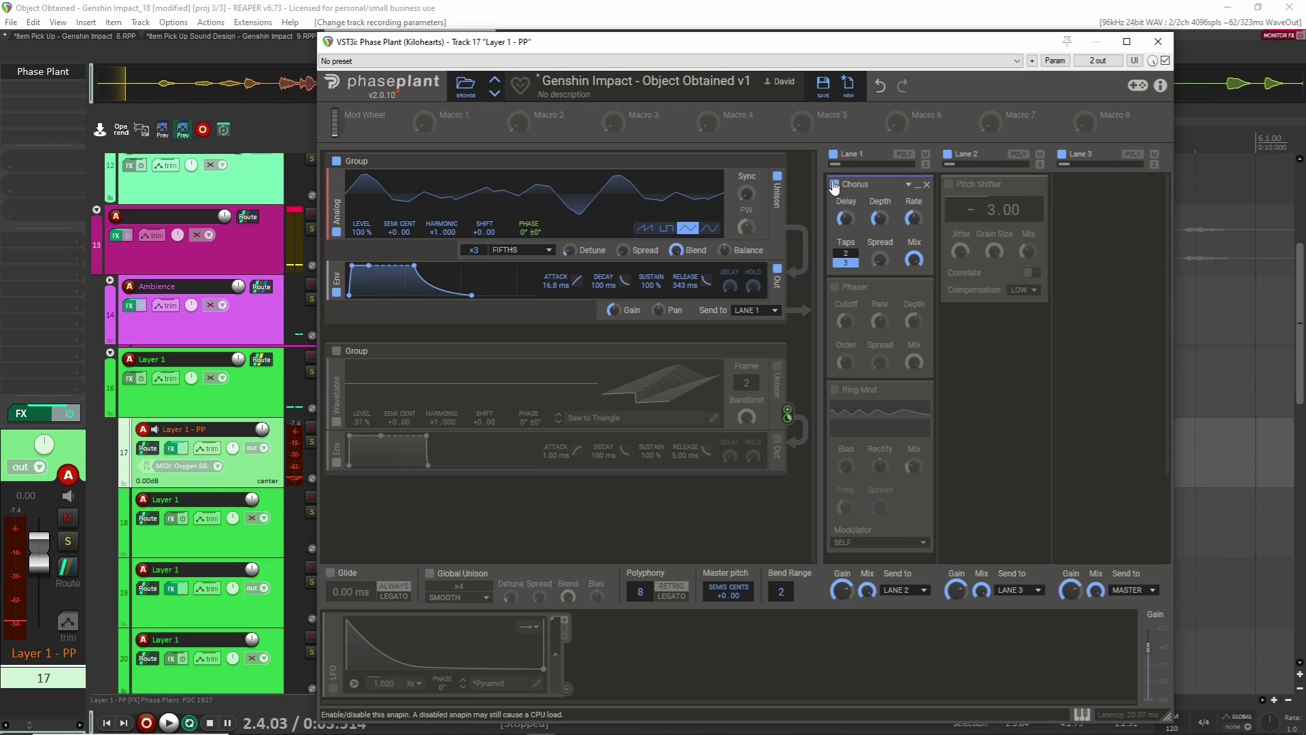
left_click(835, 390)
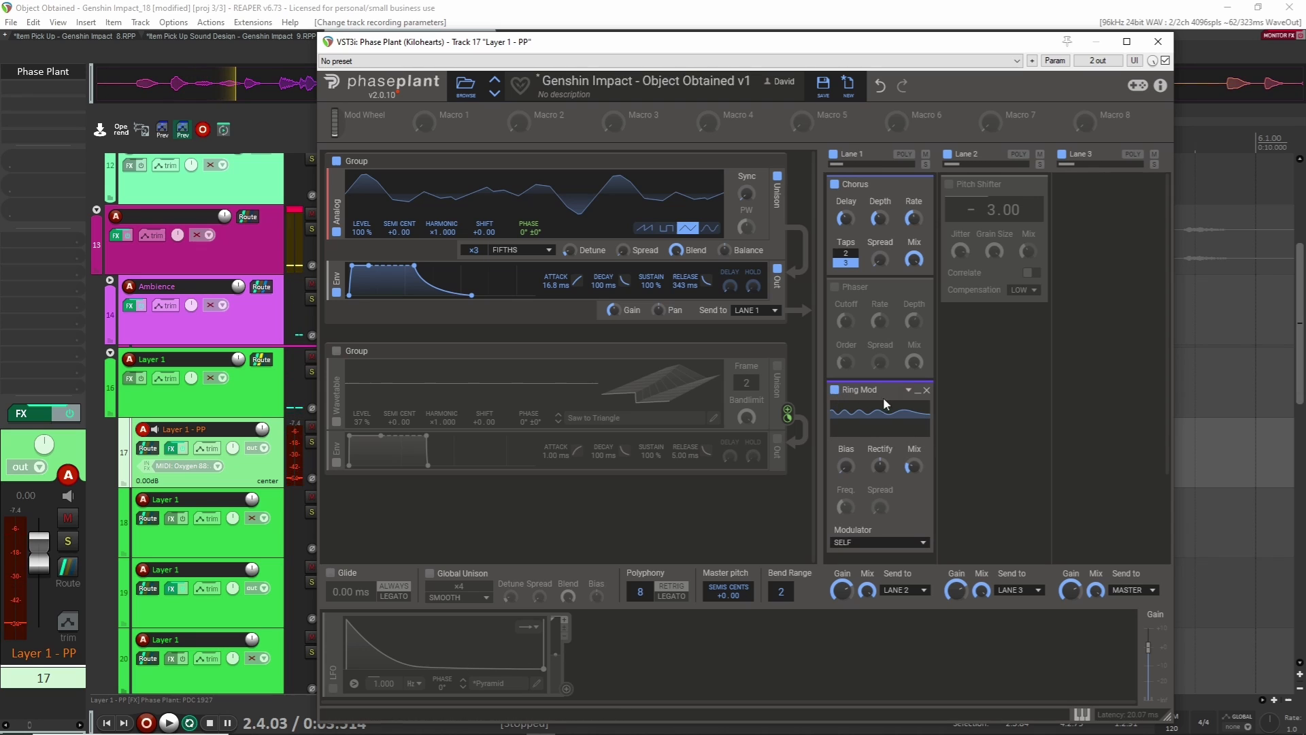
left_click(949, 185)
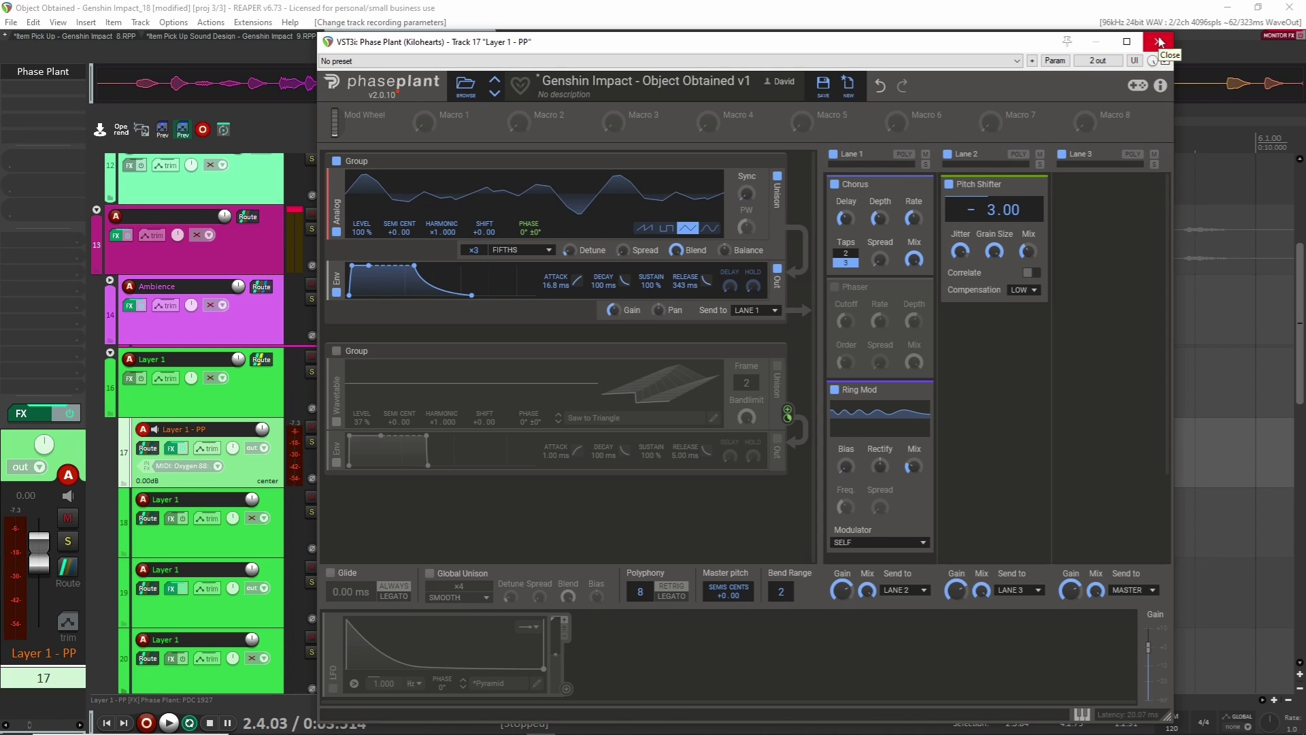
left_click(1160, 42)
- Expand the Layer 2 folder, play it in solo from near marker 3, and clear its solo
scroll(851, 426, "down", 3)
left_click(516, 327)
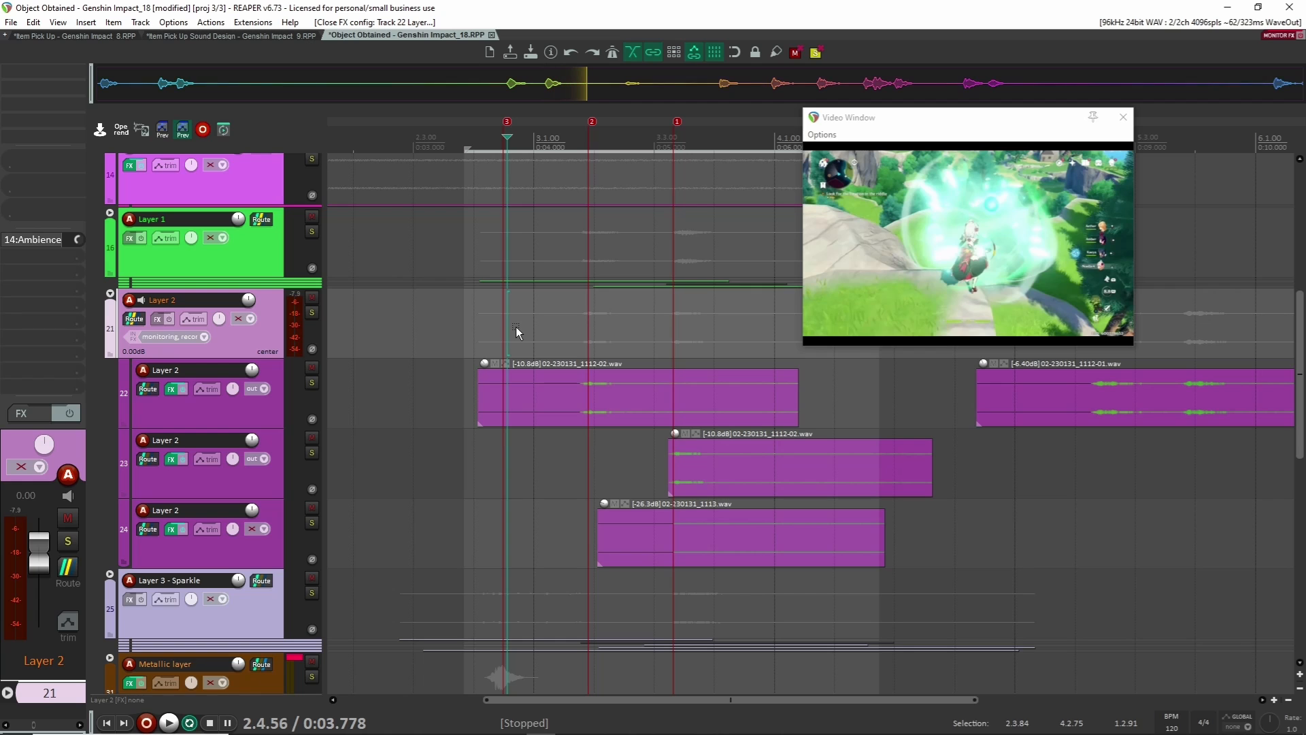
left_click(312, 312)
key("space")
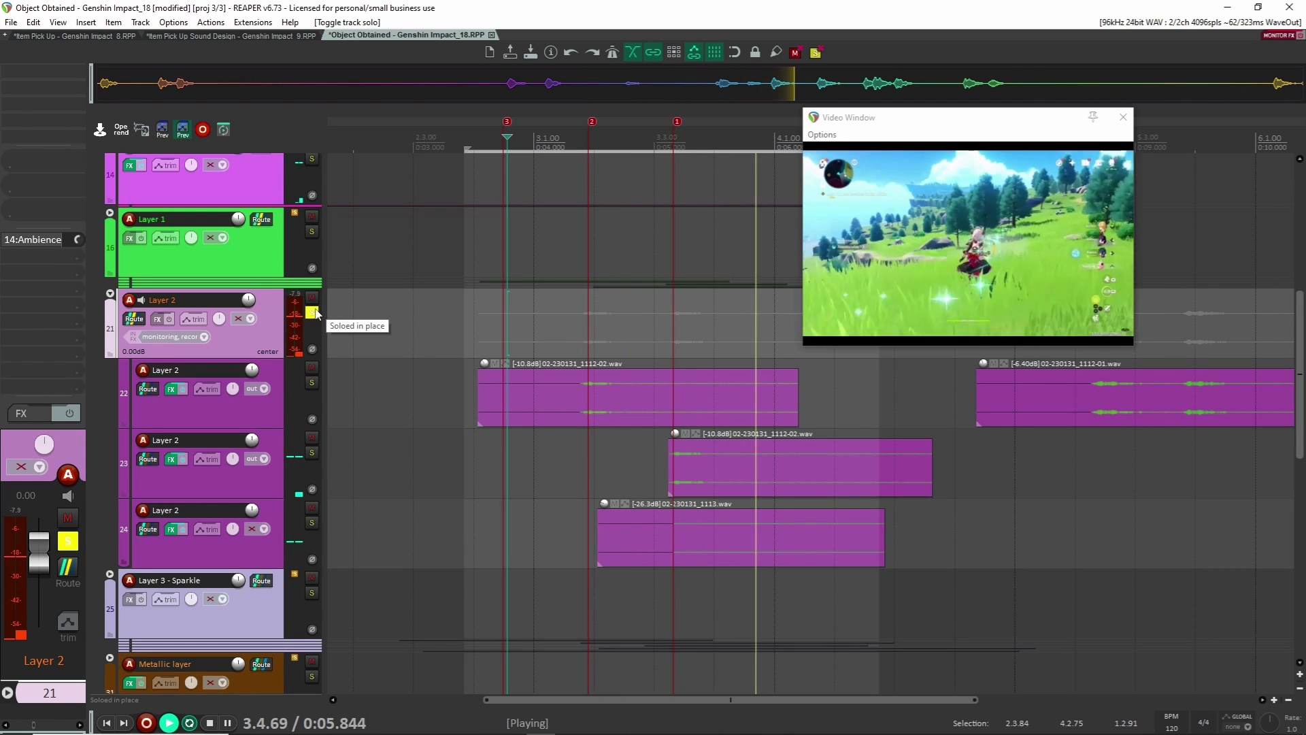
key("space")
left_click(313, 312)
- Open Phase Plant on the first Layer 2 child track, switch Lane 1 off and on to compare the Dual Delay, and close it
left_click(280, 393)
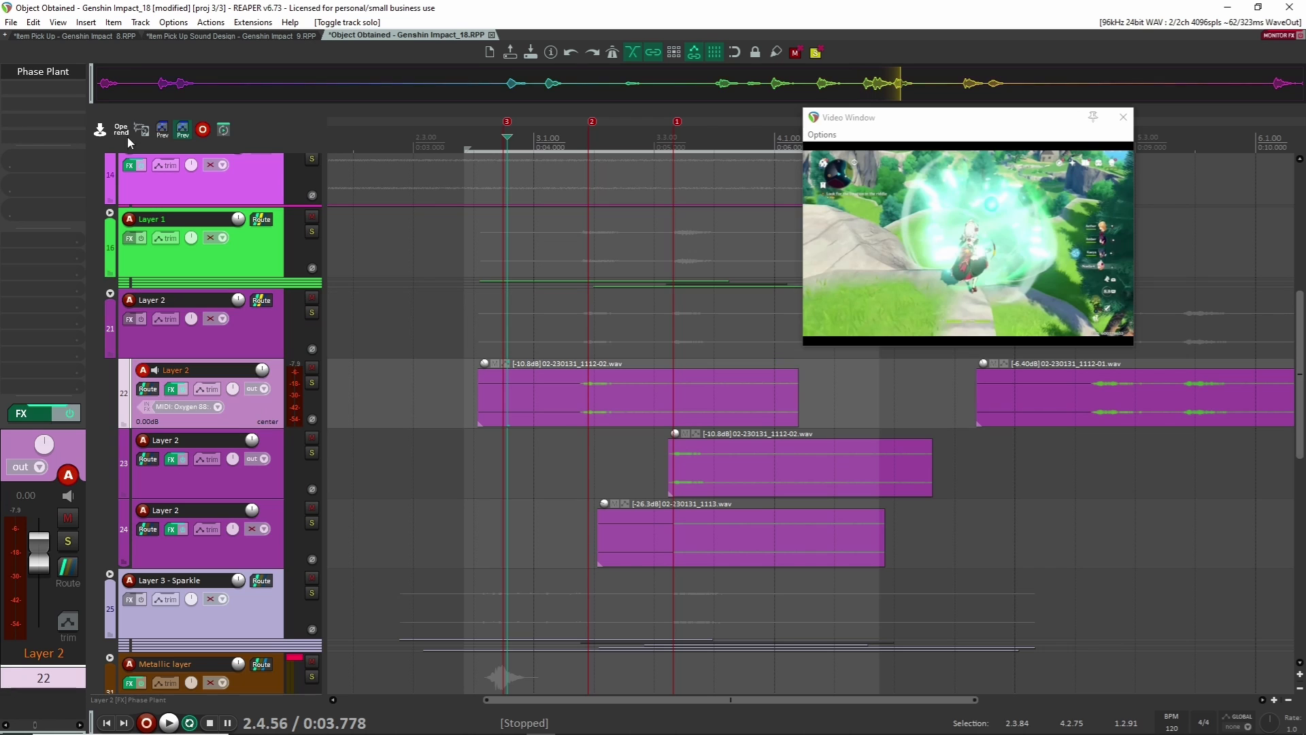
left_click(40, 72)
left_click_drag(672, 66, 654, 47)
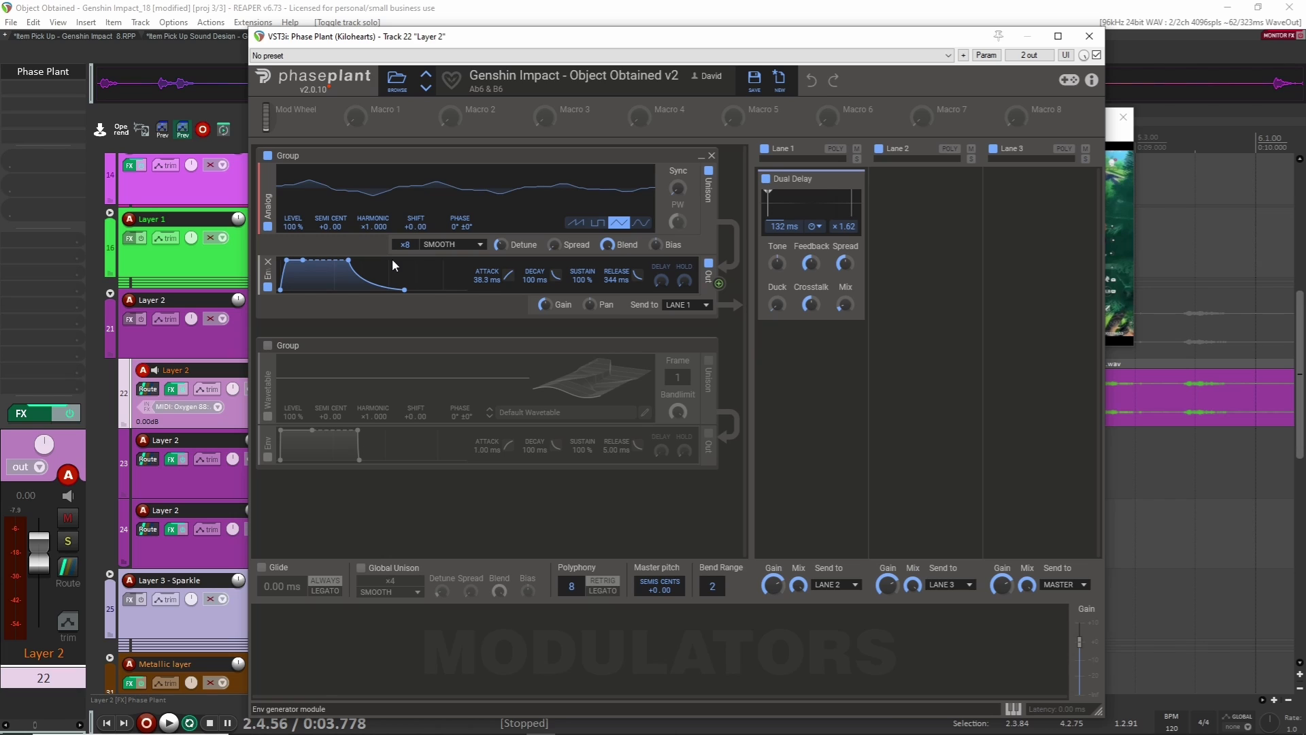
left_click(764, 149)
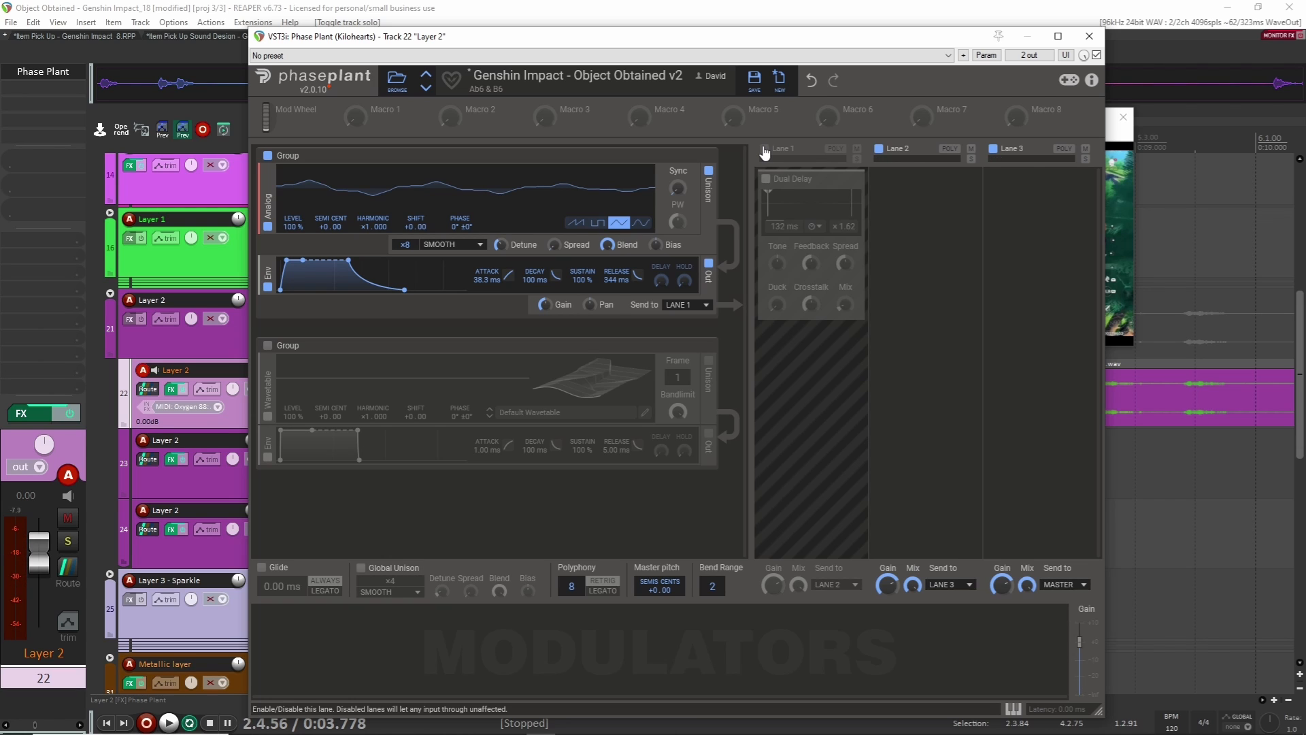
left_click(762, 149)
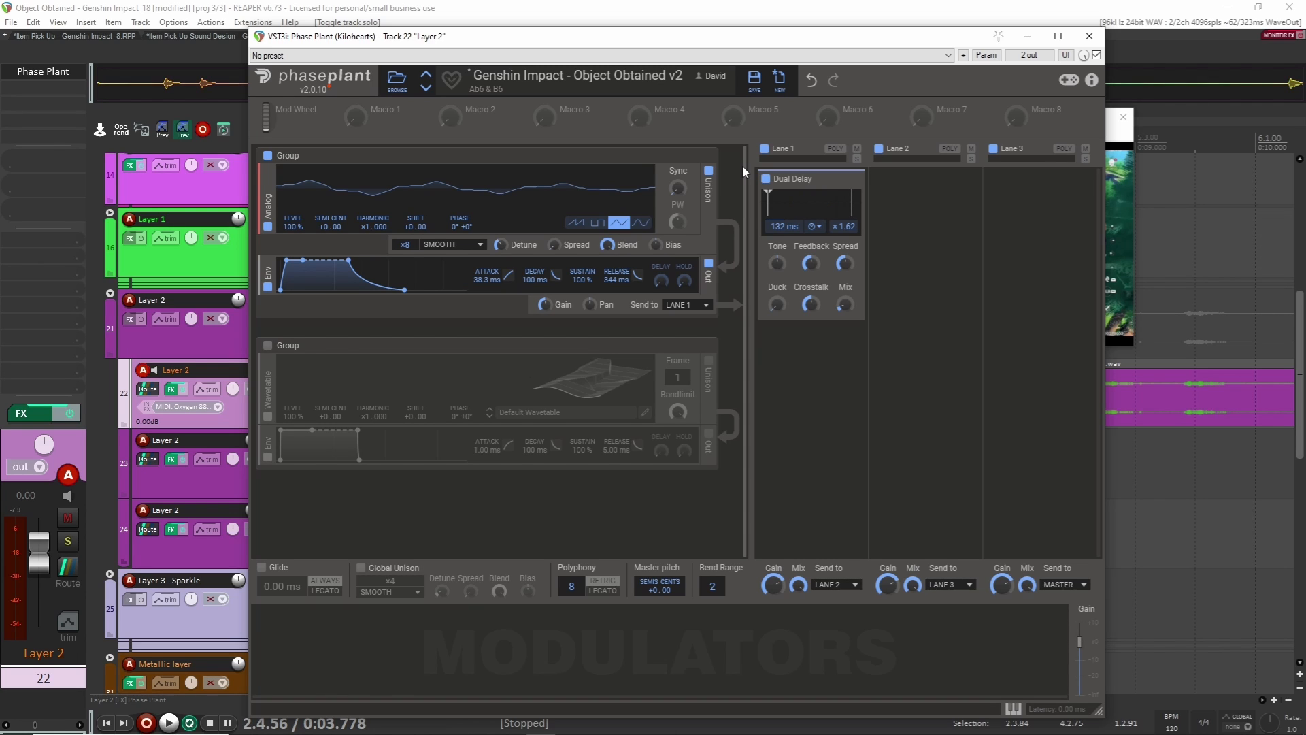
left_click(1089, 36)
- Replay the Layer 2 folder in solo, stop playback, and remove the solo
left_click(313, 313)
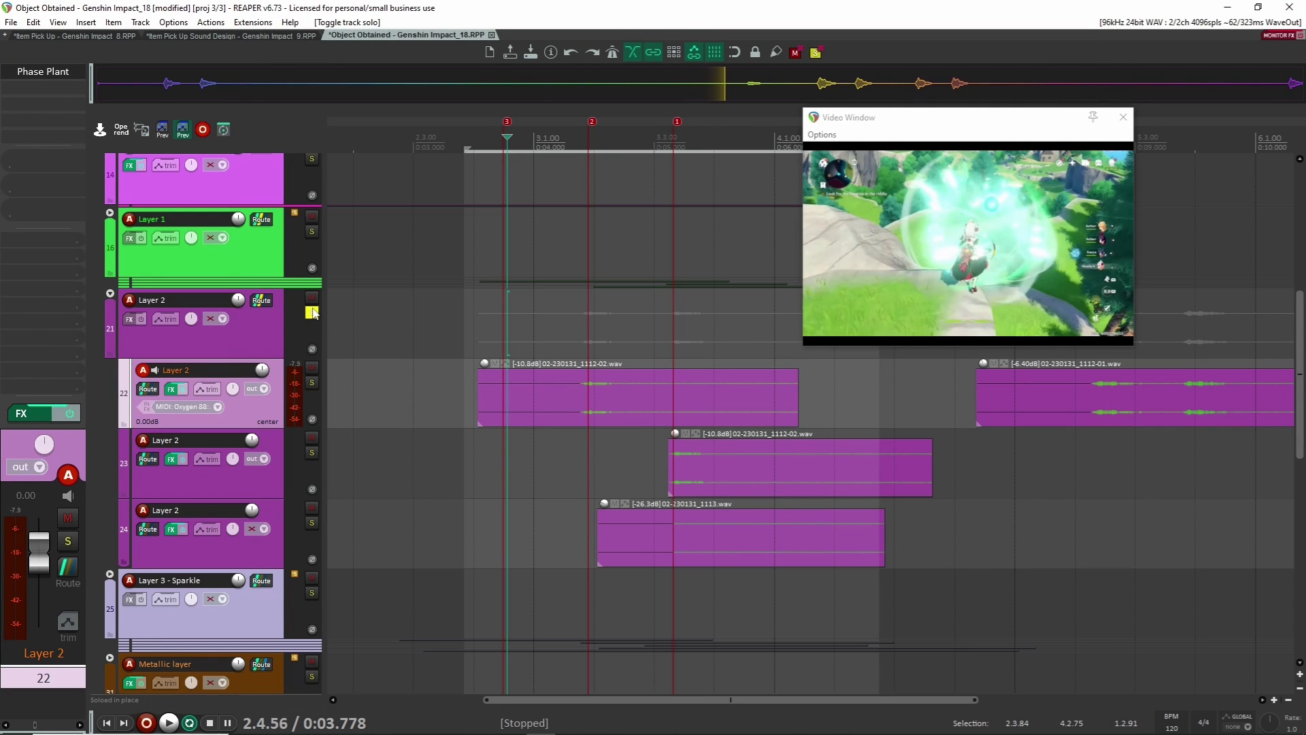
key("space")
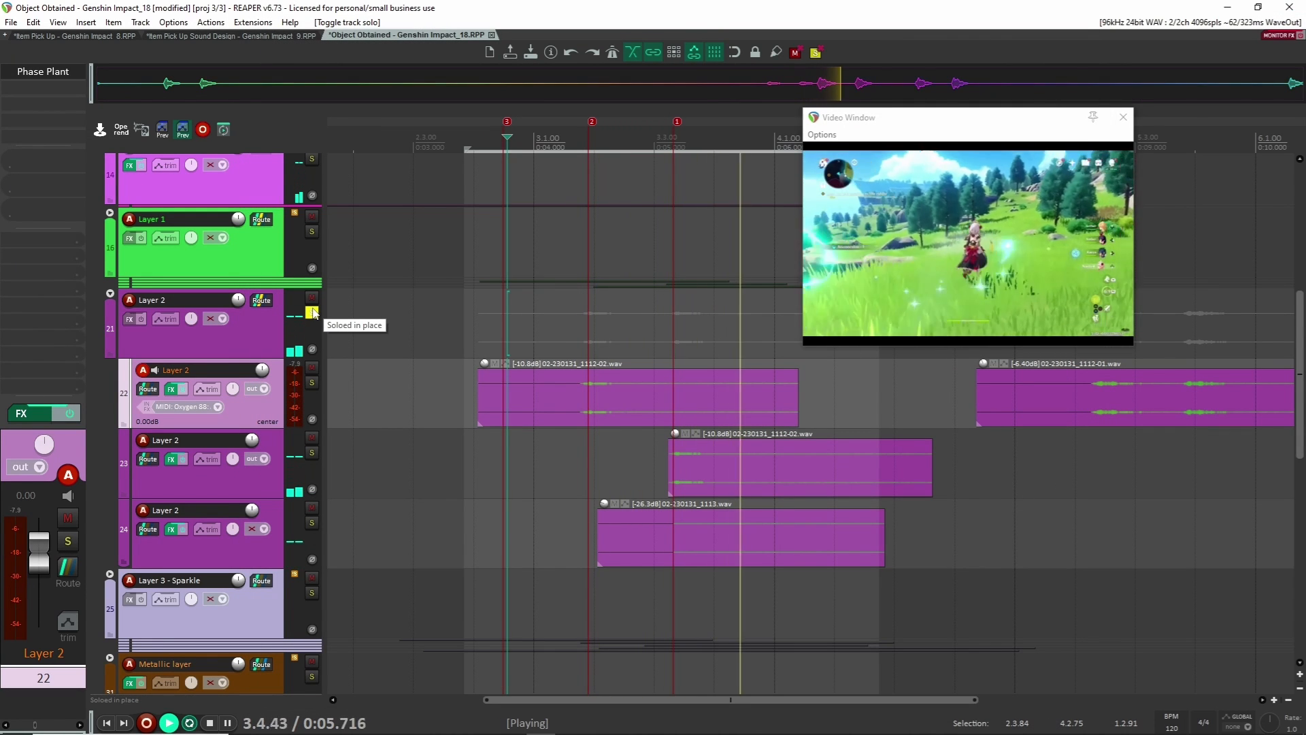
left_click(312, 312)
key("space")
- Solo the Layer 1 folder and play it alone
left_click(311, 232)
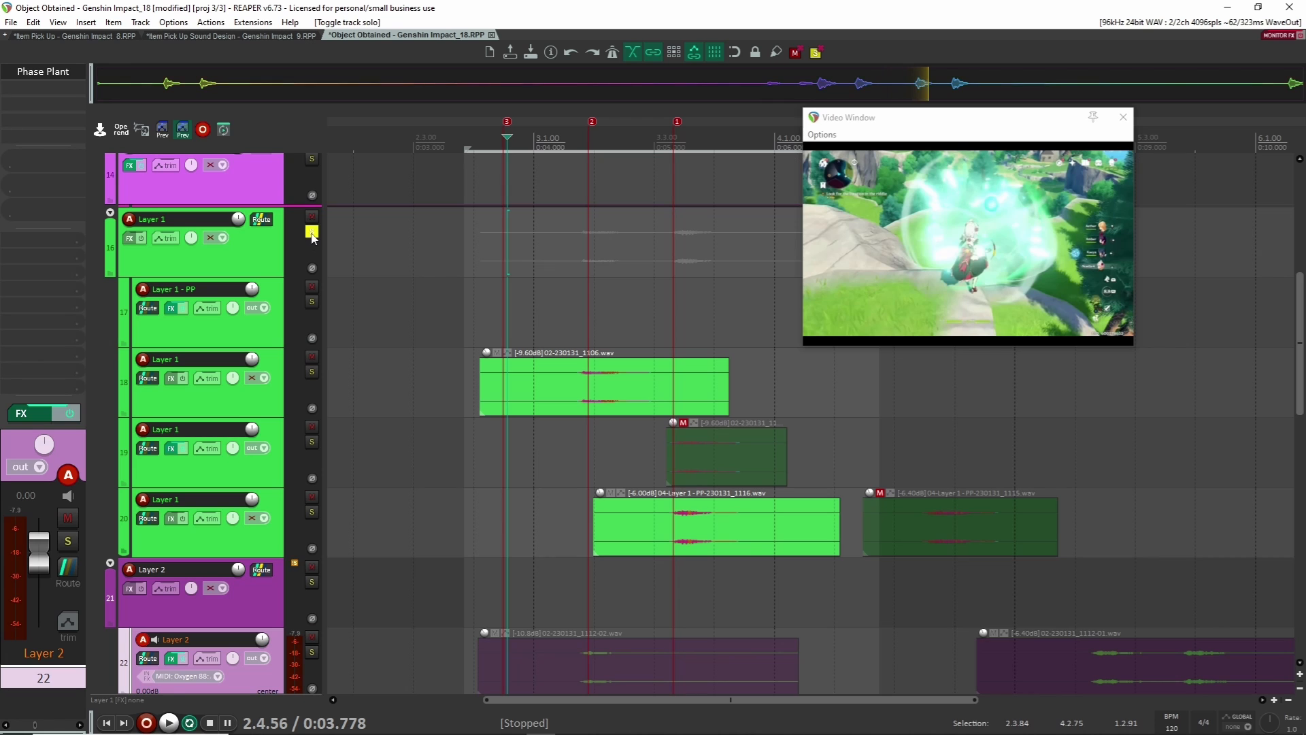
left_click(251, 257)
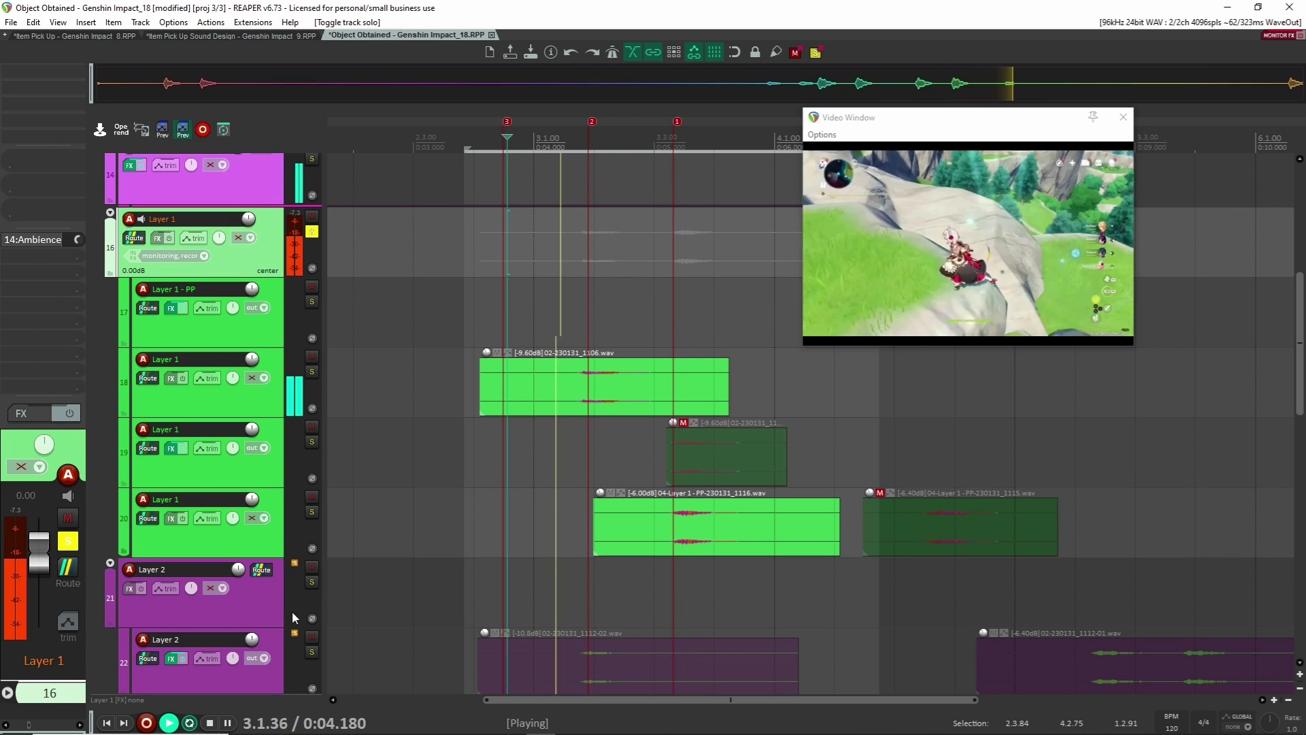
key("space")
- Add Layer 2 to the solo, play it together with Layer 1, and unsolo Layer 2
left_click(312, 583)
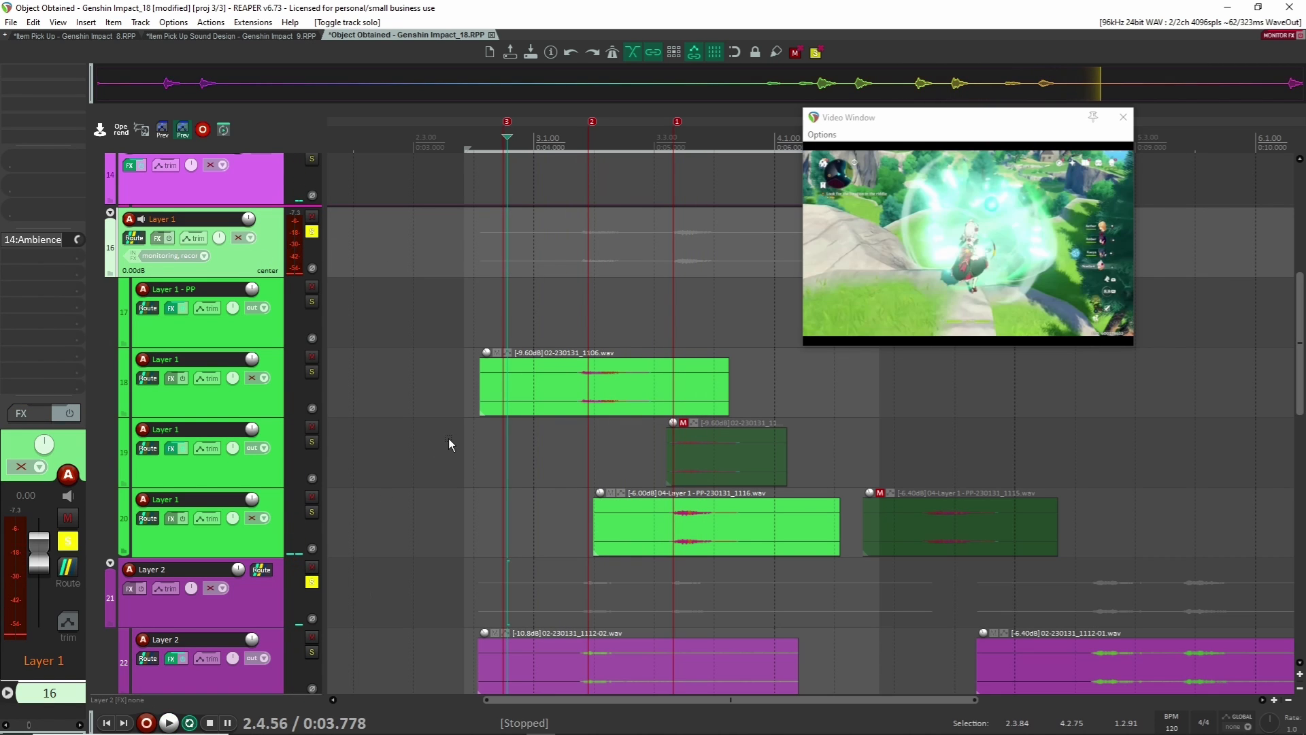
key("space")
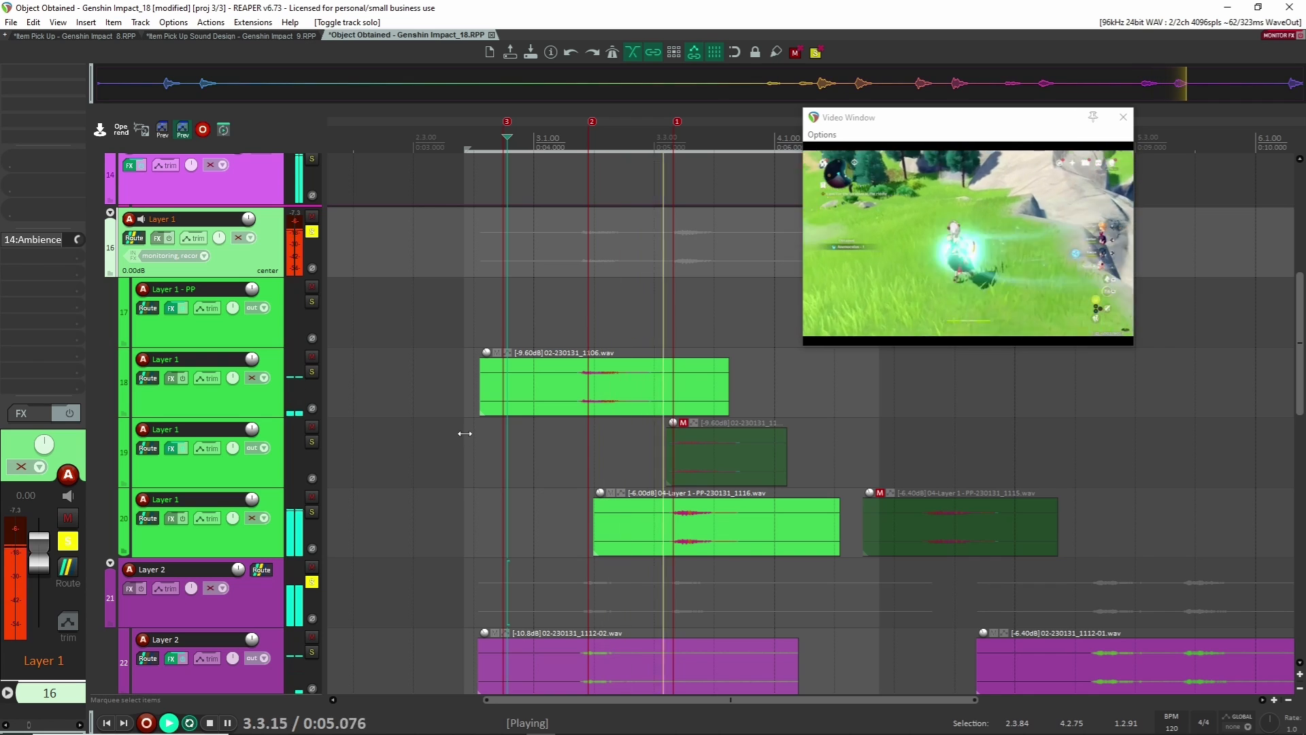
left_click(313, 582)
key("space")
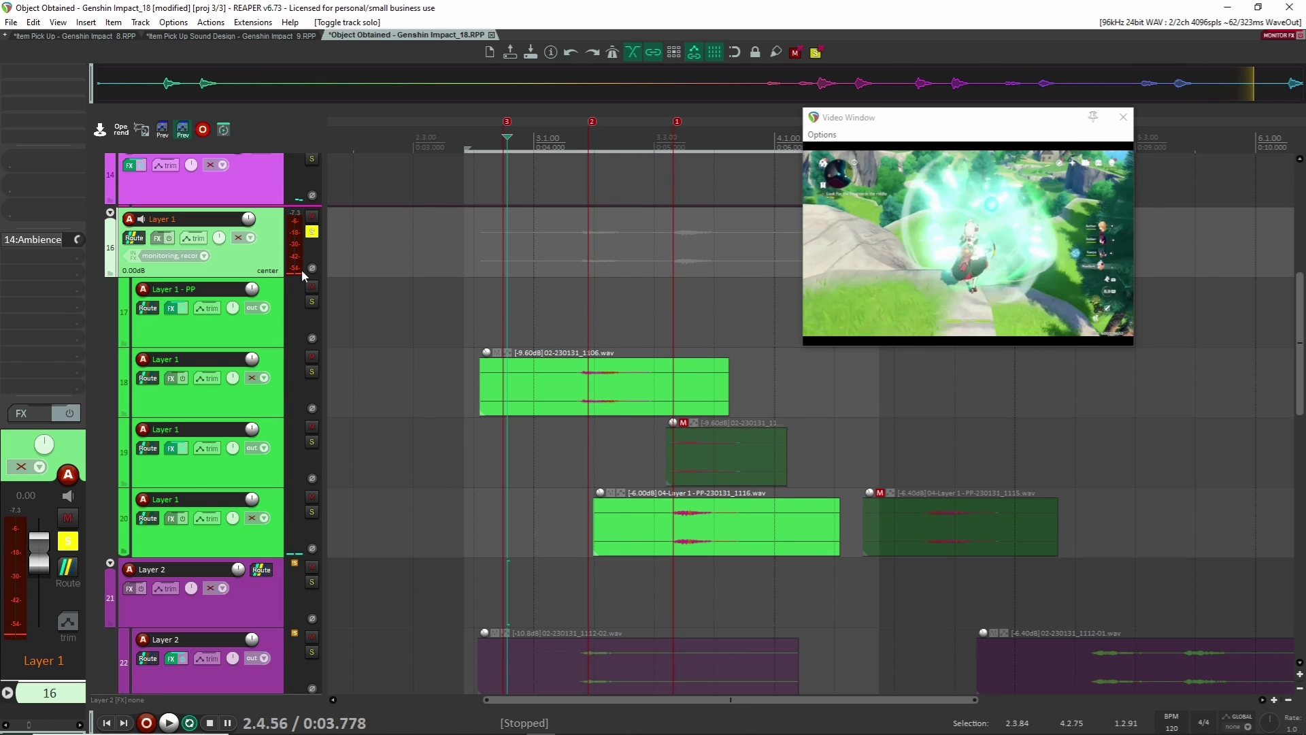
- Clear the Layer 1 solo and collapse the Layer 1 and Layer 2 folders
left_click(312, 233)
left_click(110, 213)
left_click(108, 294)
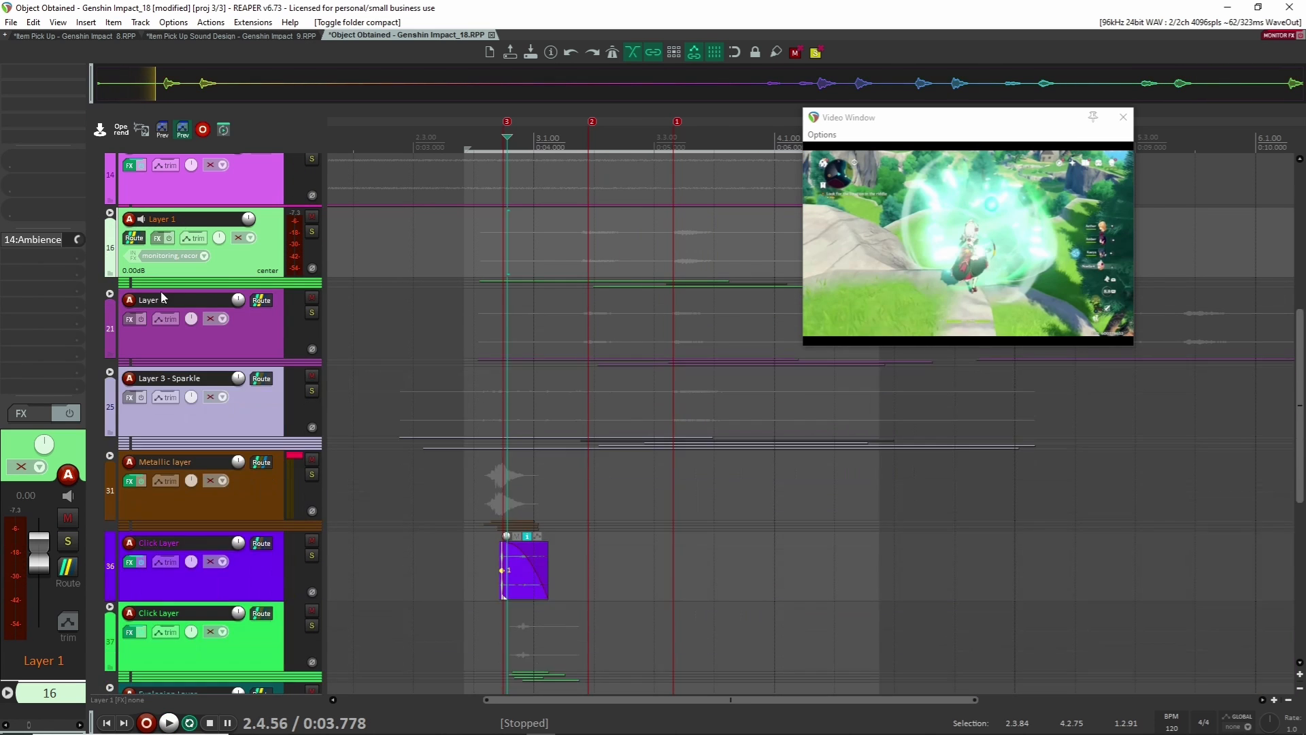
- Expand and solo the Layer 3 - Sparkle folder, and look over the recordings on its child tracks
scroll(451, 431, "up", 4)
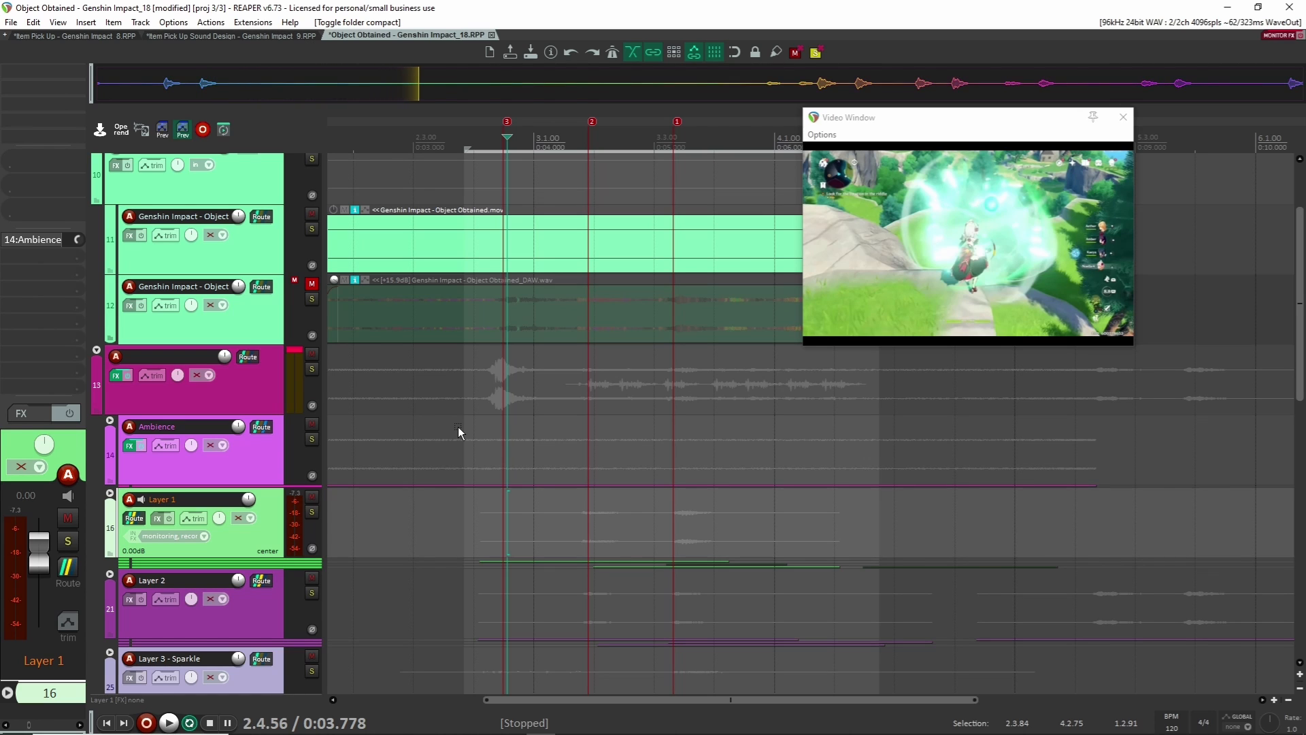
scroll(469, 455, "down", 4)
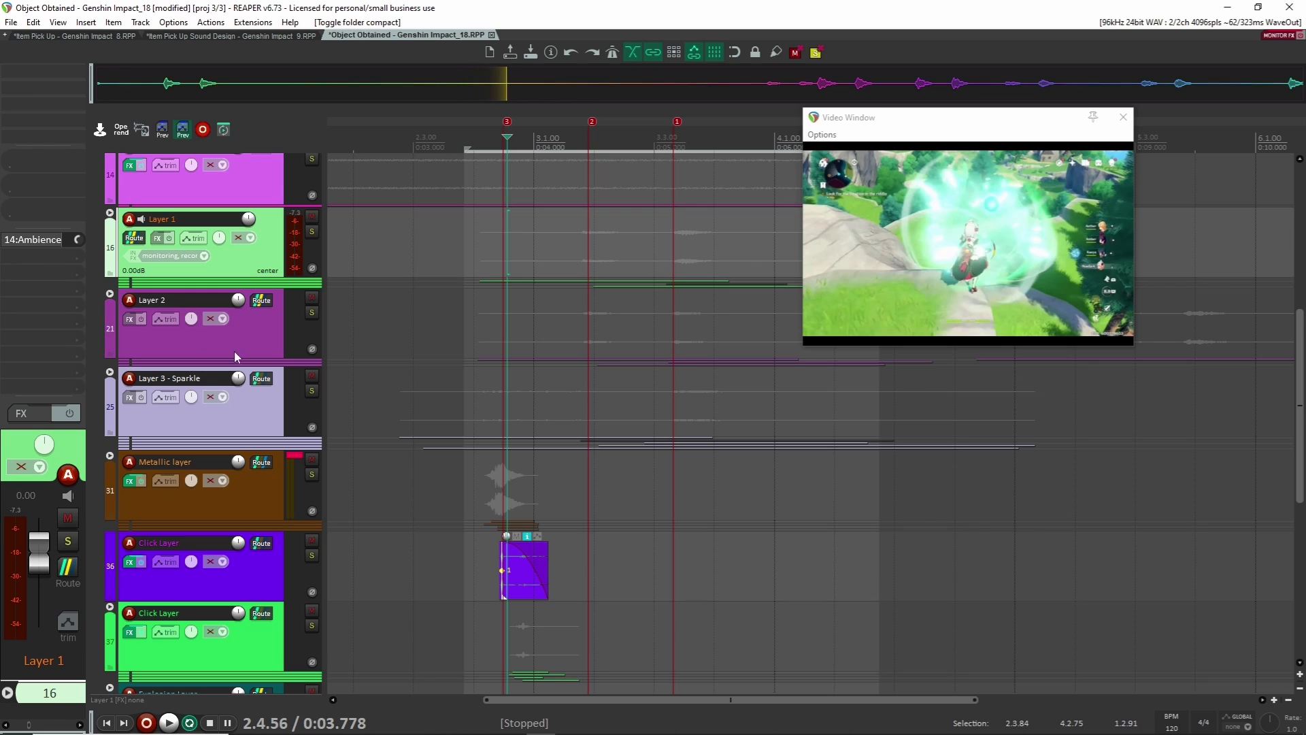
left_click(121, 385)
left_click(312, 391)
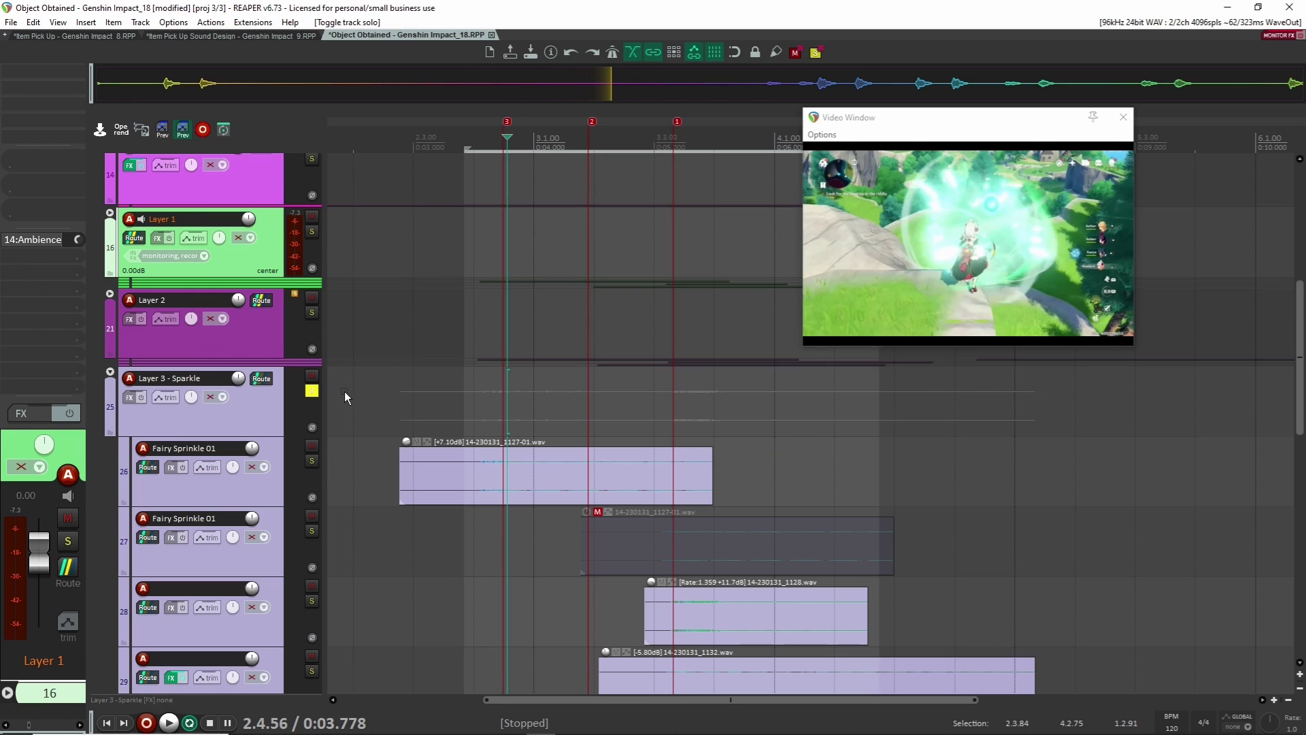
scroll(381, 388, "down", 3)
scroll(417, 384, "up", 3)
left_click(508, 399)
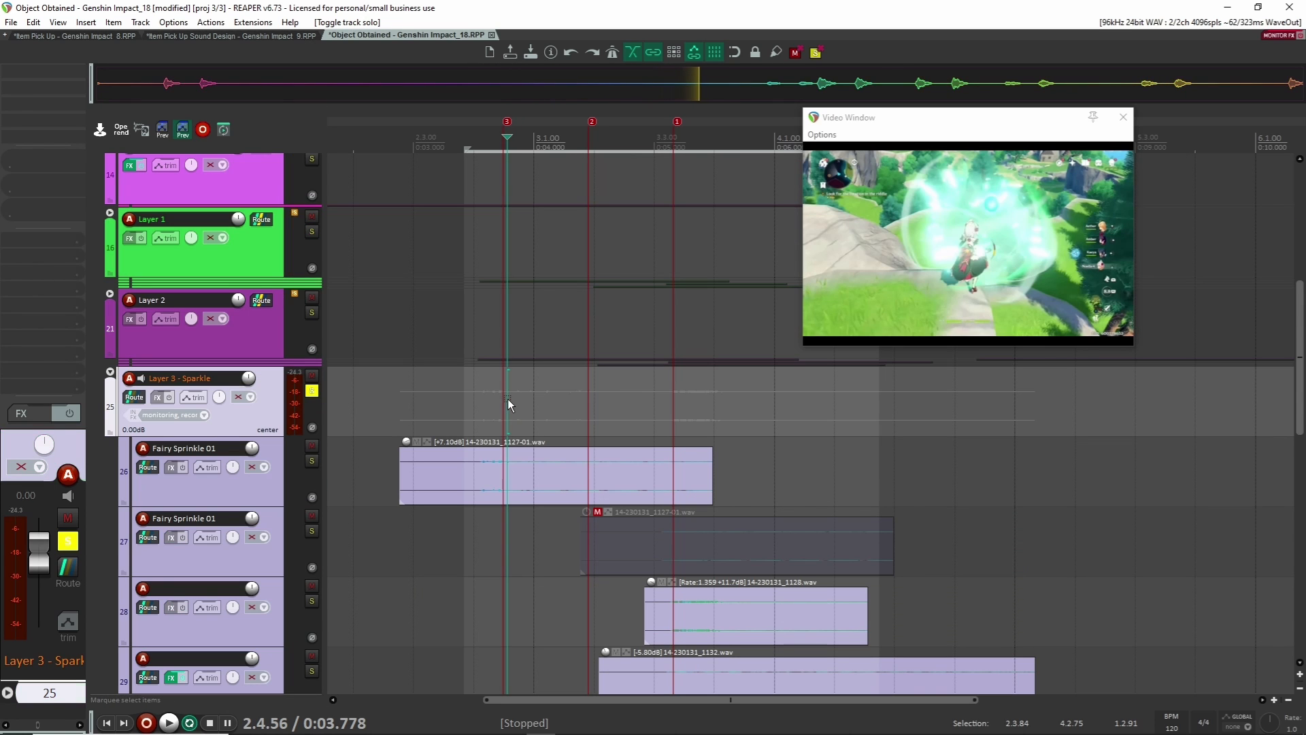
scroll(585, 405, "down", 2)
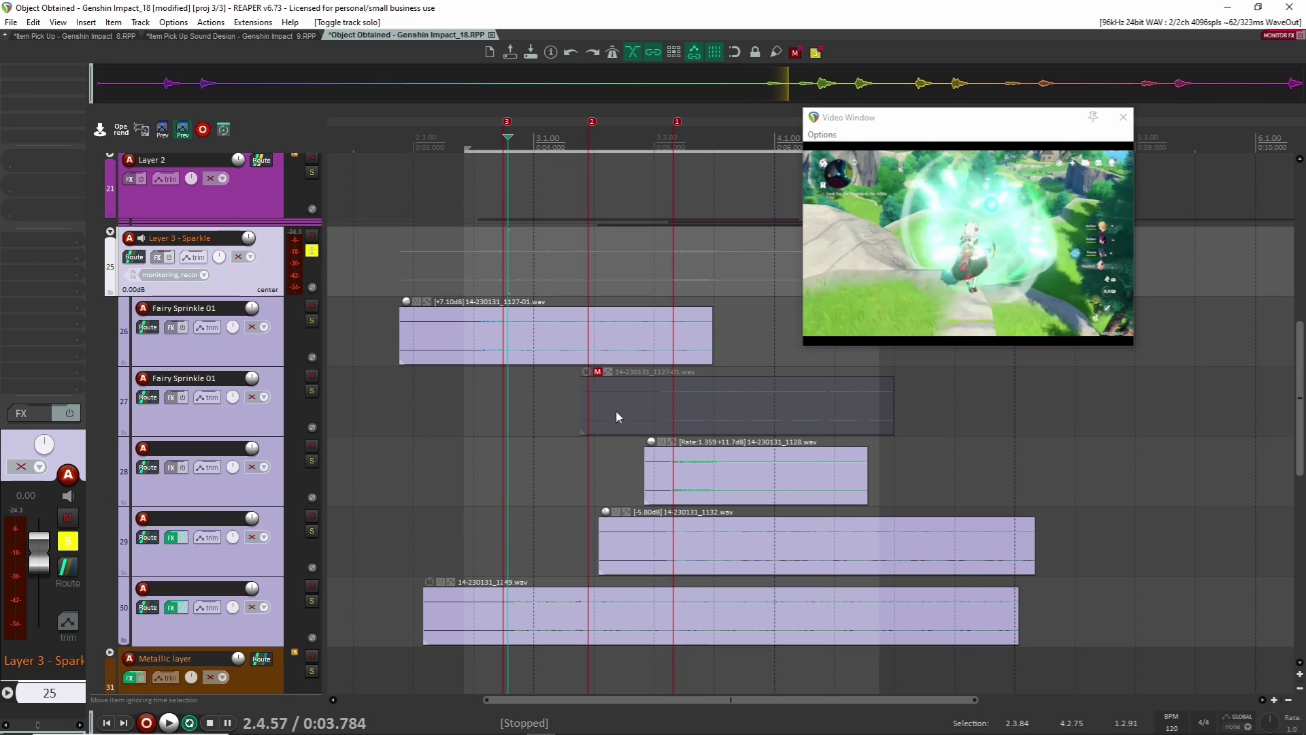
- Solo child tracks 28 and 29 inside Layer 3 - Sparkle and play them together from 0:04.248
left_click(563, 333)
key("Down")
key("Down")
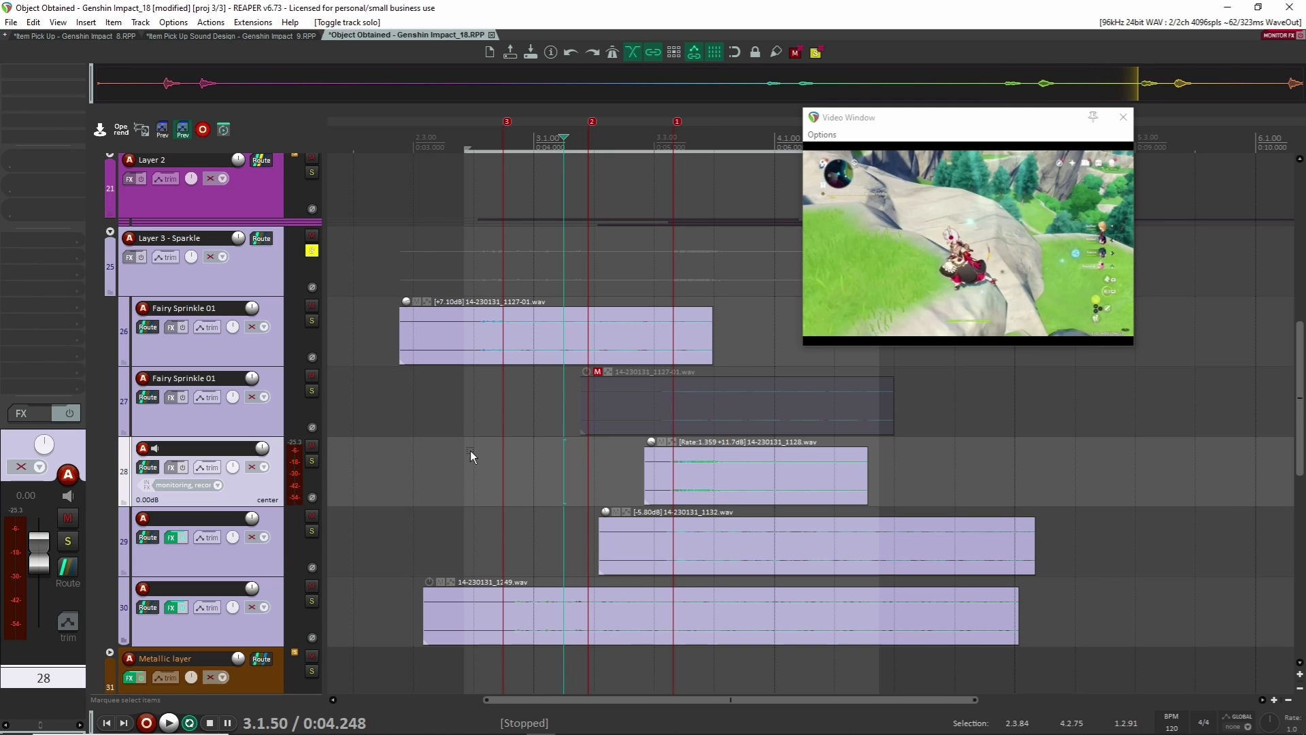
left_click_drag(315, 465, 308, 534)
key("space")
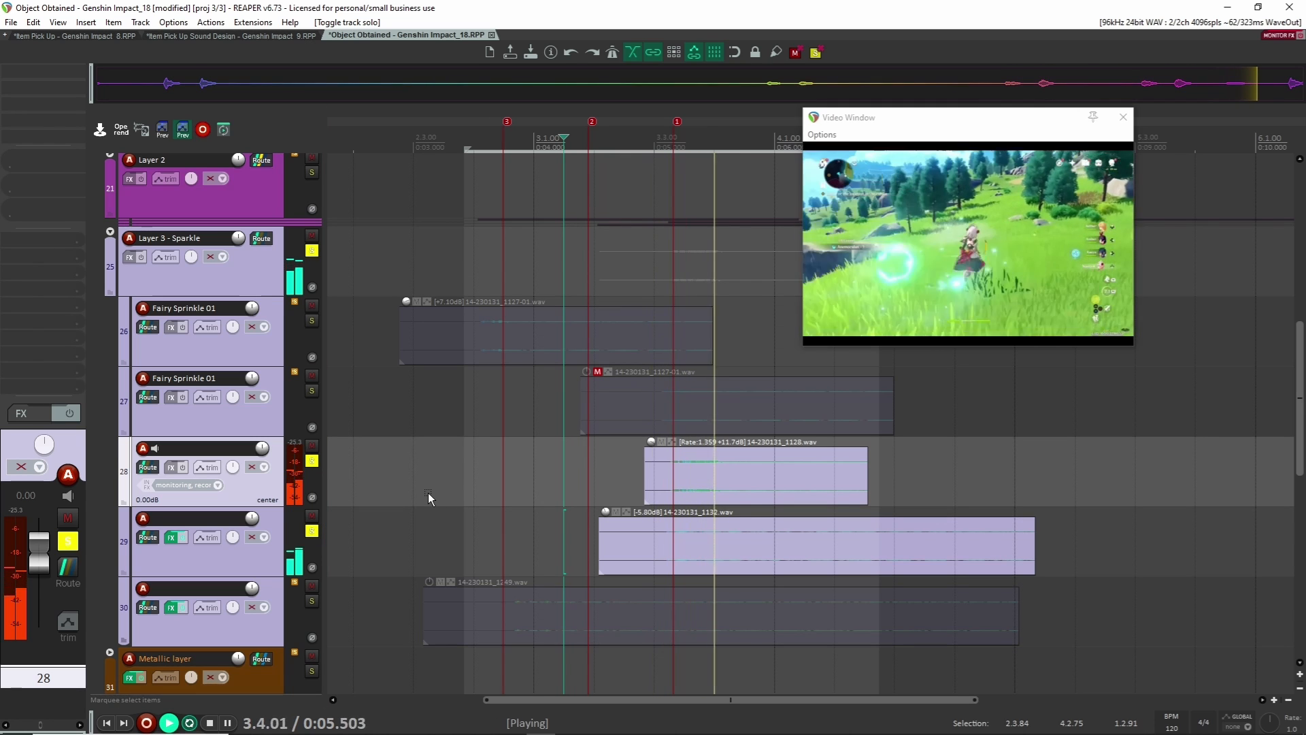
- Drop track 29 from the solo, play track 28 alone, and unsolo it
key("space")
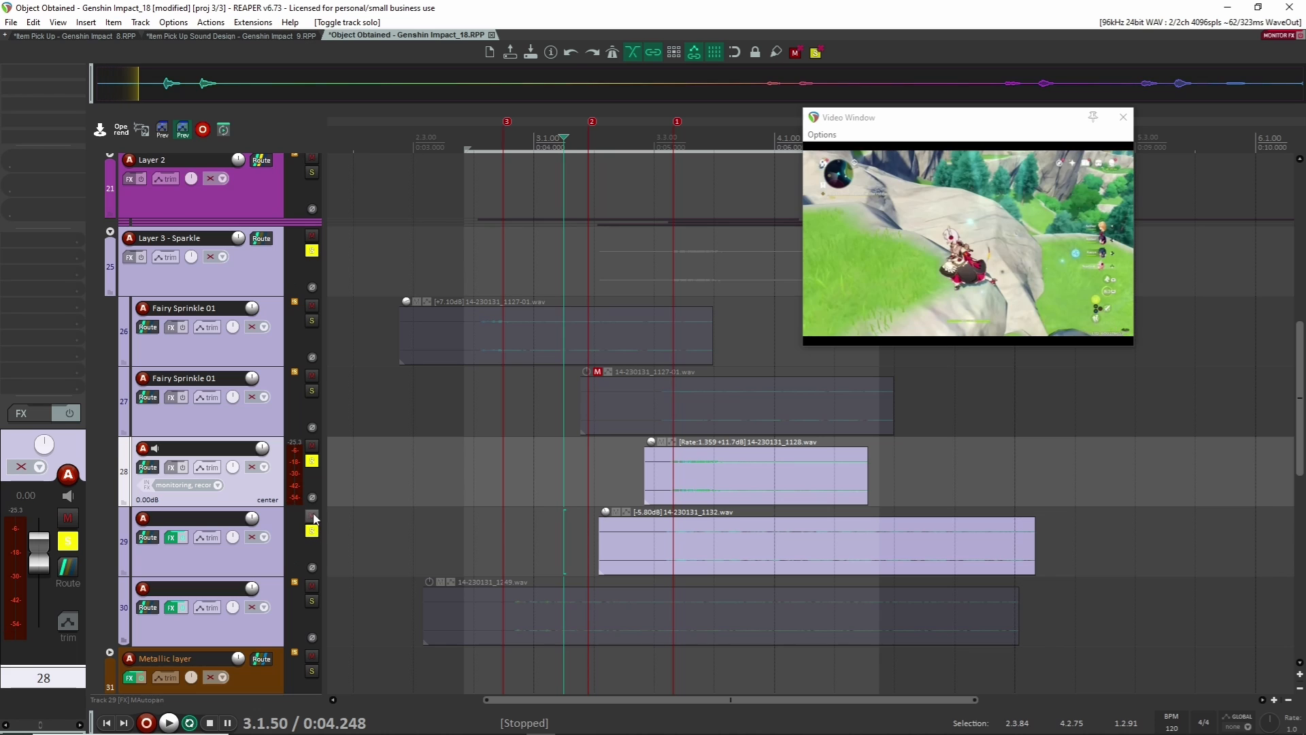
left_click(312, 529)
key("space")
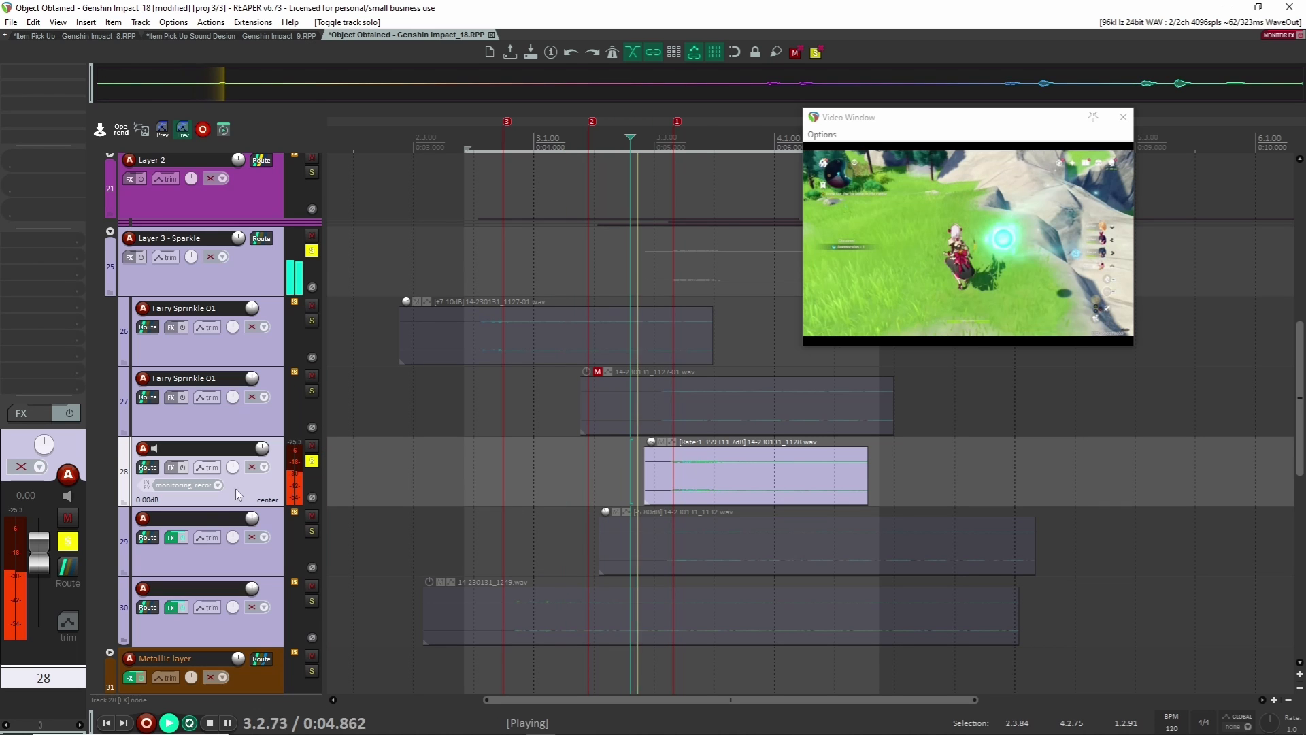
left_click(311, 461)
key("space")
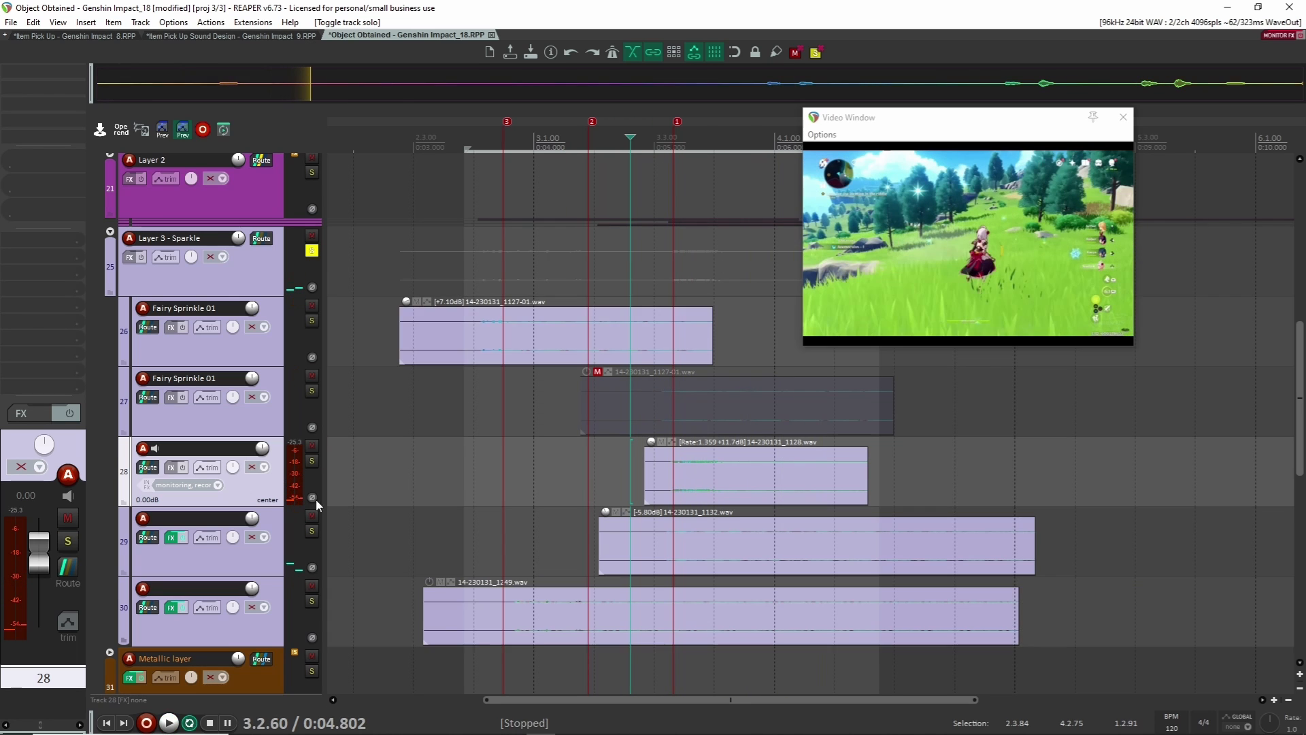
- Solo track 29, play it alone, and inspect its MAutopan settings
left_click(312, 531)
key("space")
left_click(256, 554)
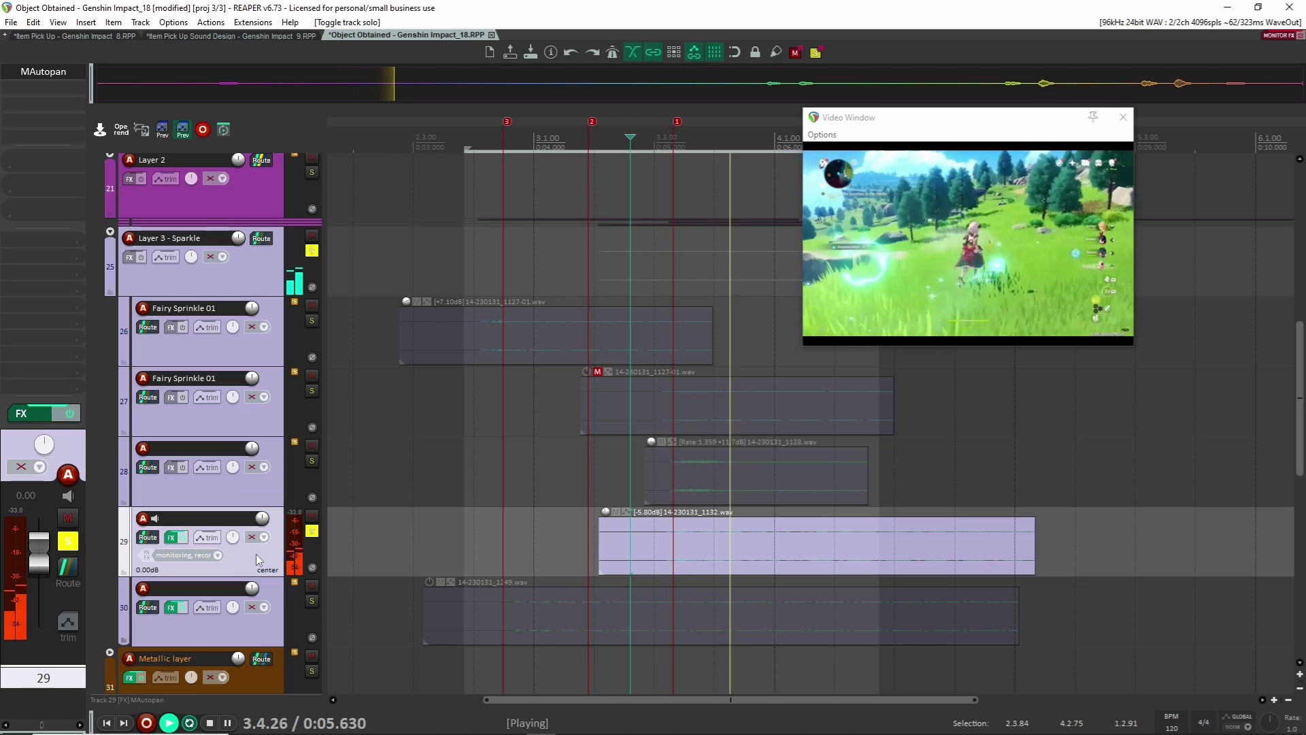
key("space")
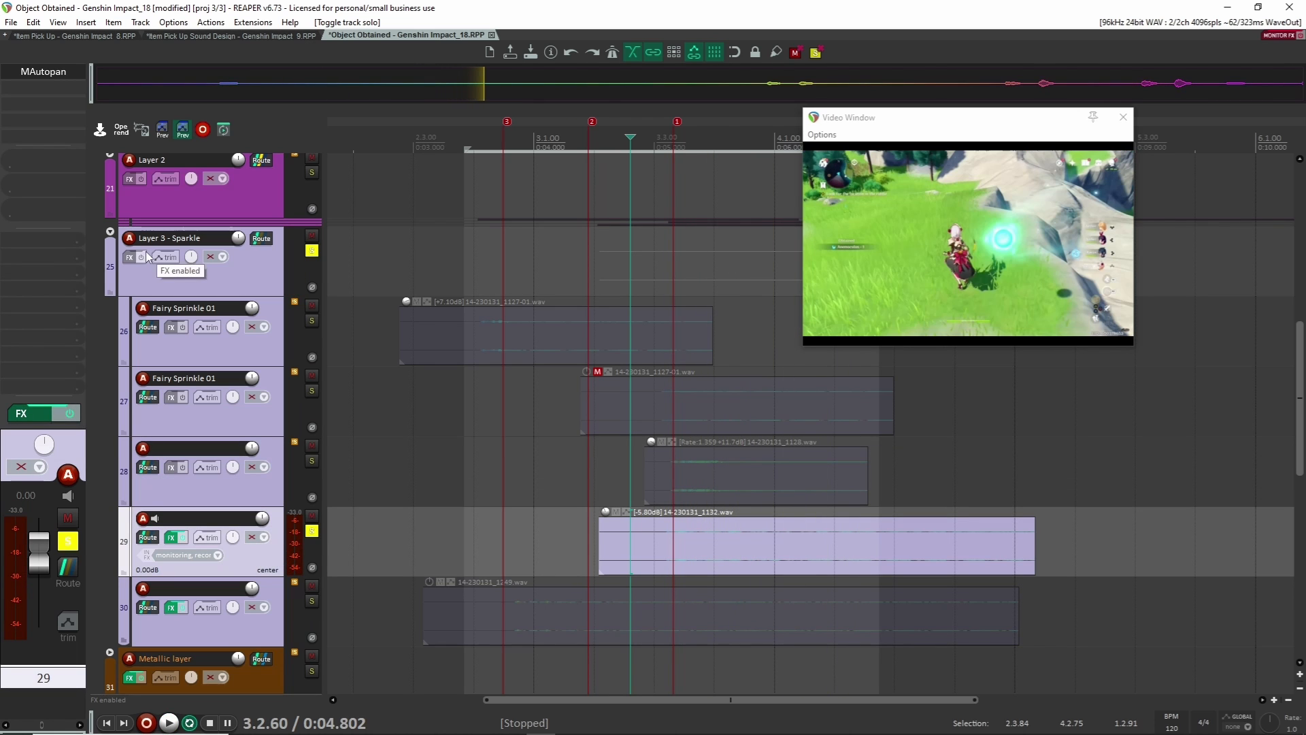
left_click(43, 82)
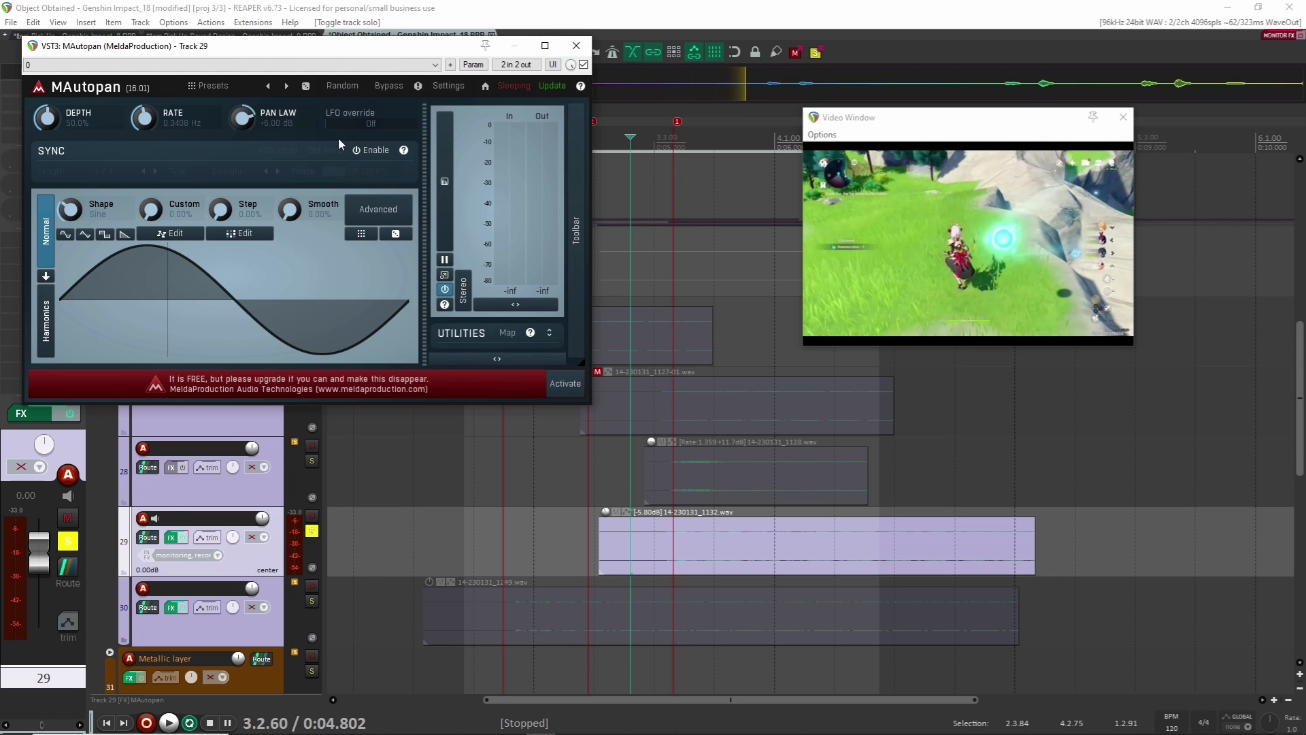
left_click(577, 47)
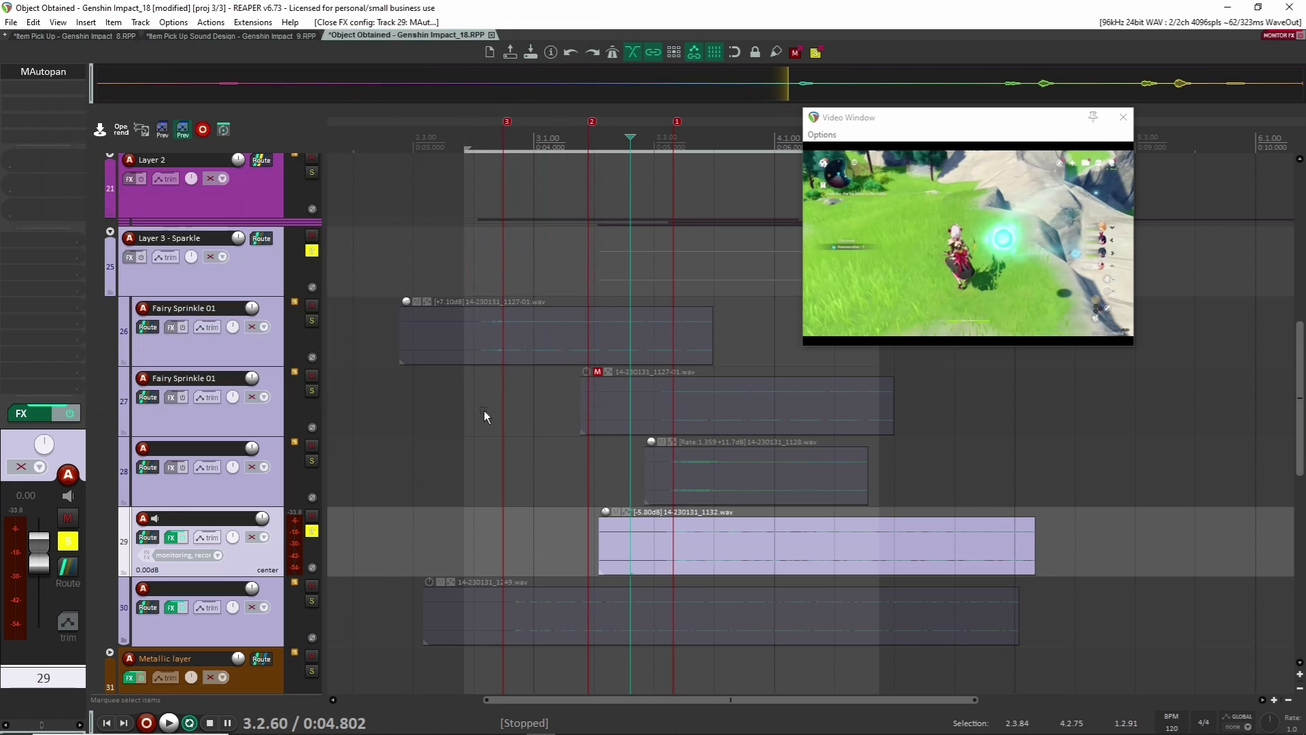
- Clear the track 29 solo and select the recordings on tracks 28 and 29 in turn to compare them
left_click(303, 536)
left_click(253, 492)
left_click(312, 531)
left_click(730, 469)
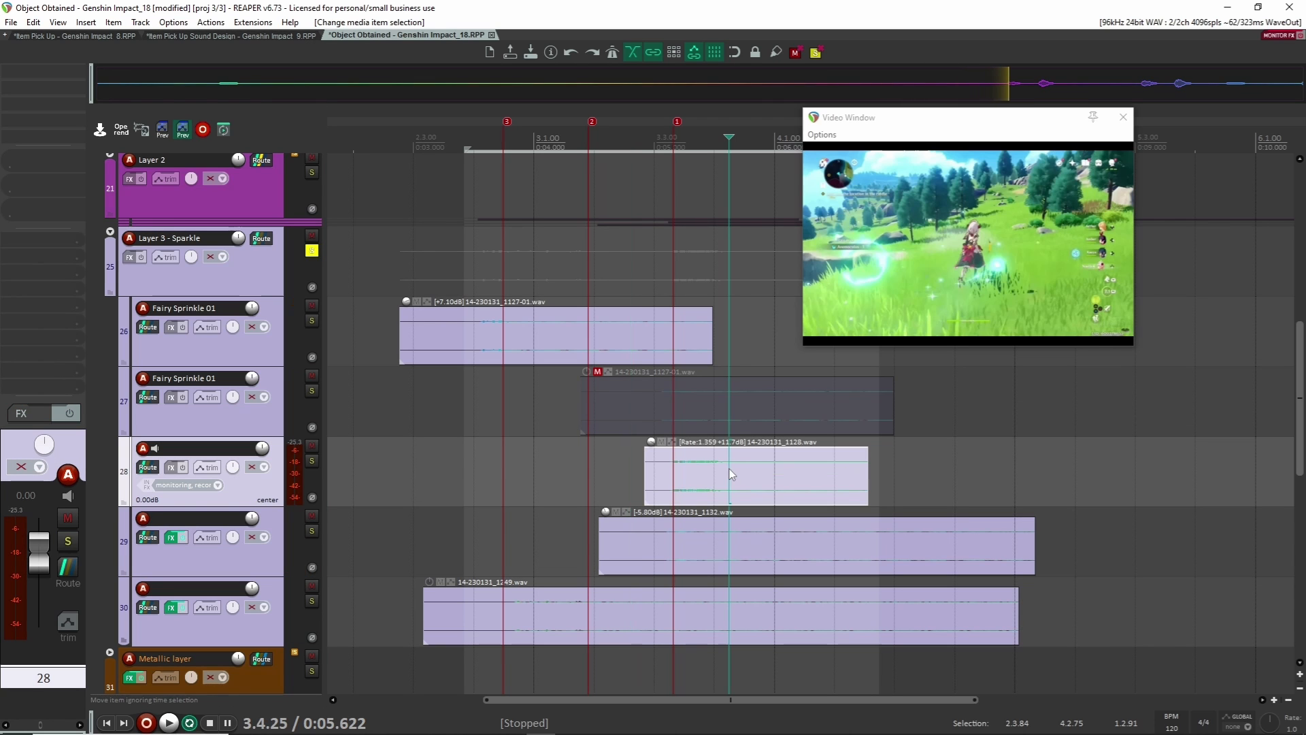
left_click(719, 539)
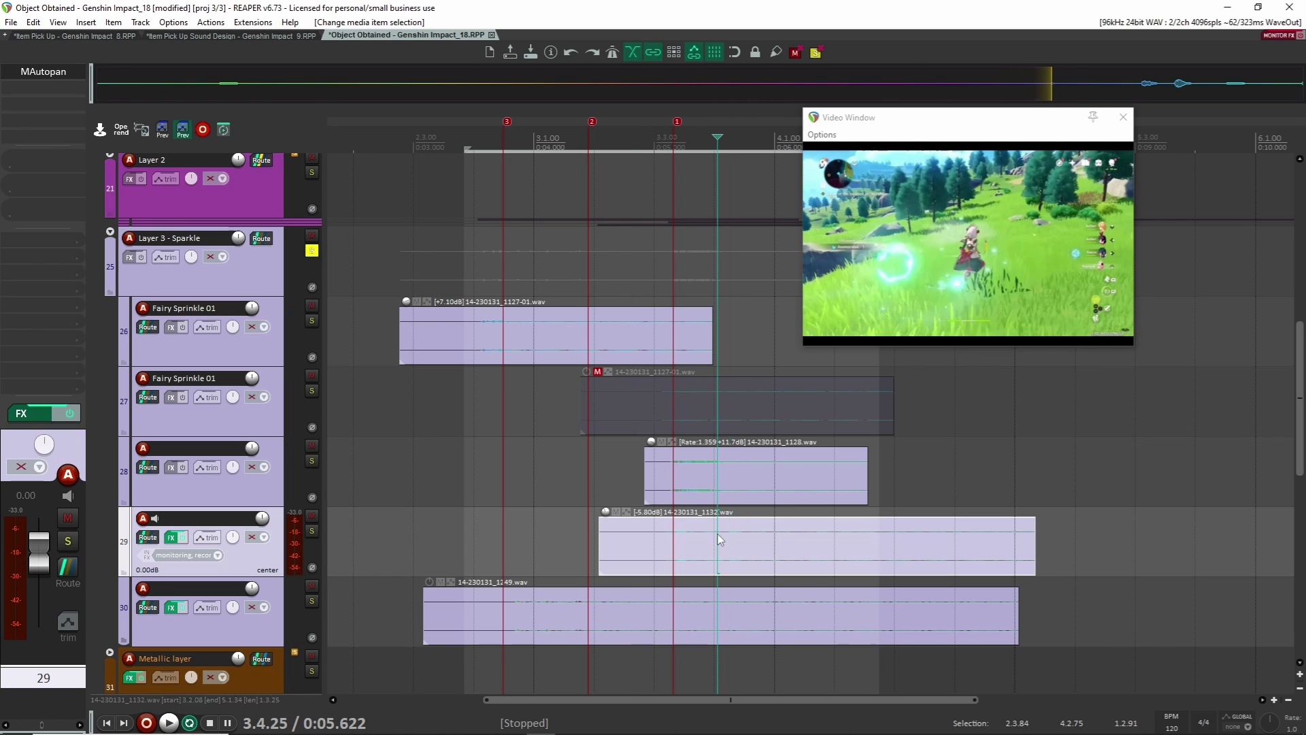
left_click(570, 540)
left_click(665, 544)
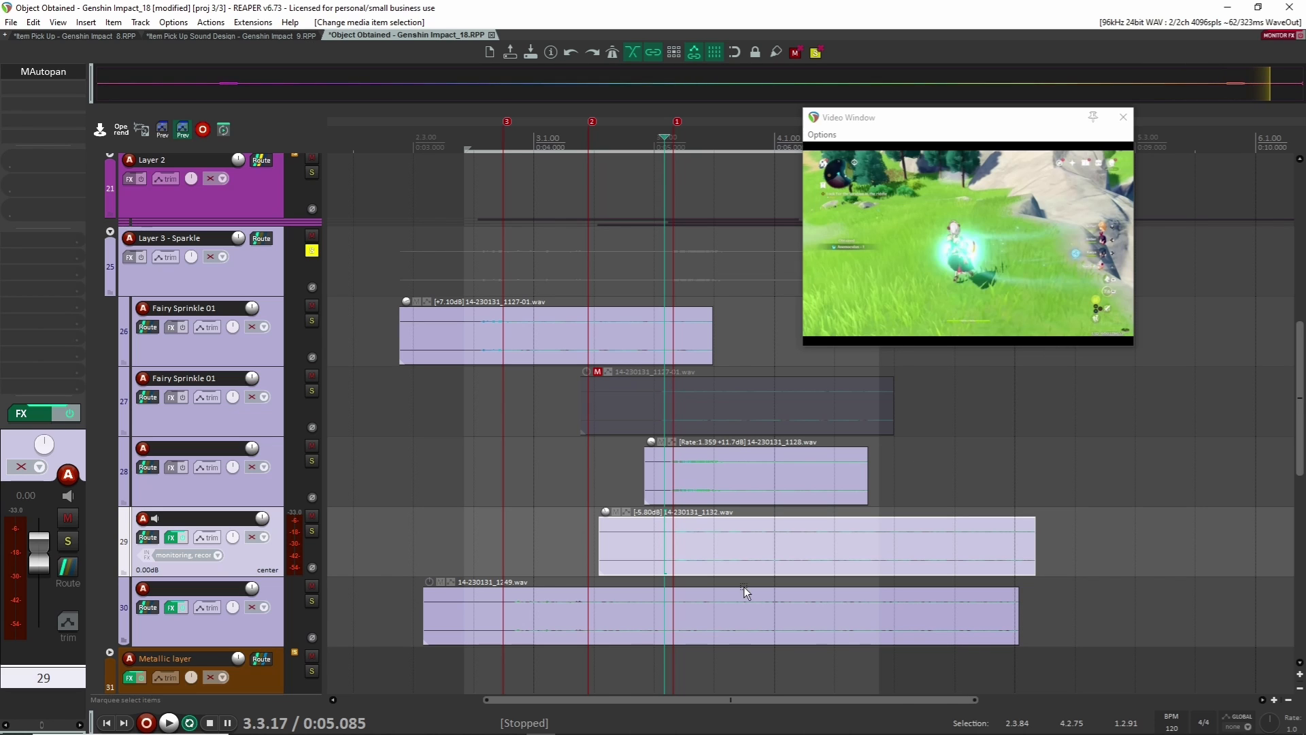
- Solo tracks 28 and 29 and play them together from 0:05.085
left_click(312, 460)
left_click(312, 530)
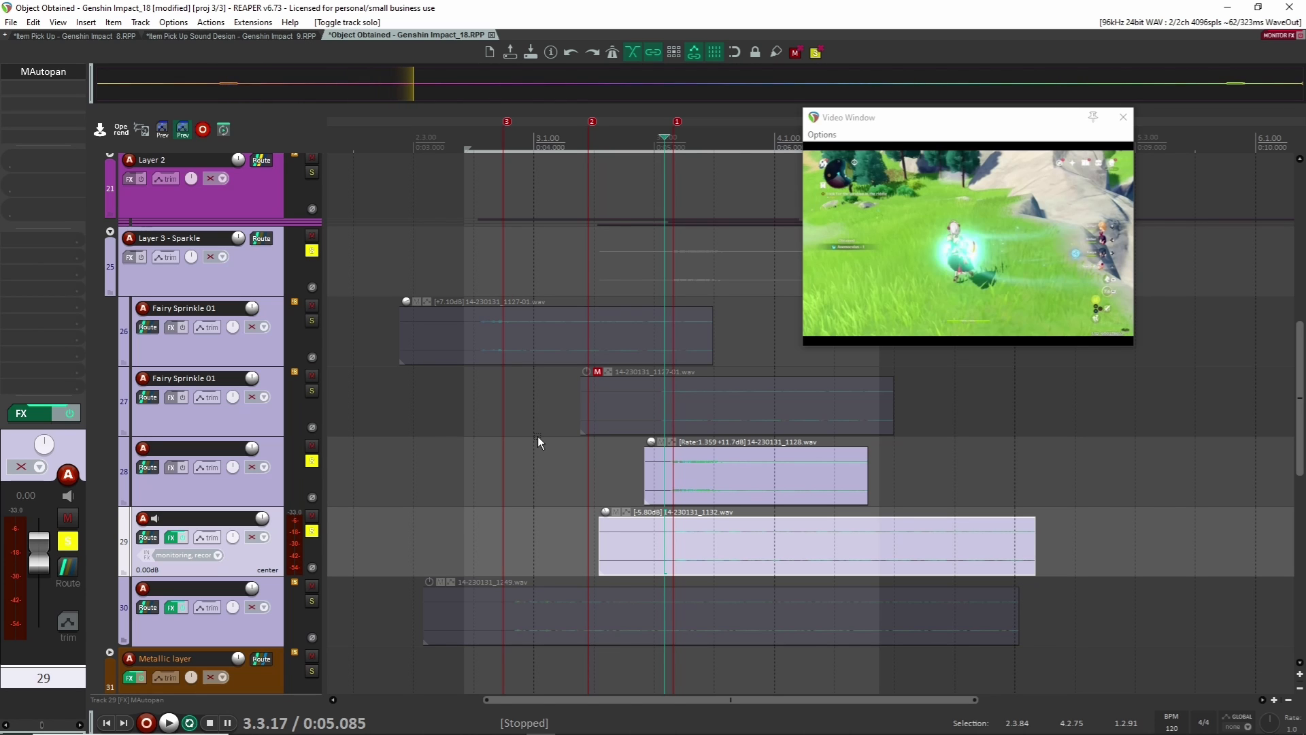
key("space")
key("space")
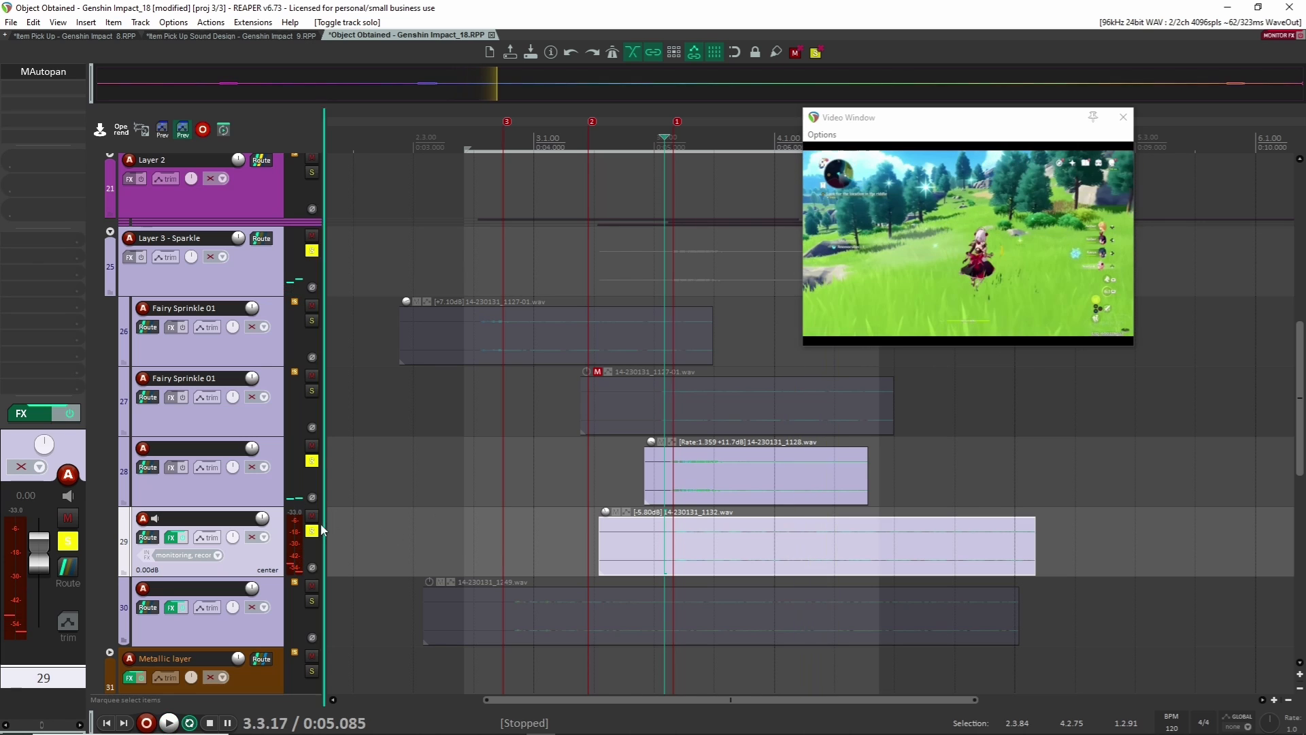
- Clear the child-track solos, add Layer 1 and Layer 2 to the Layer 3 - Sparkle solo, and play the three layers together from 0:03.439
left_click(311, 530)
scroll(312, 469, "up", 4)
left_click(311, 372)
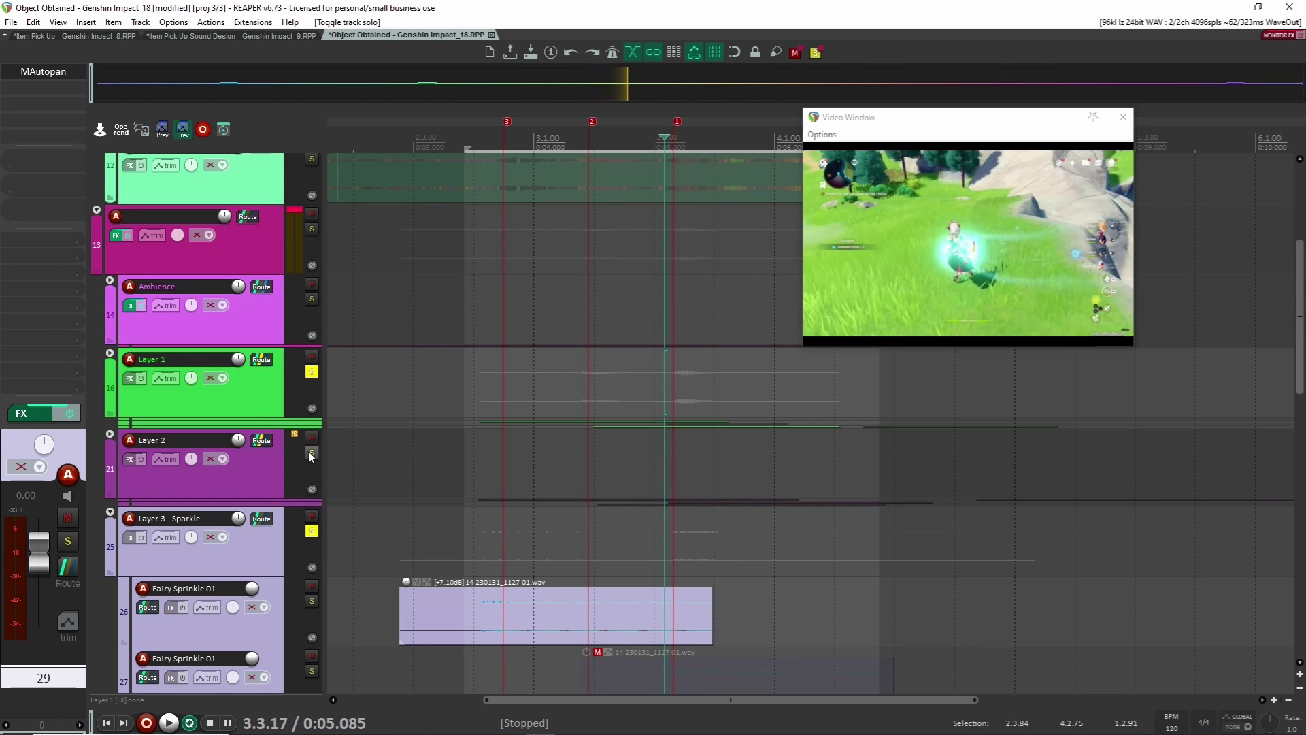
left_click(312, 452)
scroll(408, 445, "down", 2)
key("space")
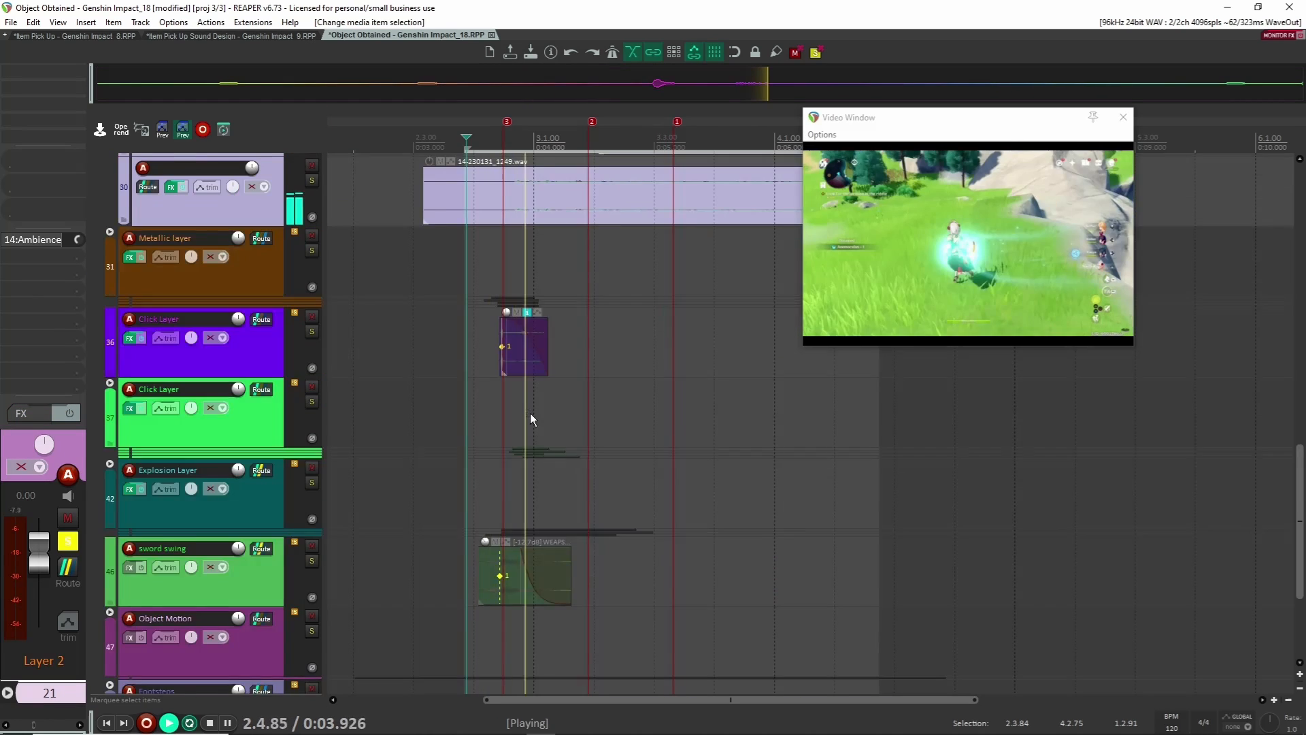
scroll(529, 414, "up", 6)
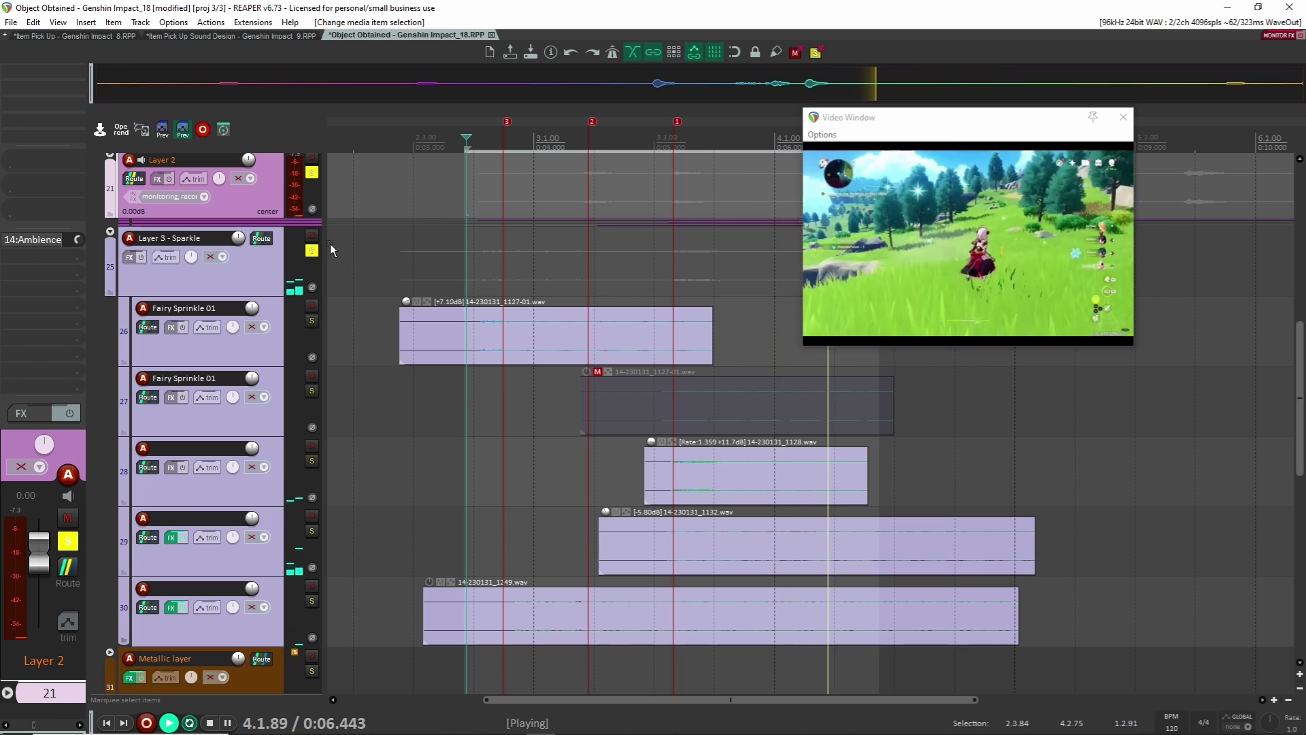
key("space")
- Clear the Layer 1, 2 and 3 solos with Layer 3 - Sparkle collapsed, and play the full mix from 0:03.439
left_click(312, 173)
left_click(311, 251)
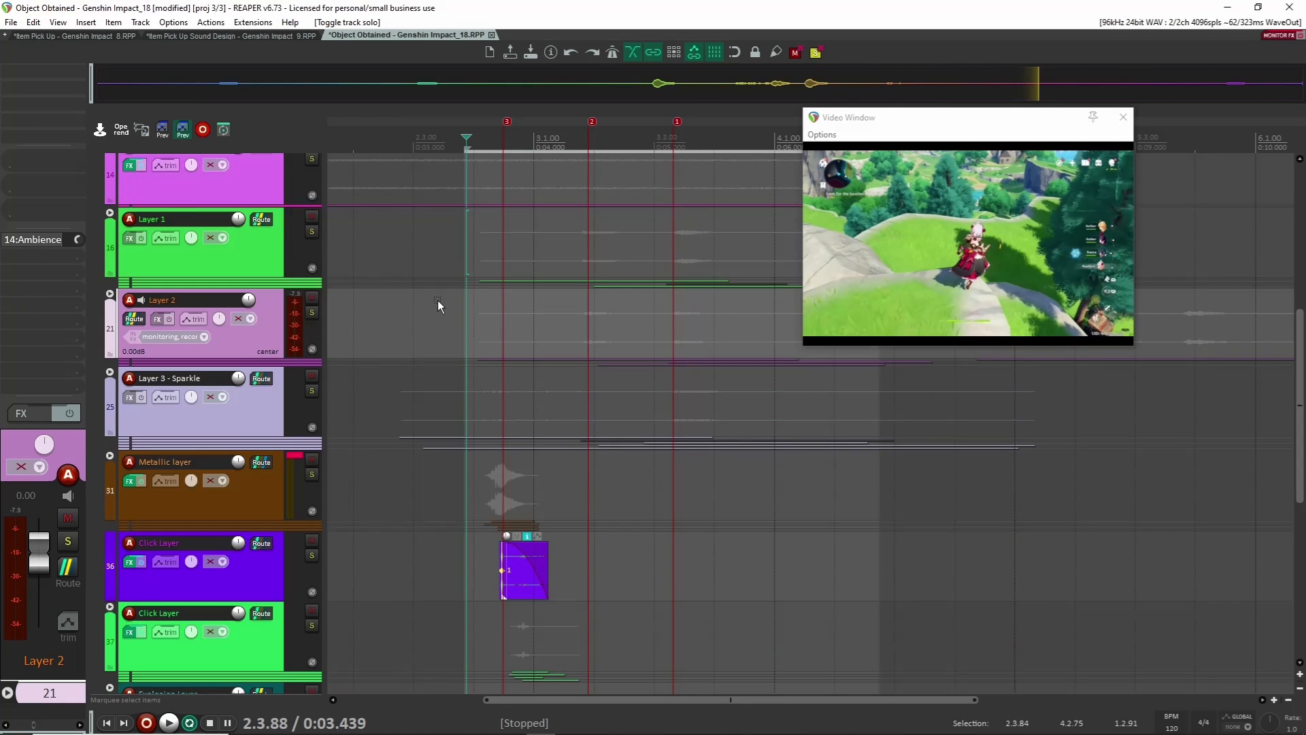
scroll(438, 304, "down", 5)
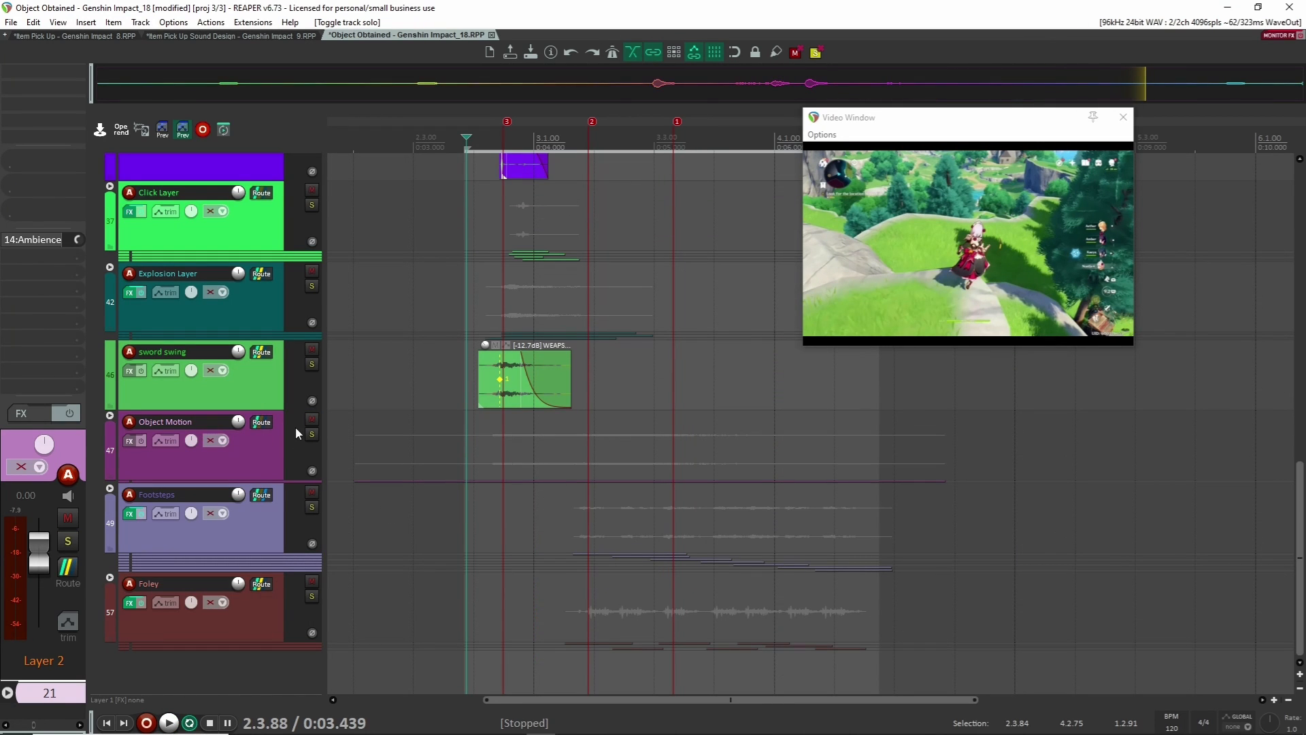
scroll(412, 544, "up", 5)
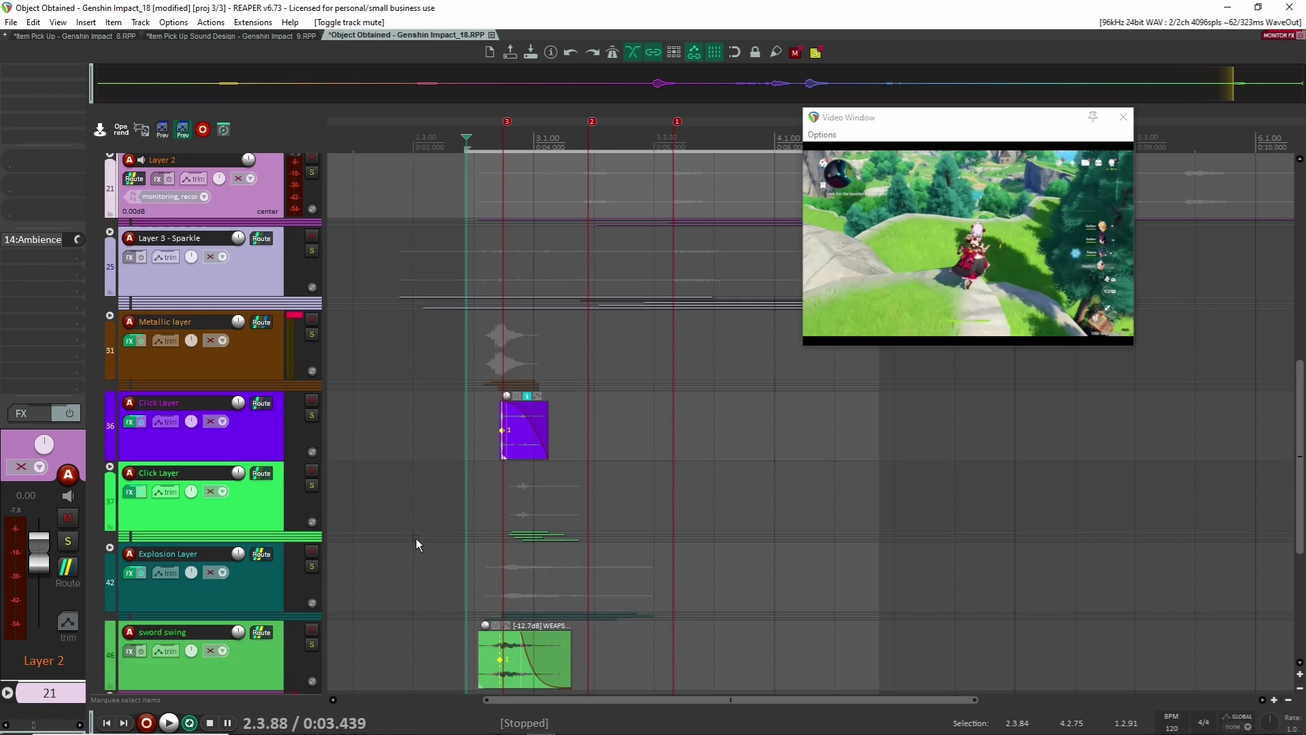
scroll(415, 537, "down", 4)
scroll(349, 548, "up", 6)
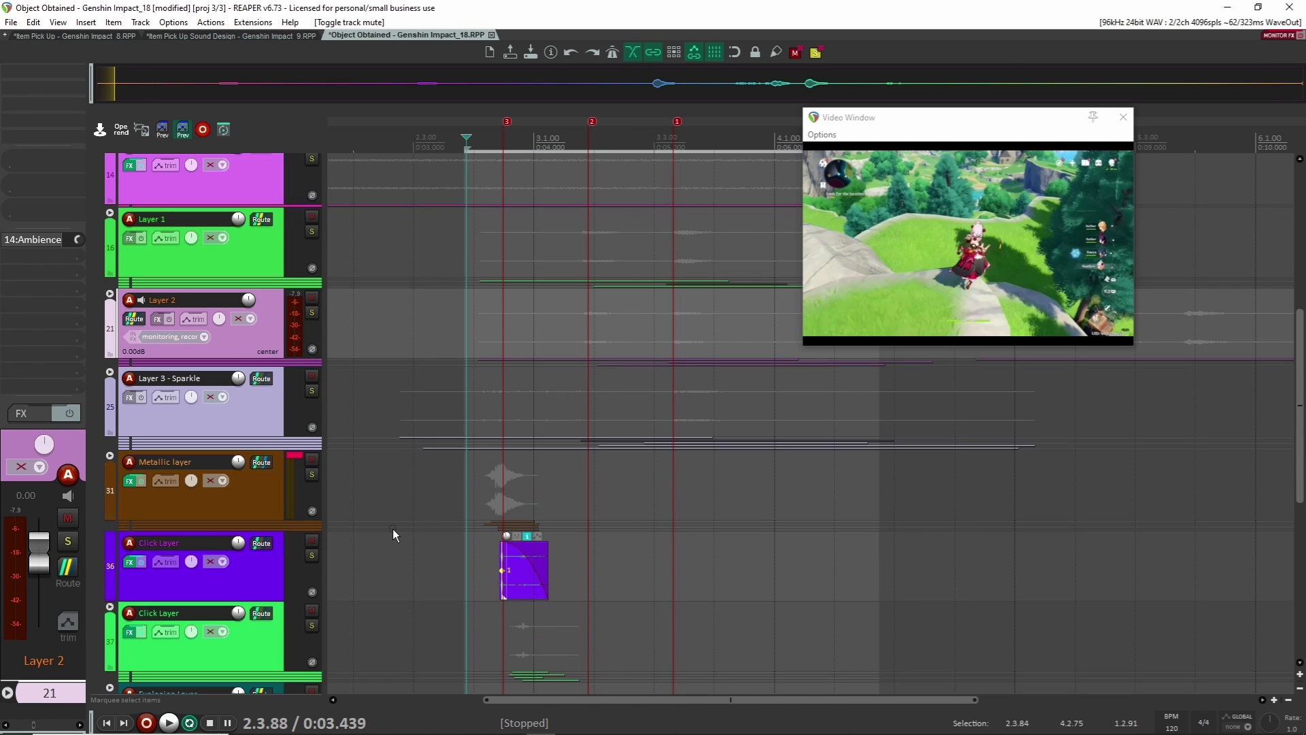
key("space")
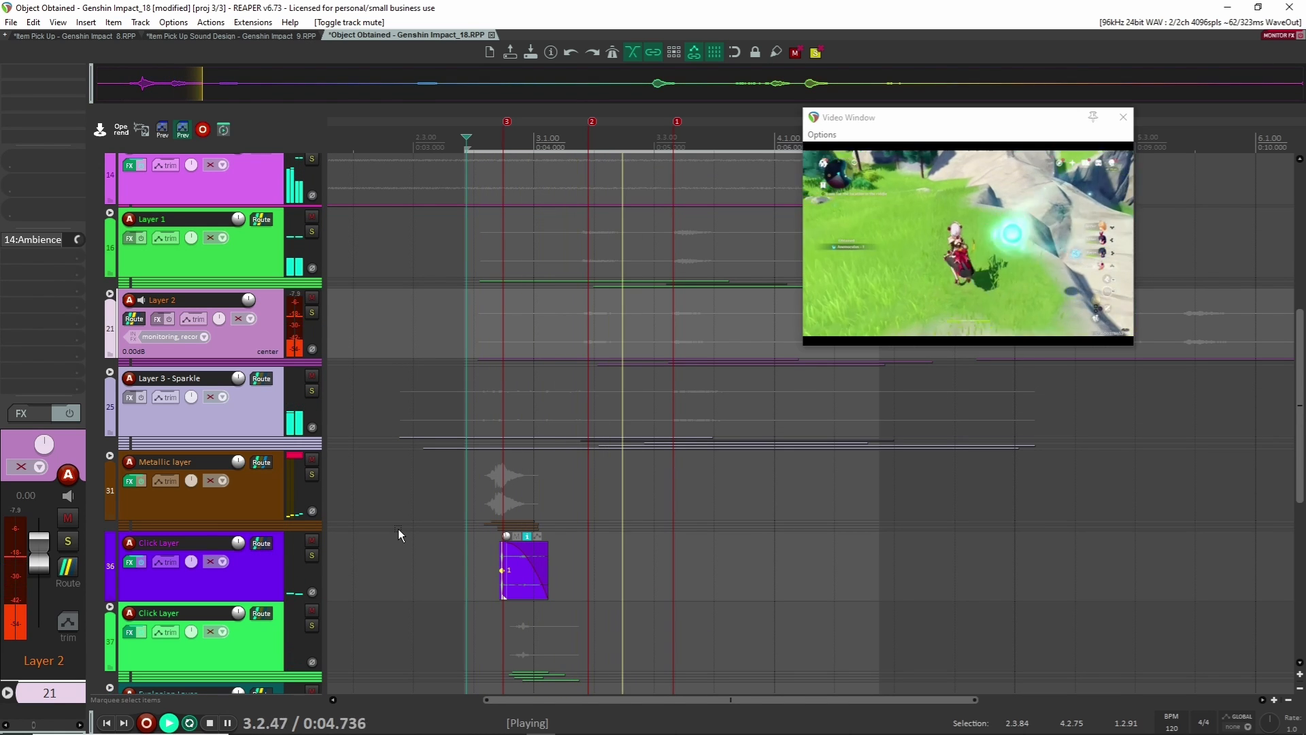
scroll(398, 529, "up", 2)
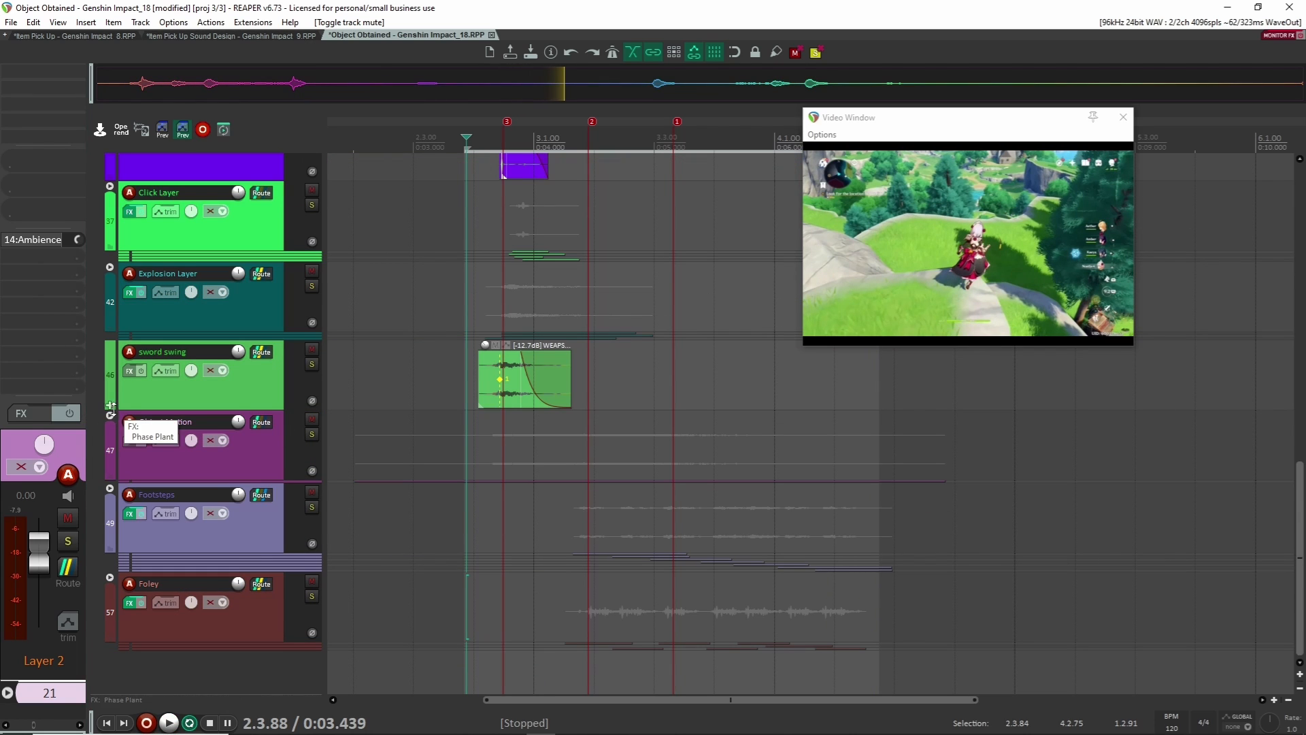
- Expand the Object Motion folder and solo it
left_click(110, 415)
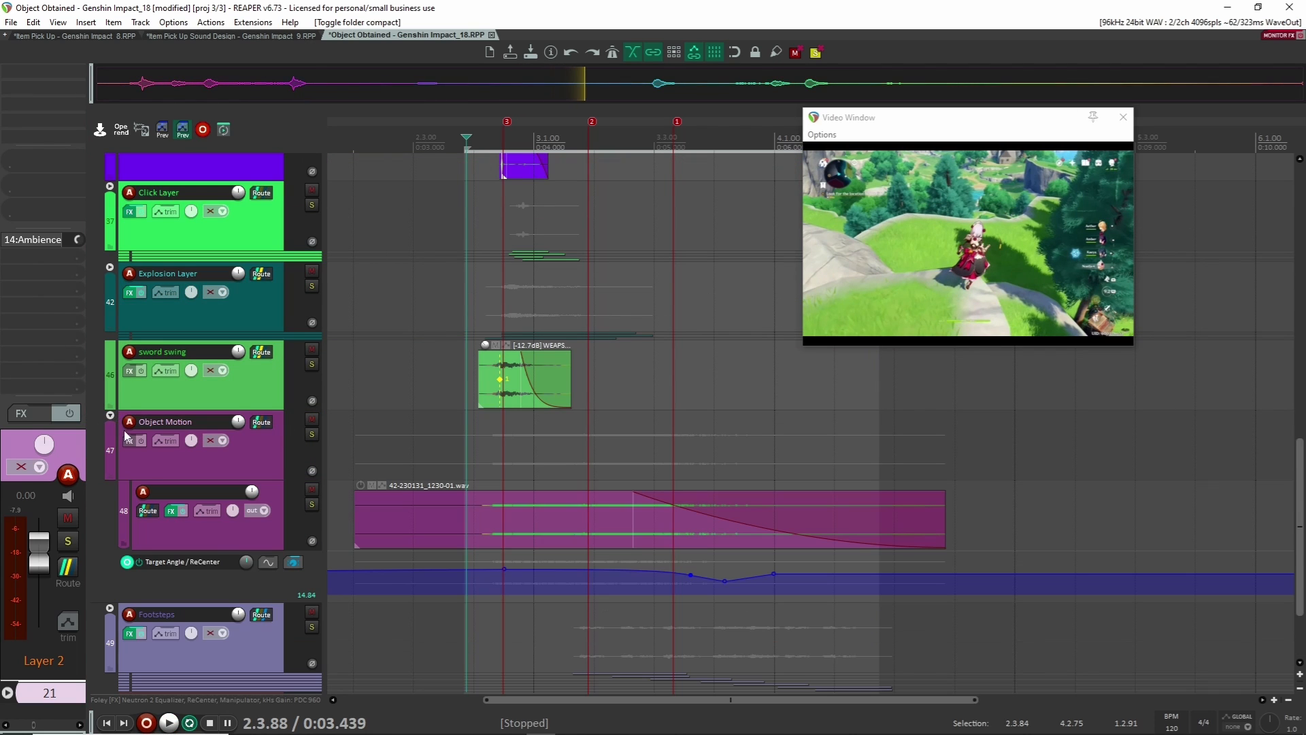
left_click(312, 435)
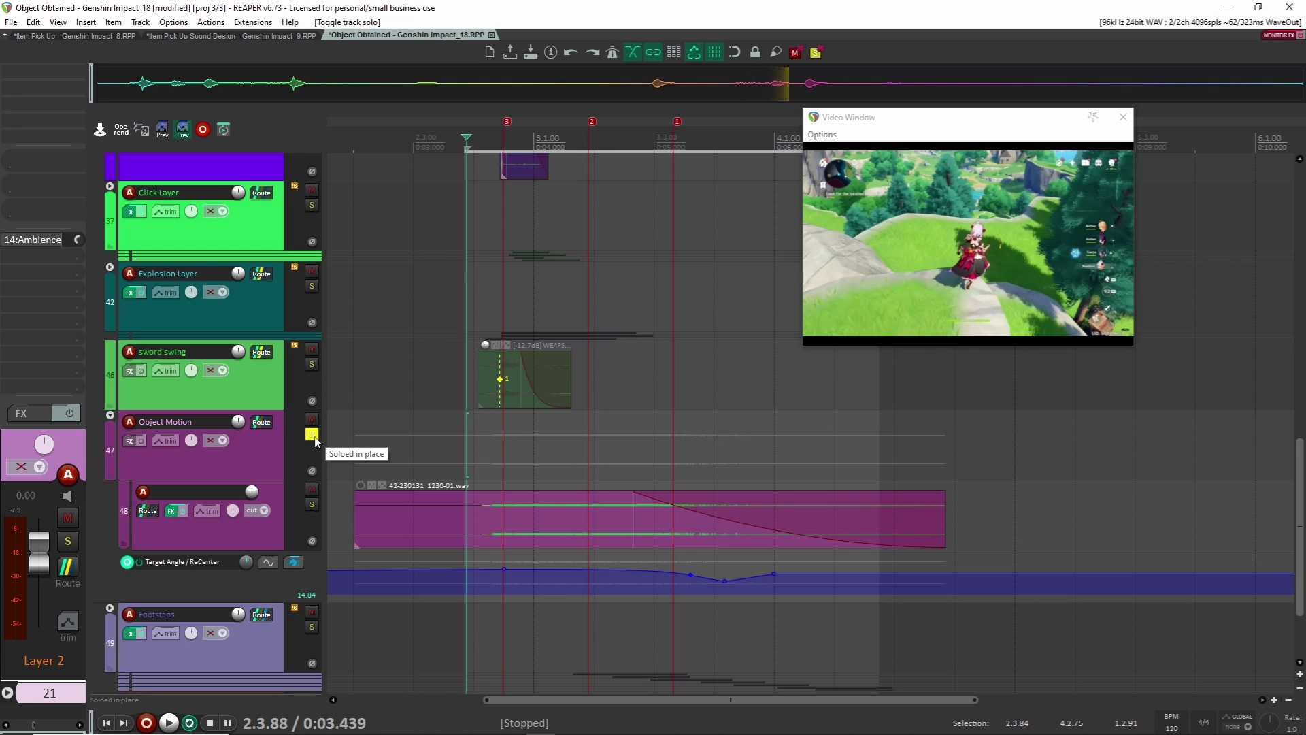
scroll(383, 423, "up", 10)
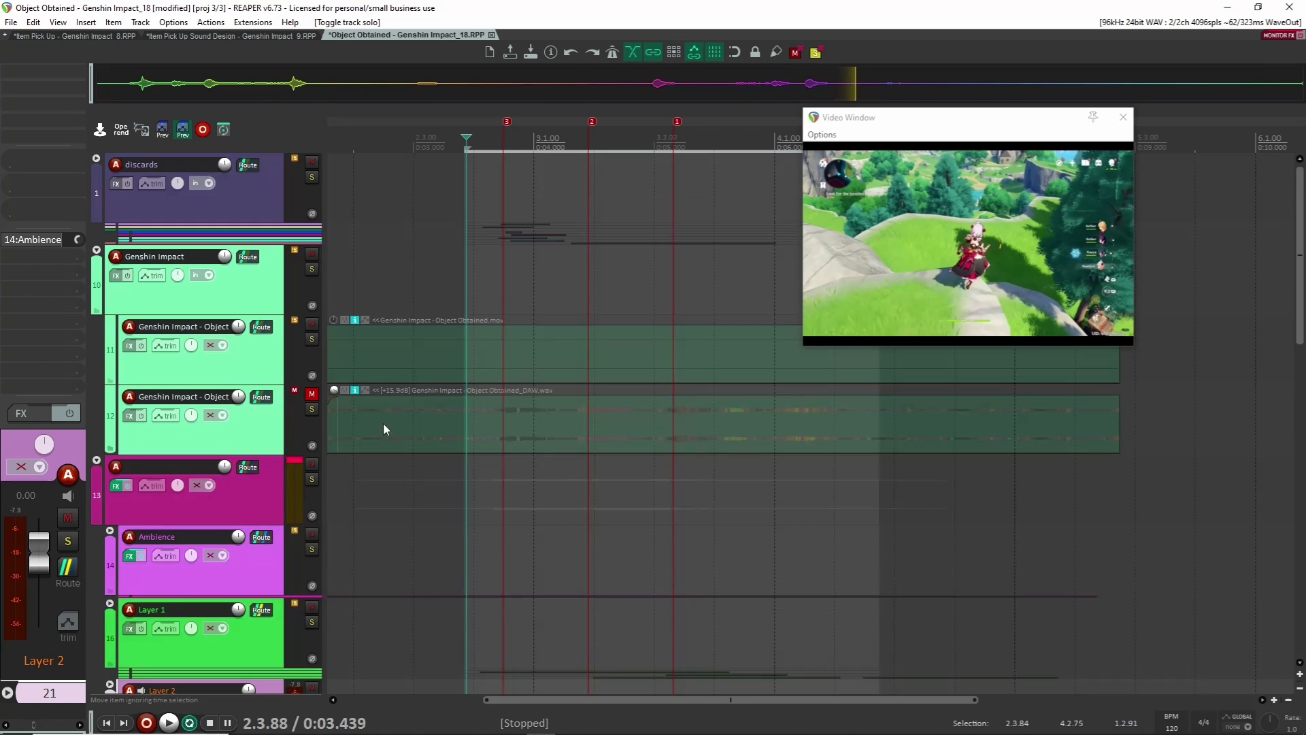
- Solo the Object Obtained_DAW.wav reference on track 12 instead of Object Motion, play it from 0:03.439, and clear its solo
left_click(311, 408)
scroll(302, 536, "down", 8)
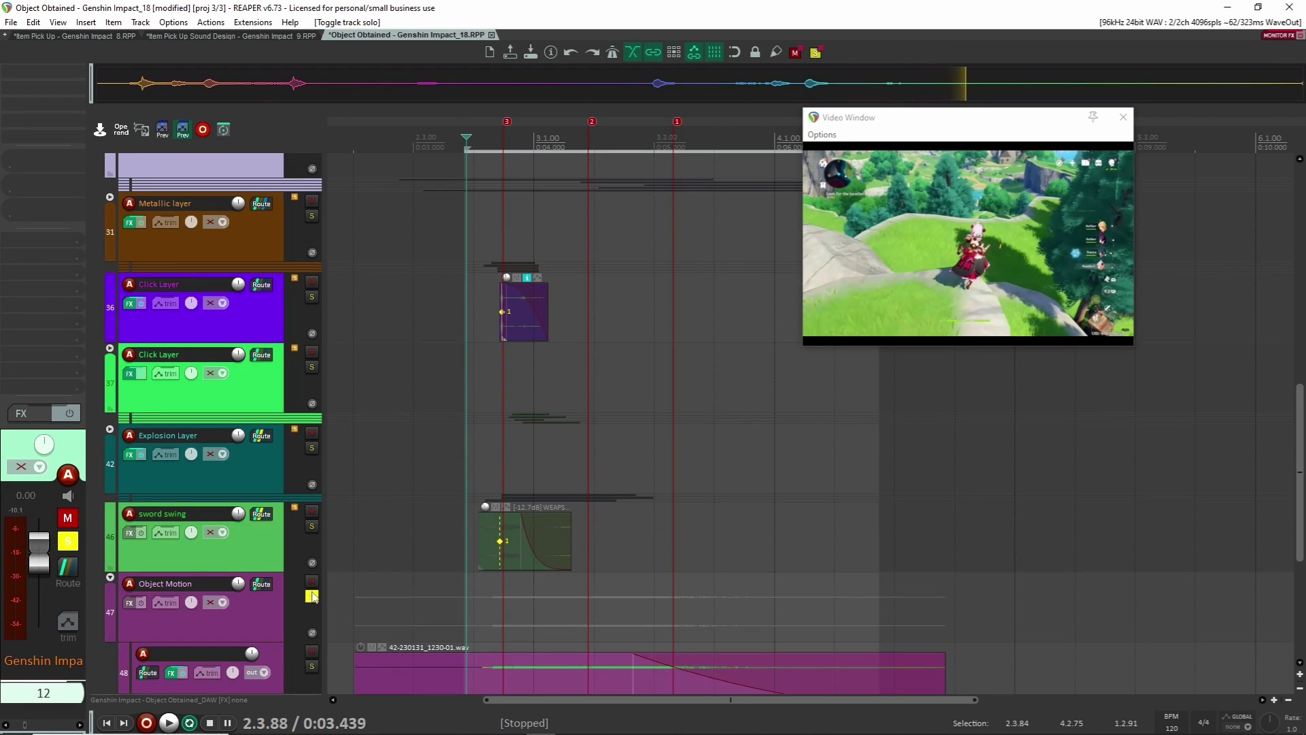
scroll(381, 562, "up", 7)
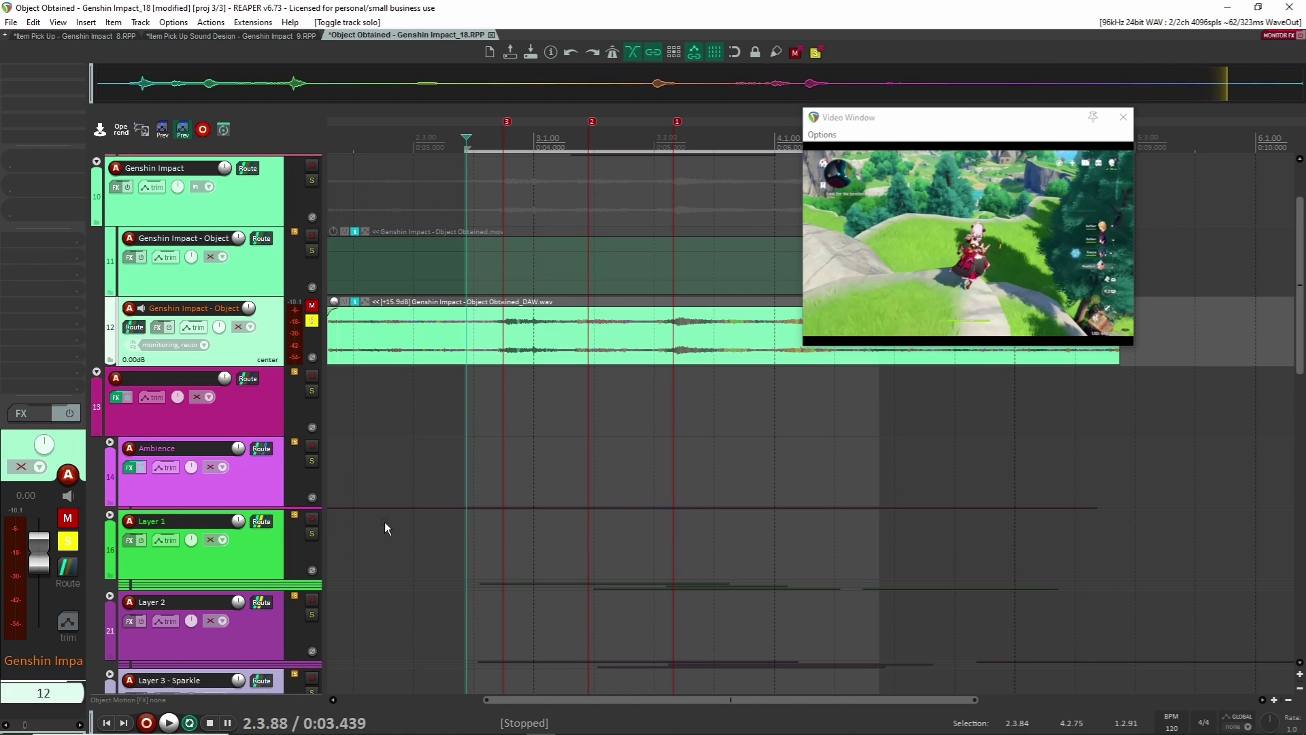
key("space")
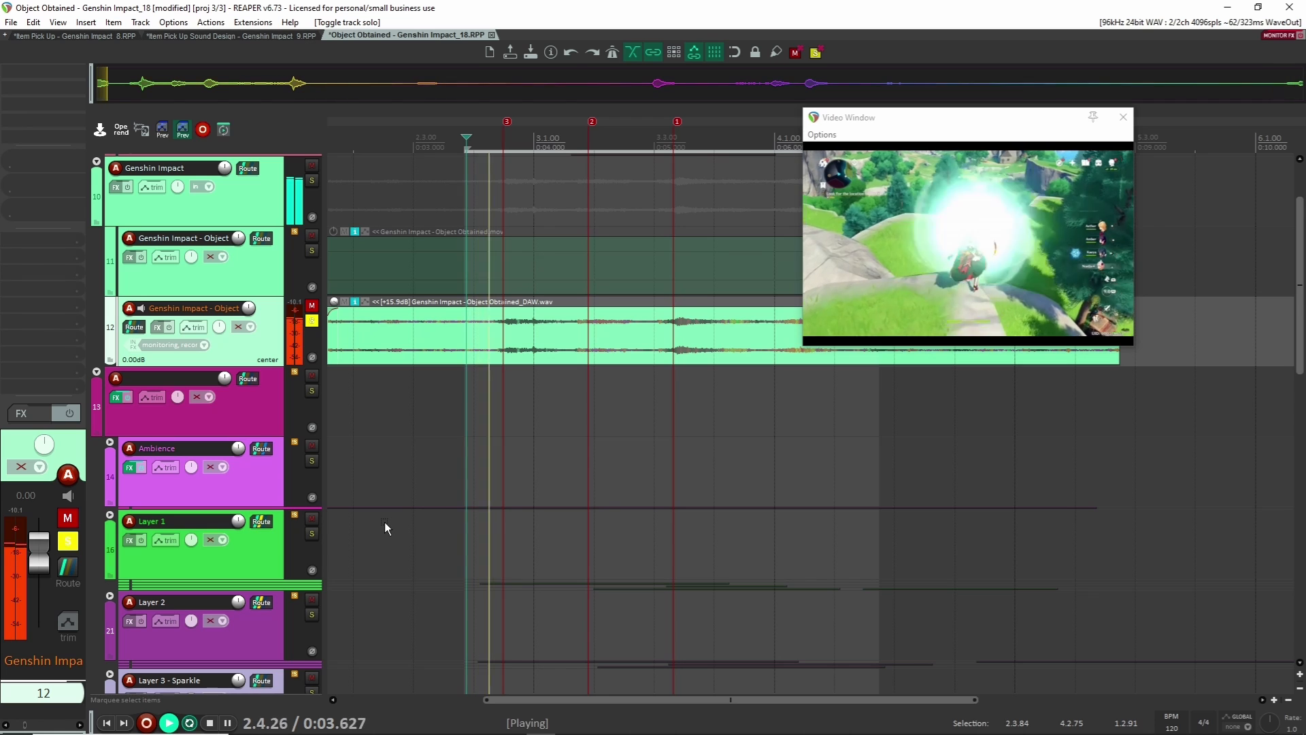
key("space")
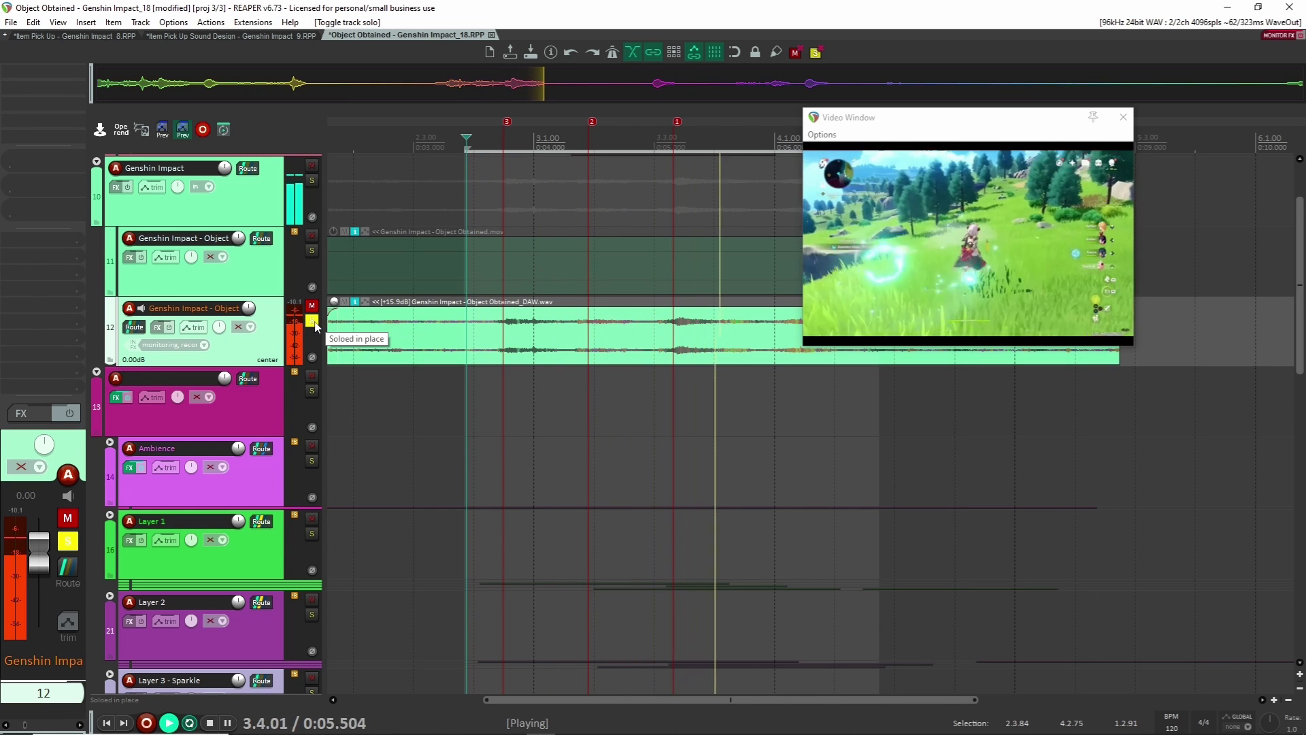
key("space")
- Solo track 48 inside Object Motion, play it from 0:03.439, and unsolo it
scroll(415, 428, "down", 10)
scroll(408, 451, "down", 2)
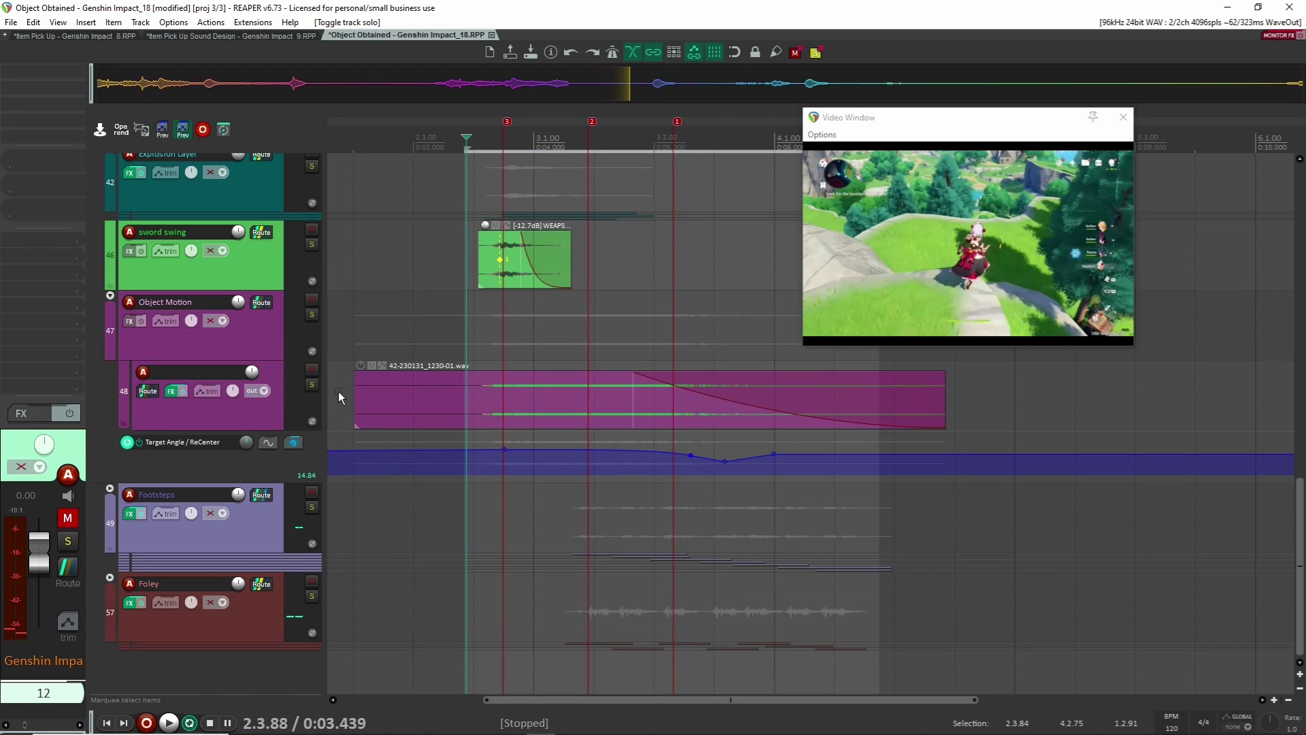
left_click(312, 386)
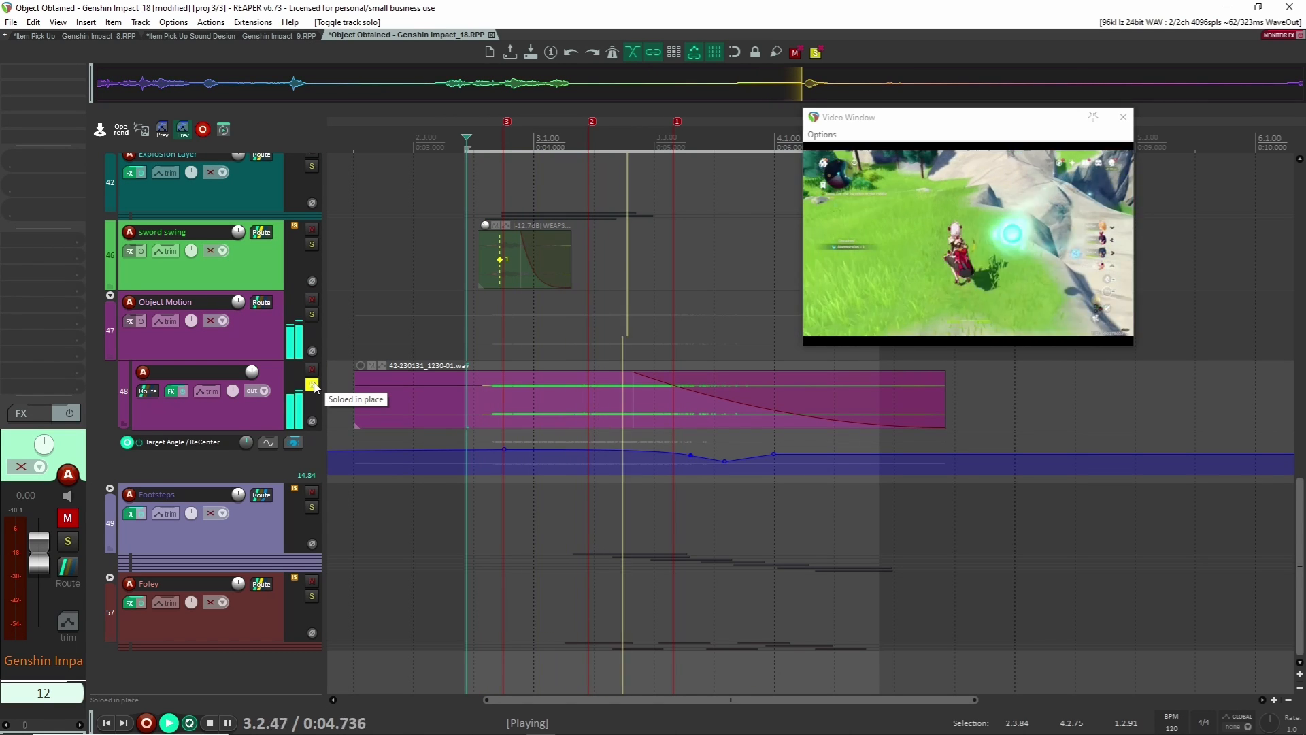
key("space")
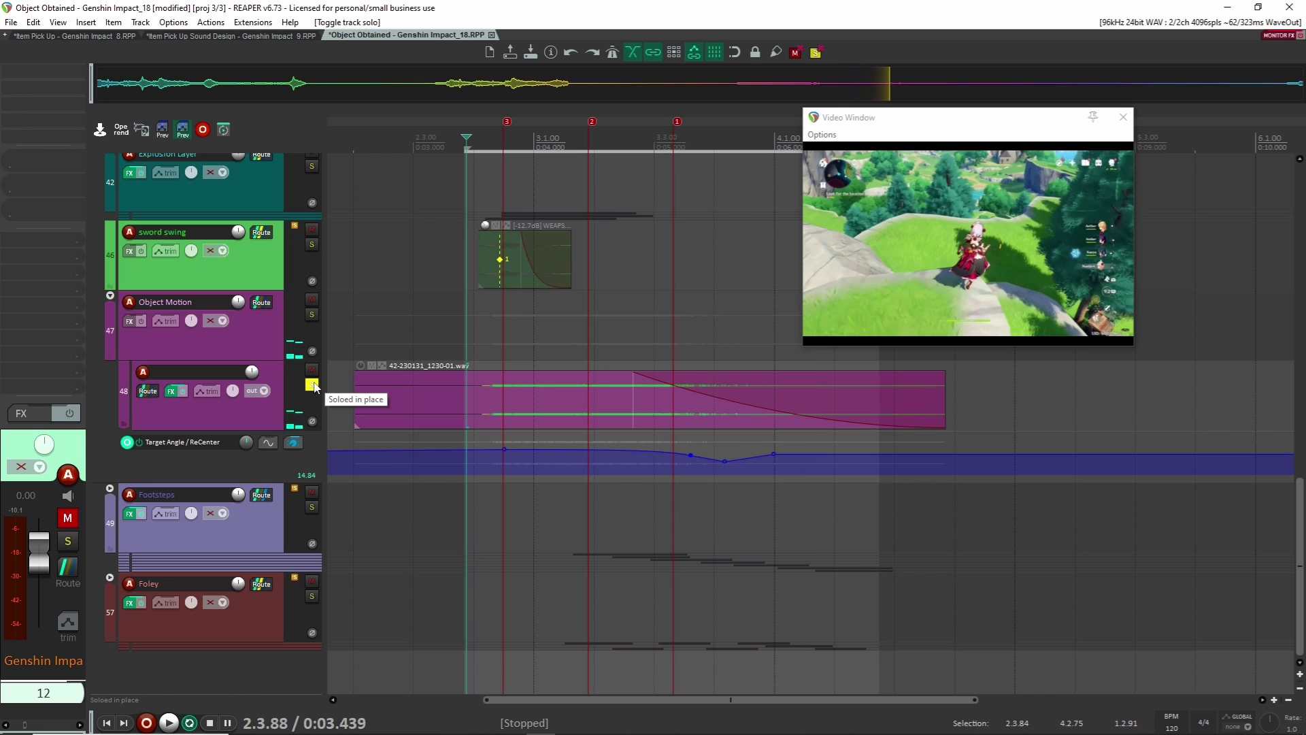
left_click(313, 385)
- Open track 48's Phase Plant patch and inspect how the Random modulator drives the Lane 1 filter cutoff
left_click(406, 431)
left_click(50, 71)
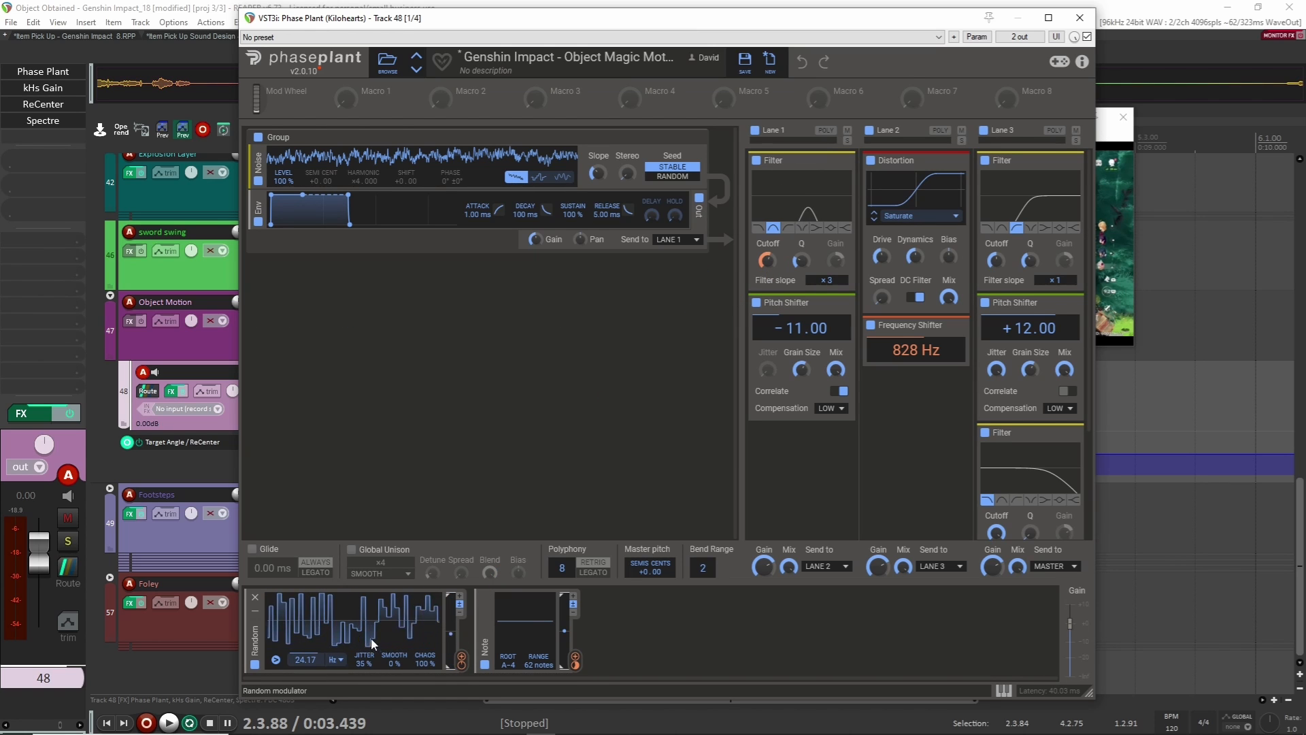
left_click_drag(776, 262, 771, 273)
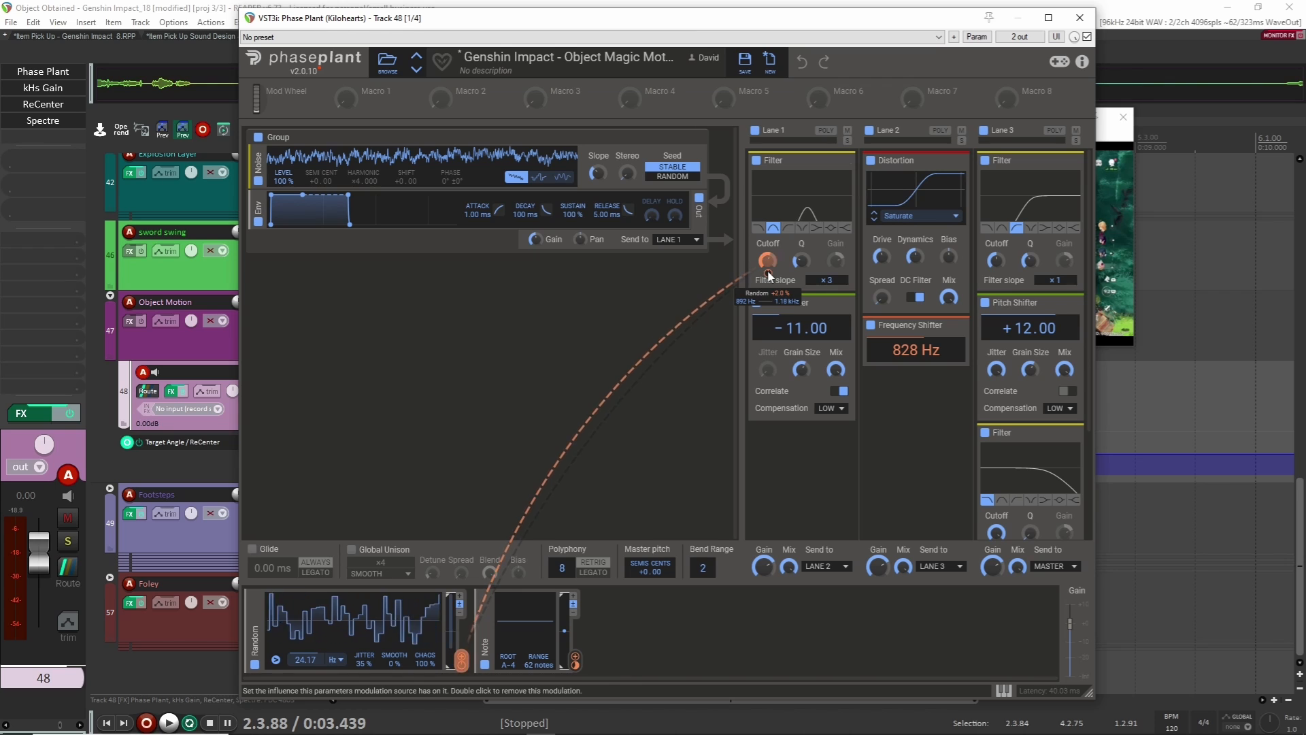
- Bypass Lanes 3 and 2 in the Phase Plant patch, and enable the -11.00 Pitch Shifter in Lane 1 to audition it
left_click(984, 130)
left_click(870, 130)
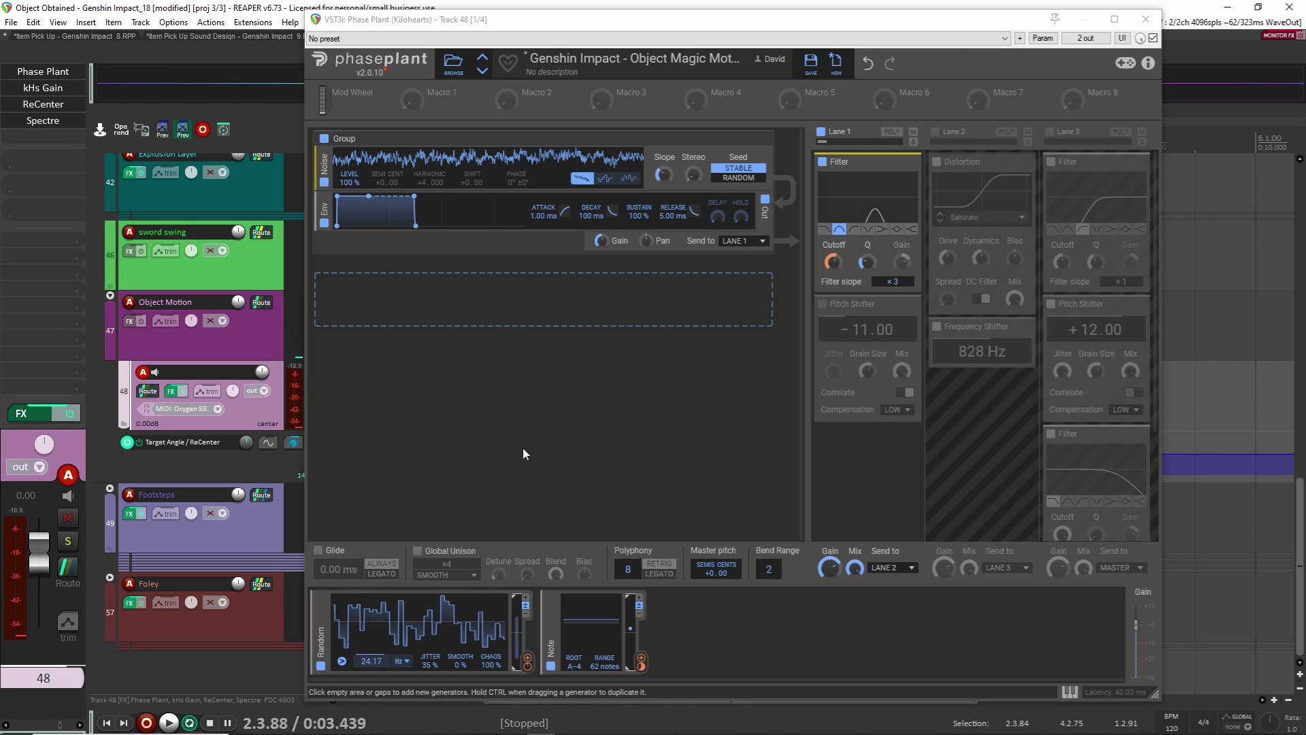
left_click(824, 305)
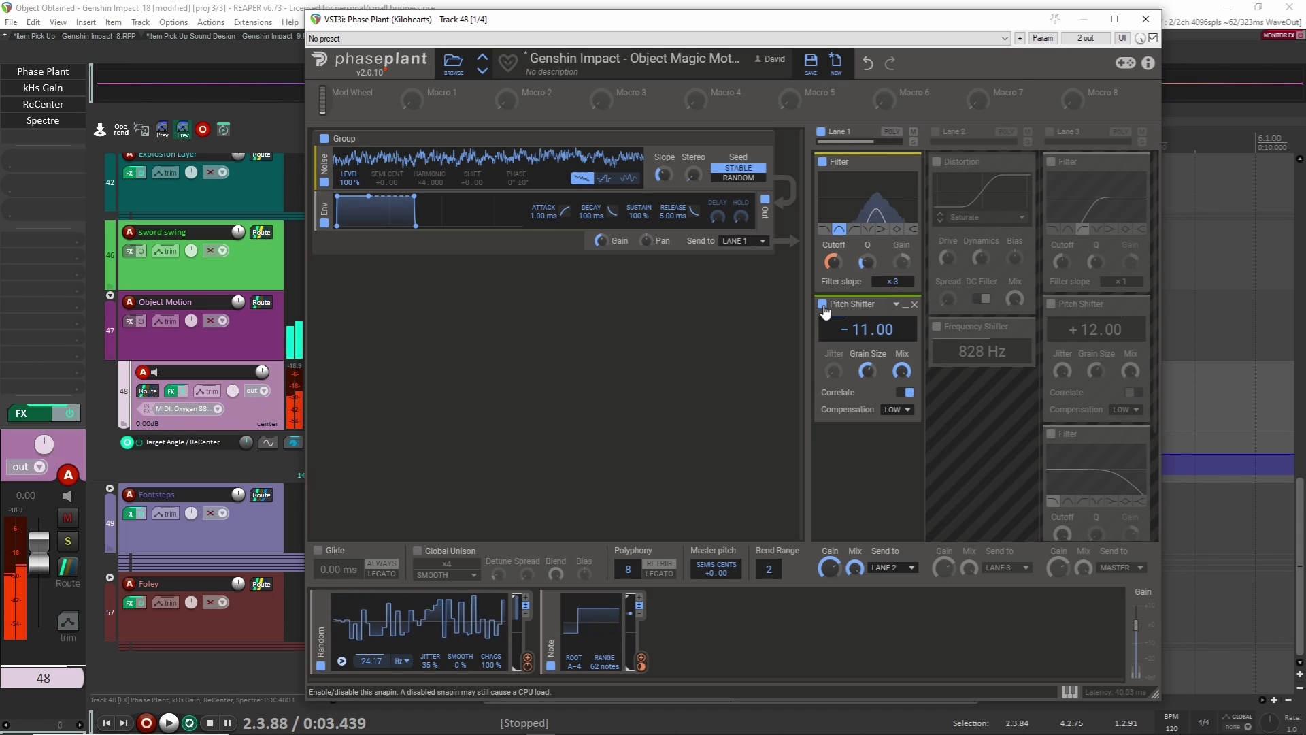
- Enable Lane 2 in track 48's Phase Plant patch and audition its Saturate distortion without and with the 828 Hz Frequency Shifter
left_click(936, 131)
left_click(937, 327)
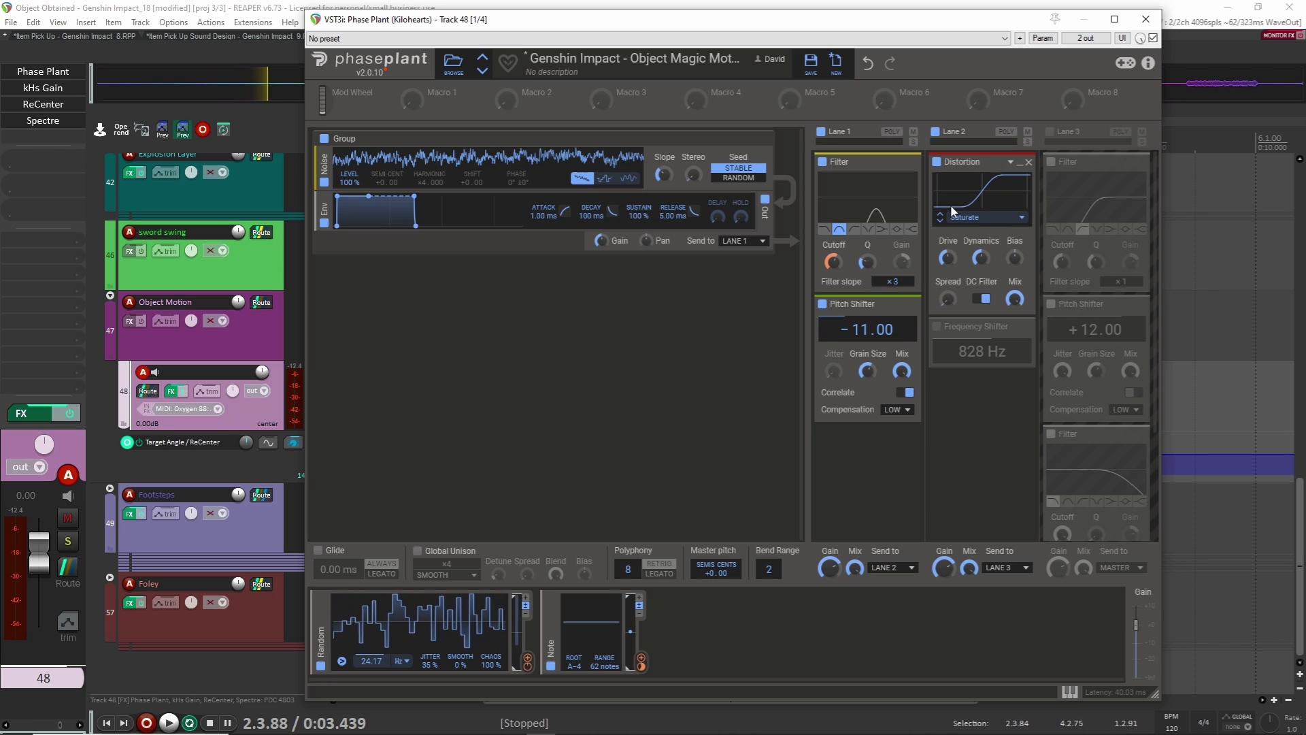
left_click(937, 327)
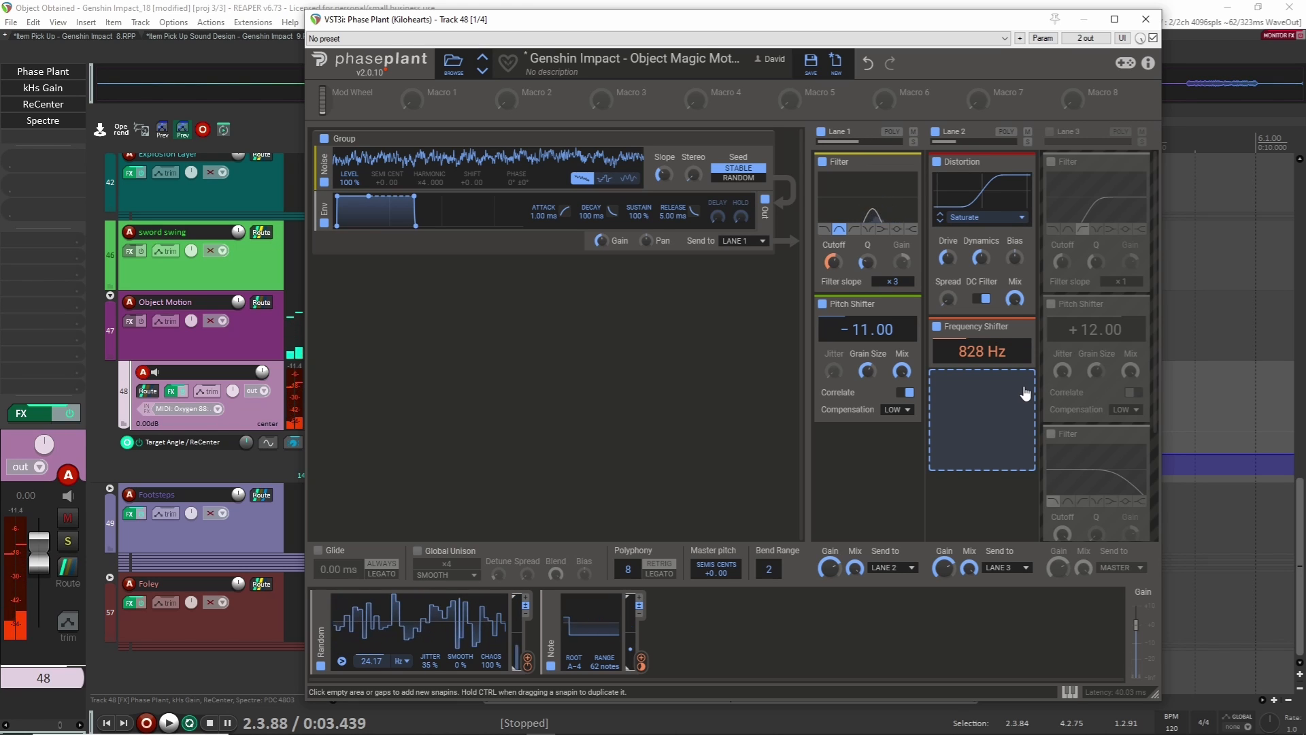
left_click_drag(988, 362, 569, 630)
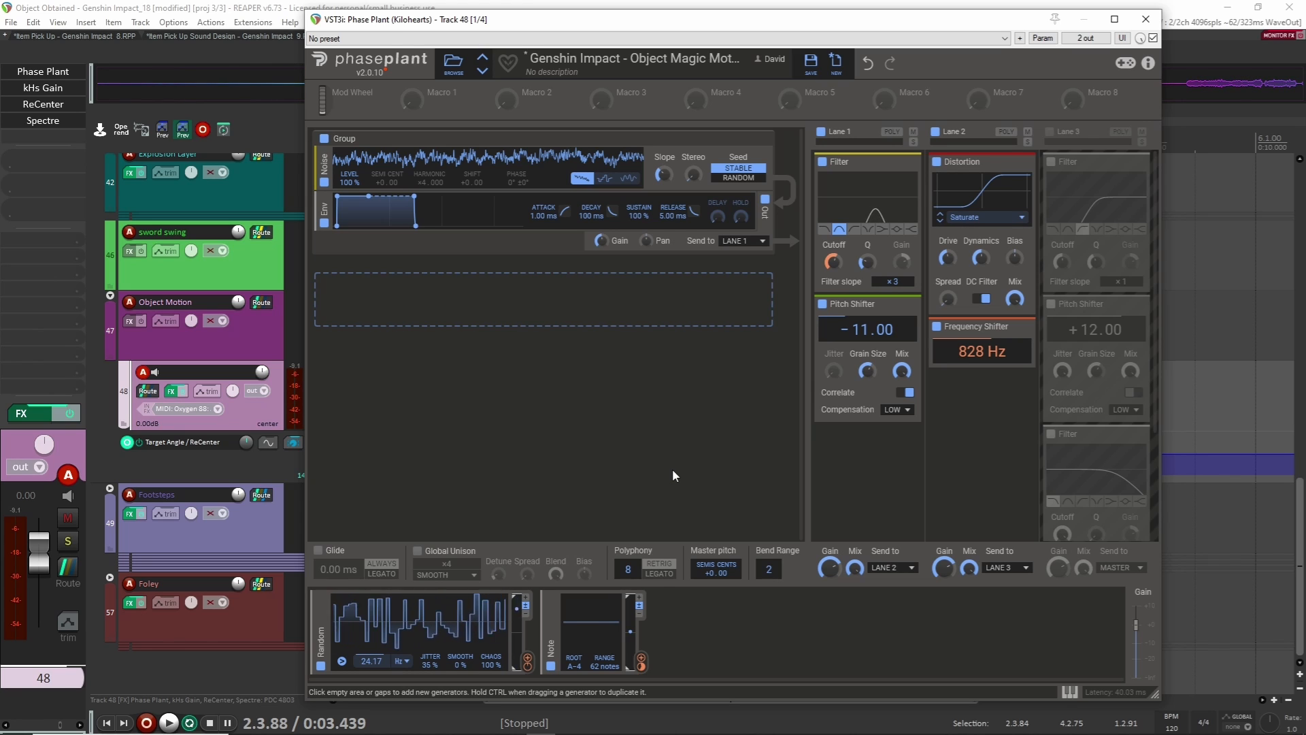
- Enable Lane 3, audition its +12.00 Pitch Shifter and lower Filter by toggling them, leave both on, and close Phase Plant
left_click(1050, 131)
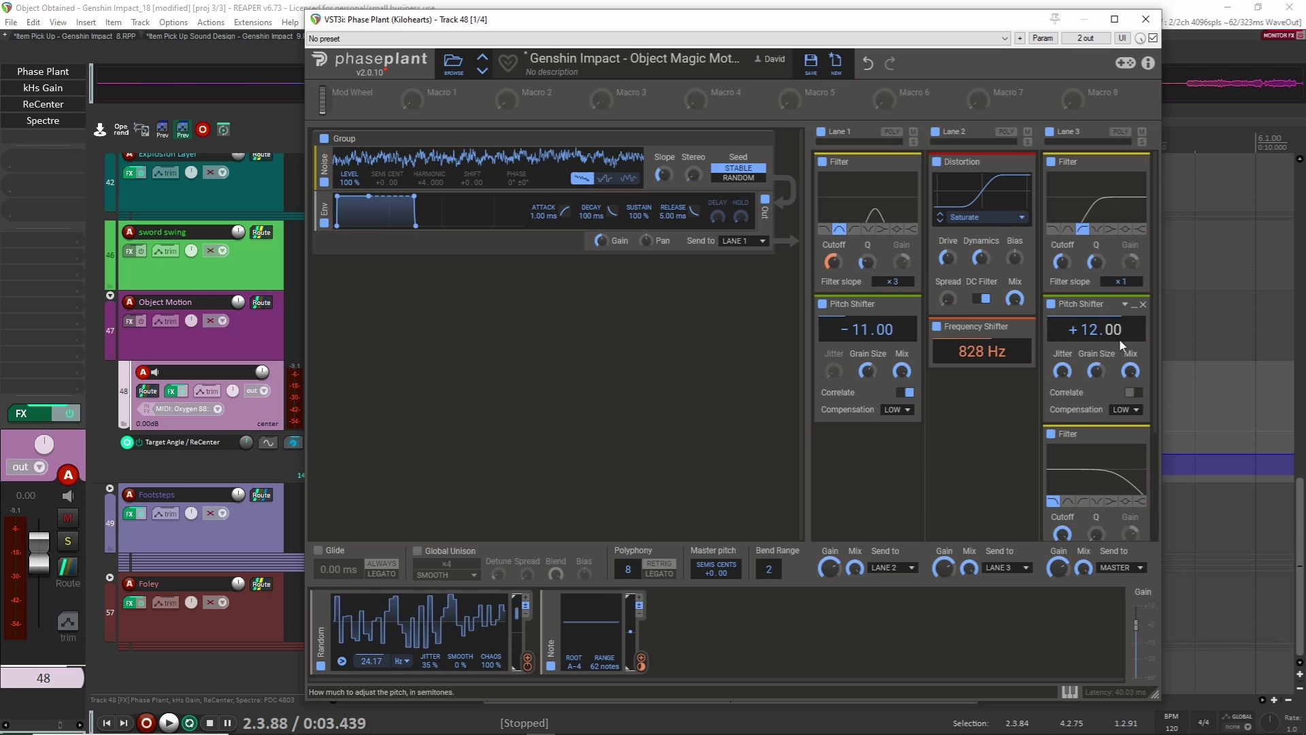
scroll(1116, 336, "down", 1)
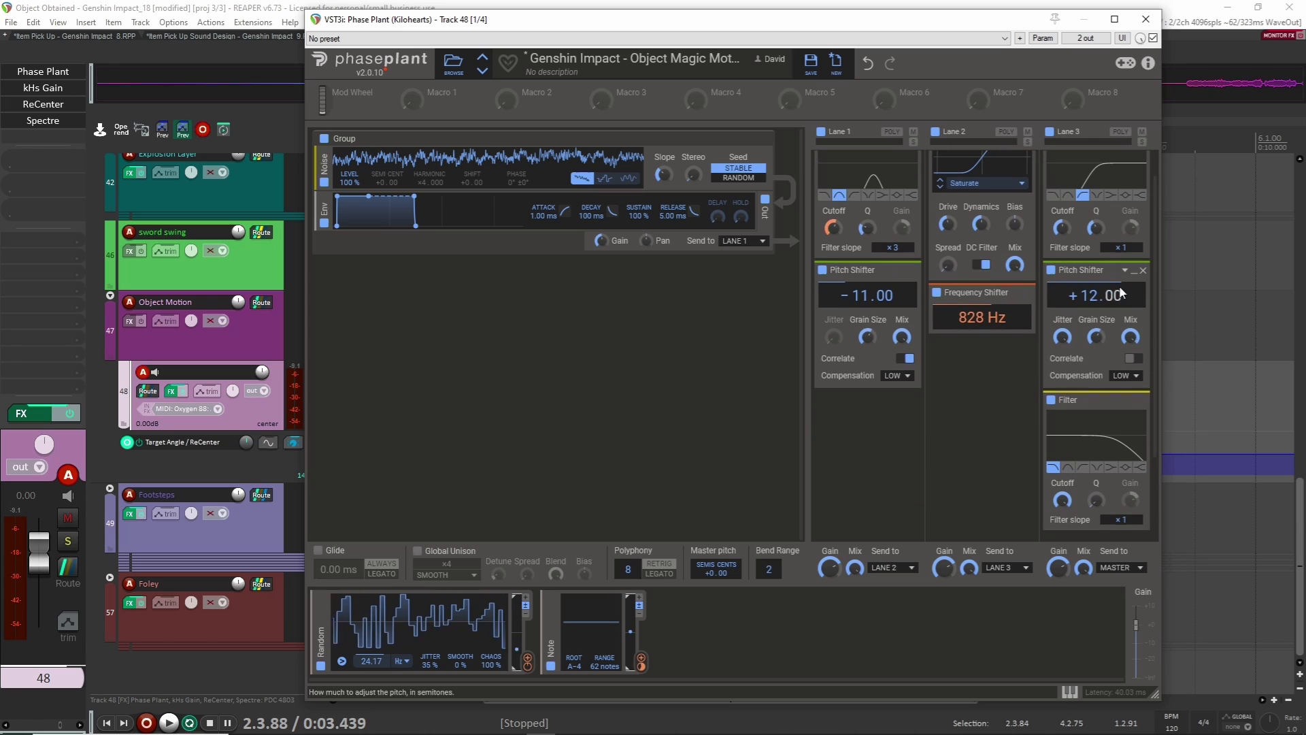
left_click(1051, 400)
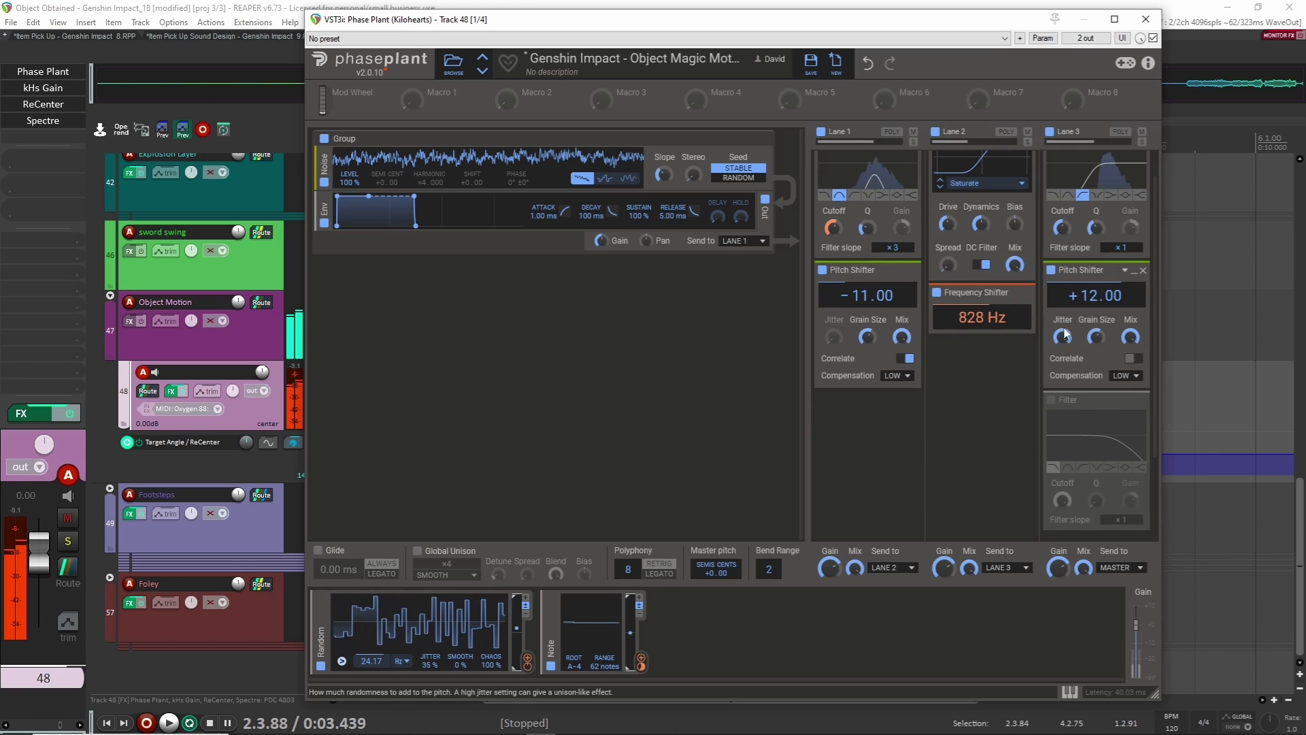
left_click(1051, 270)
left_click(1052, 271)
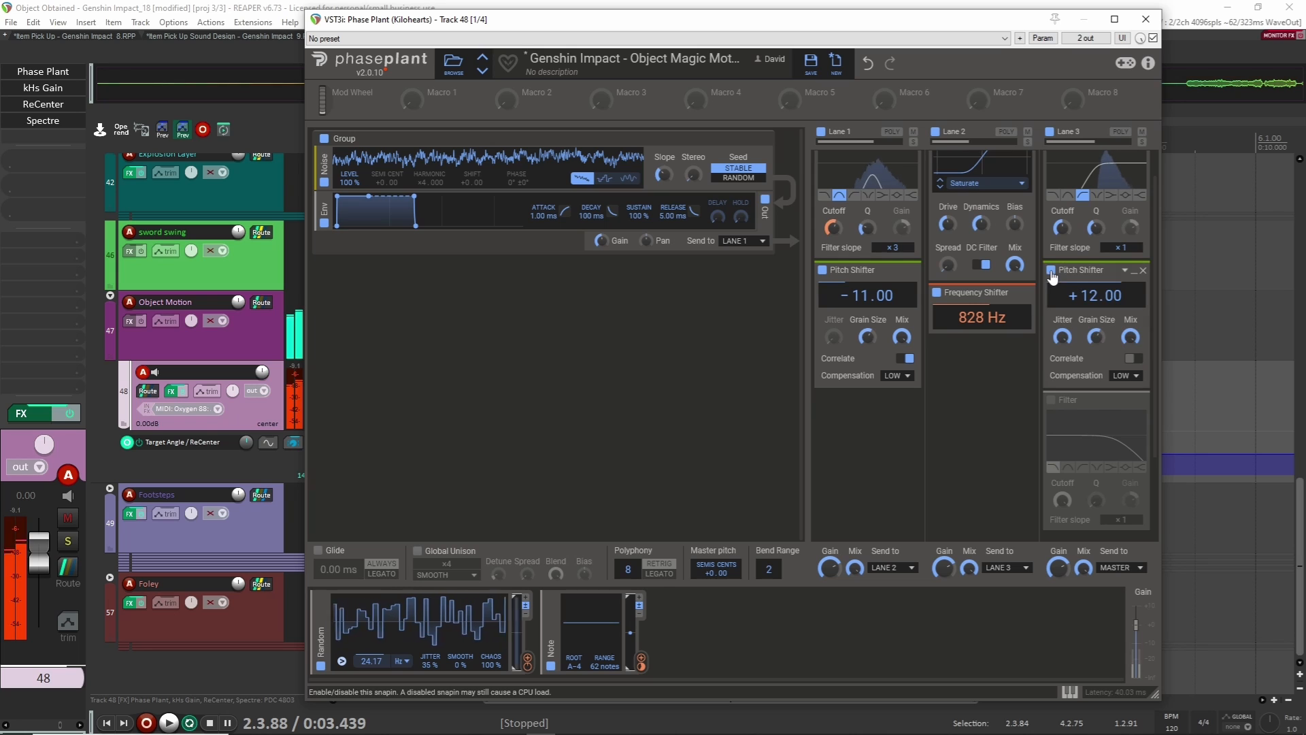
left_click(1051, 401)
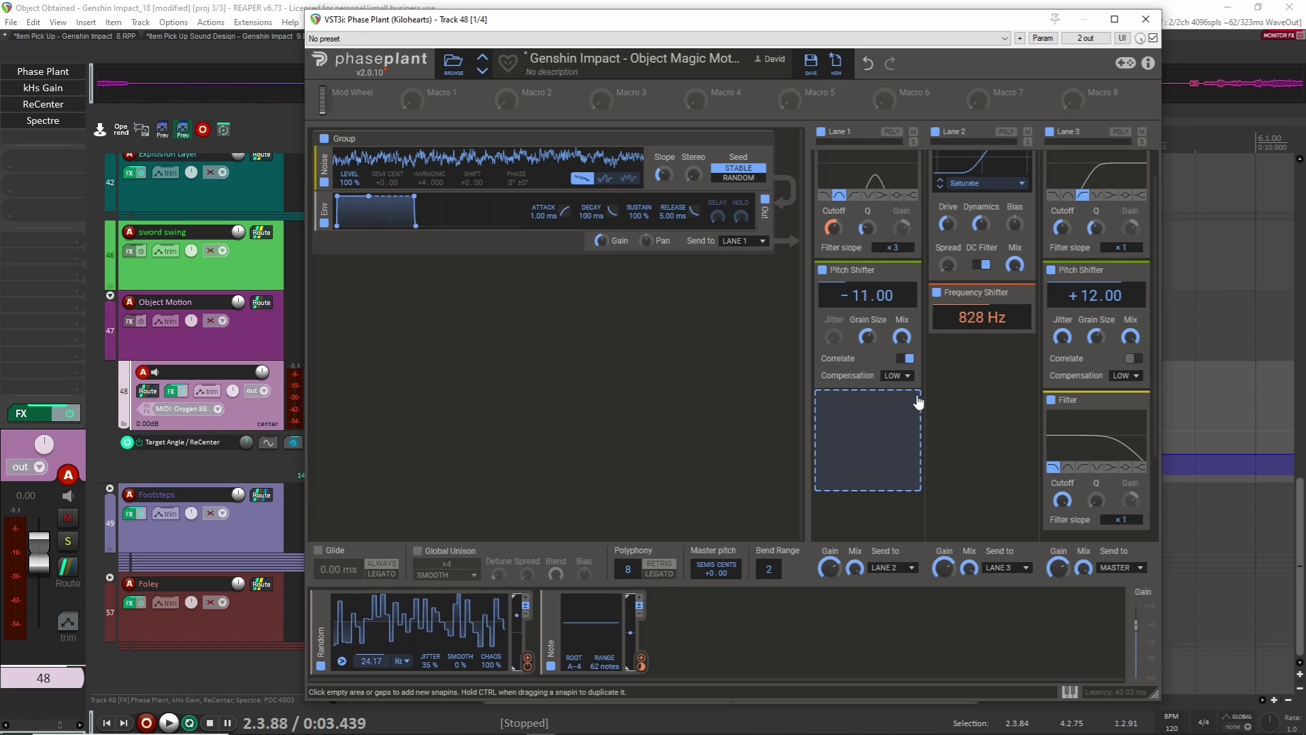
scroll(913, 402, "down", 2)
scroll(913, 401, "up", 3)
left_click(1146, 23)
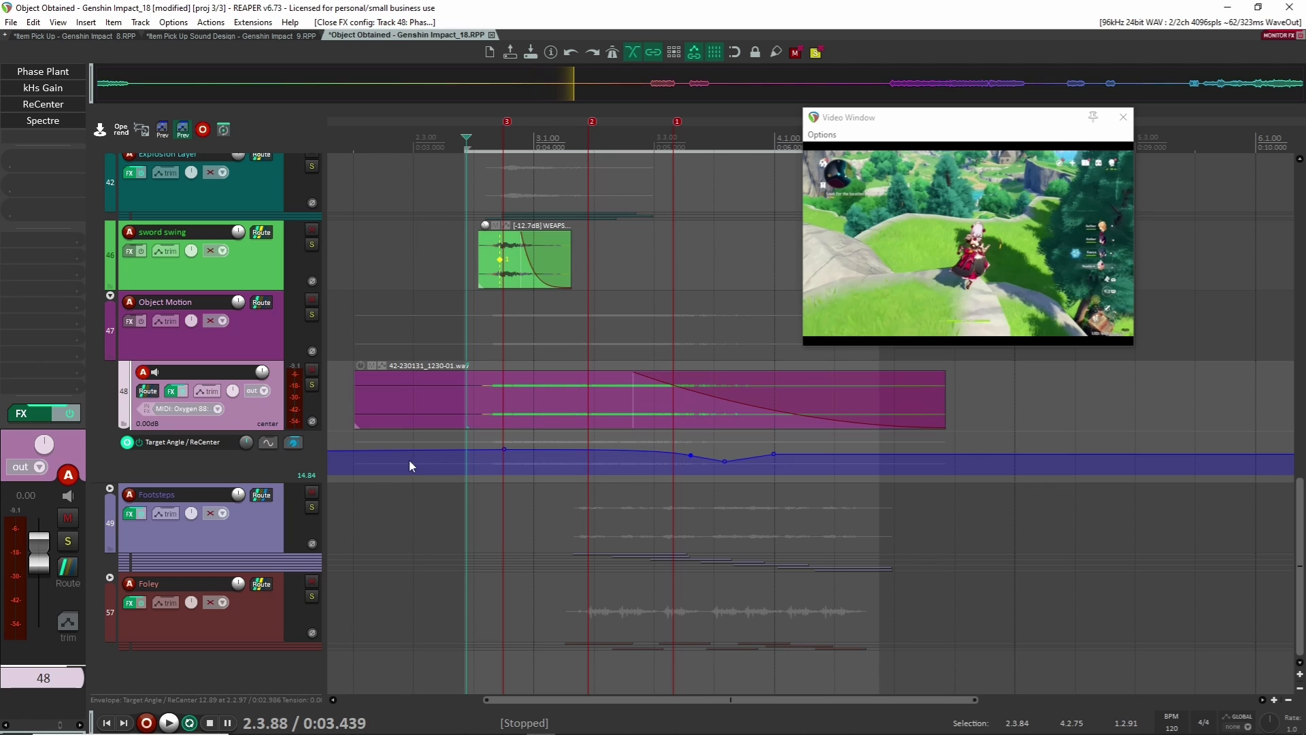
- Open ReCenter on track 48, bypass Spectre, solo the track, and play it from 0:03.439
left_click(43, 104)
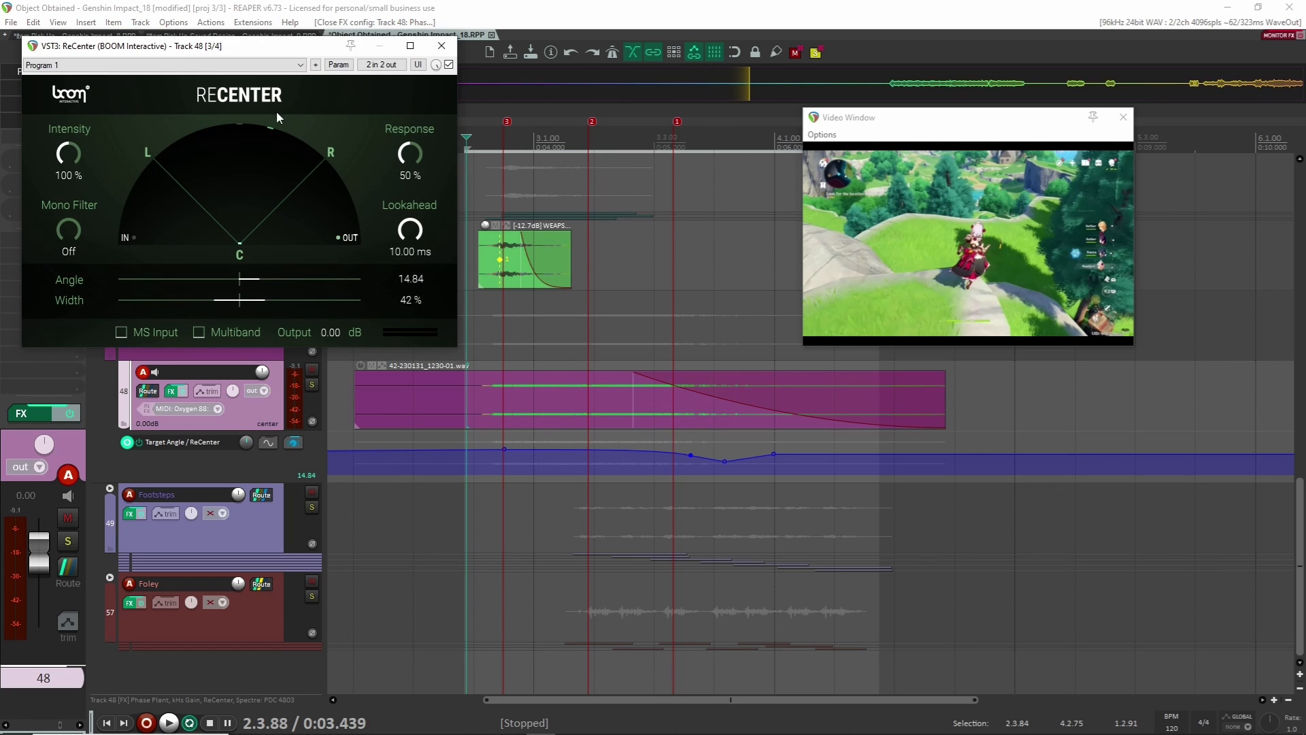
left_click_drag(299, 51, 730, 50)
left_click(43, 121, "shift")
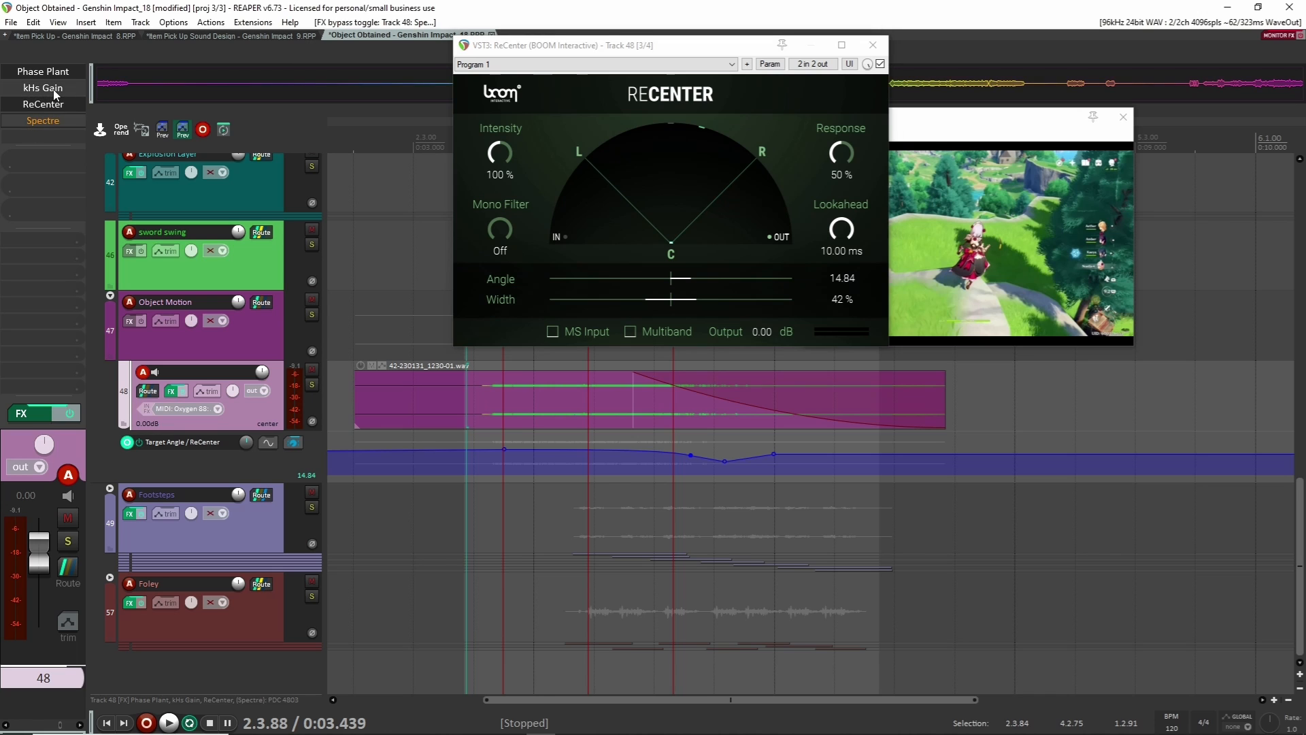
left_click(312, 384)
key("space")
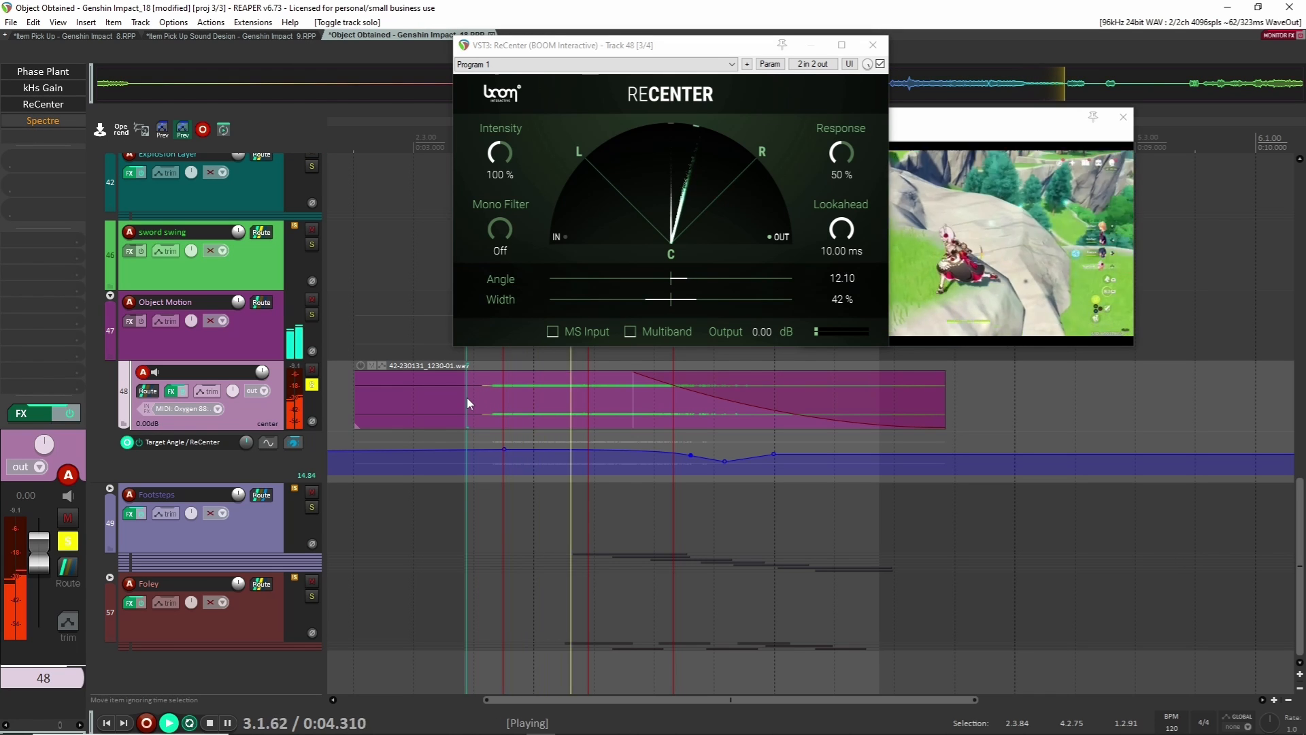
key("space")
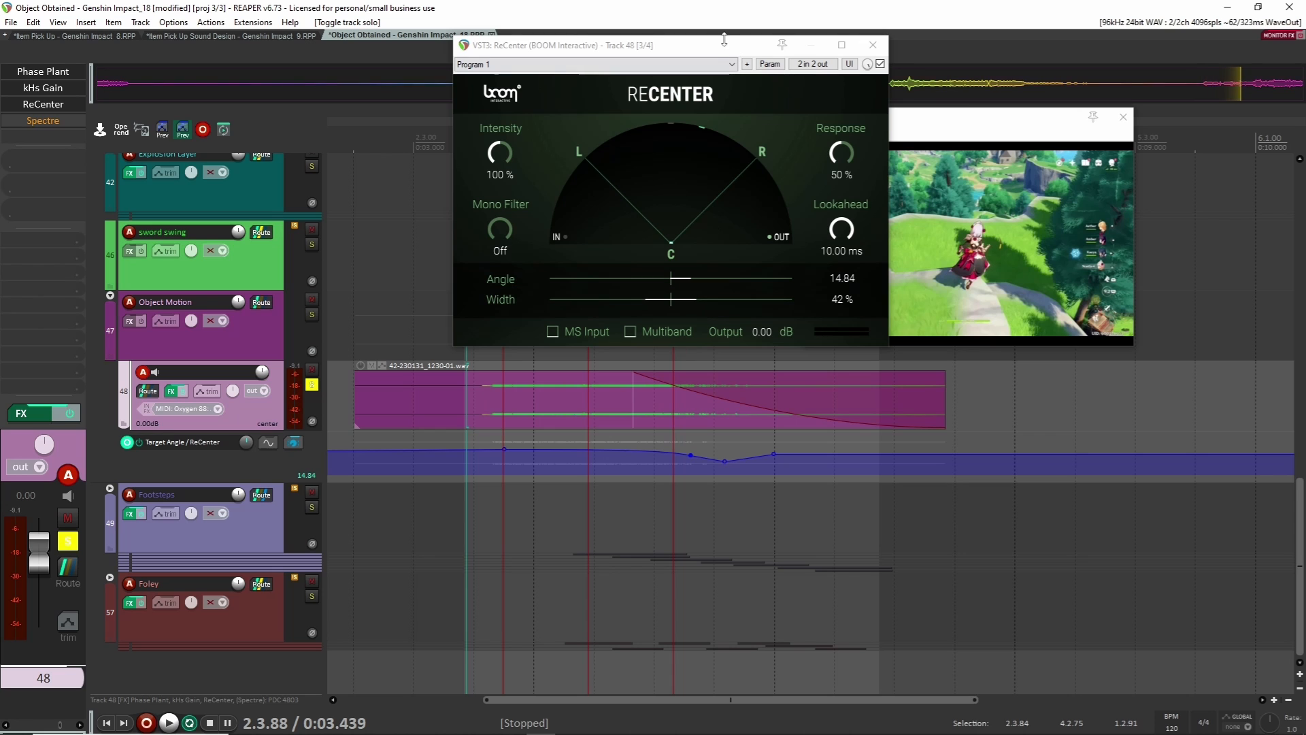
- Uncover the video beside ReCenter, replay soloed track 48 to compare its panning with the object's motion, and close ReCenter
left_click_drag(653, 45, 487, 75)
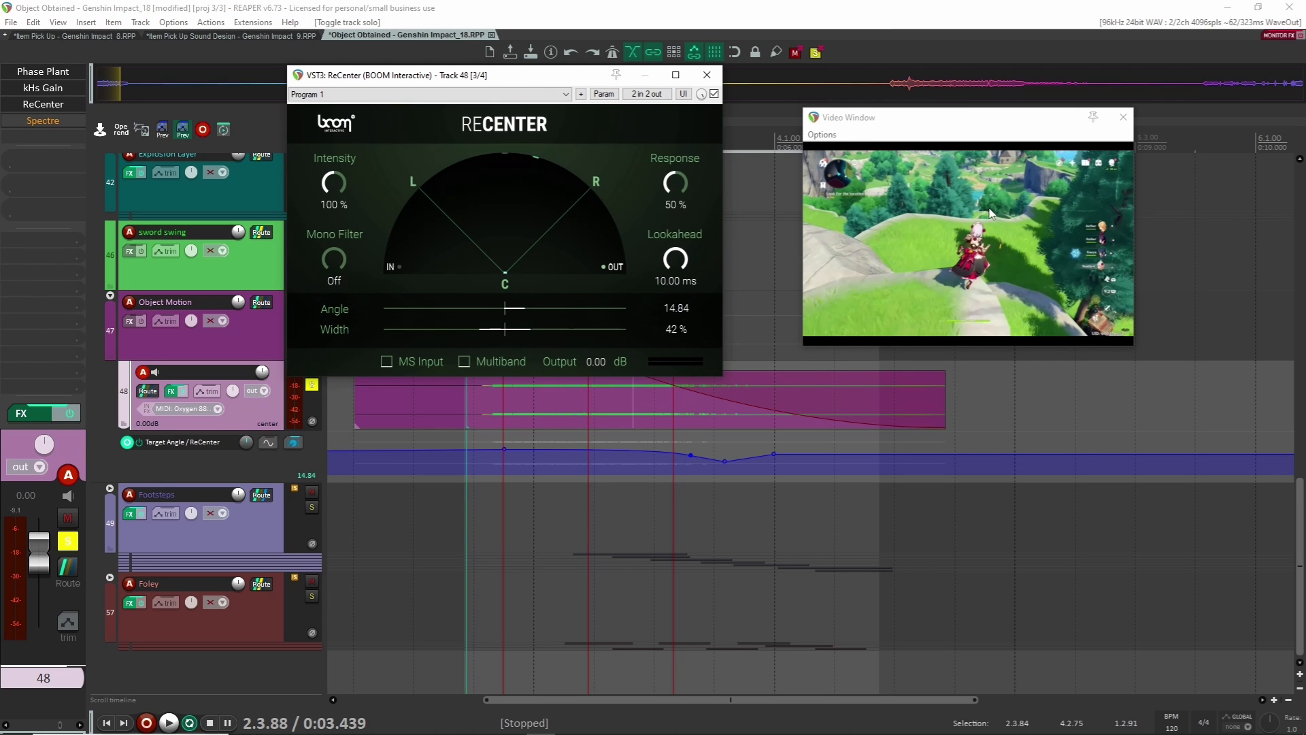
key("space")
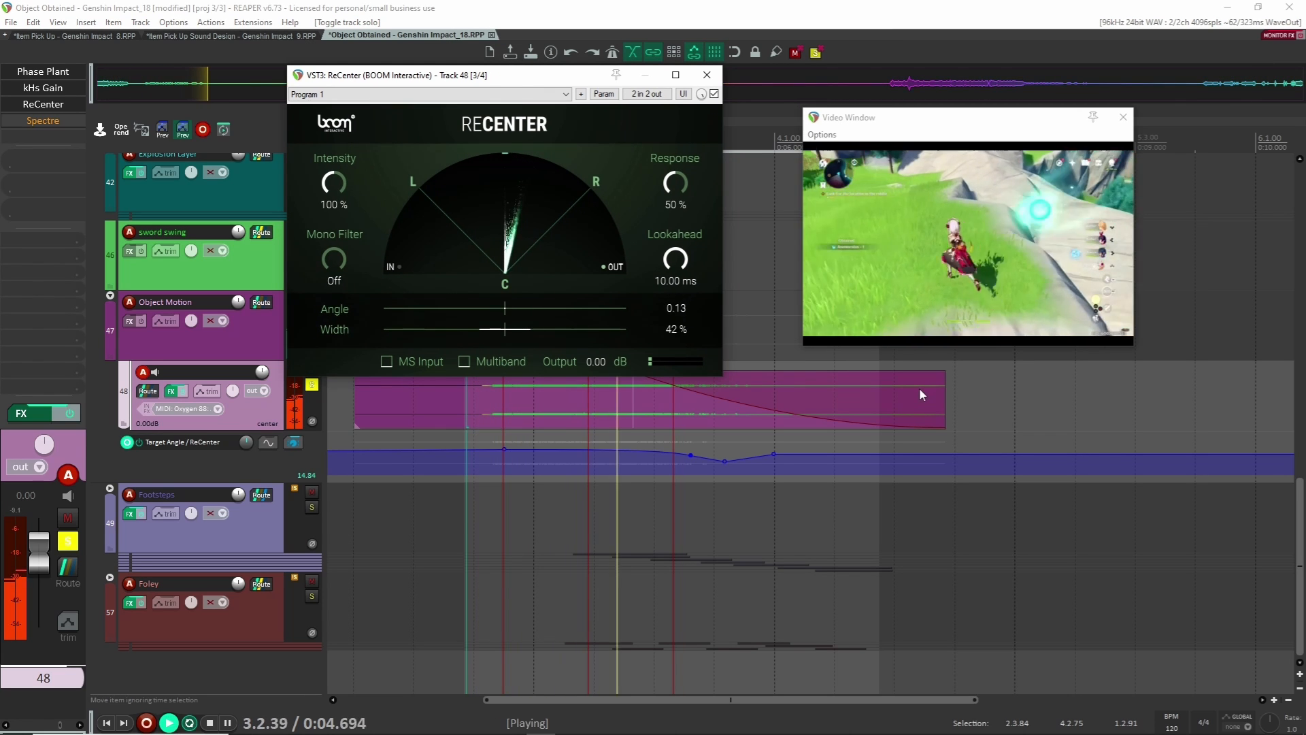
key("space")
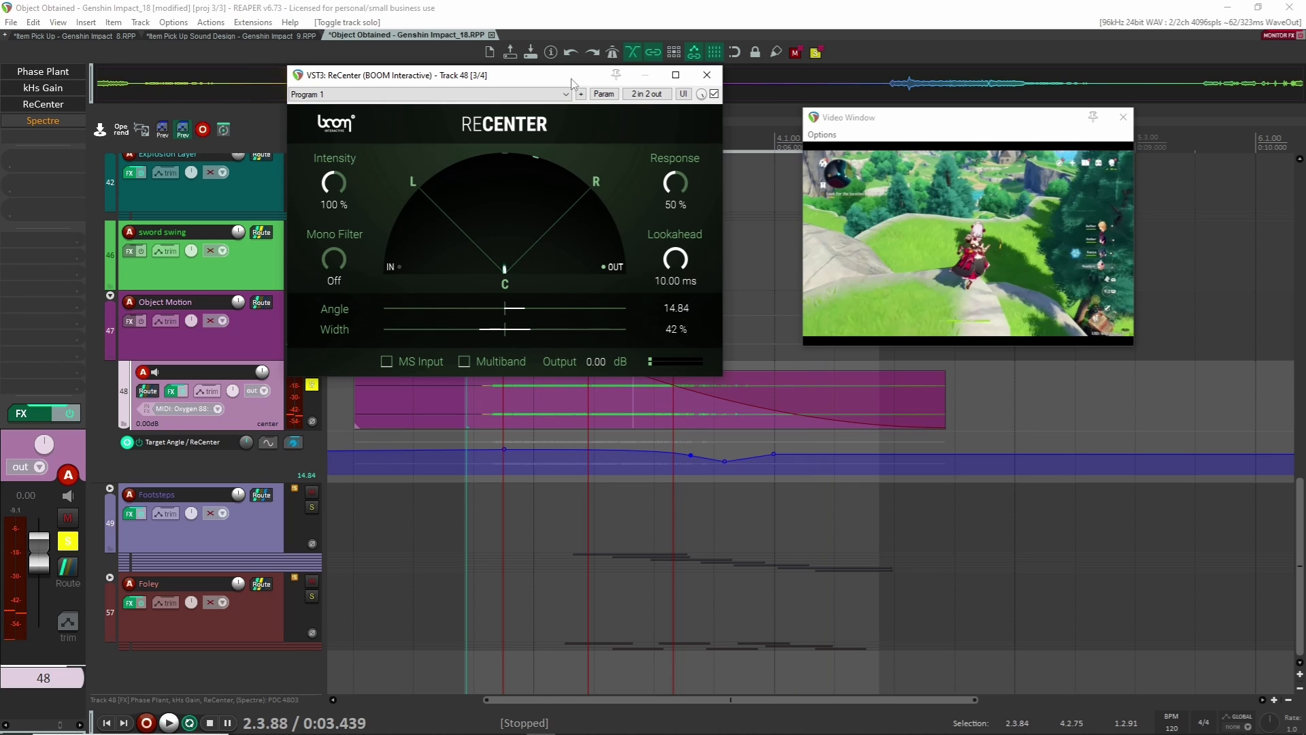
left_click(707, 75)
- Inspect the Spectre enhancement curve on track 48, close it, and clear the track's solo
left_click(43, 120)
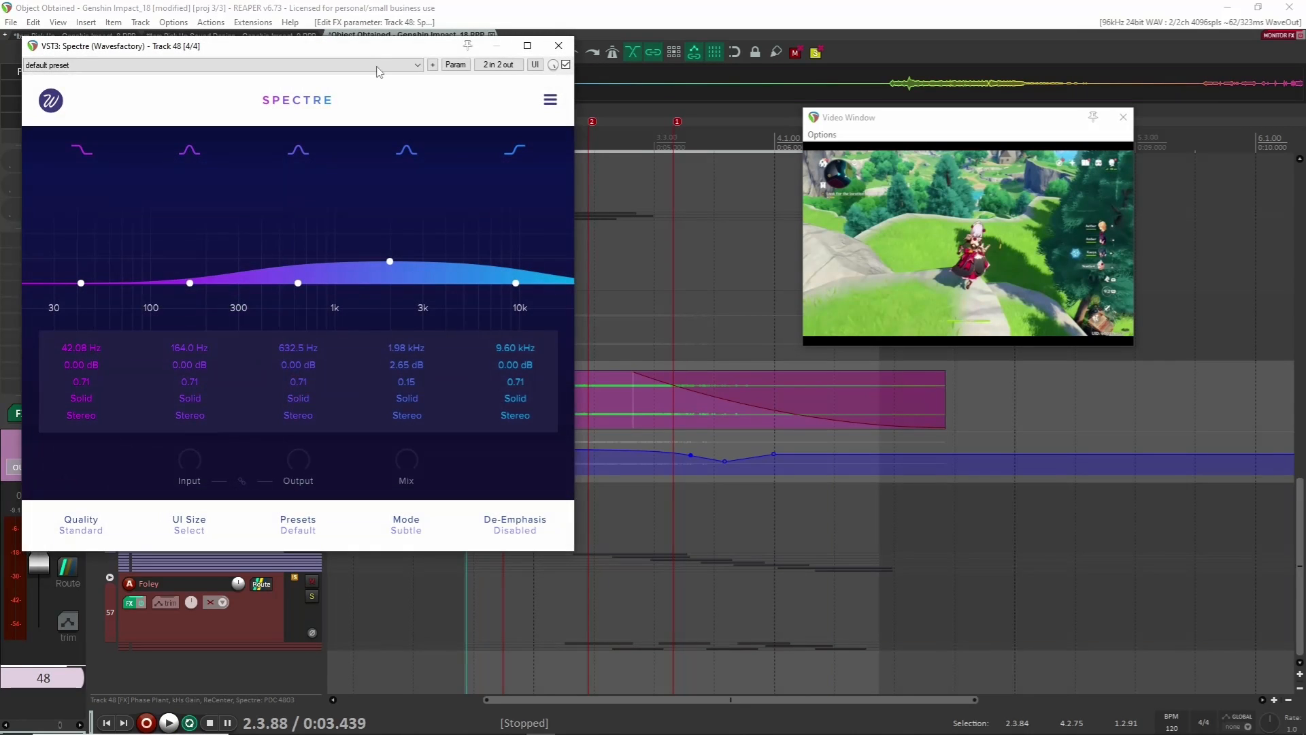
left_click_drag(373, 50, 548, 45)
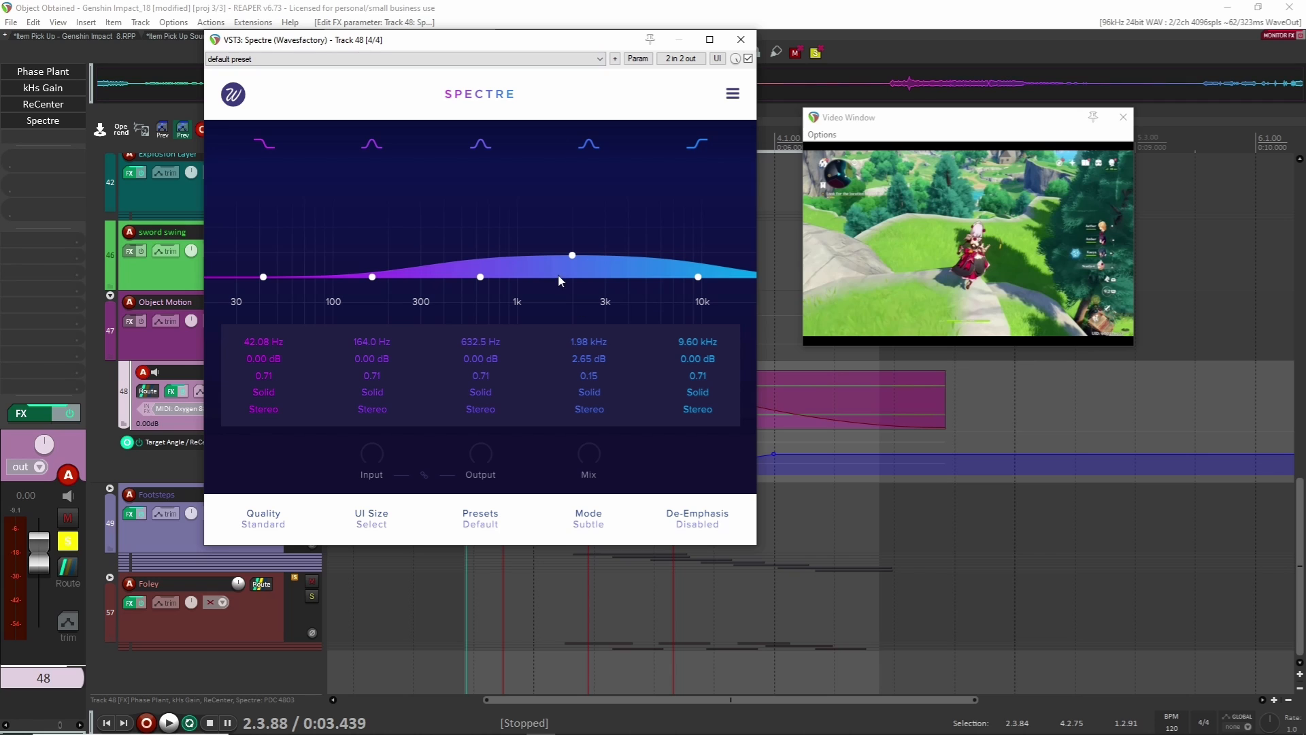
left_click(741, 39)
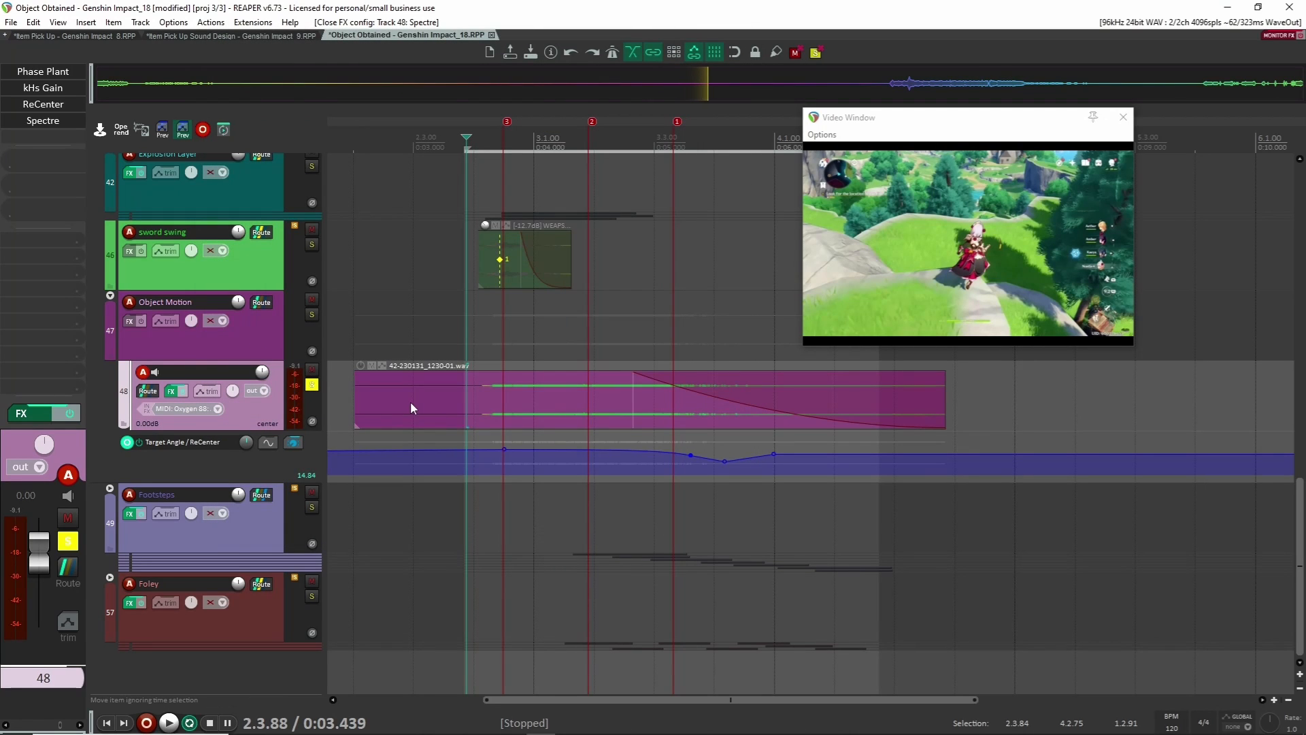
left_click(314, 385)
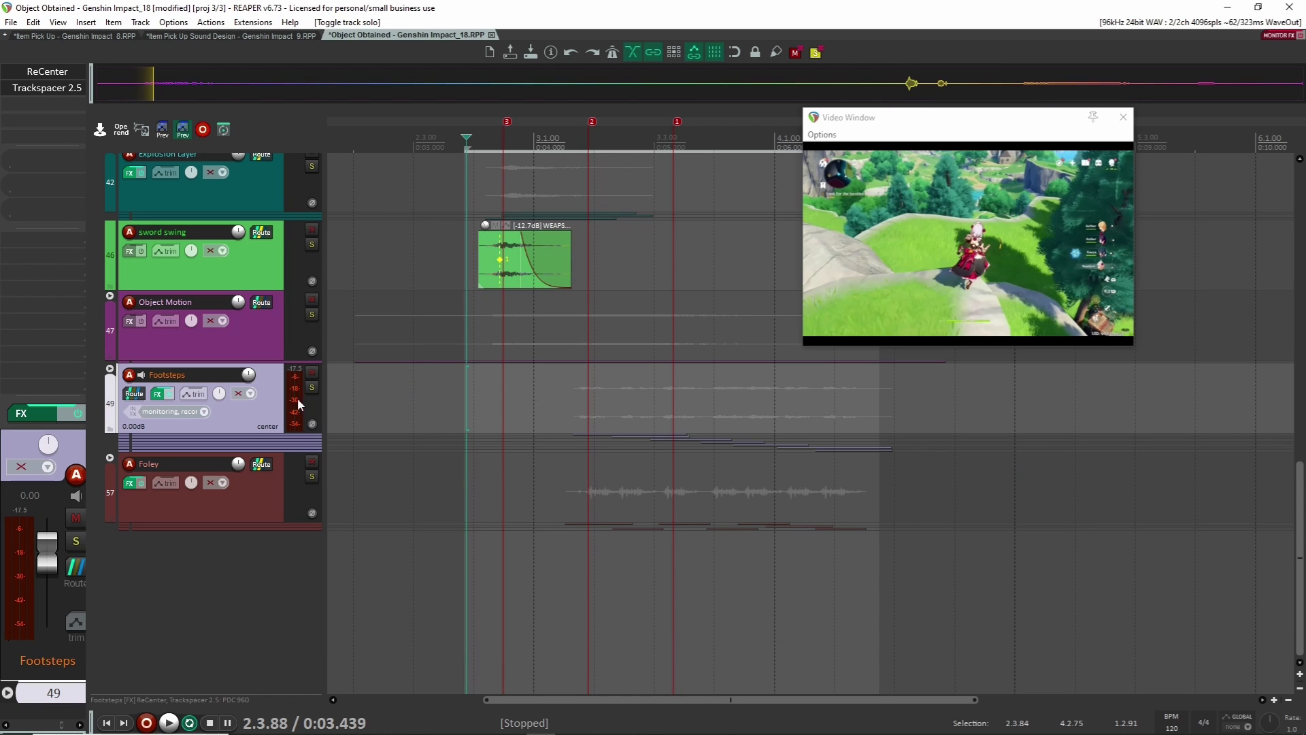
- Solo the Footsteps and Foley folders, expand the Footsteps folder, and look over the child clips in both
left_click(312, 389)
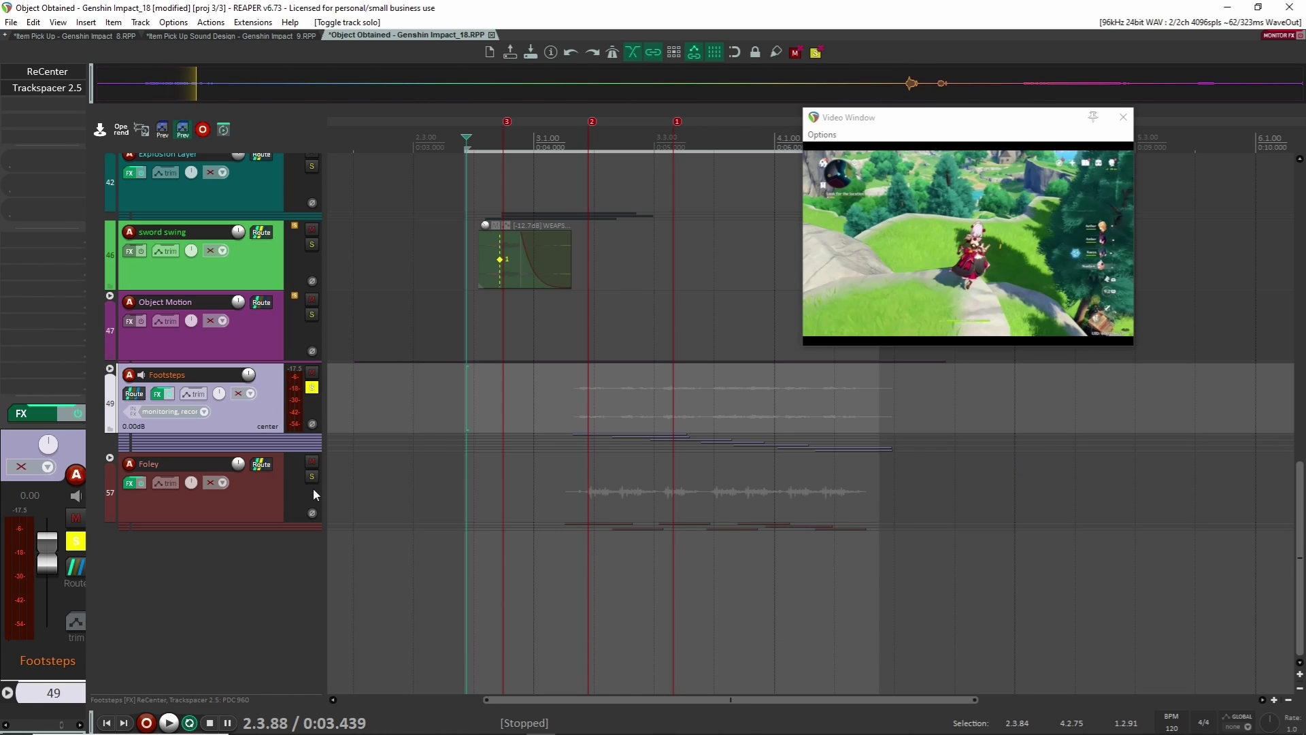
left_click(109, 369)
scroll(144, 487, "down", 5)
left_click(111, 576)
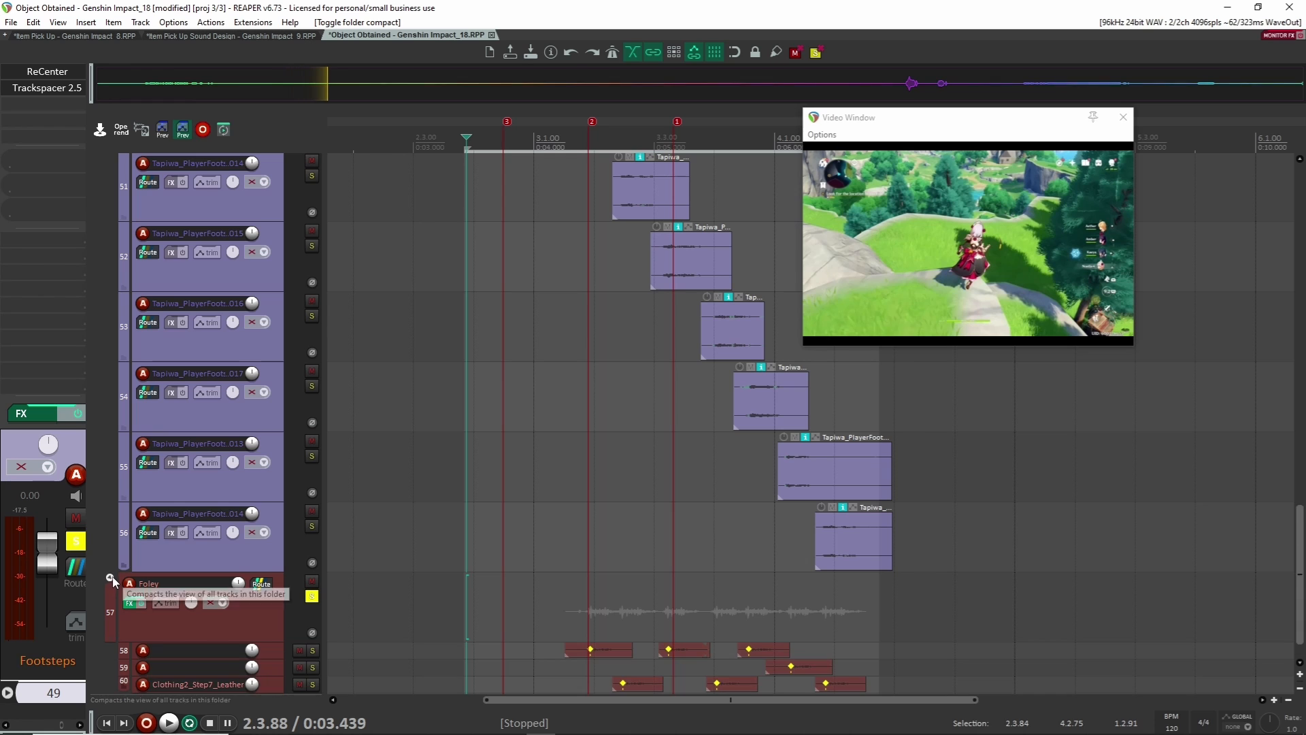
left_click(110, 577)
left_click(110, 577)
scroll(250, 521, "down", 4)
scroll(219, 515, "up", 10)
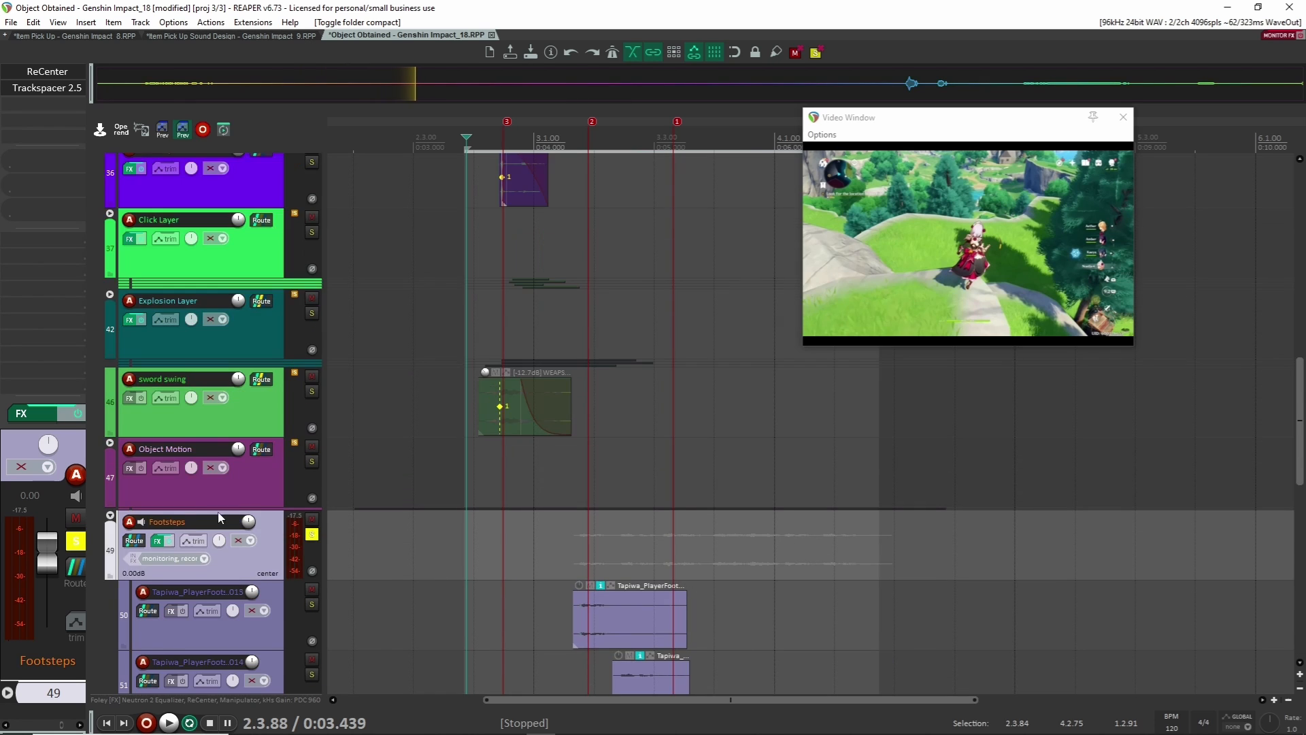
scroll(546, 521, "down", 10)
scroll(570, 494, "up", 10)
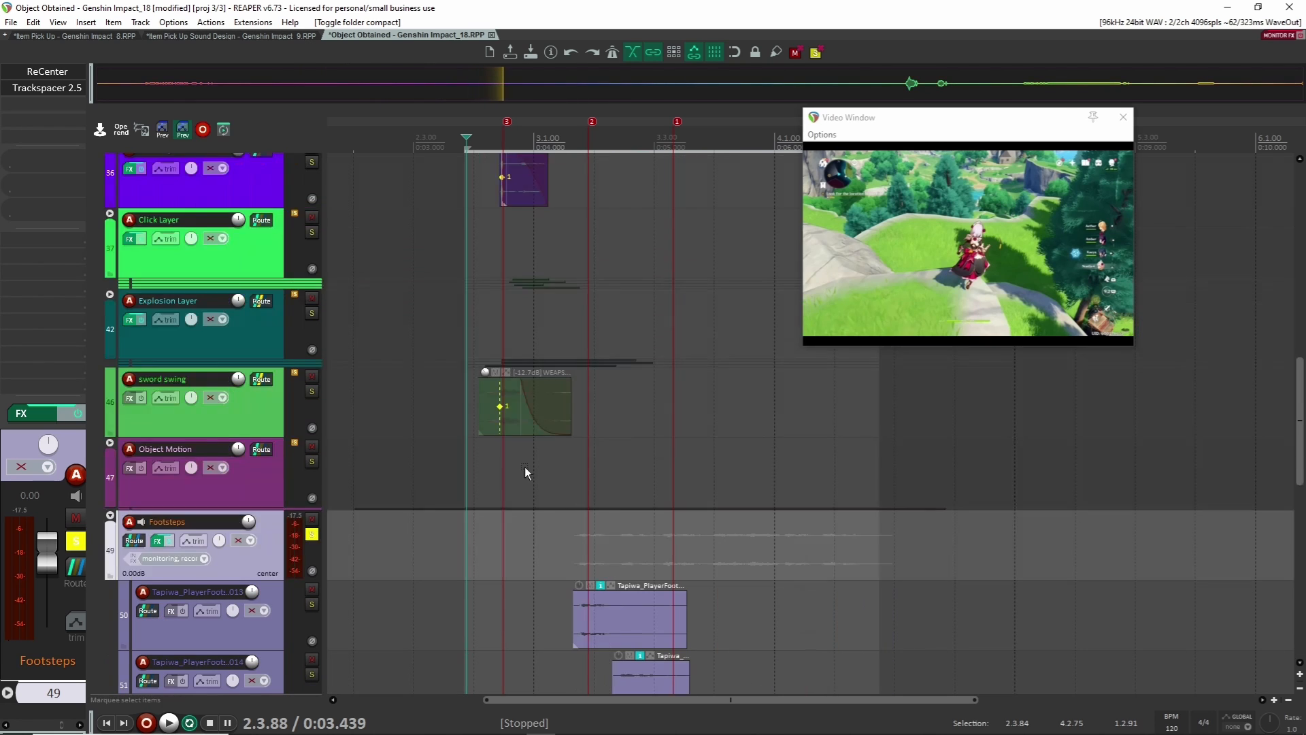
scroll(525, 466, "down", 2)
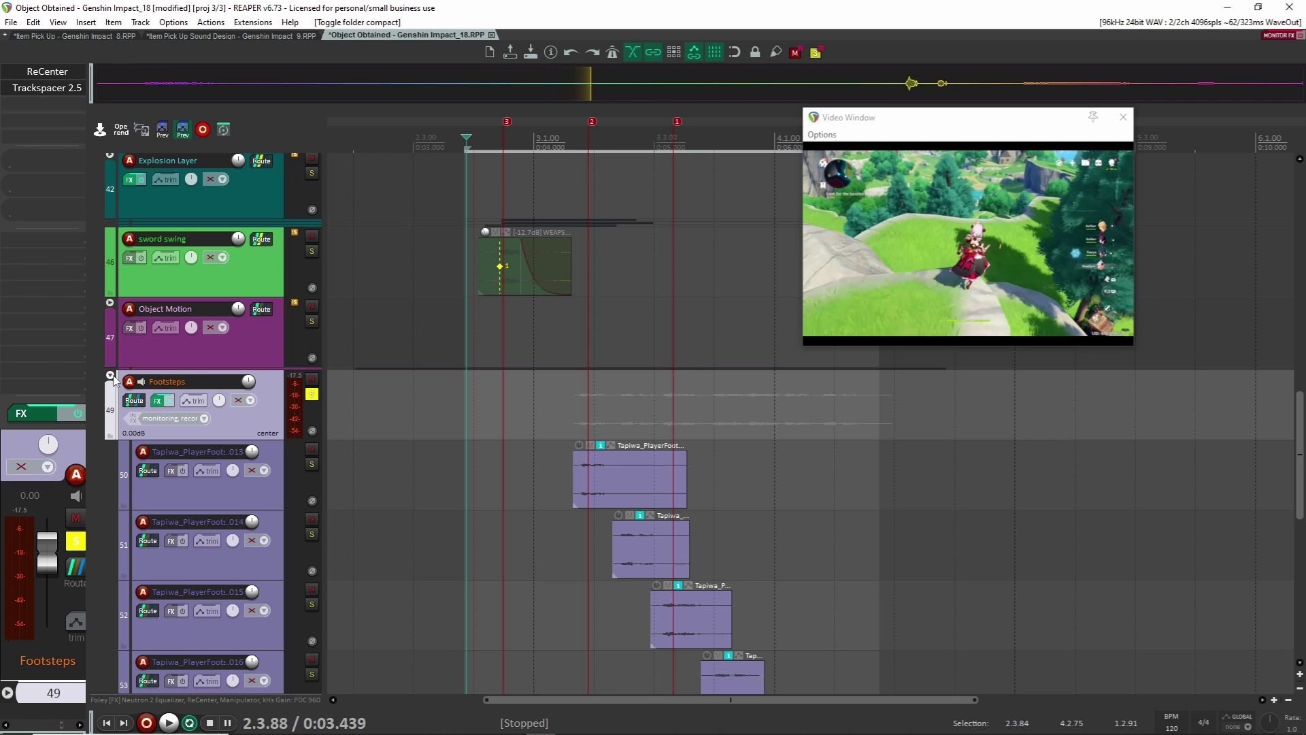
- Play the soloed footsteps and foley layers from 0:04.219, just before the first footstep clip
left_click(559, 414)
key("space")
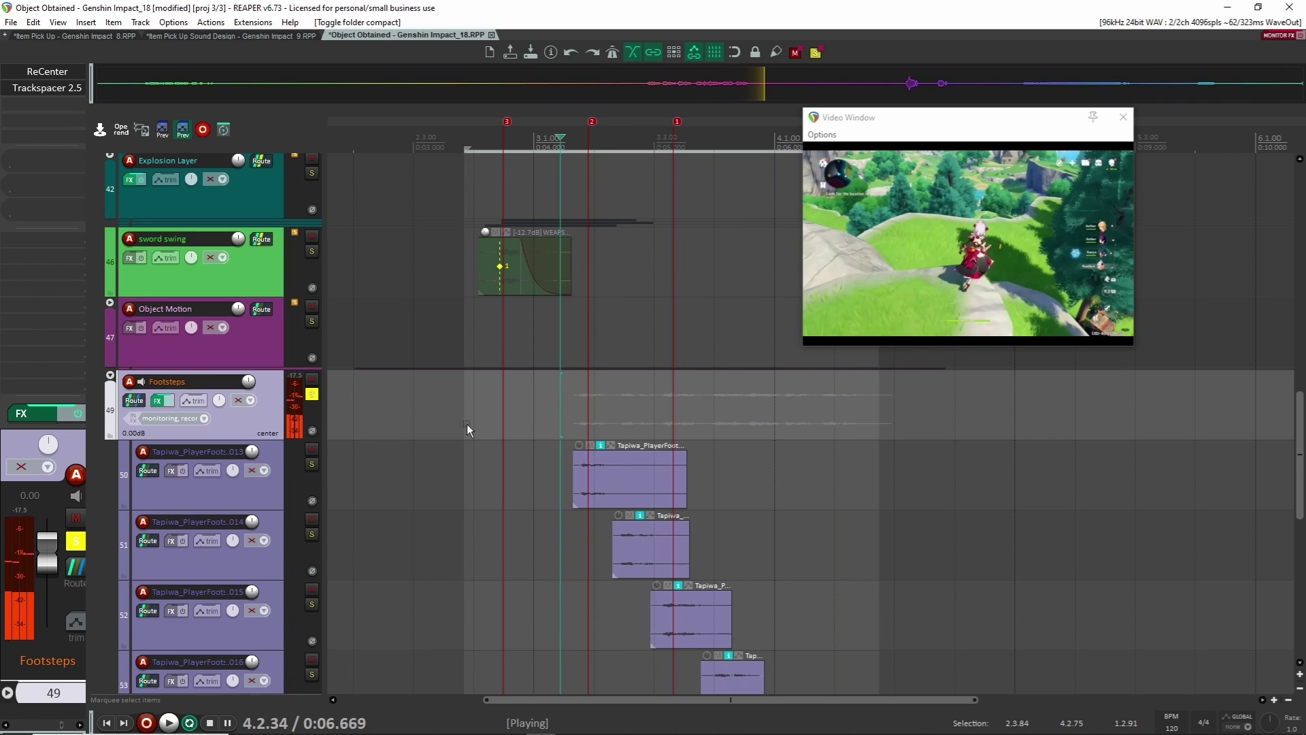
key("space")
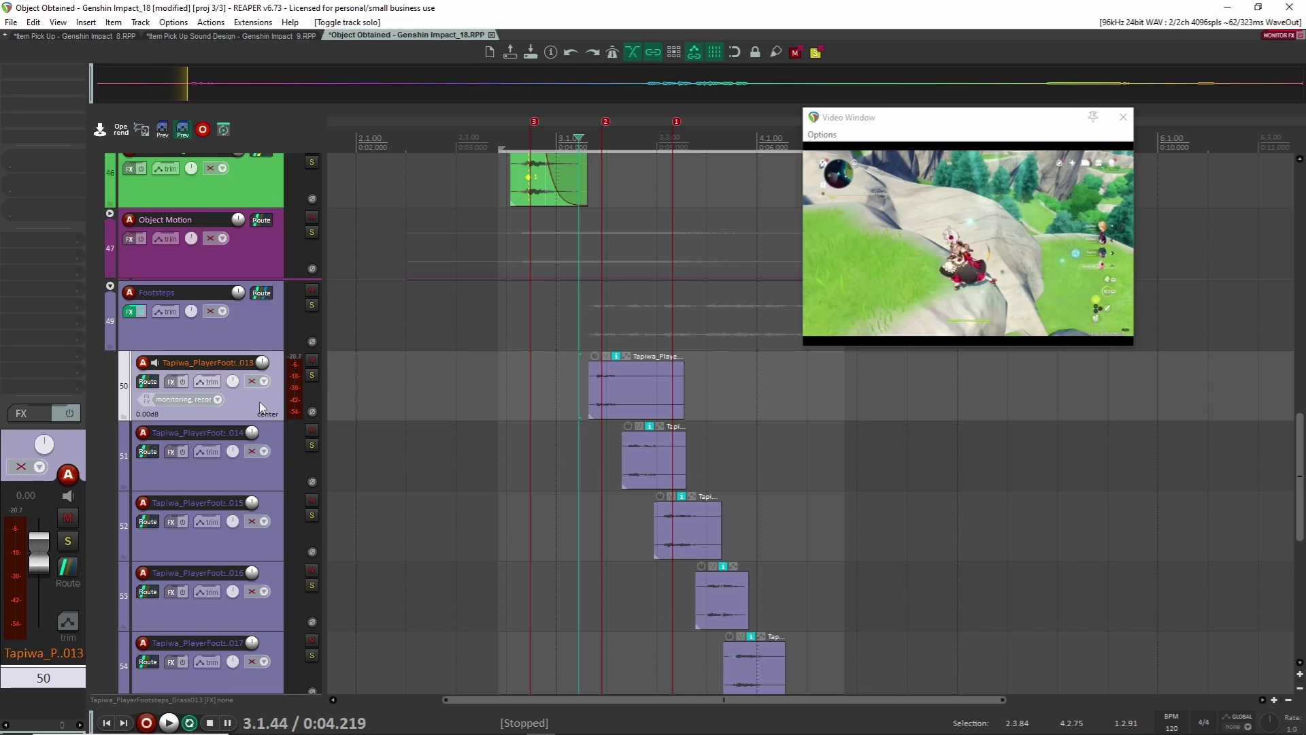
- Solo only the Footsteps folder, play its clips from 0:04.303, and select the folder track to show its effects
left_click(254, 471)
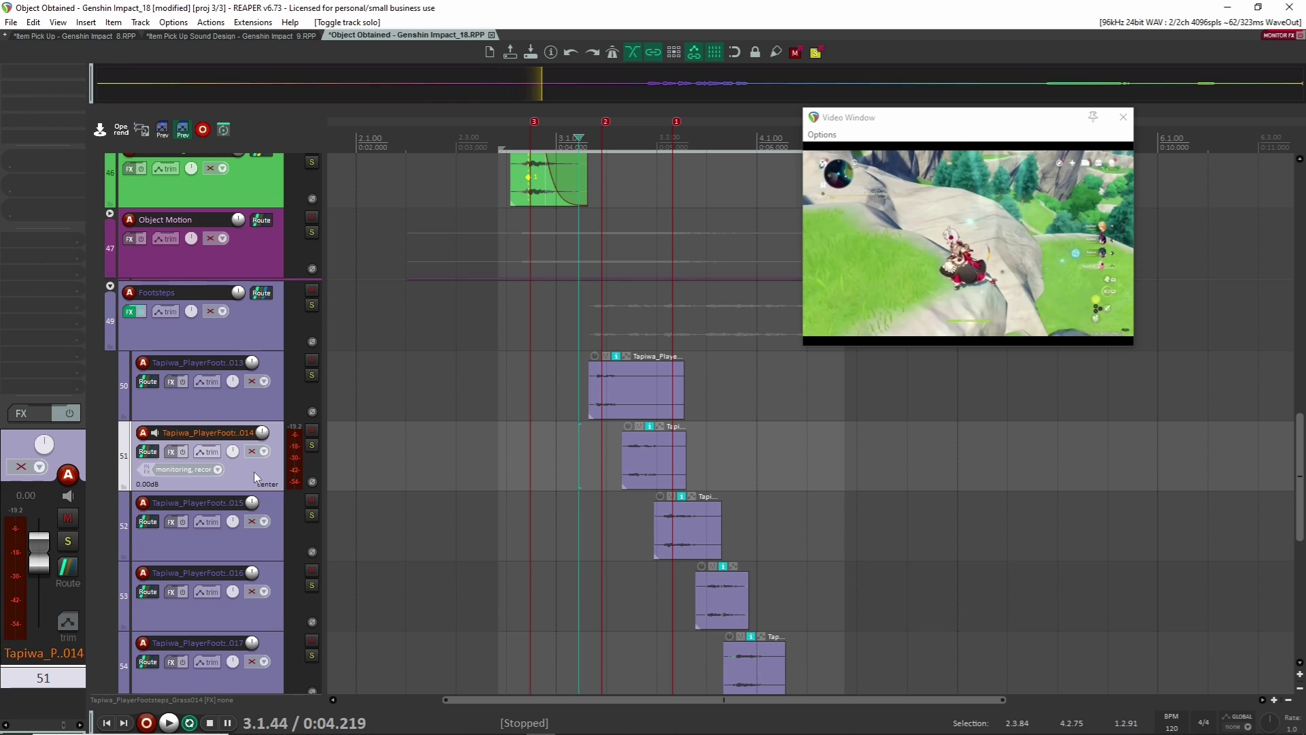
left_click(312, 306)
left_click(570, 362)
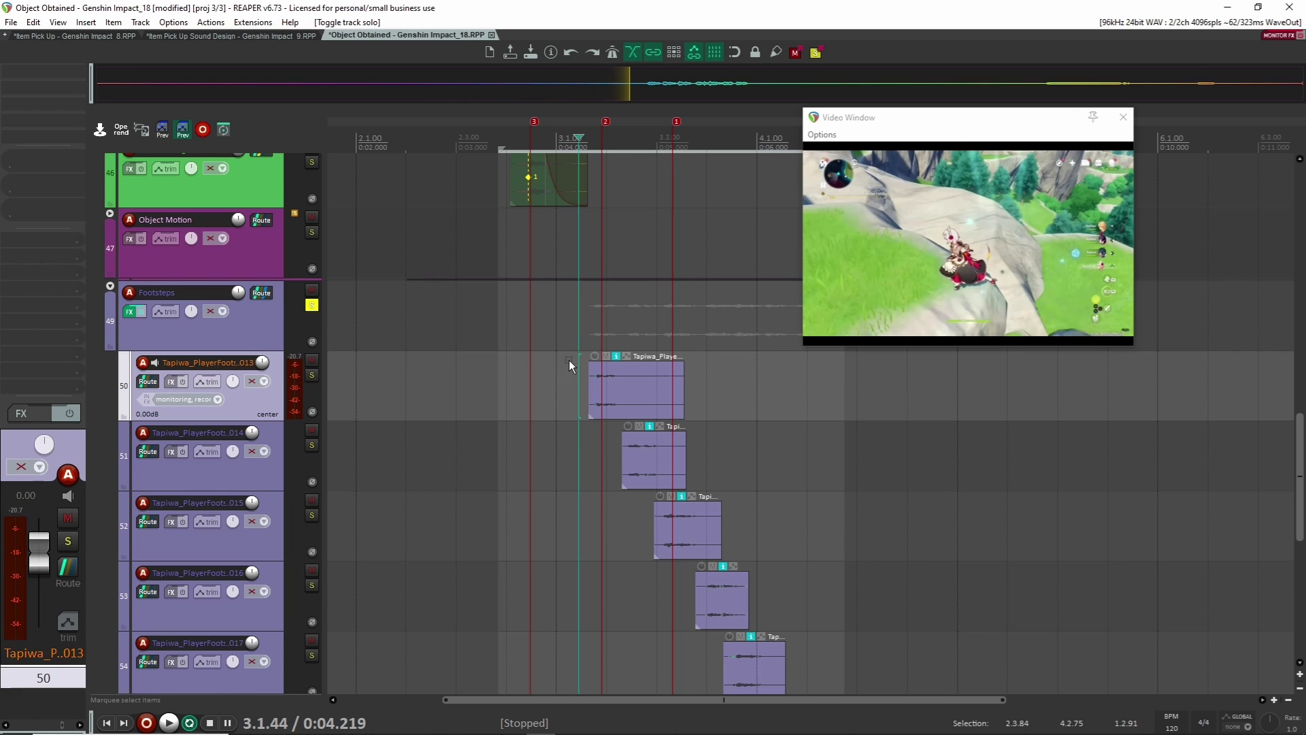
key("space")
left_click(266, 321)
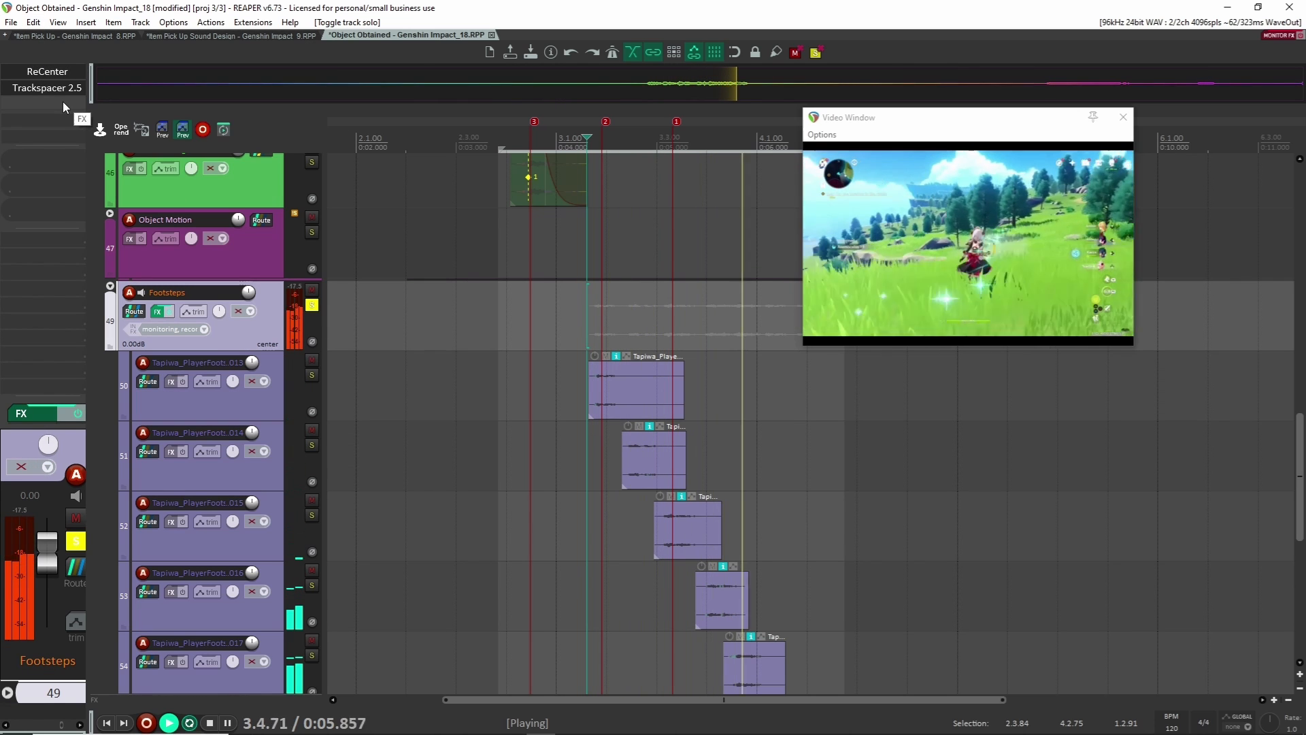
key("space")
- Bypass ReCenter and Trackspacer 2.5 on the Footsteps folder and play it from 0:04.303
left_click(61, 73, "shift")
left_click(61, 89, "shift")
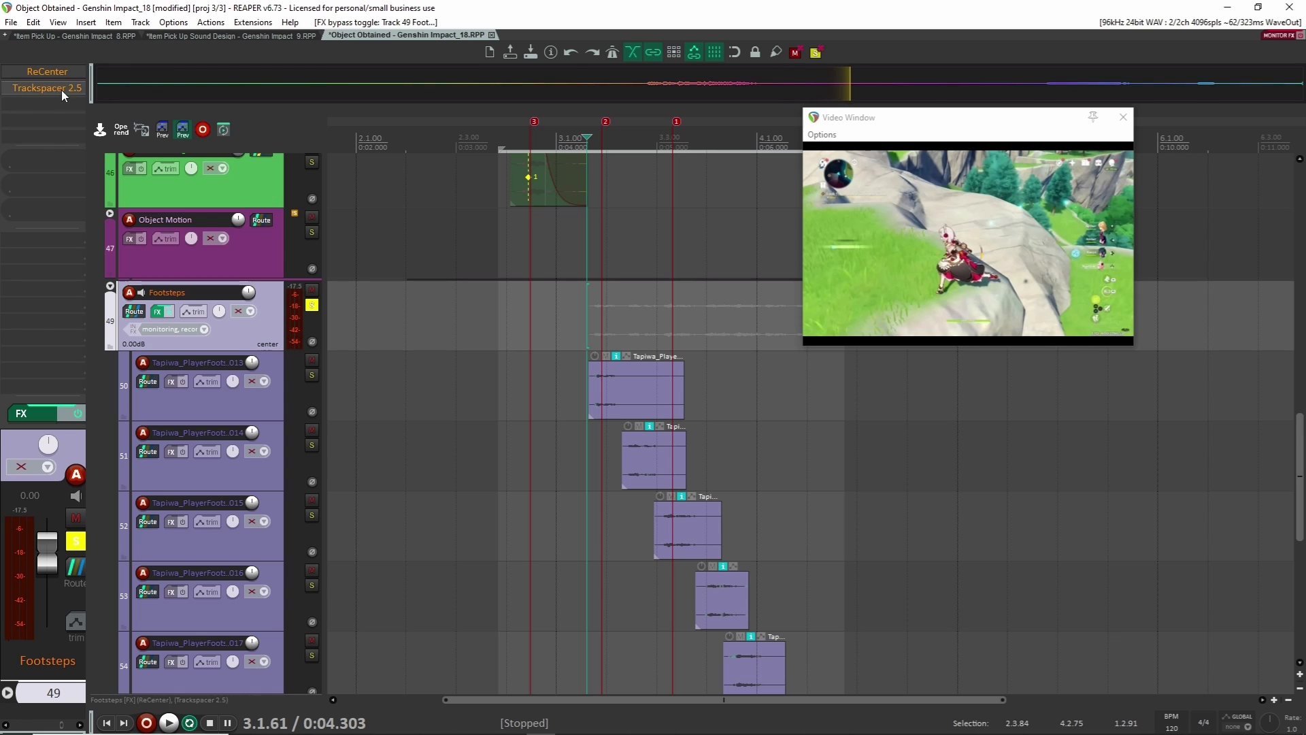
key("space")
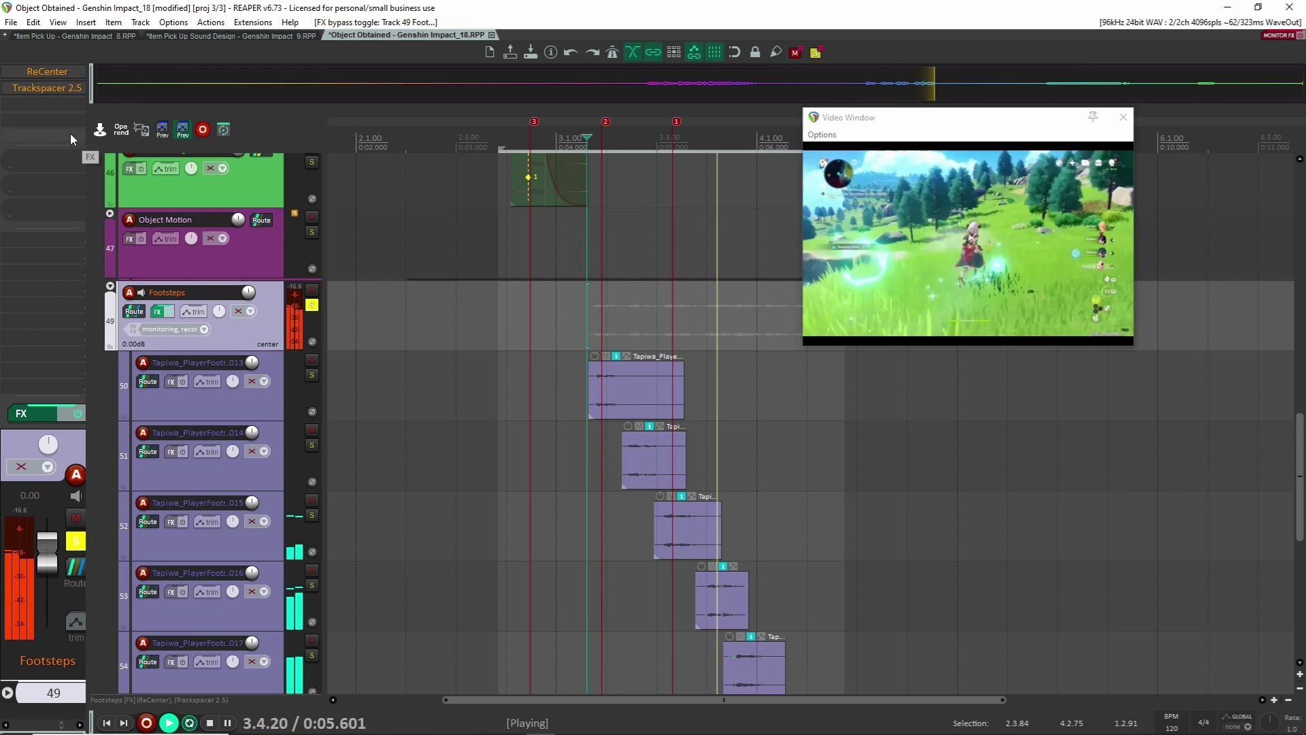
key("space")
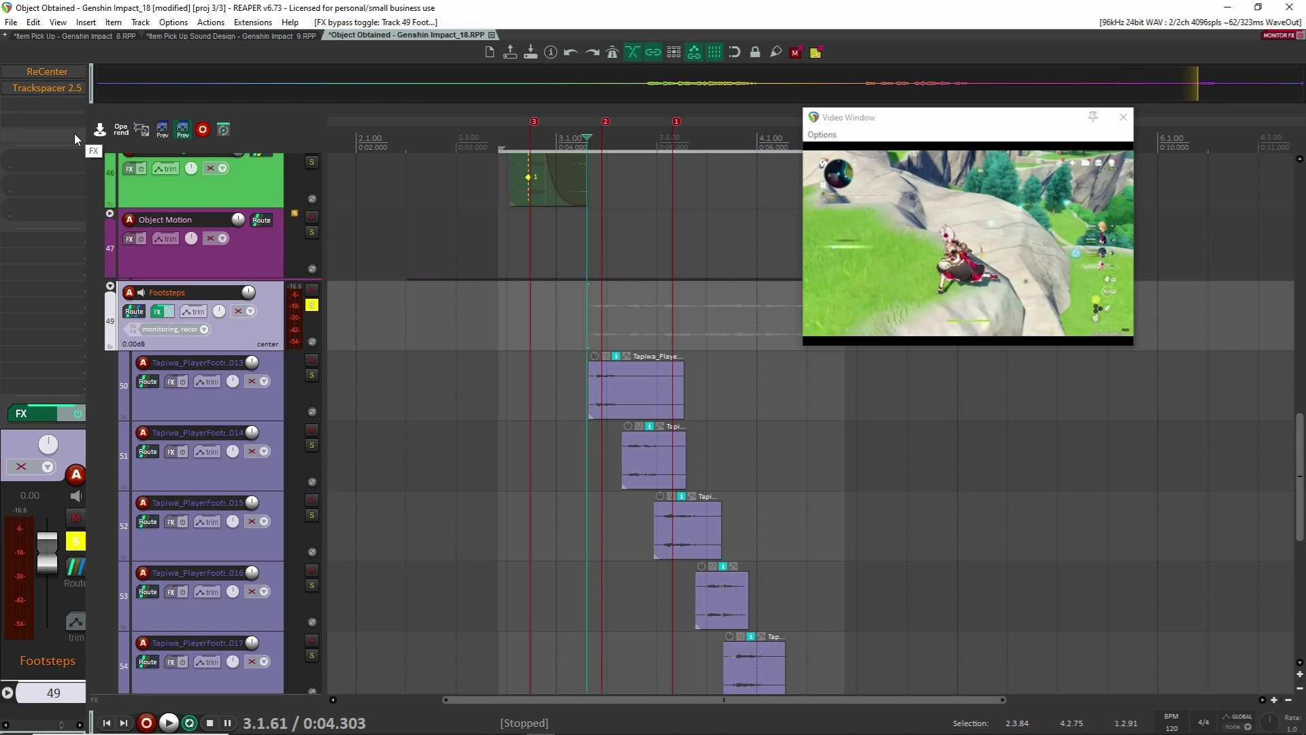
- Inspect ReCenter on the Footsteps folder, then replay the footsteps from 0:04.303 with ReCenter enabled and Trackspacer 2.5 still bypassed
left_click(53, 72)
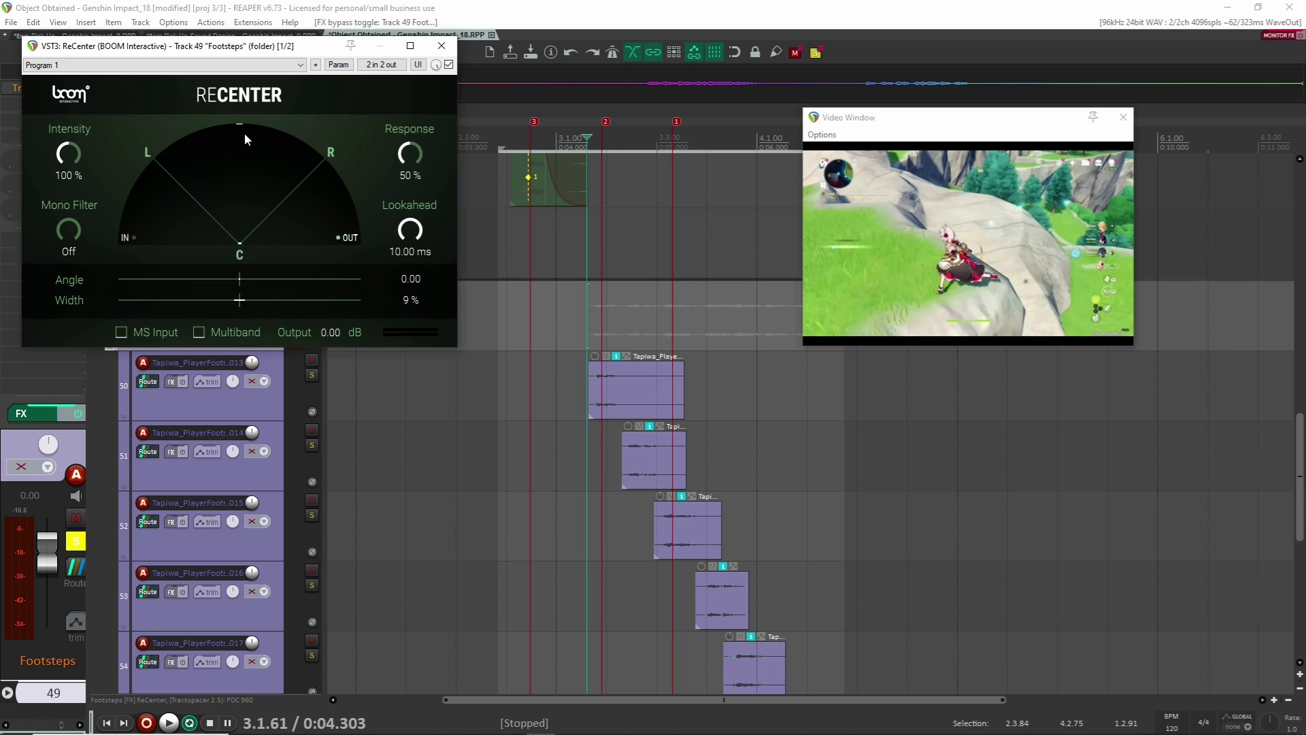
left_click(442, 45)
key("space")
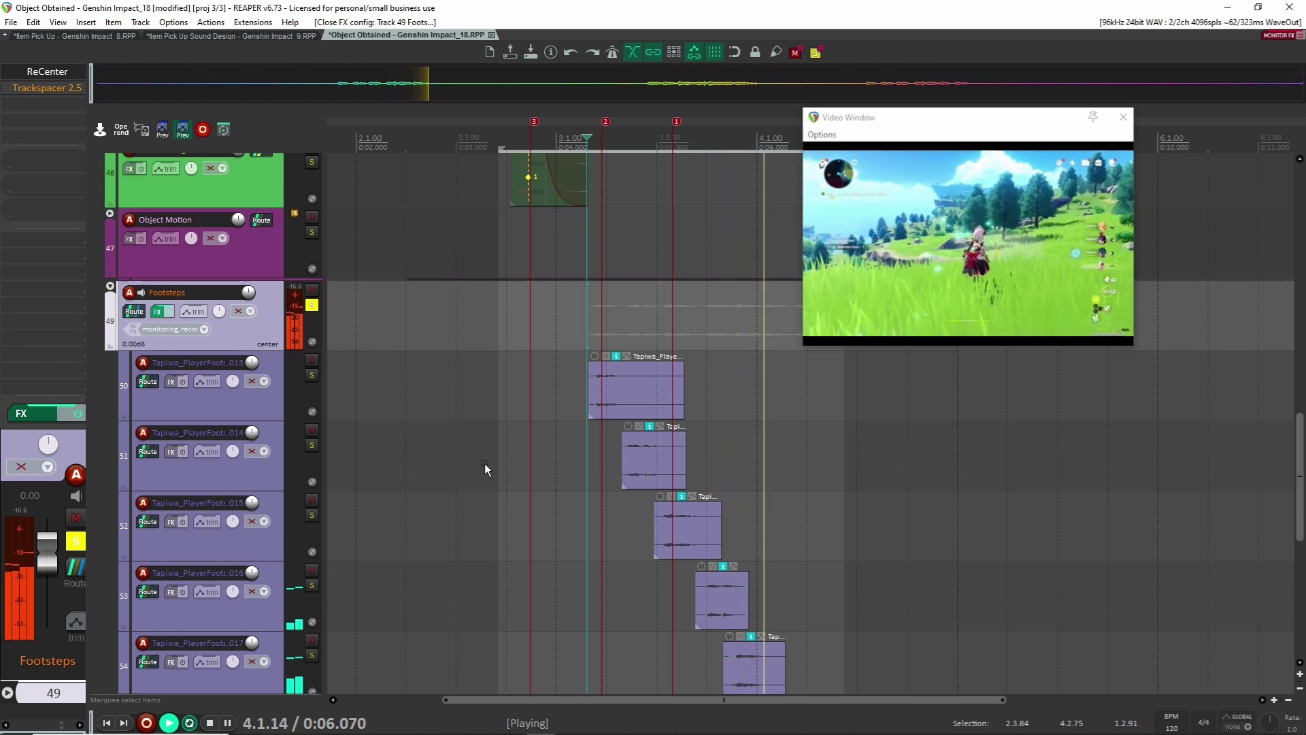
- Stop playback, re-enable Trackspacer 2.5 on the Footsteps folder, and inspect its settings before closing its window
key("space")
left_click(48, 86, "shift")
left_click(47, 87)
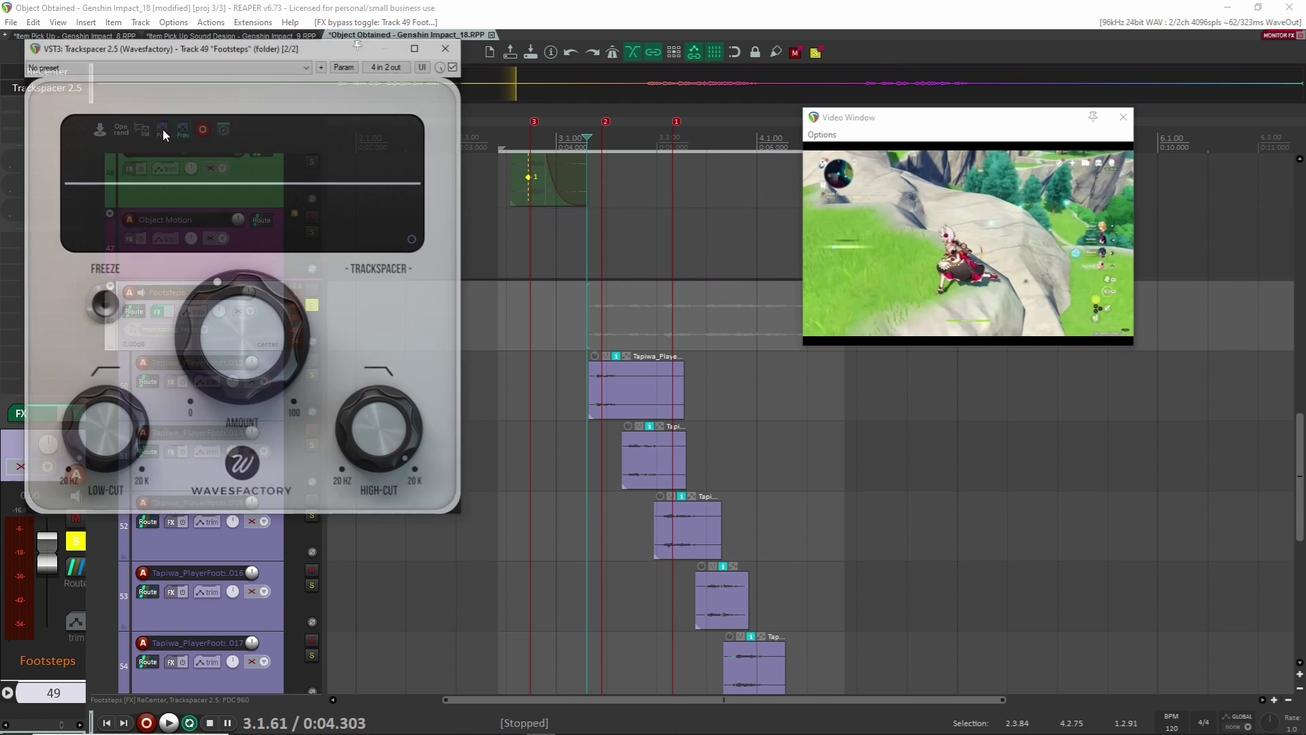
left_click(452, 46)
- Collapse the Footsteps folder and switch the solo from Footsteps to the Foley folder
left_click(111, 280)
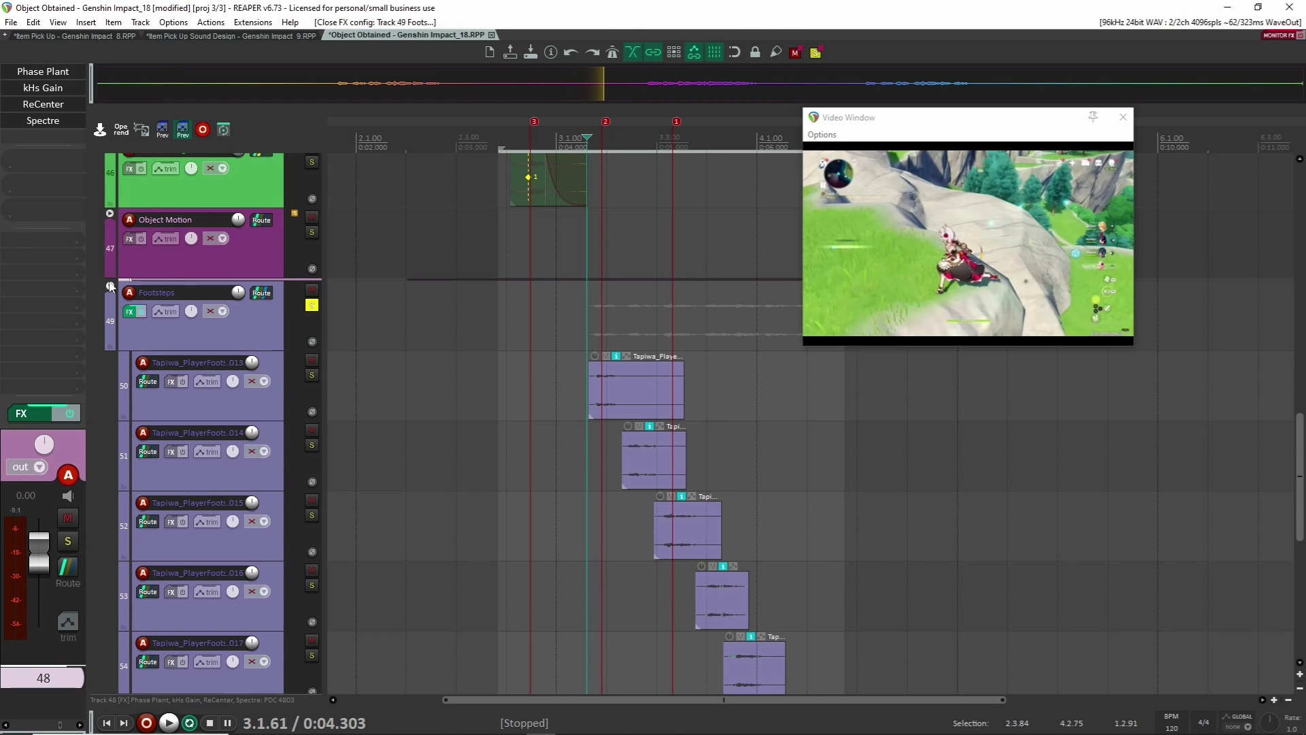
left_click(110, 286)
left_click(110, 286)
left_click(311, 305)
left_click(311, 394)
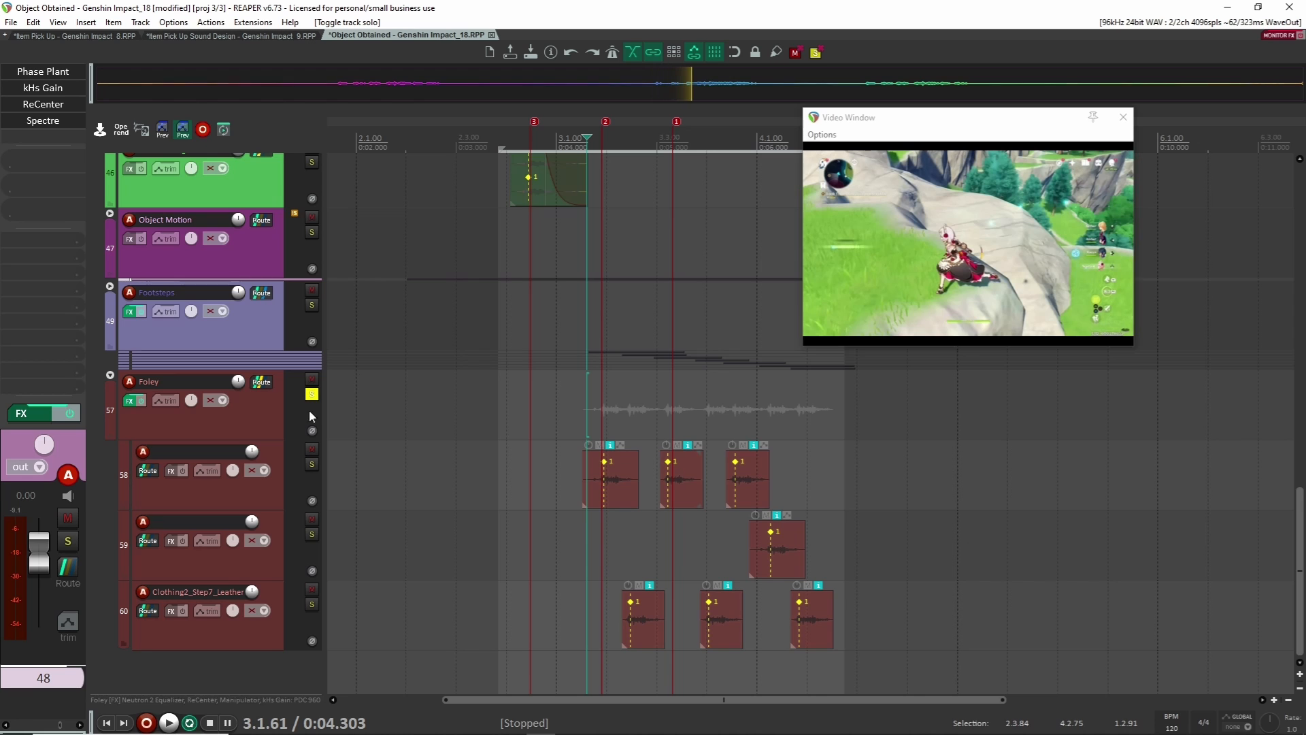
- Play the soloed Foley folder from 0:04.228, just before the first foley clip
left_click(582, 389)
key("space")
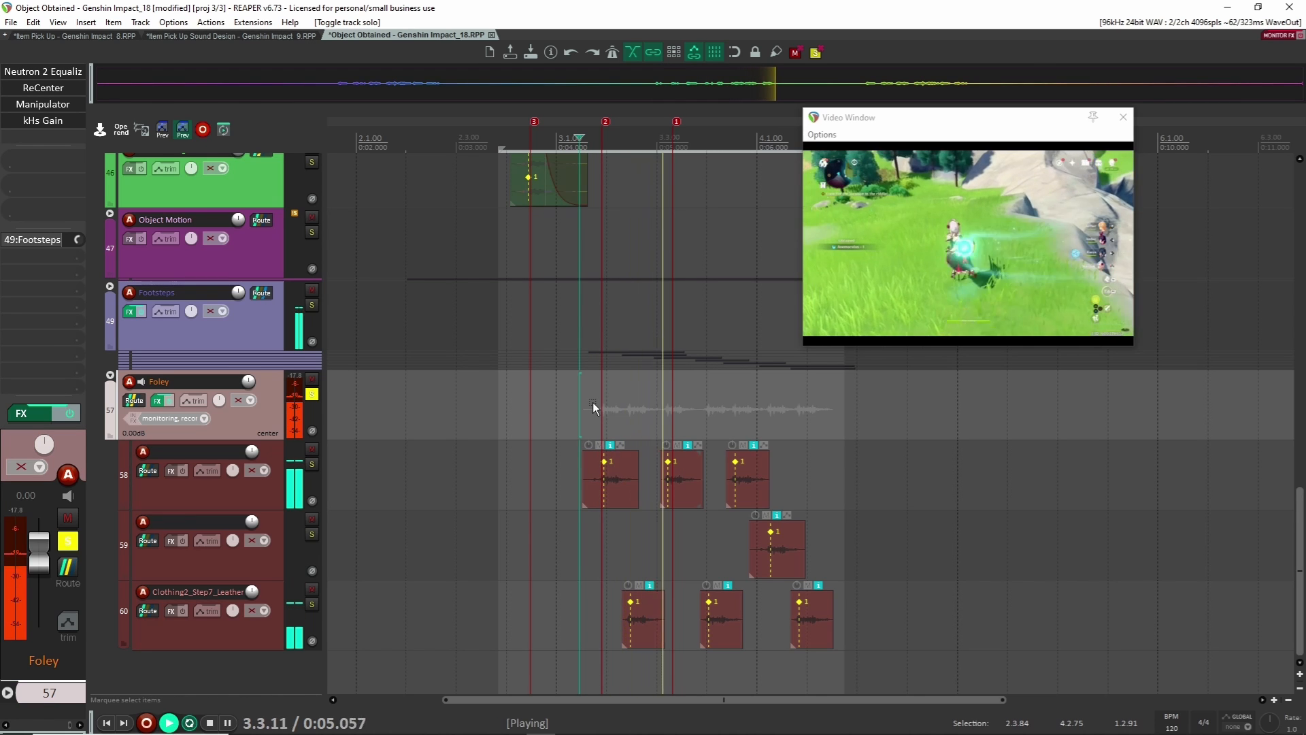
key("space")
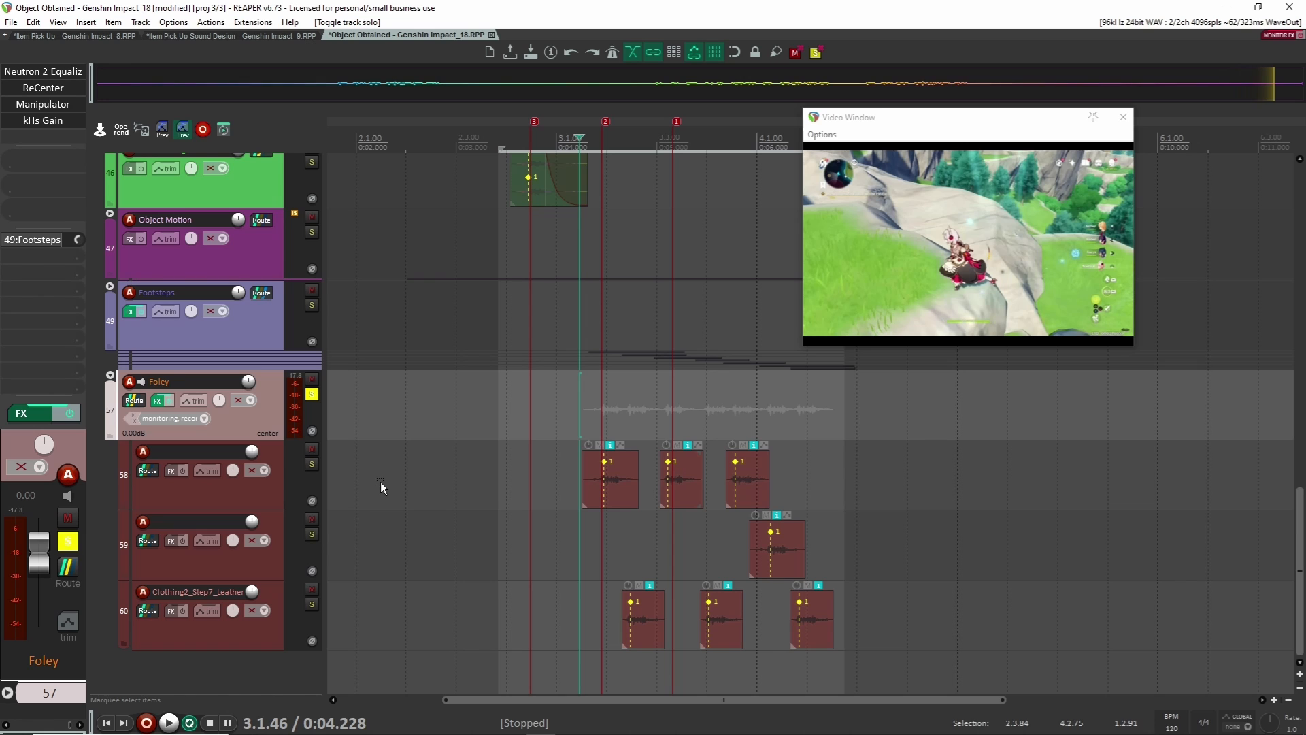
- Solo only the first clip track inside the Foley folder, play it from 0:04.228, and clear its solo
left_click(458, 460)
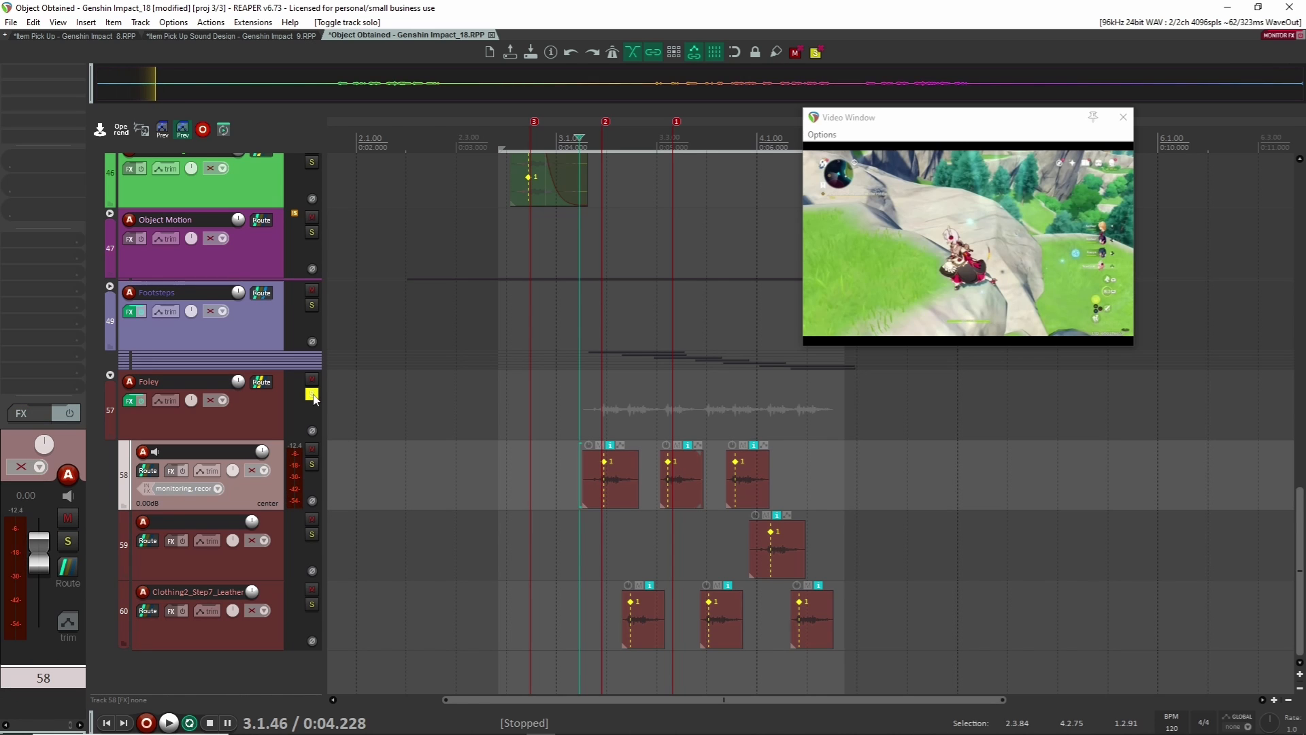
scroll(458, 458, "up", 2)
scroll(459, 458, "up", 2)
left_click_drag(815, 487, 628, 468)
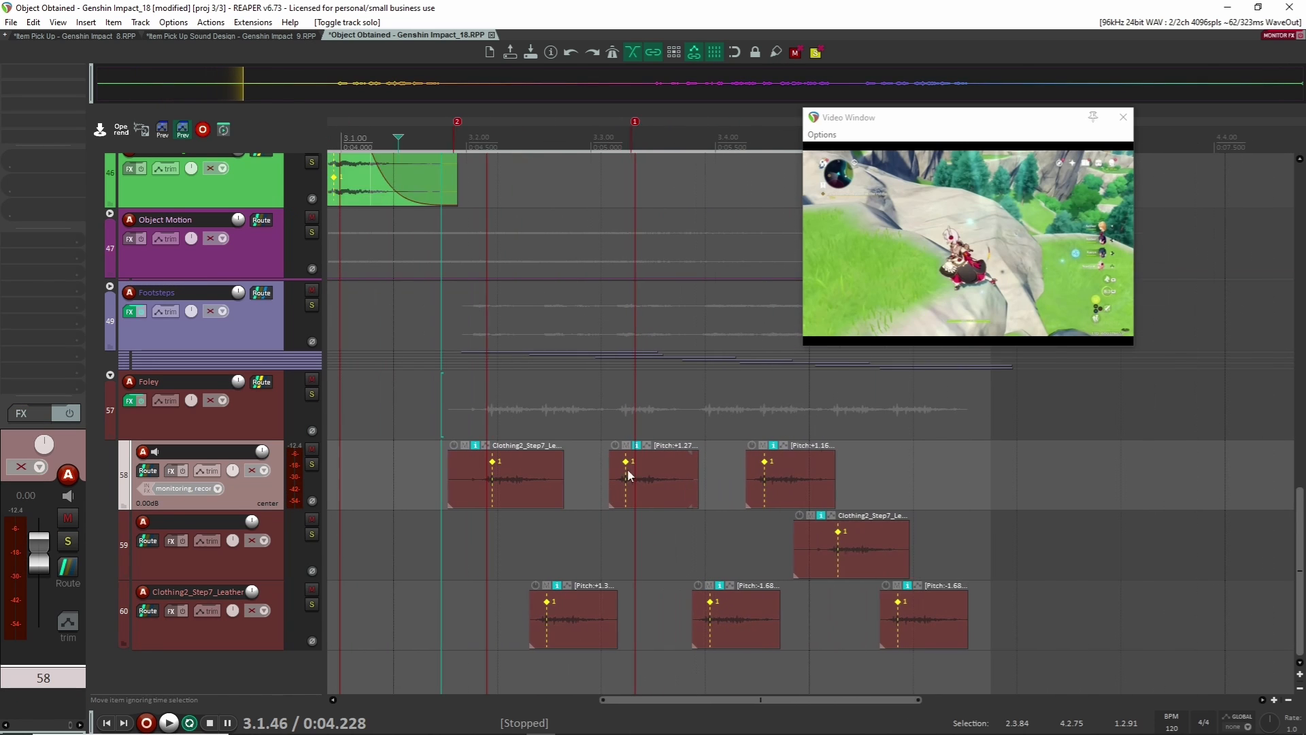
scroll(627, 468, "down", 1)
left_click(312, 465)
key("space")
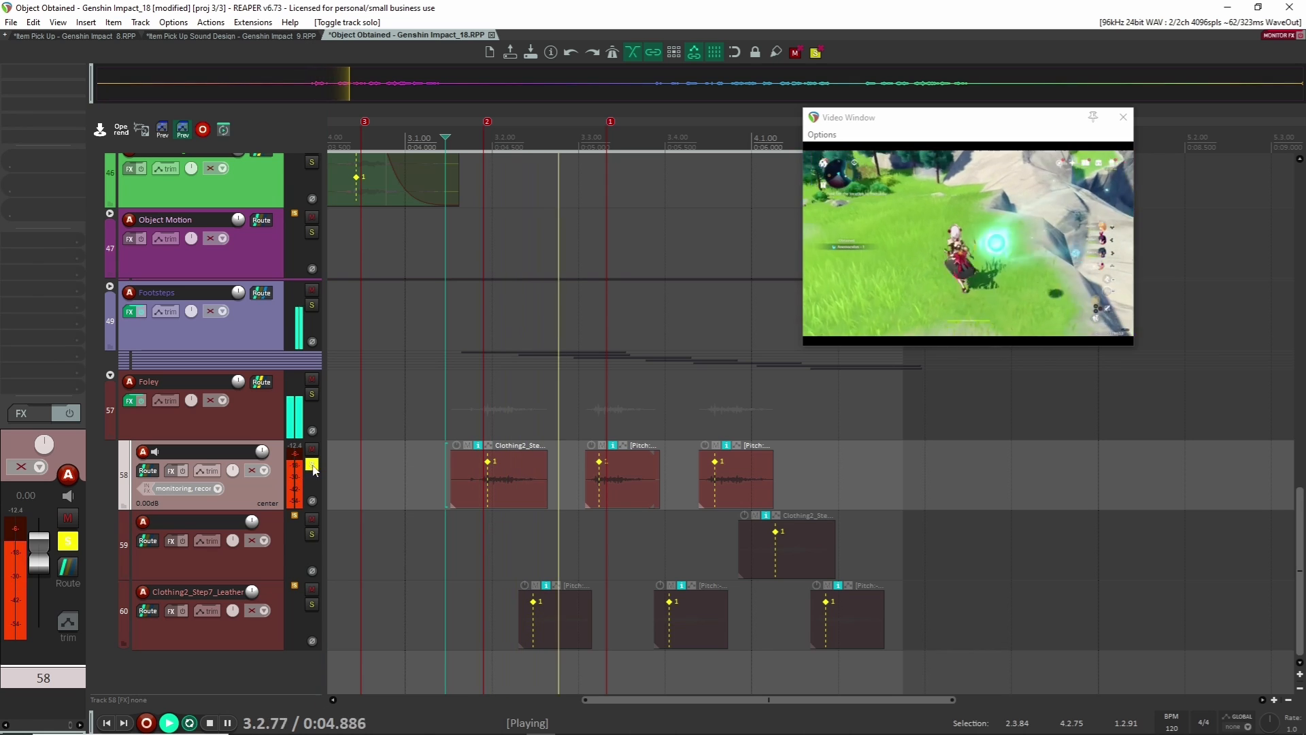
left_click(312, 464)
key("space")
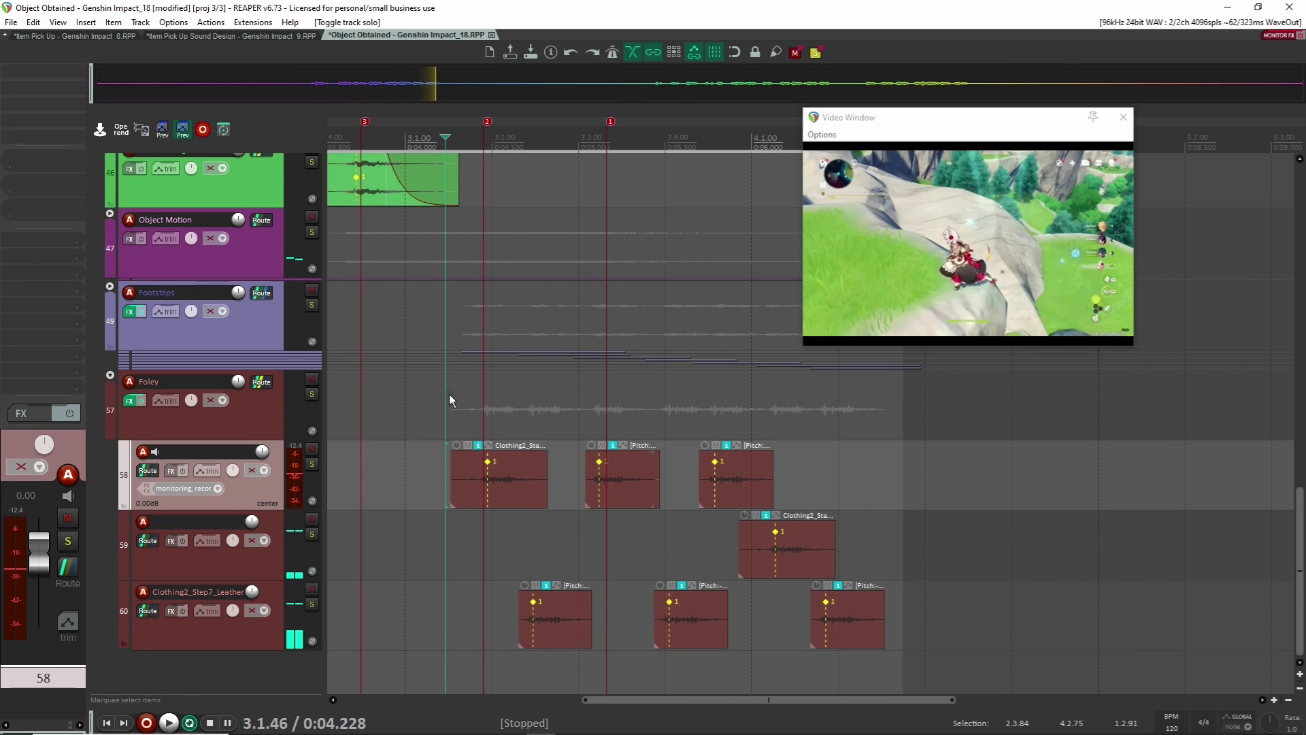
- Open Variator over the foley clips, examine its DNA and Radiation settings, and close it
left_click_drag(577, 528, 598, 471)
scroll(879, 543, "down", 2)
scroll(777, 505, "up", 2)
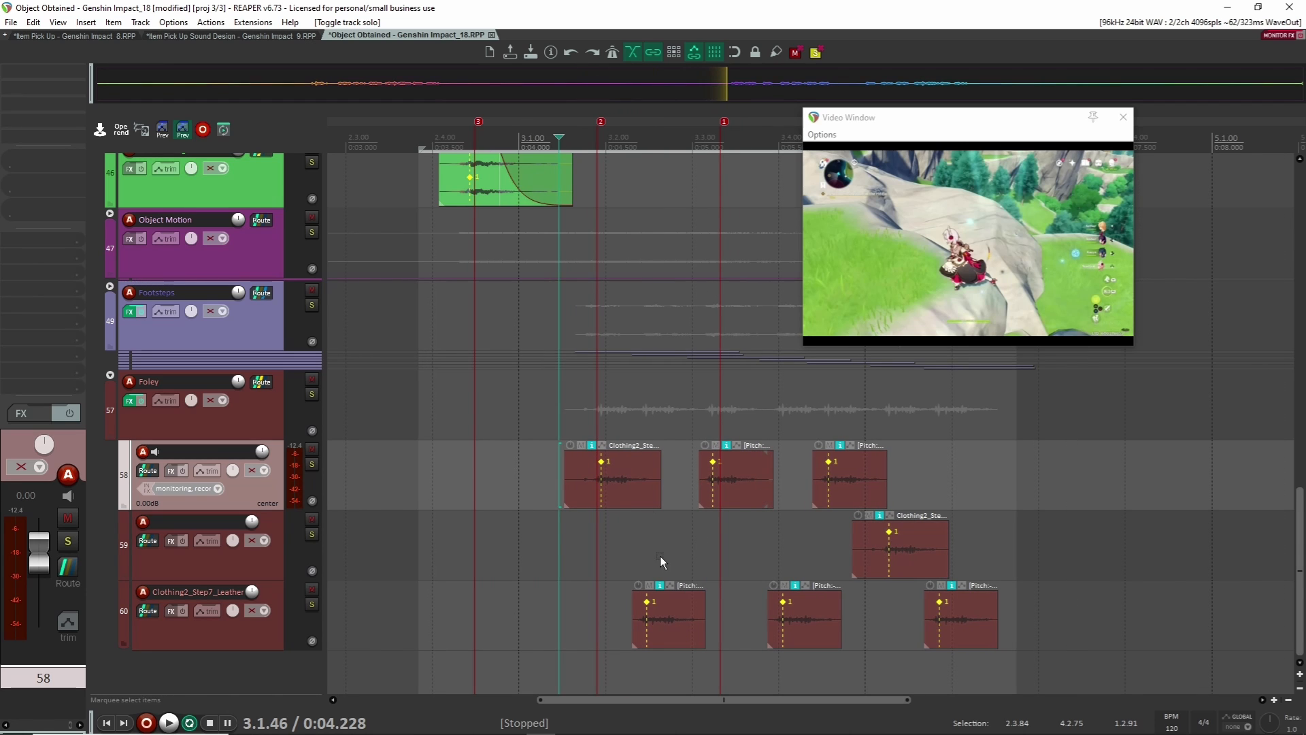
key("v")
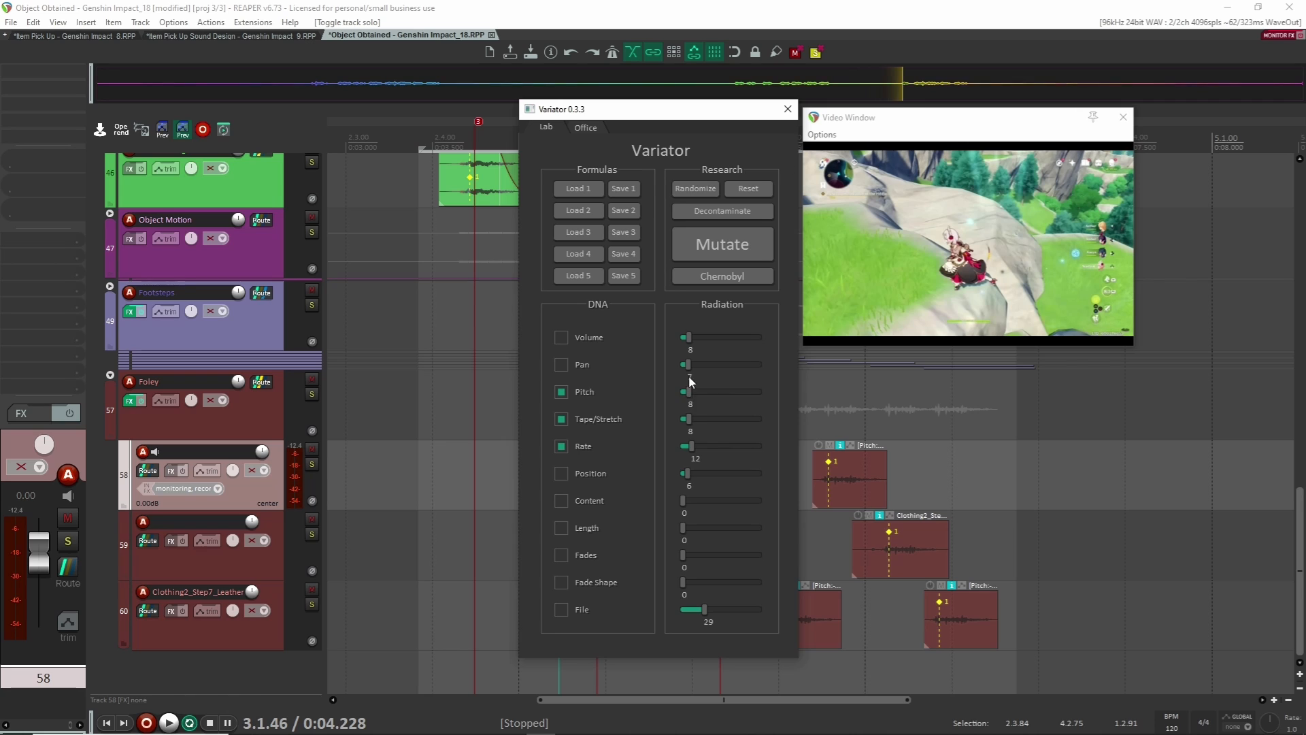
left_click(792, 111)
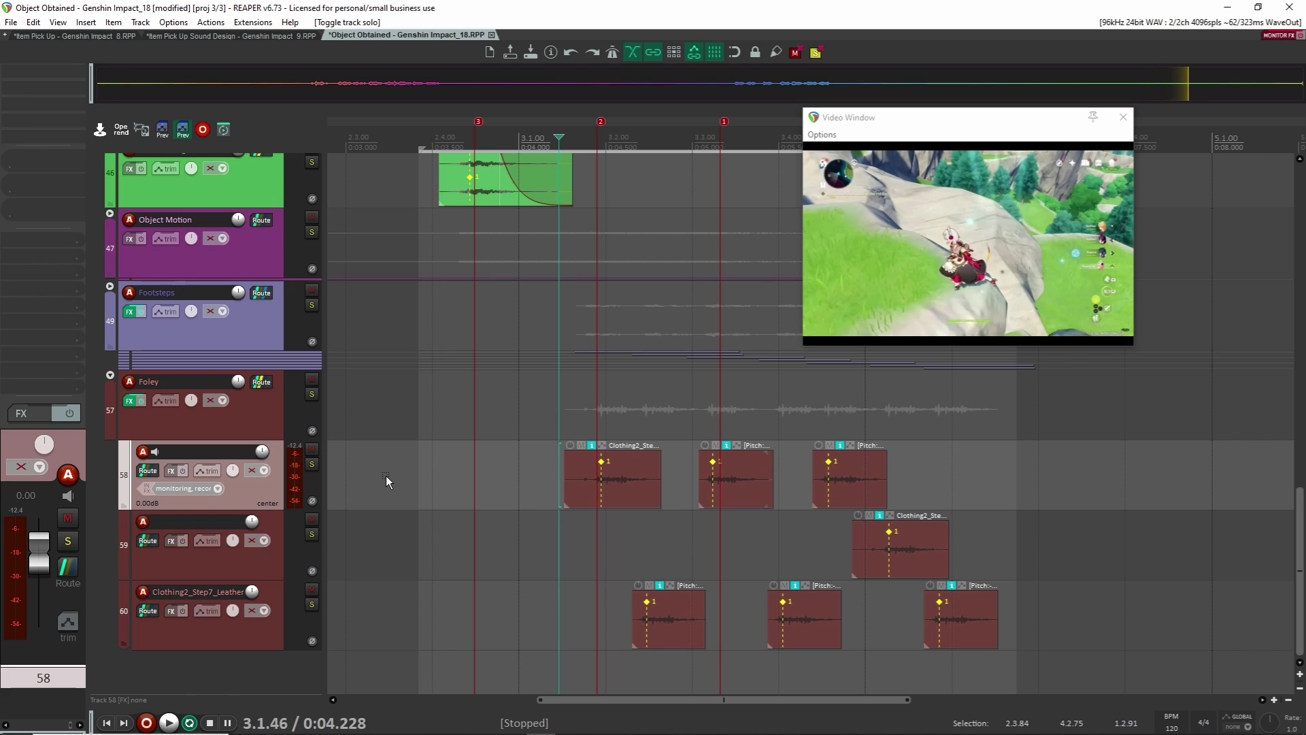
- Solo the Foley folder, bypass Neutron 2 Equalizer, ReCenter, Manipulator and kHs Gain, and play it from 0:04.228
left_click(313, 402)
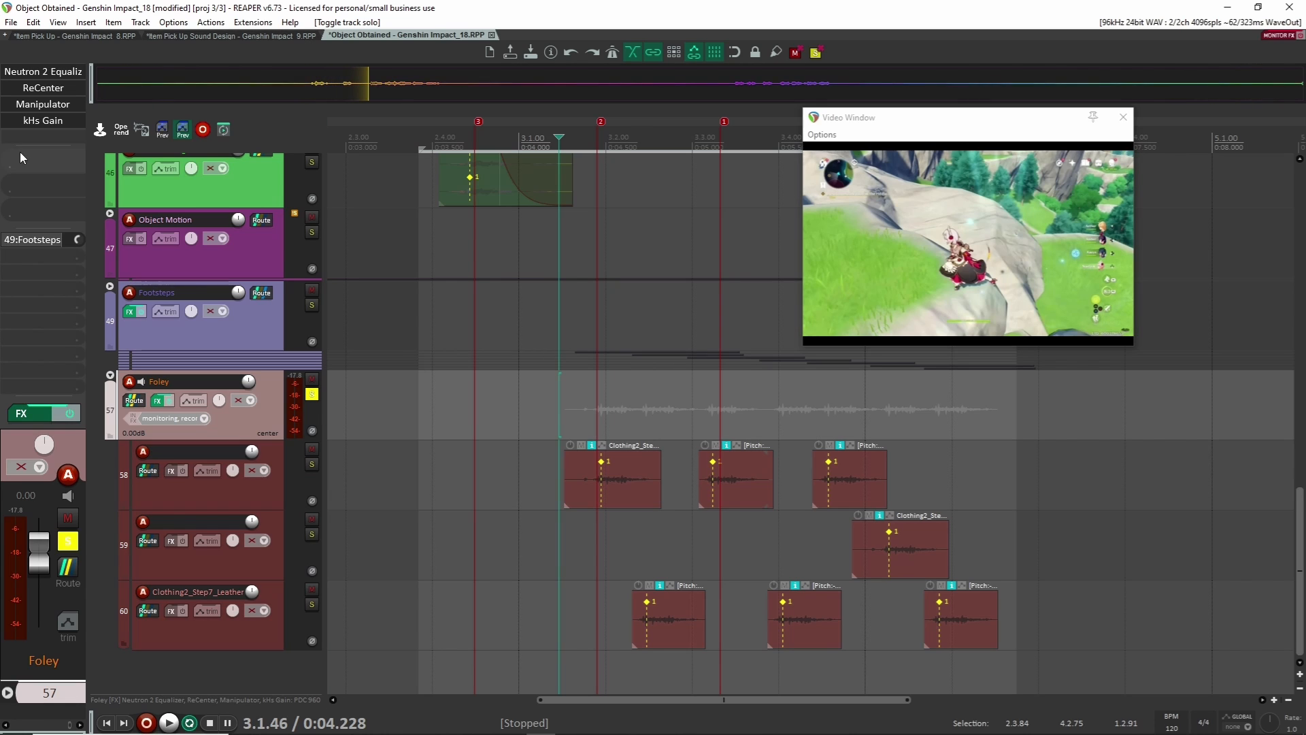
left_click(36, 121, "shift")
left_click(45, 105, "shift")
left_click(54, 89, "shift")
left_click(57, 73, "shift")
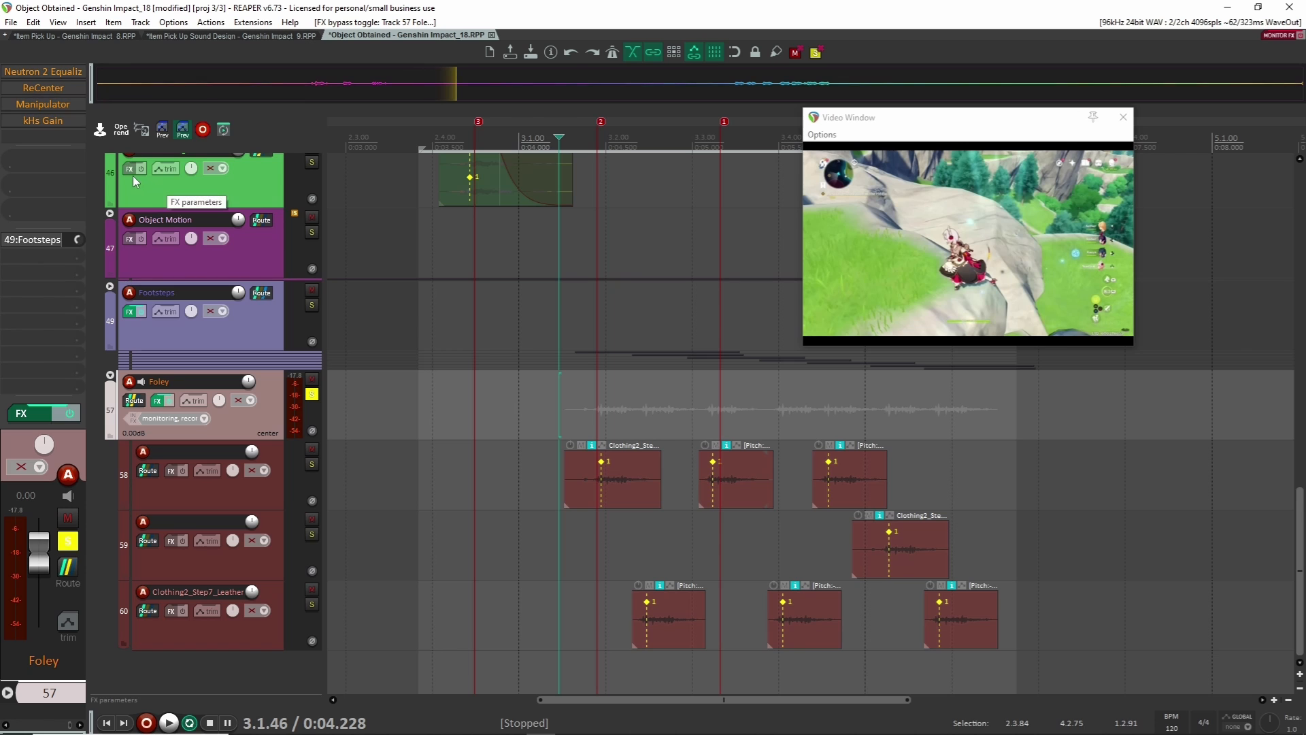
key("space")
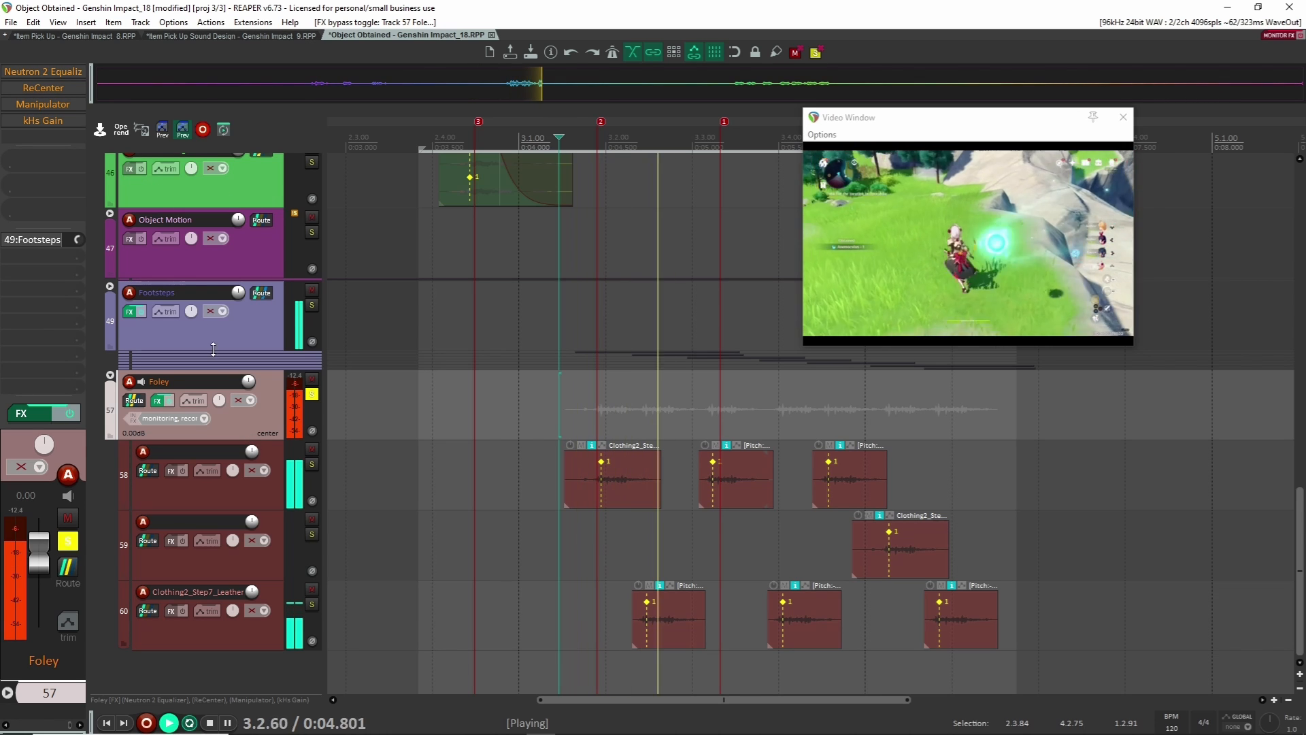
key("space")
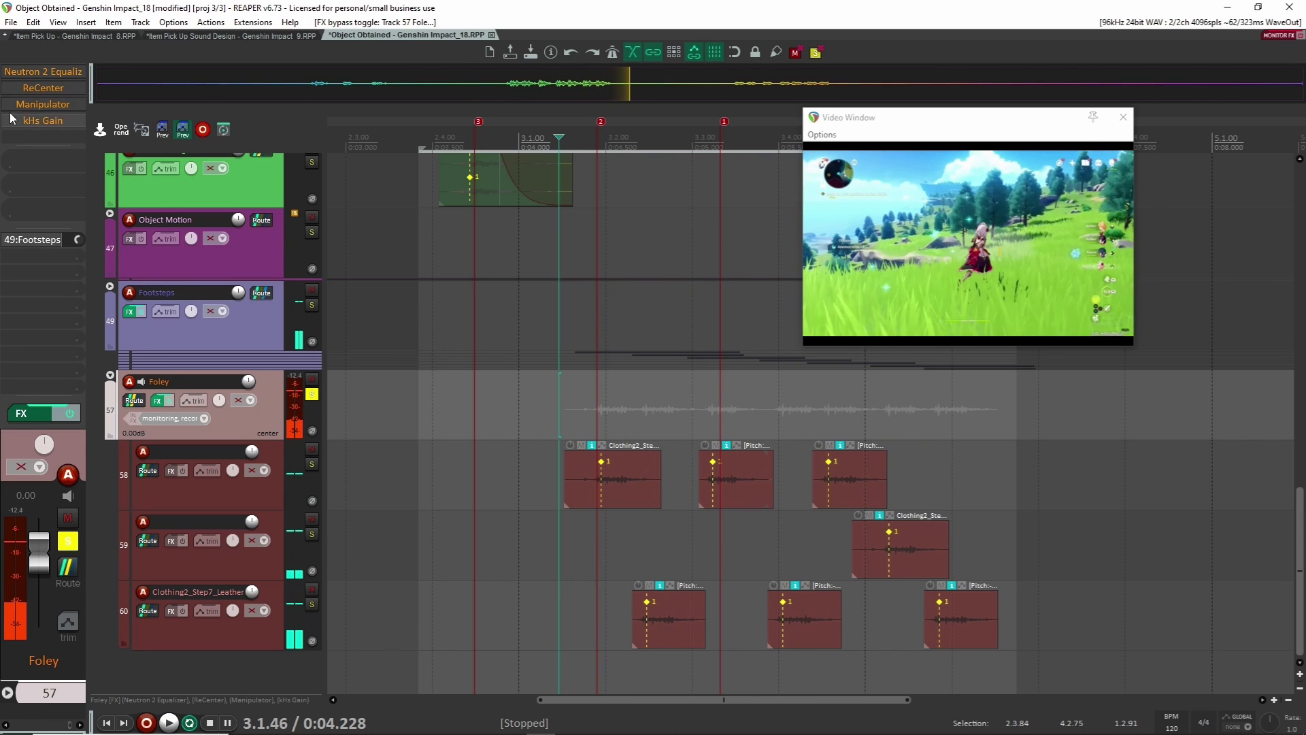
- Re-enable Neutron 2 Equalizer on the Foley folder and inspect its EQ curve
left_click(47, 77, "shift")
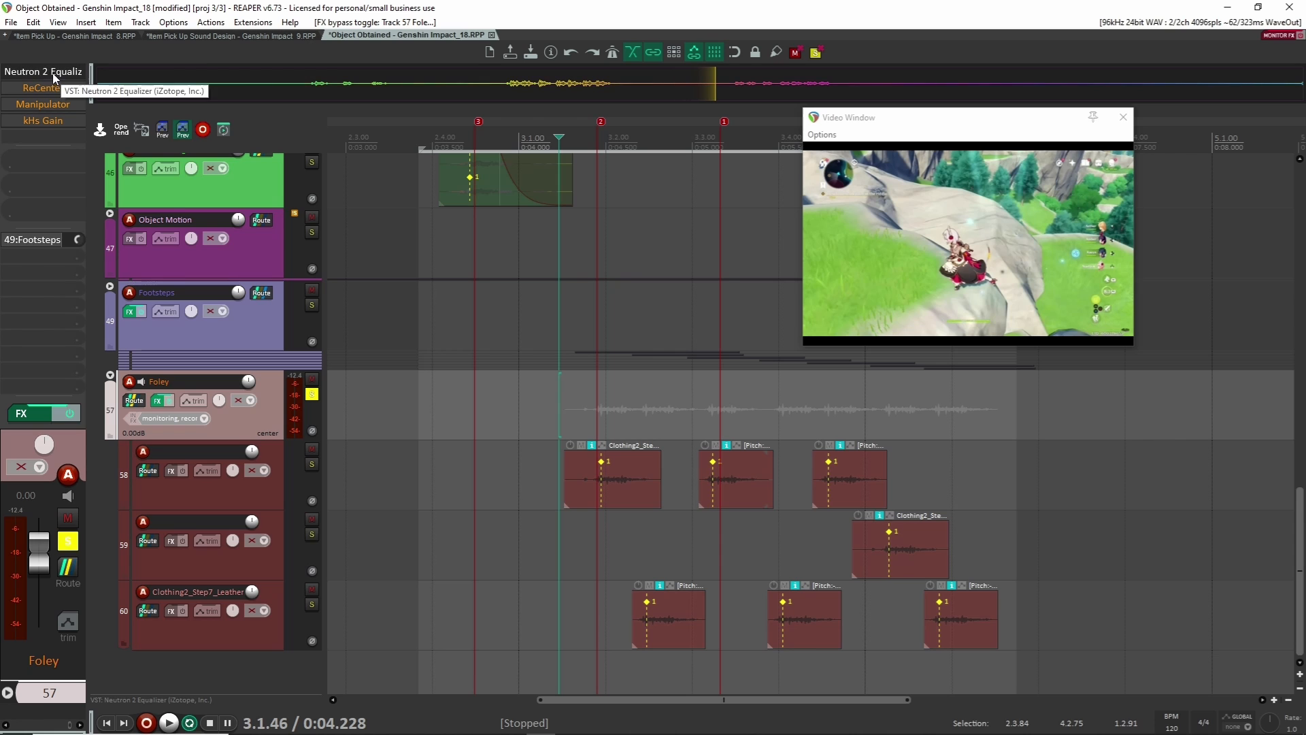
left_click(49, 73)
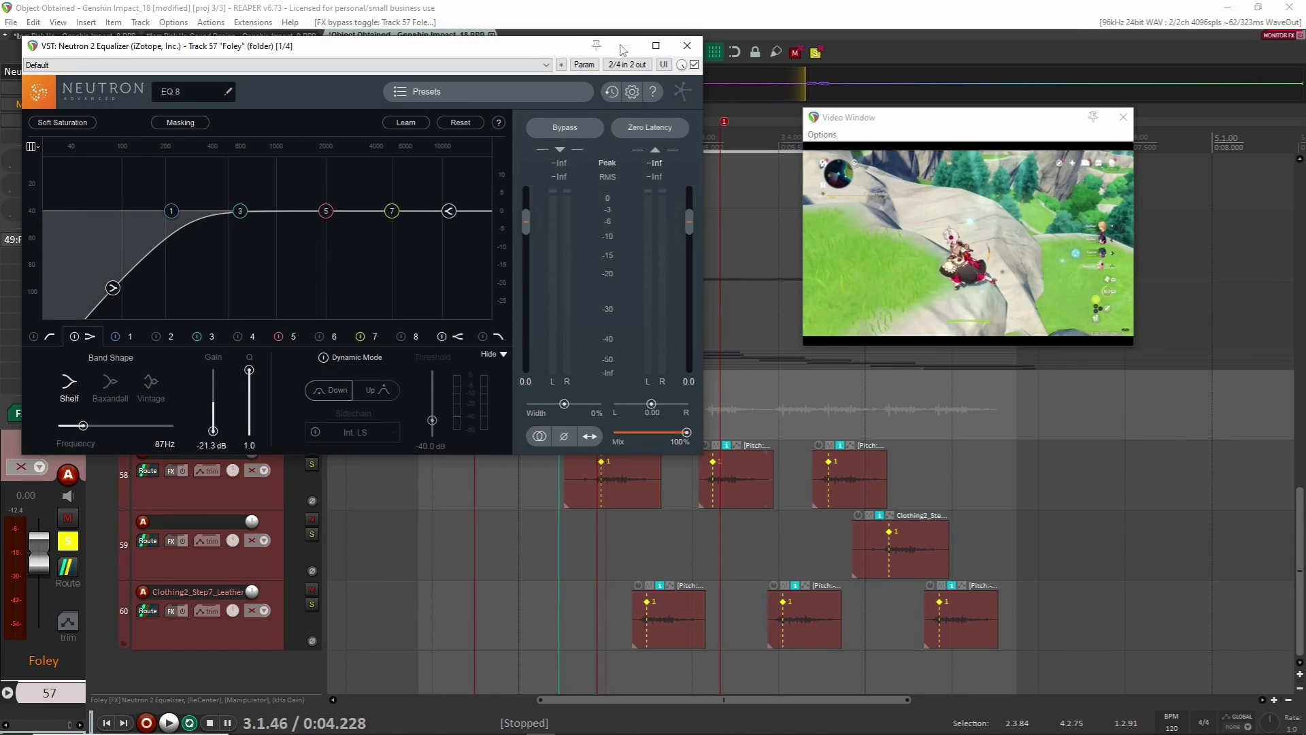
left_click(687, 45)
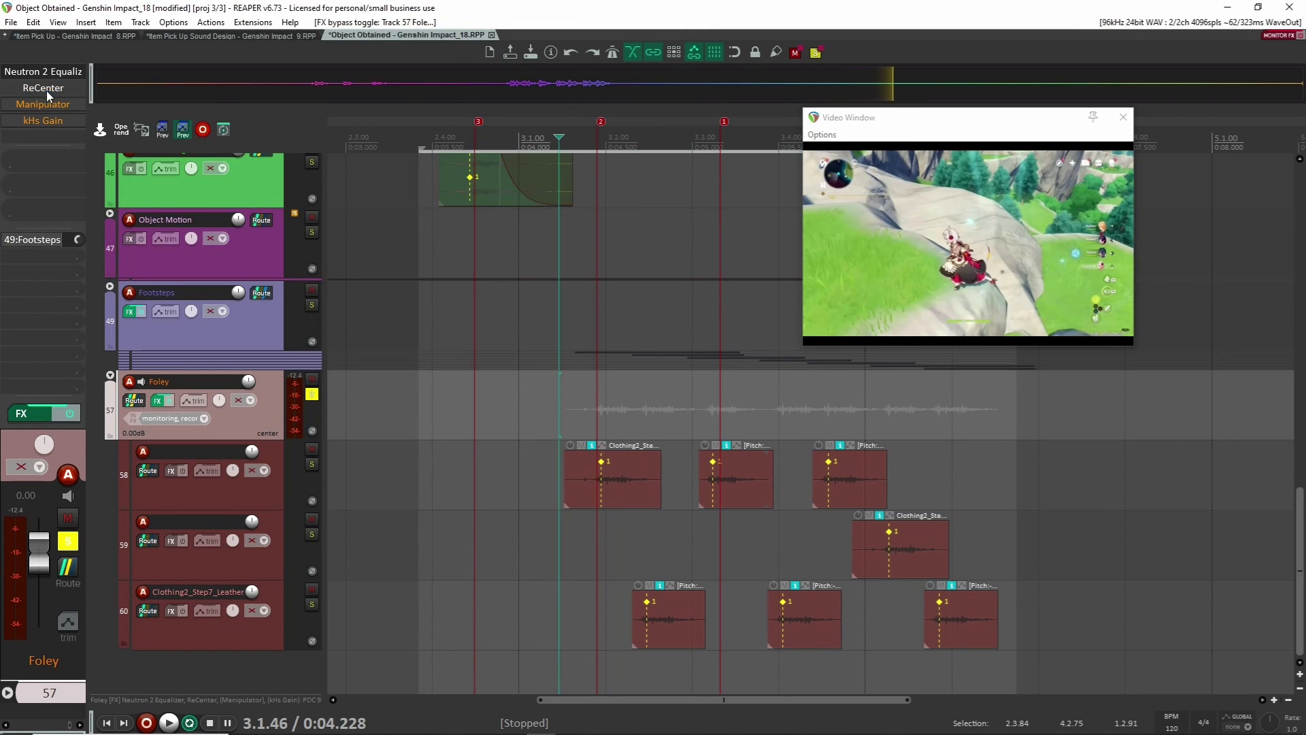
- Re-enable ReCenter on the Foley folder, inspect its settings, and replay the foley with Manipulator and kHs Gain still bypassed
left_click(42, 89)
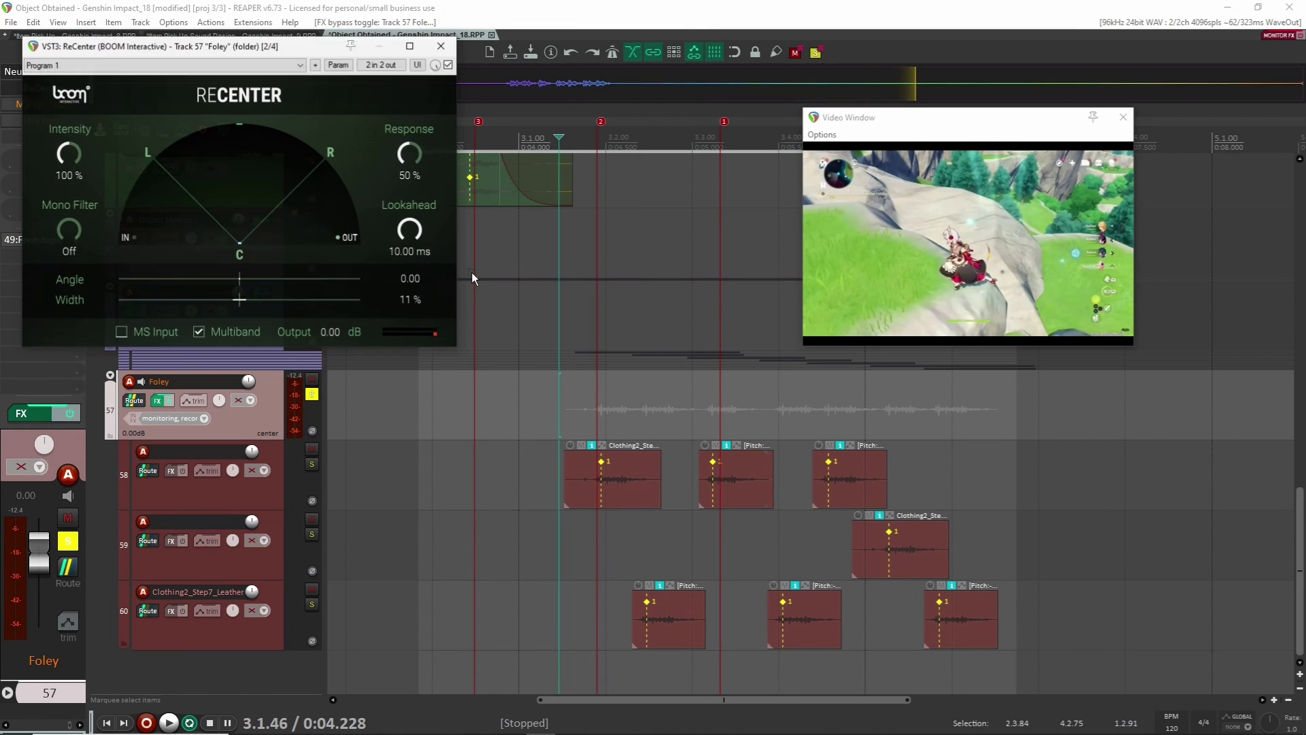
left_click(436, 53)
key("space")
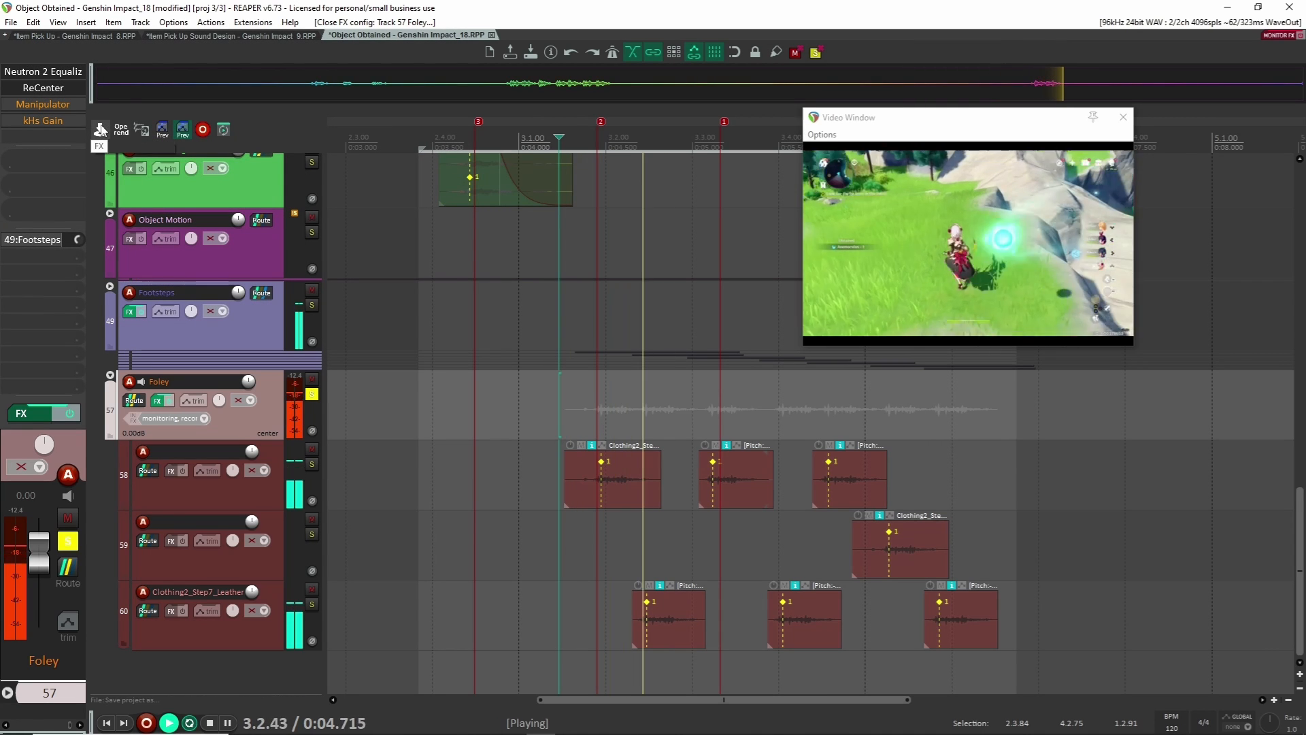
key("space")
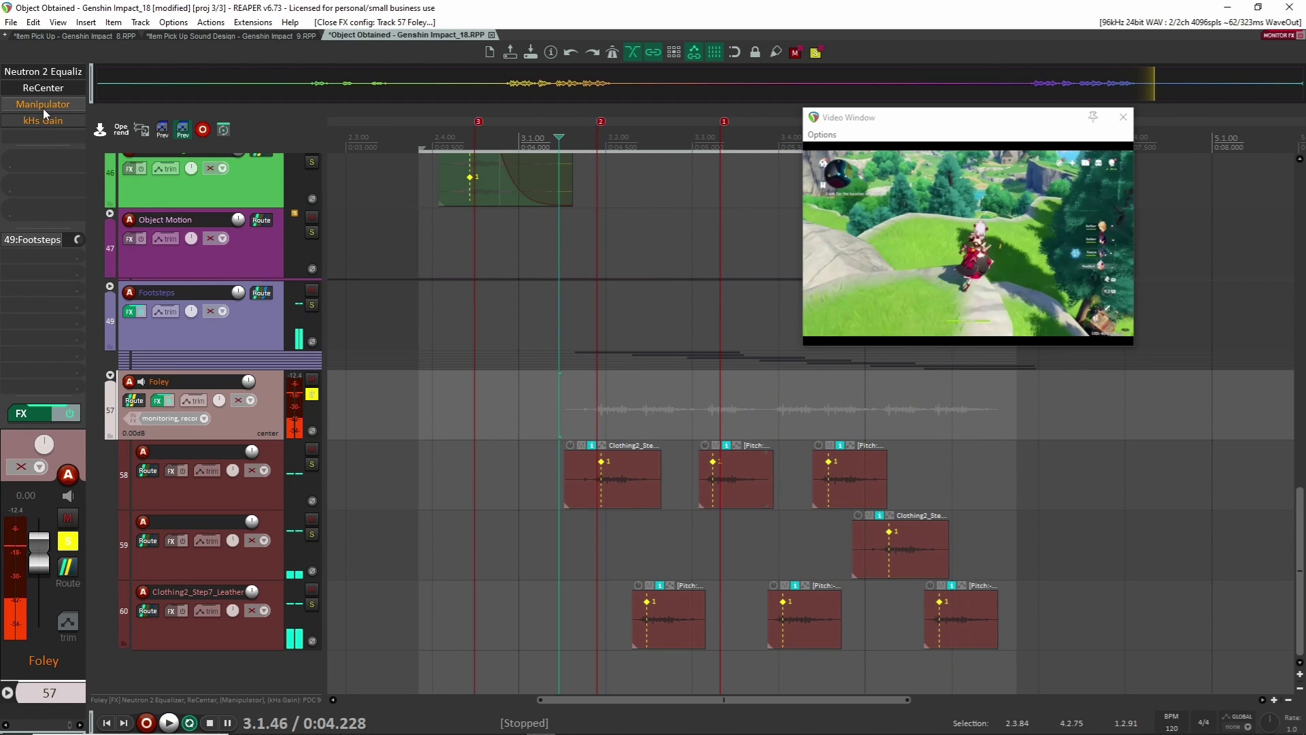
- Re-enable Manipulator on the Foley folder, inspect its formant setting, and replay the foley through it
left_click(45, 107)
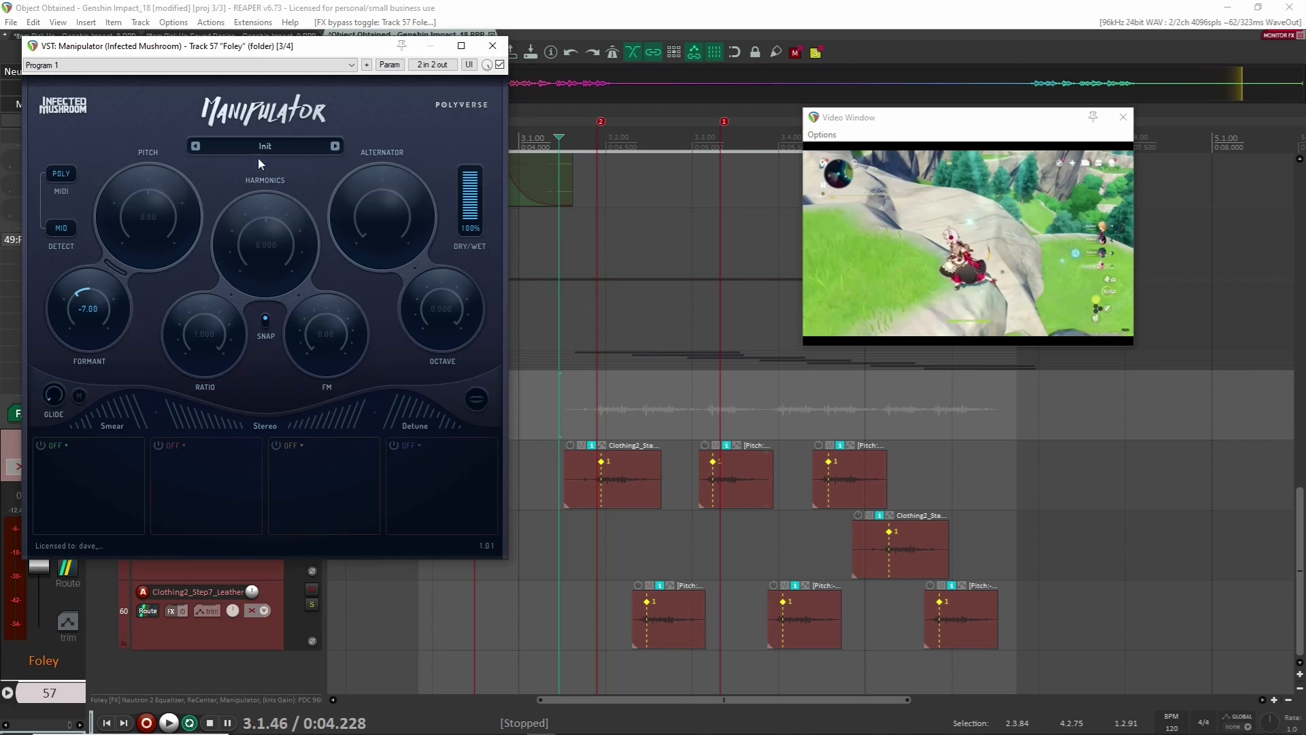
left_click_drag(233, 46, 435, 57)
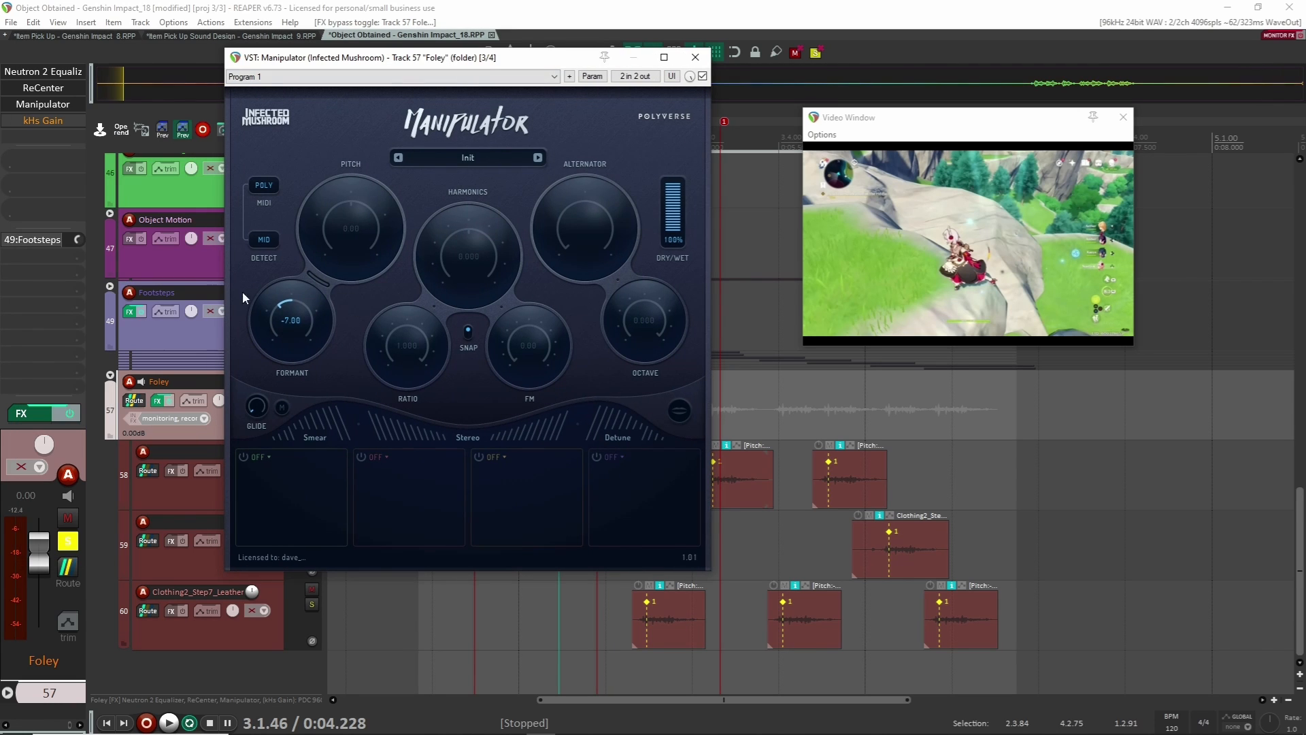
key("space")
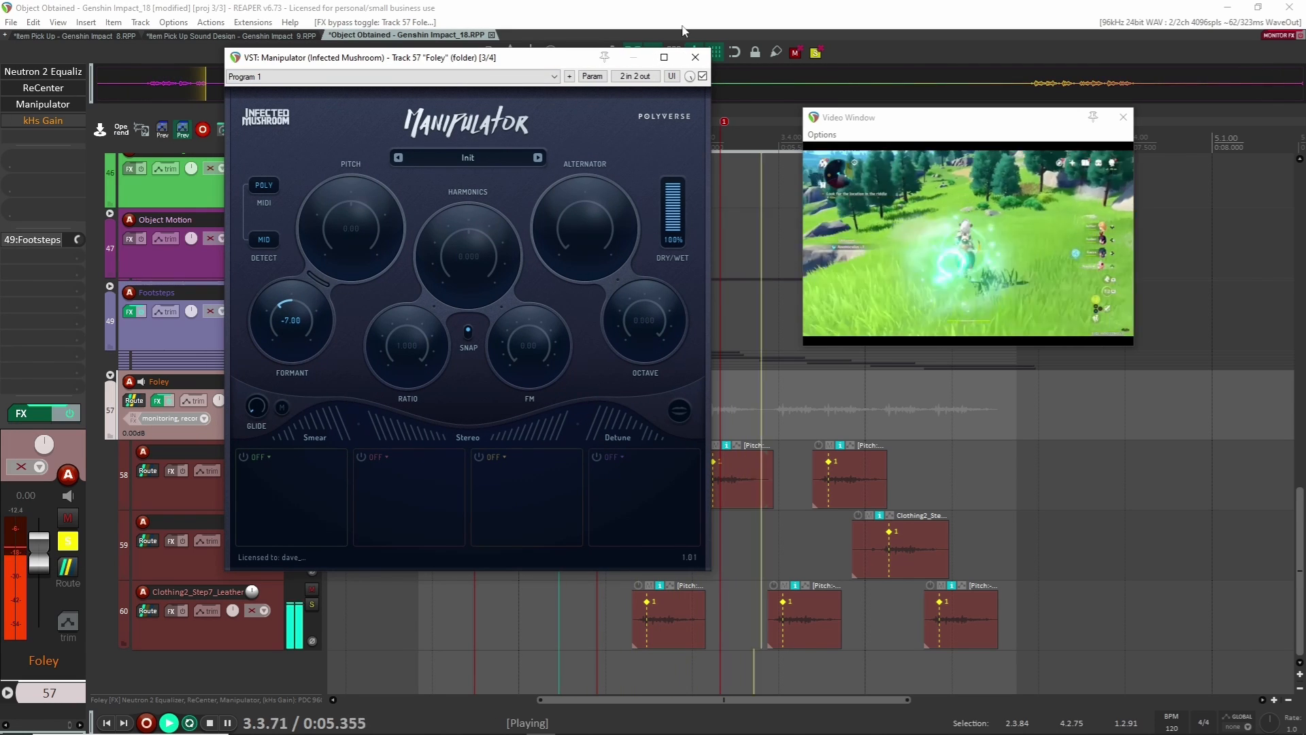
key("space")
left_click(698, 58)
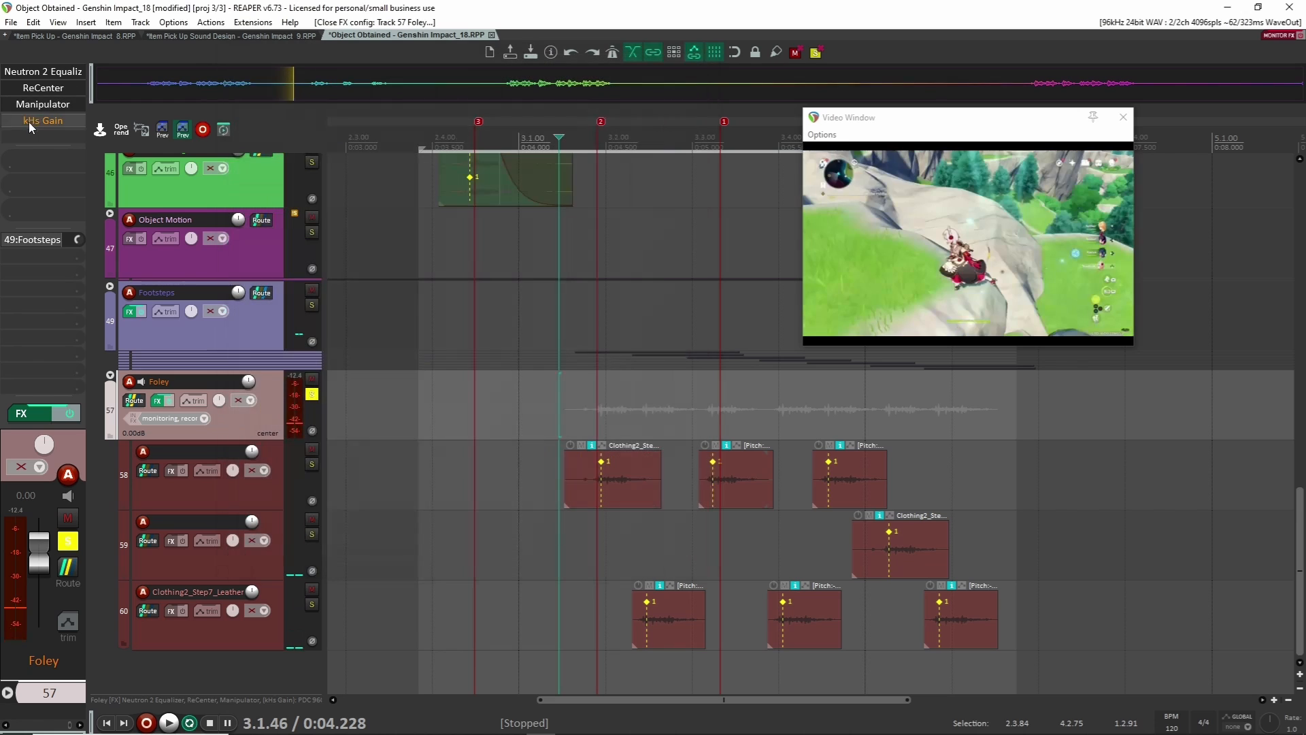
- Re-enable kHs Gain on the Foley folder and play the foley with its full effects chain
left_click(30, 125, "shift")
key("space")
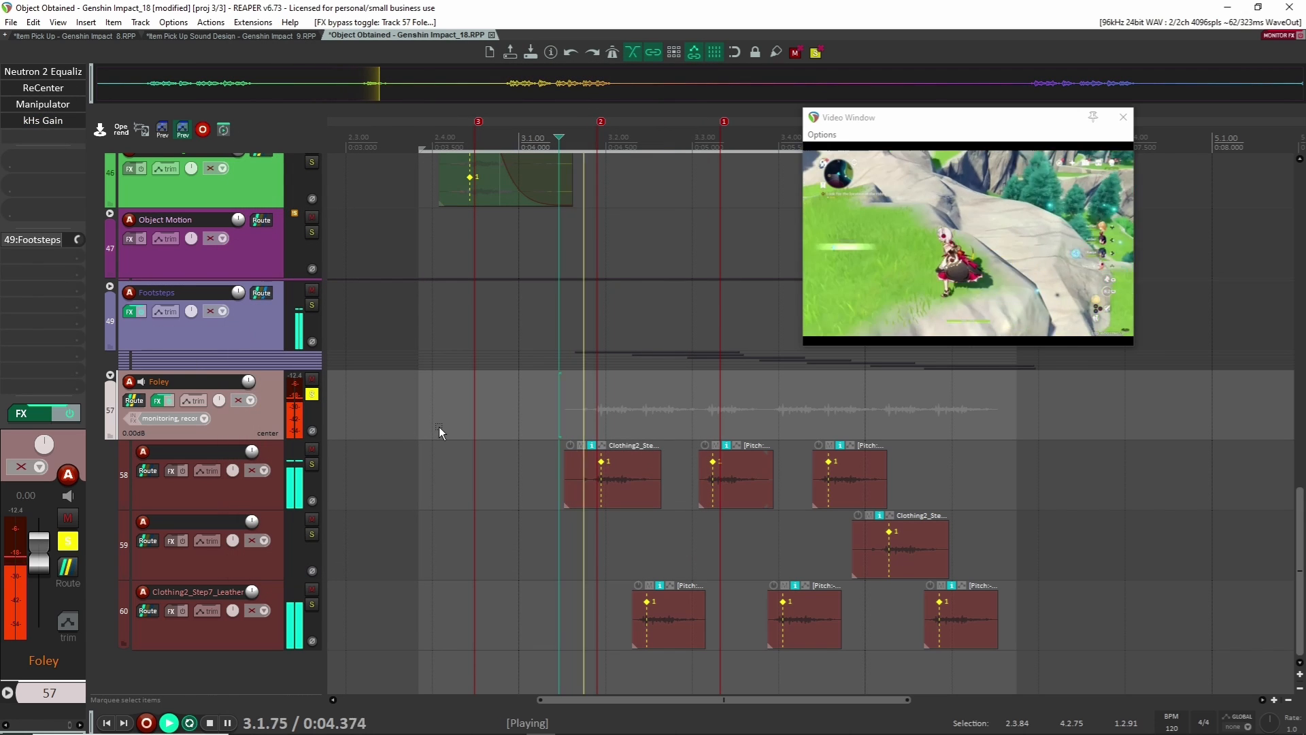
key("space")
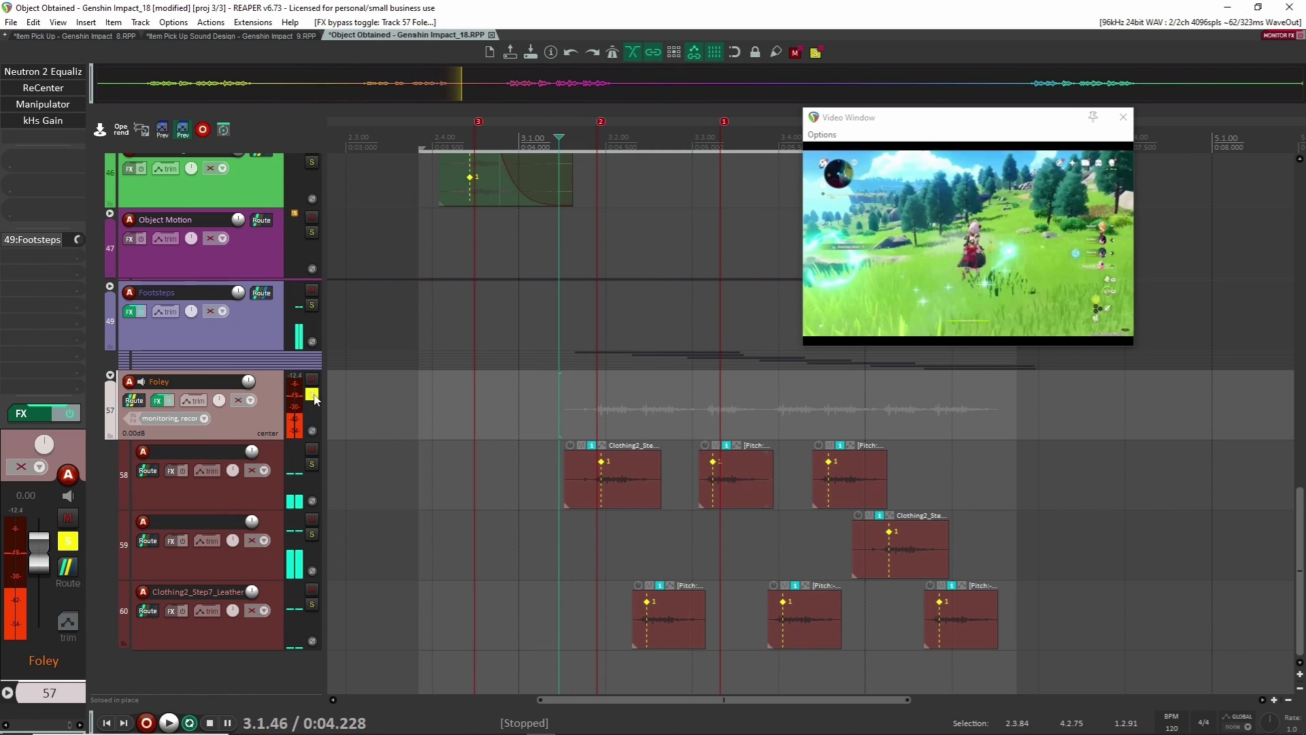
- Solo Footsteps together with Foley, play both from 0:04.228, and clear both solos
left_click(311, 305)
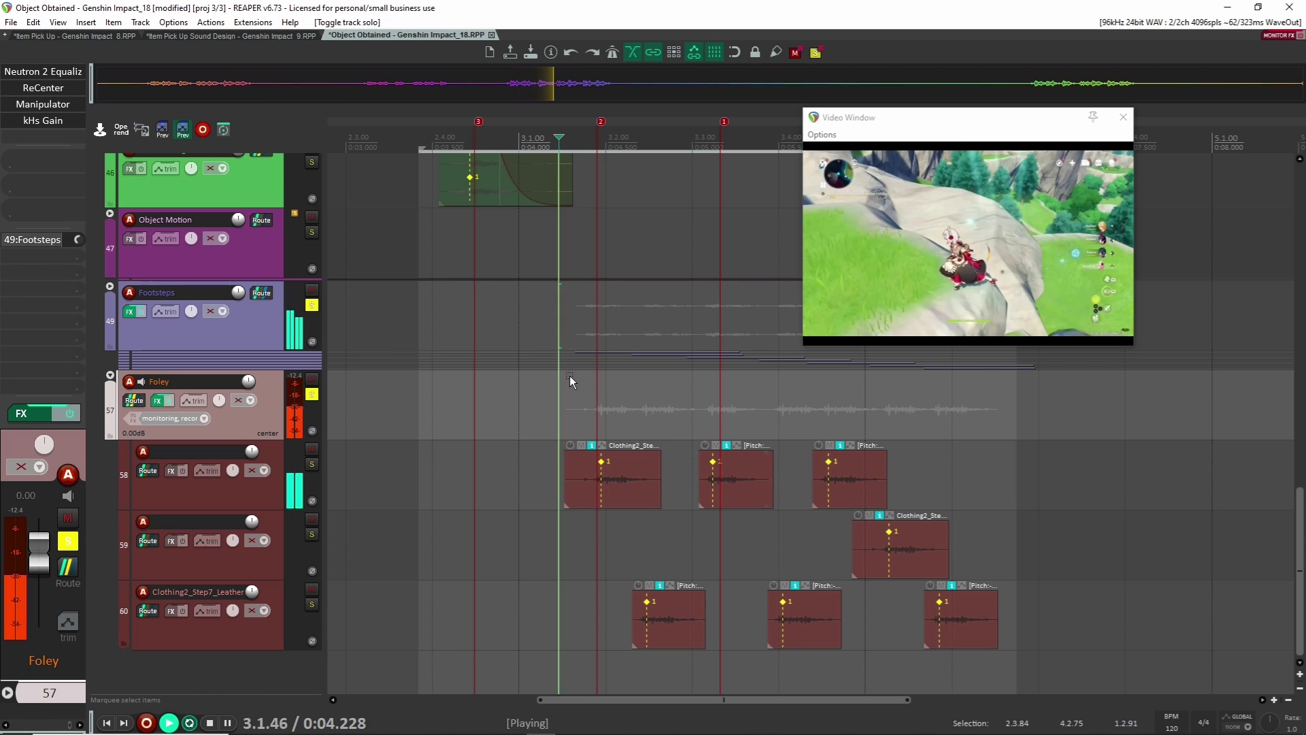
key("space")
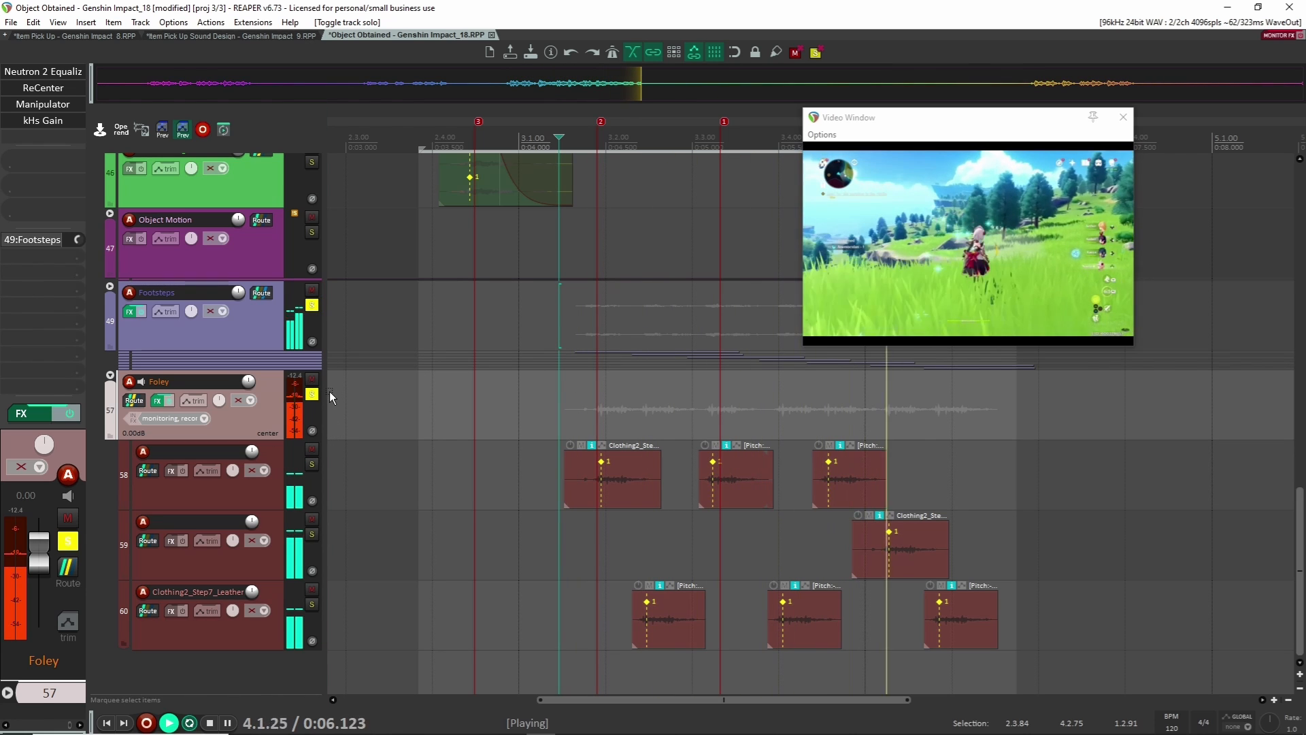
key("space")
left_click(311, 394)
- Collapse the Foley folder and place the edit cursor at 0:02.938 on the parent folder track 13
left_click(110, 375)
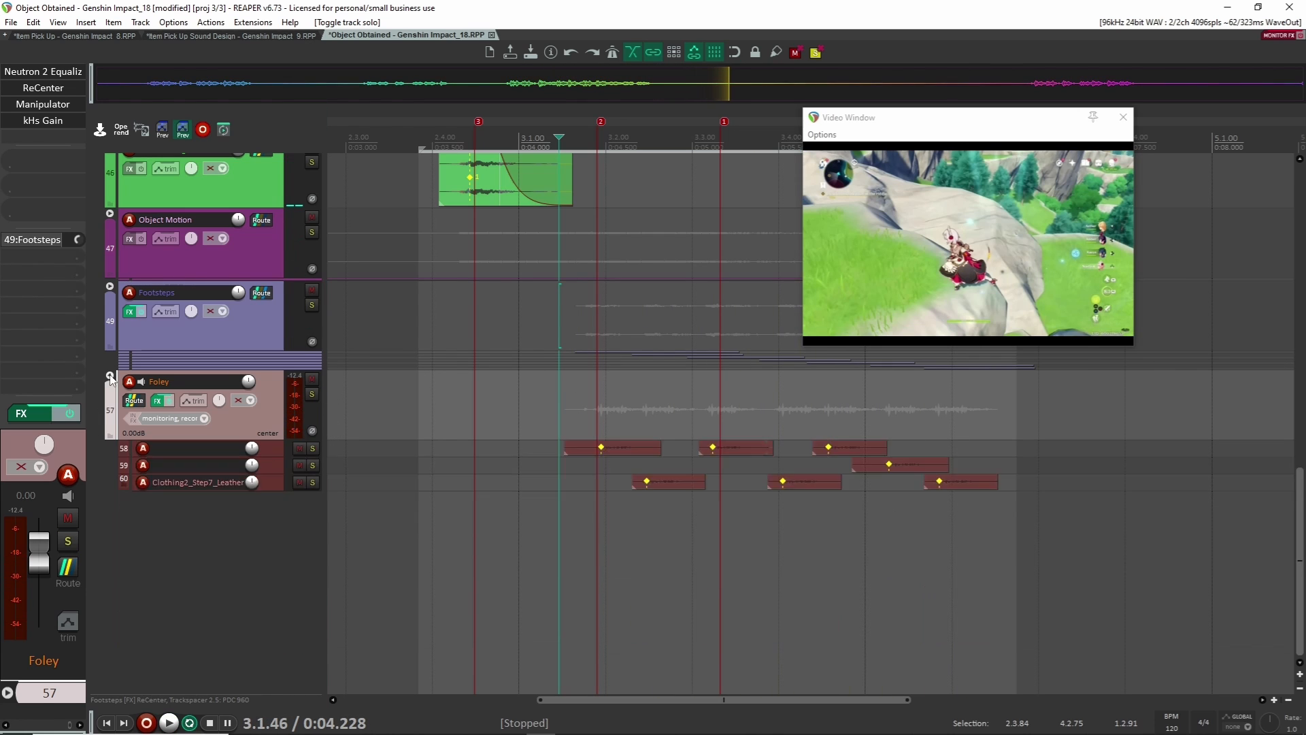
left_click(110, 376)
scroll(443, 597, "up", 7)
scroll(442, 569, "down", 5)
scroll(444, 546, "down", 3)
scroll(443, 537, "down", 2)
scroll(440, 499, "up", 5)
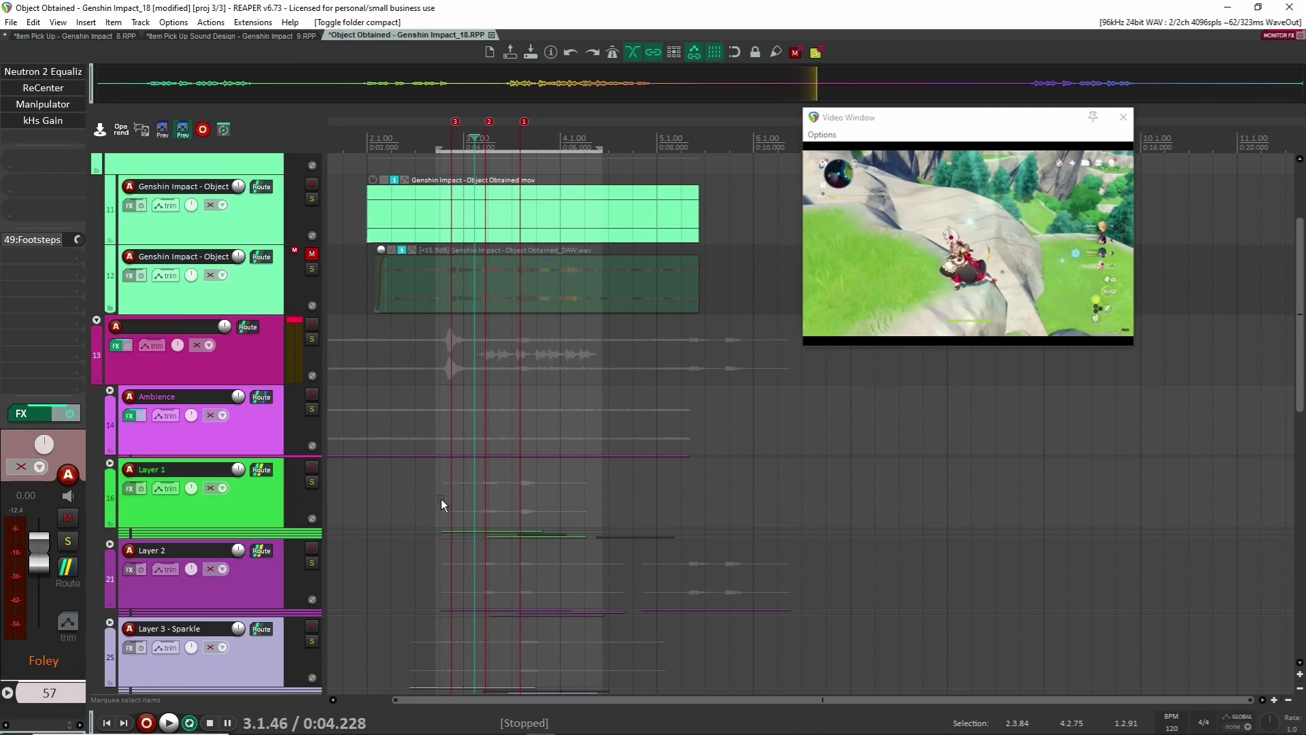
scroll(441, 500, "down", 2)
scroll(435, 499, "up", 3)
left_click_drag(430, 498, 570, 468)
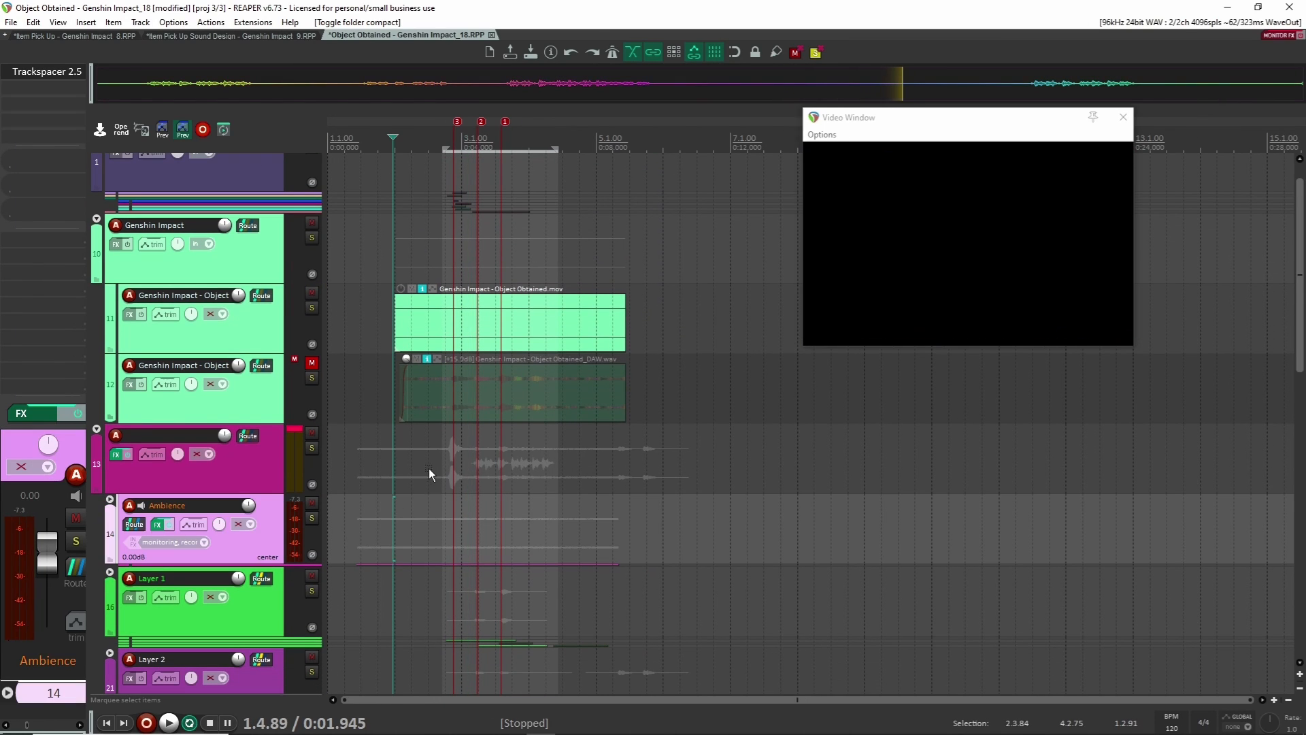
left_click(427, 468)
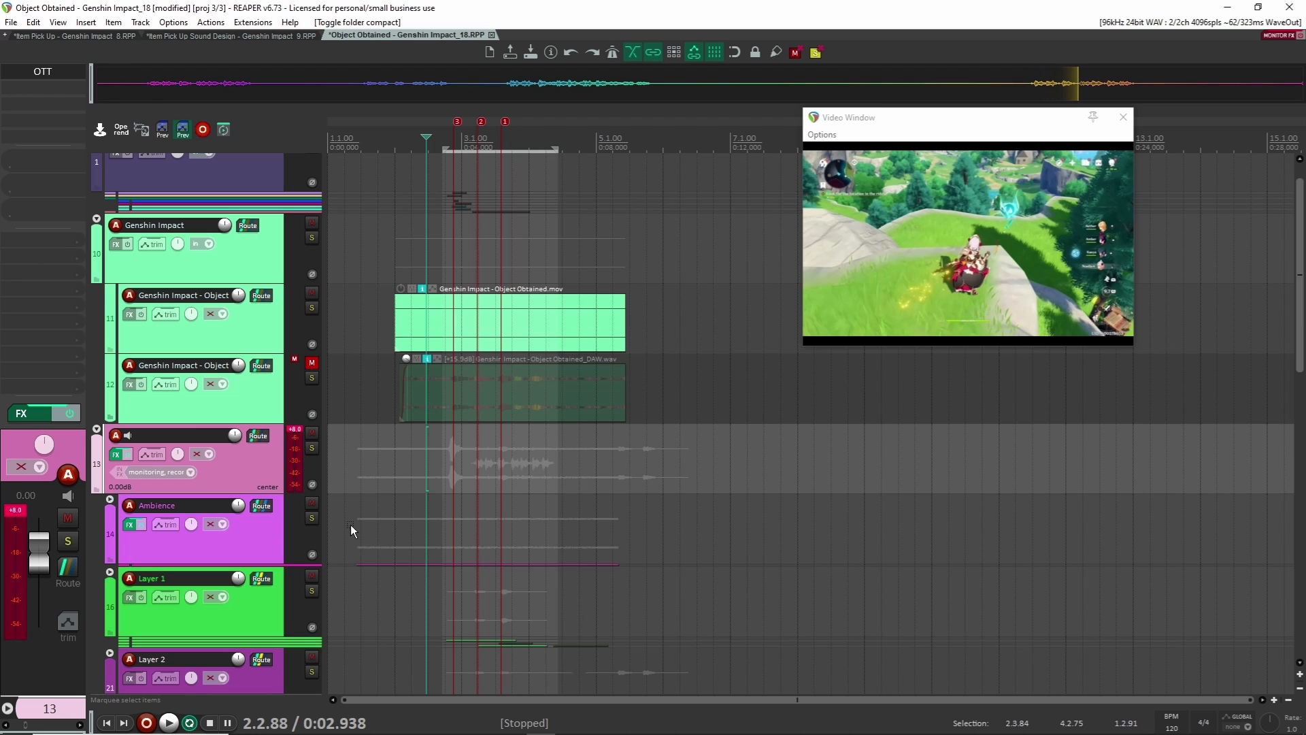
- Play the full mix from 0:02.938 and extend the end of the time selection to 4.3.51
scroll(430, 471, "down", 4)
key("space")
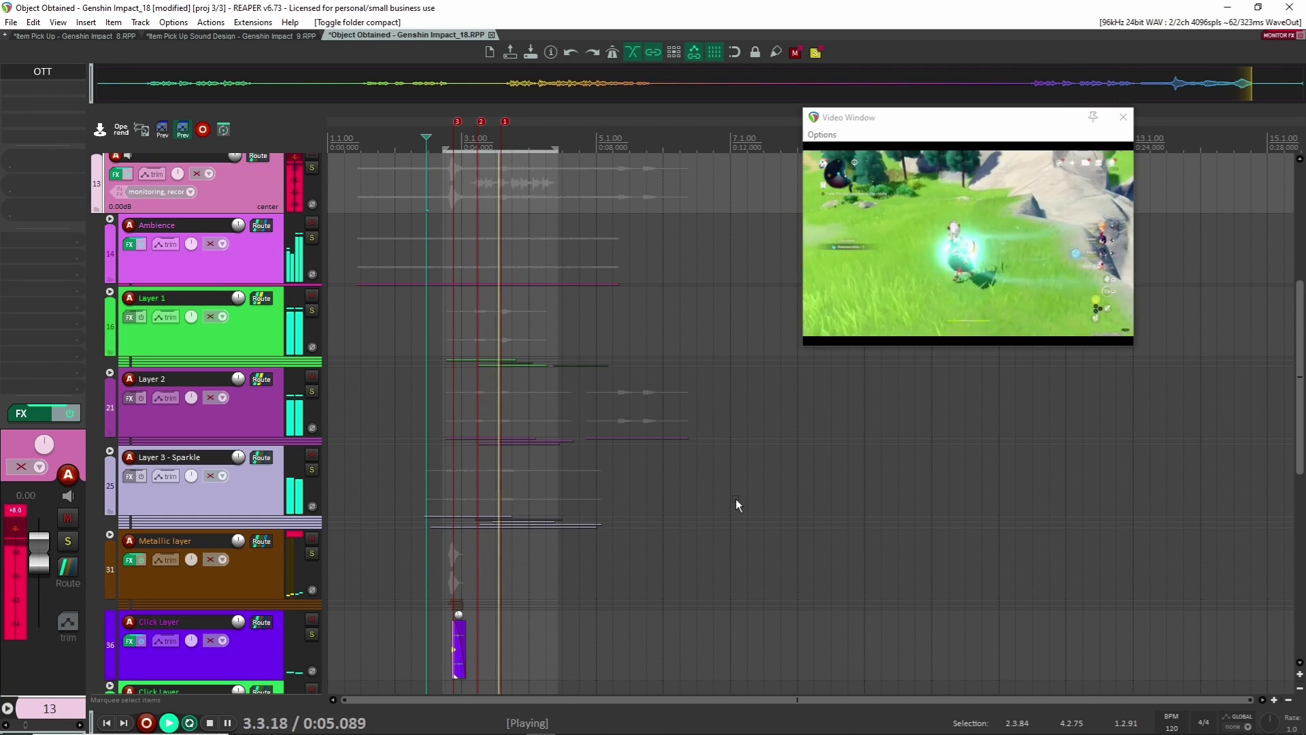
scroll(736, 500, "up", 4)
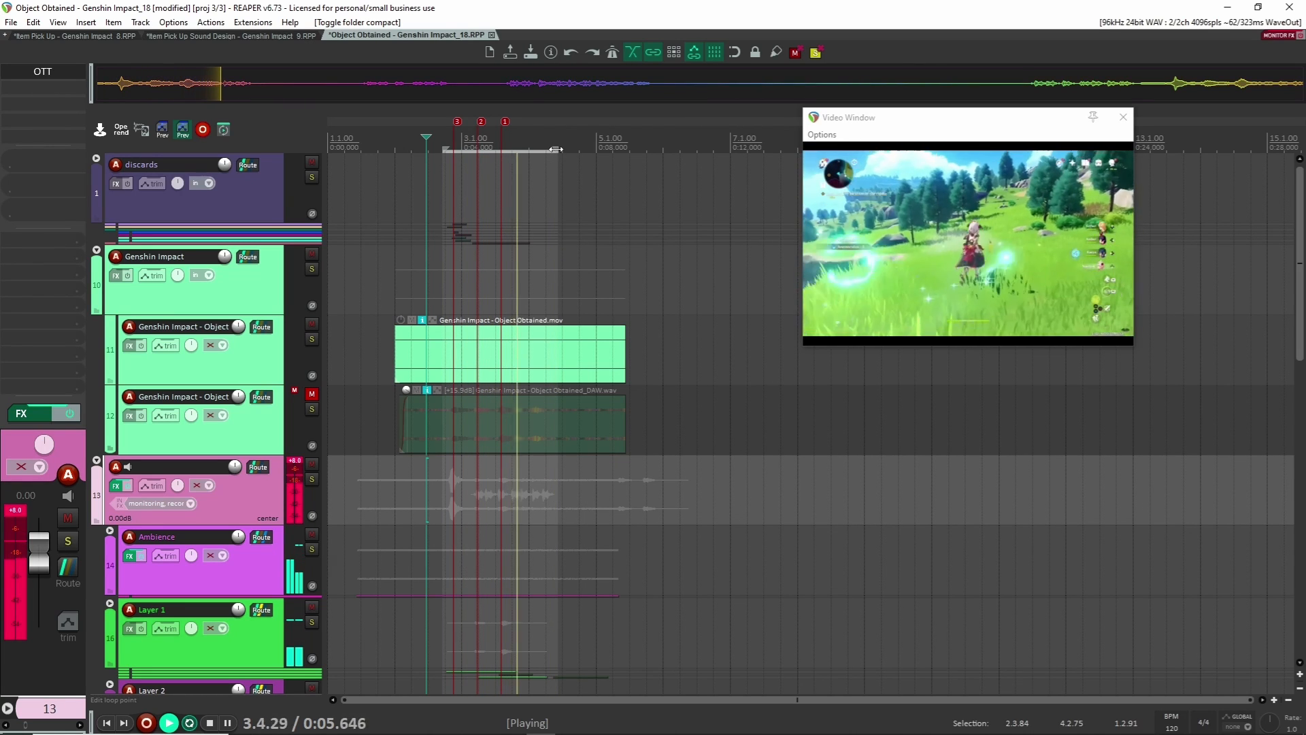
left_click_drag(559, 201, 570, 197)
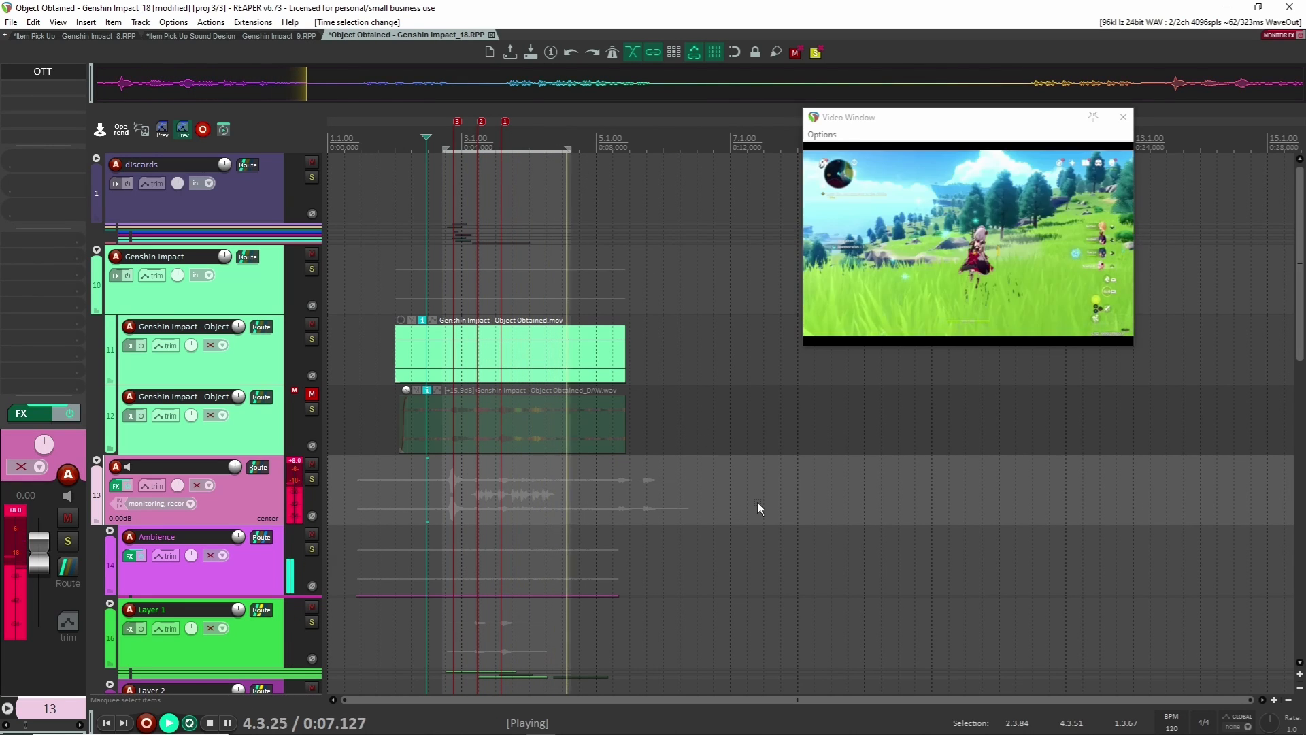